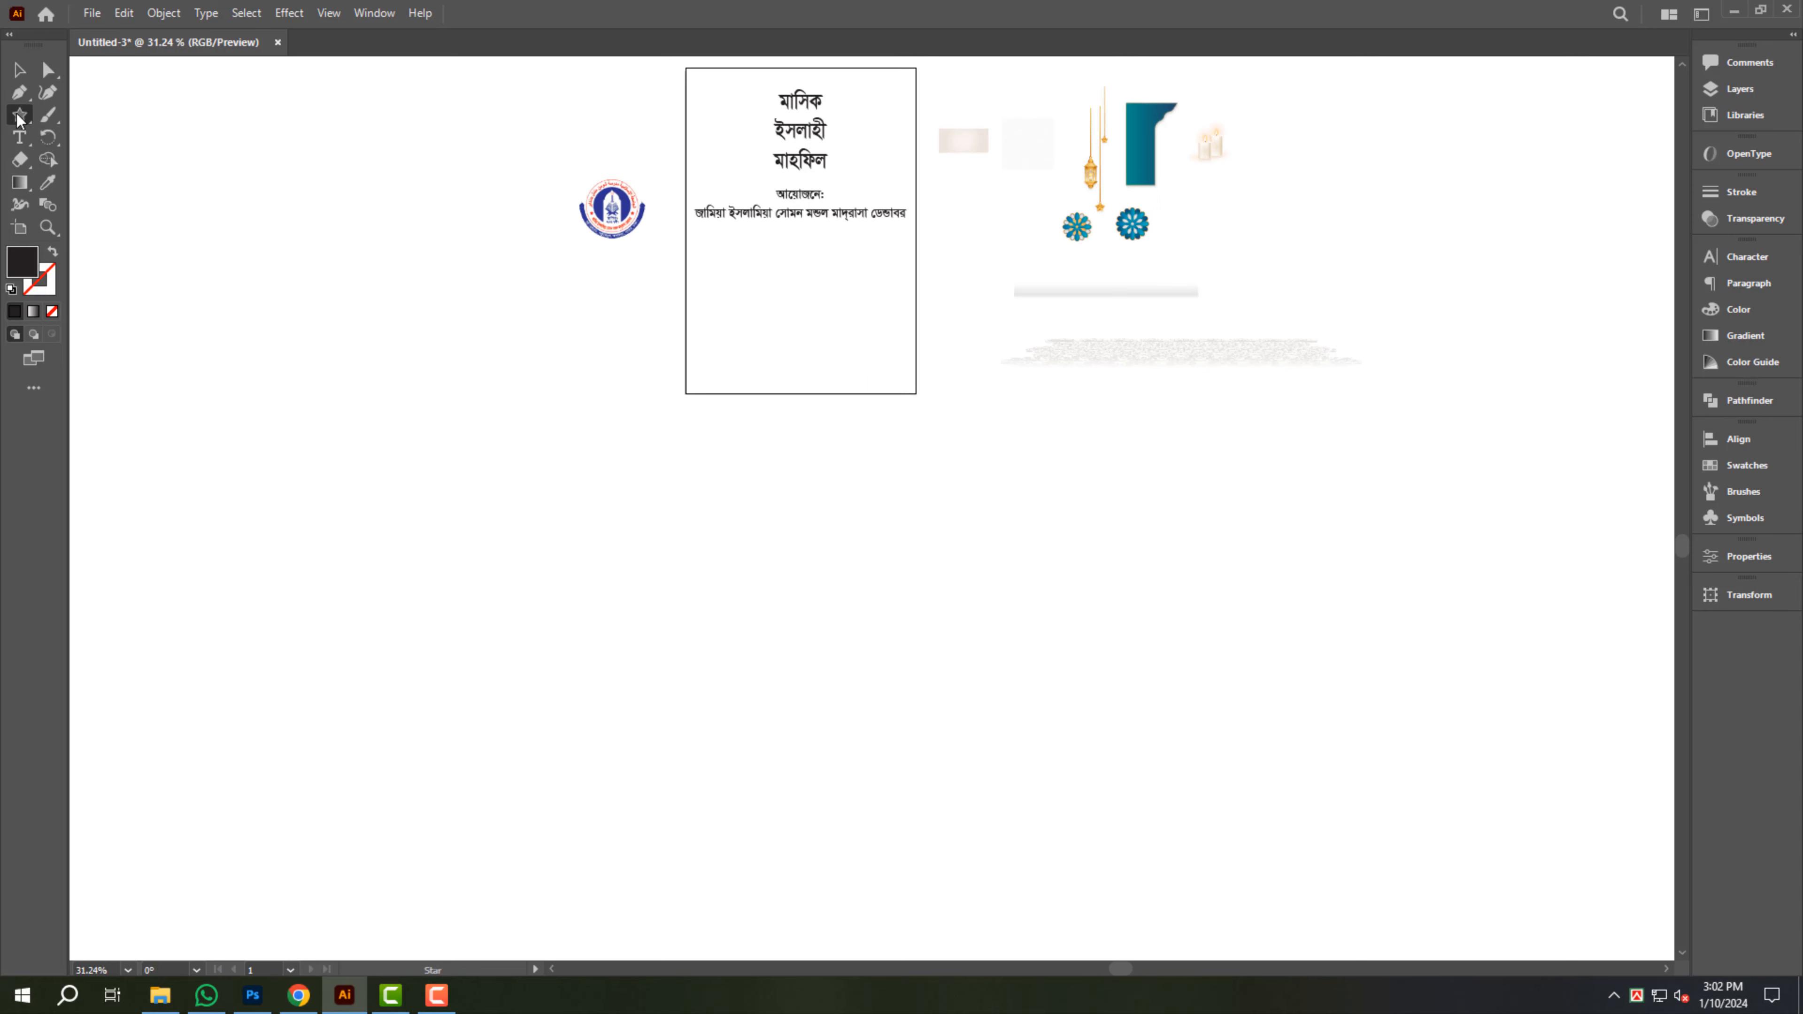
- Create a rectangle 72 in wide and 36 in high on the canvas below the artboard
{"action": "left_click", "coordinate": [20, 119]}
{"action": "left_click", "coordinate": [107, 113]}
{"action": "left_click", "coordinate": [693, 509]}
{"action": "type", "text": "7"}
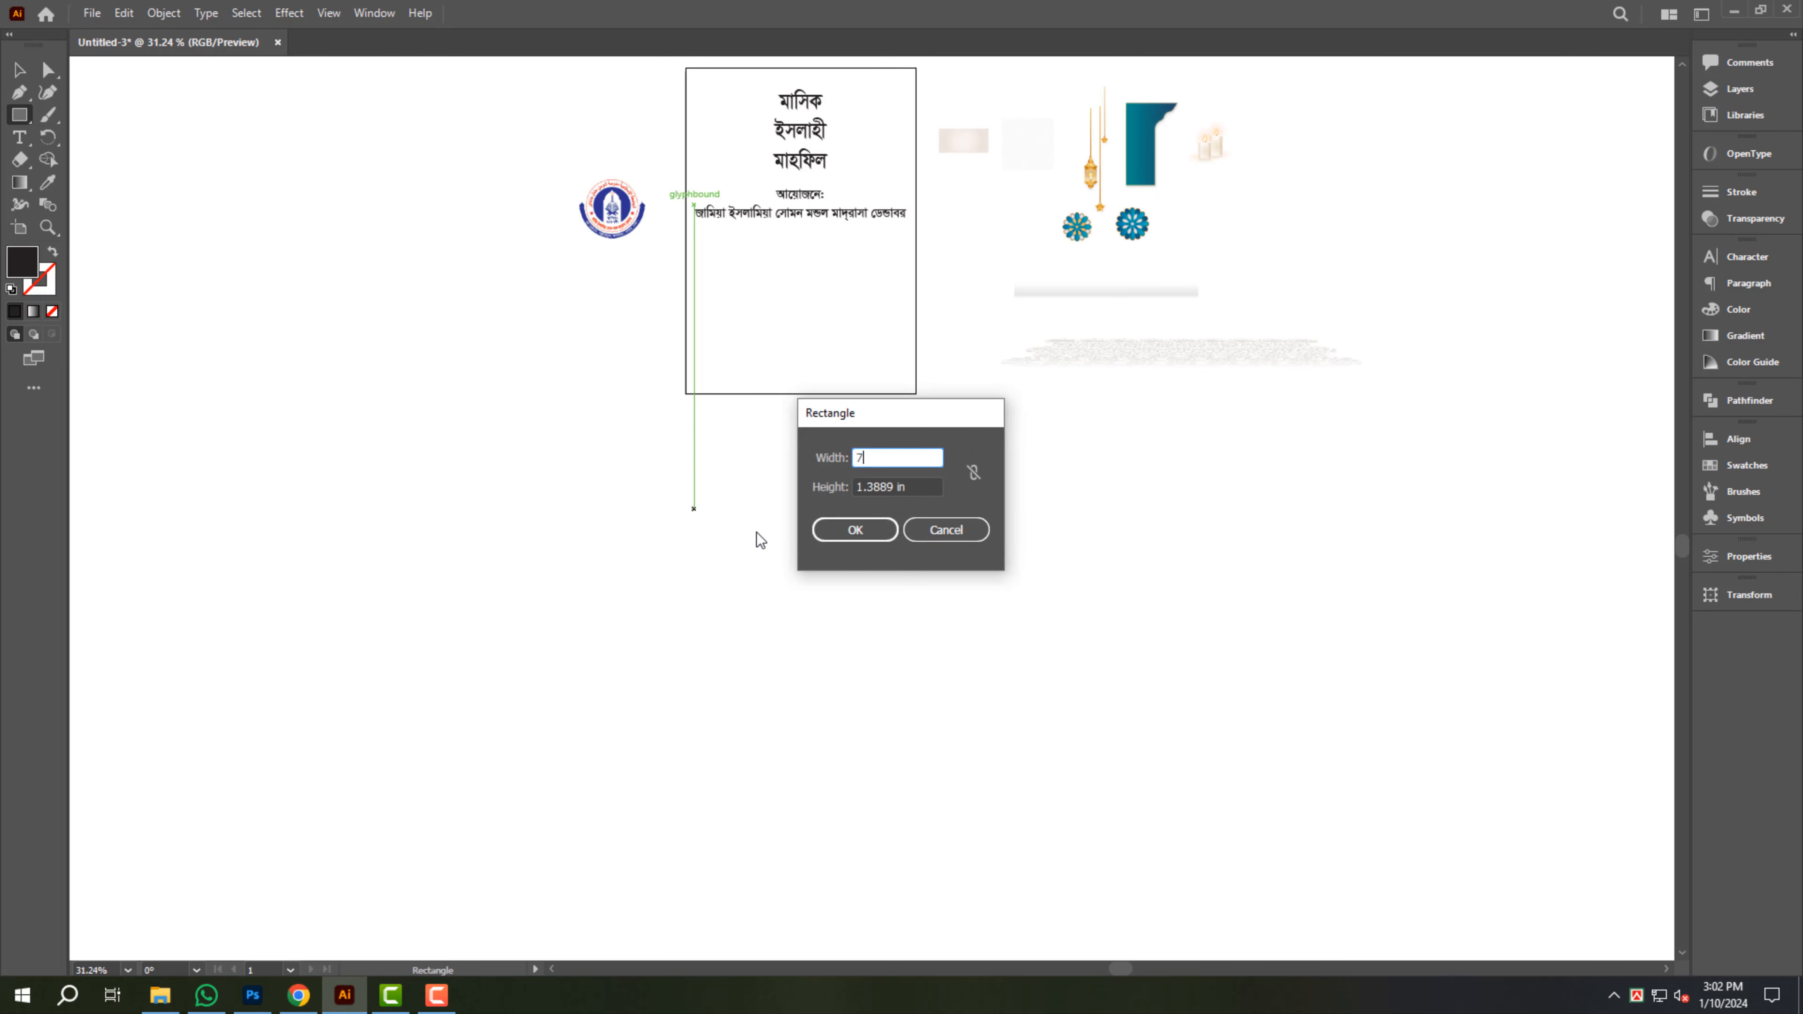
{"action": "type", "text": "2"}
{"action": "key", "text": "Tab"}
{"action": "type", "text": "36"}
{"action": "key", "text": "Return"}
{"action": "scroll", "coordinate": [878, 450], "scroll_direction": "down", "scroll_amount": 3}
{"action": "scroll", "coordinate": [879, 449], "scroll_direction": "up", "scroll_amount": 2}
- Show the rulers and place a vertical and a horizontal guide through the rectangle's centre
{"action": "key", "text": "ctrl+r"}
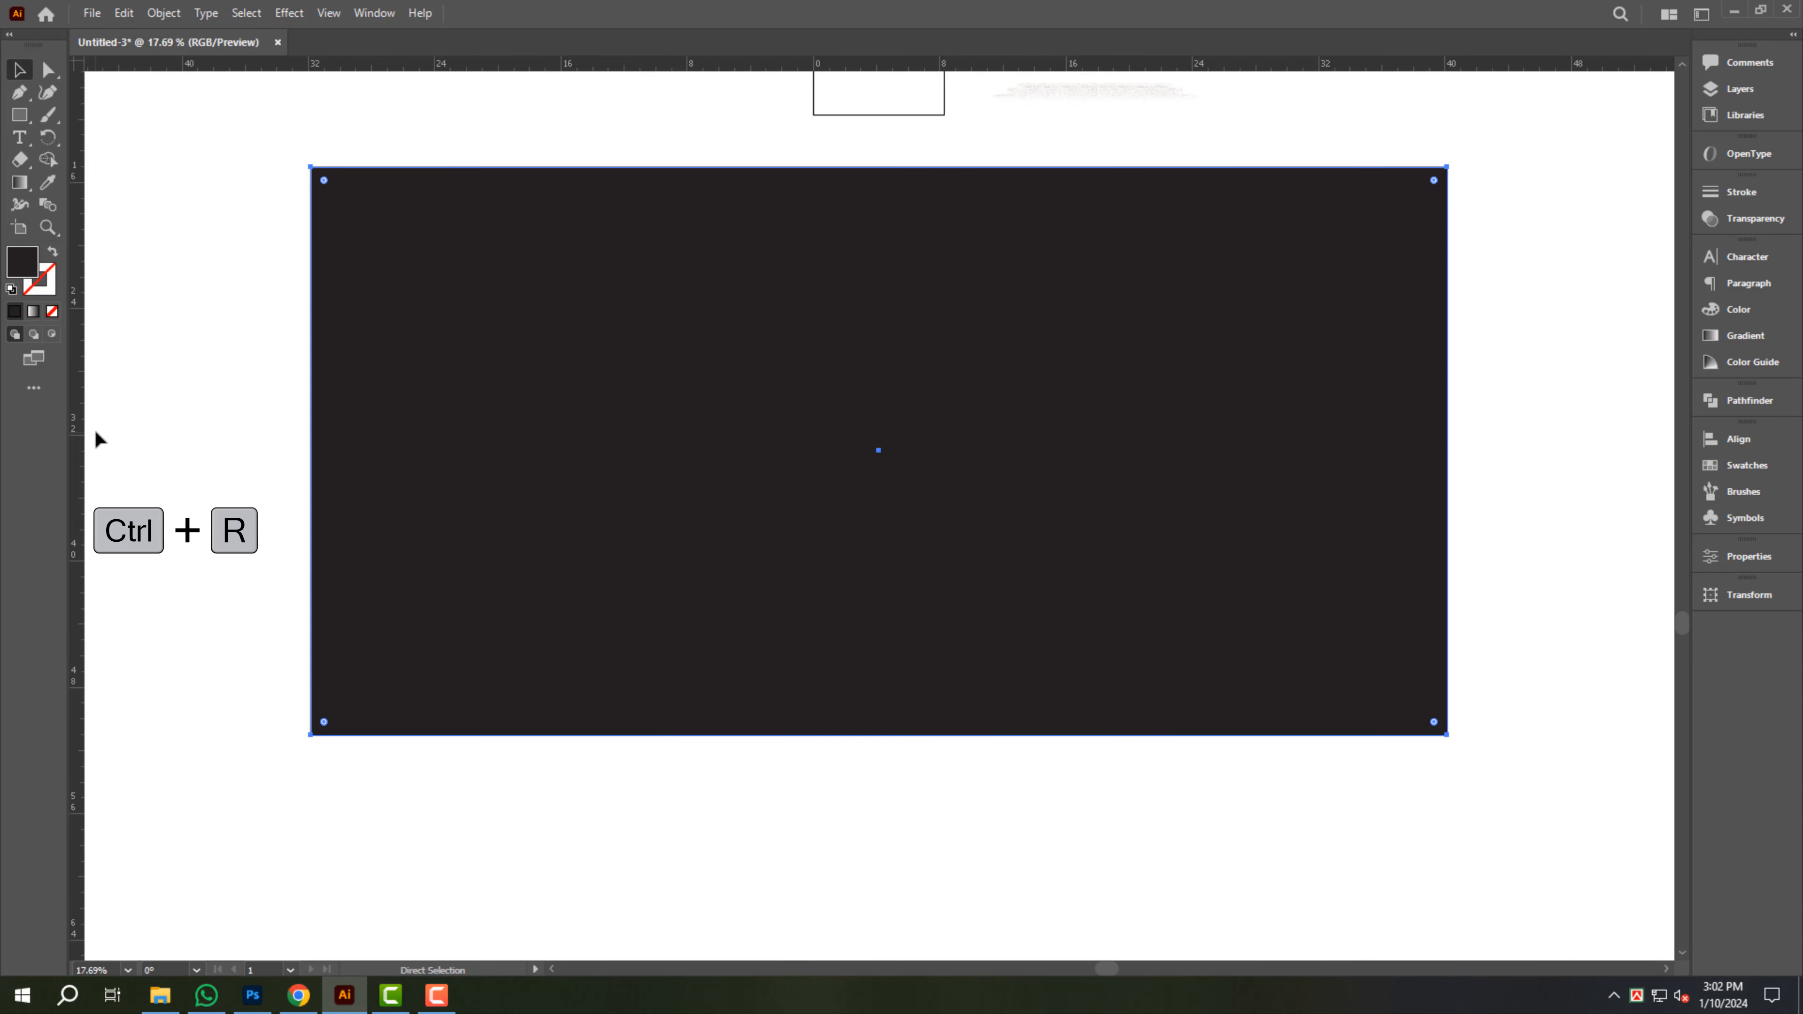
{"action": "left_click_drag", "start_coordinate": [77, 423], "coordinate": [854, 381]}
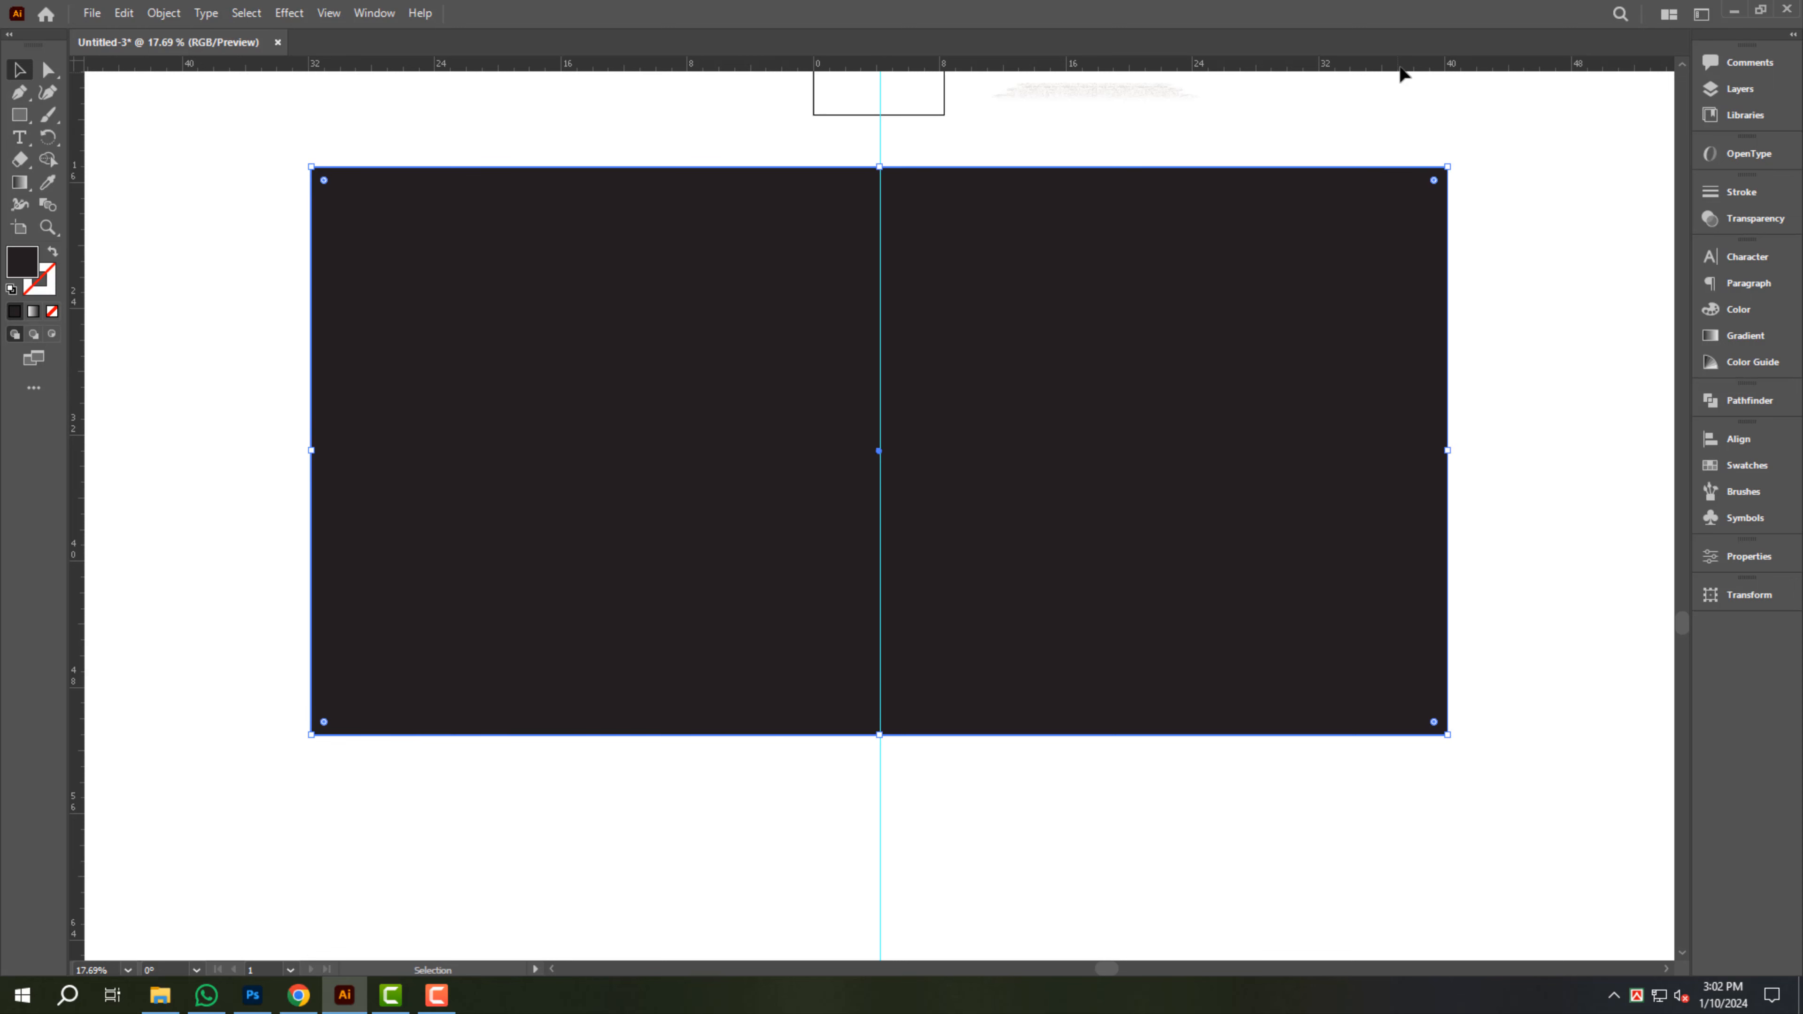
{"action": "left_click_drag", "start_coordinate": [1403, 71], "coordinate": [1489, 450]}
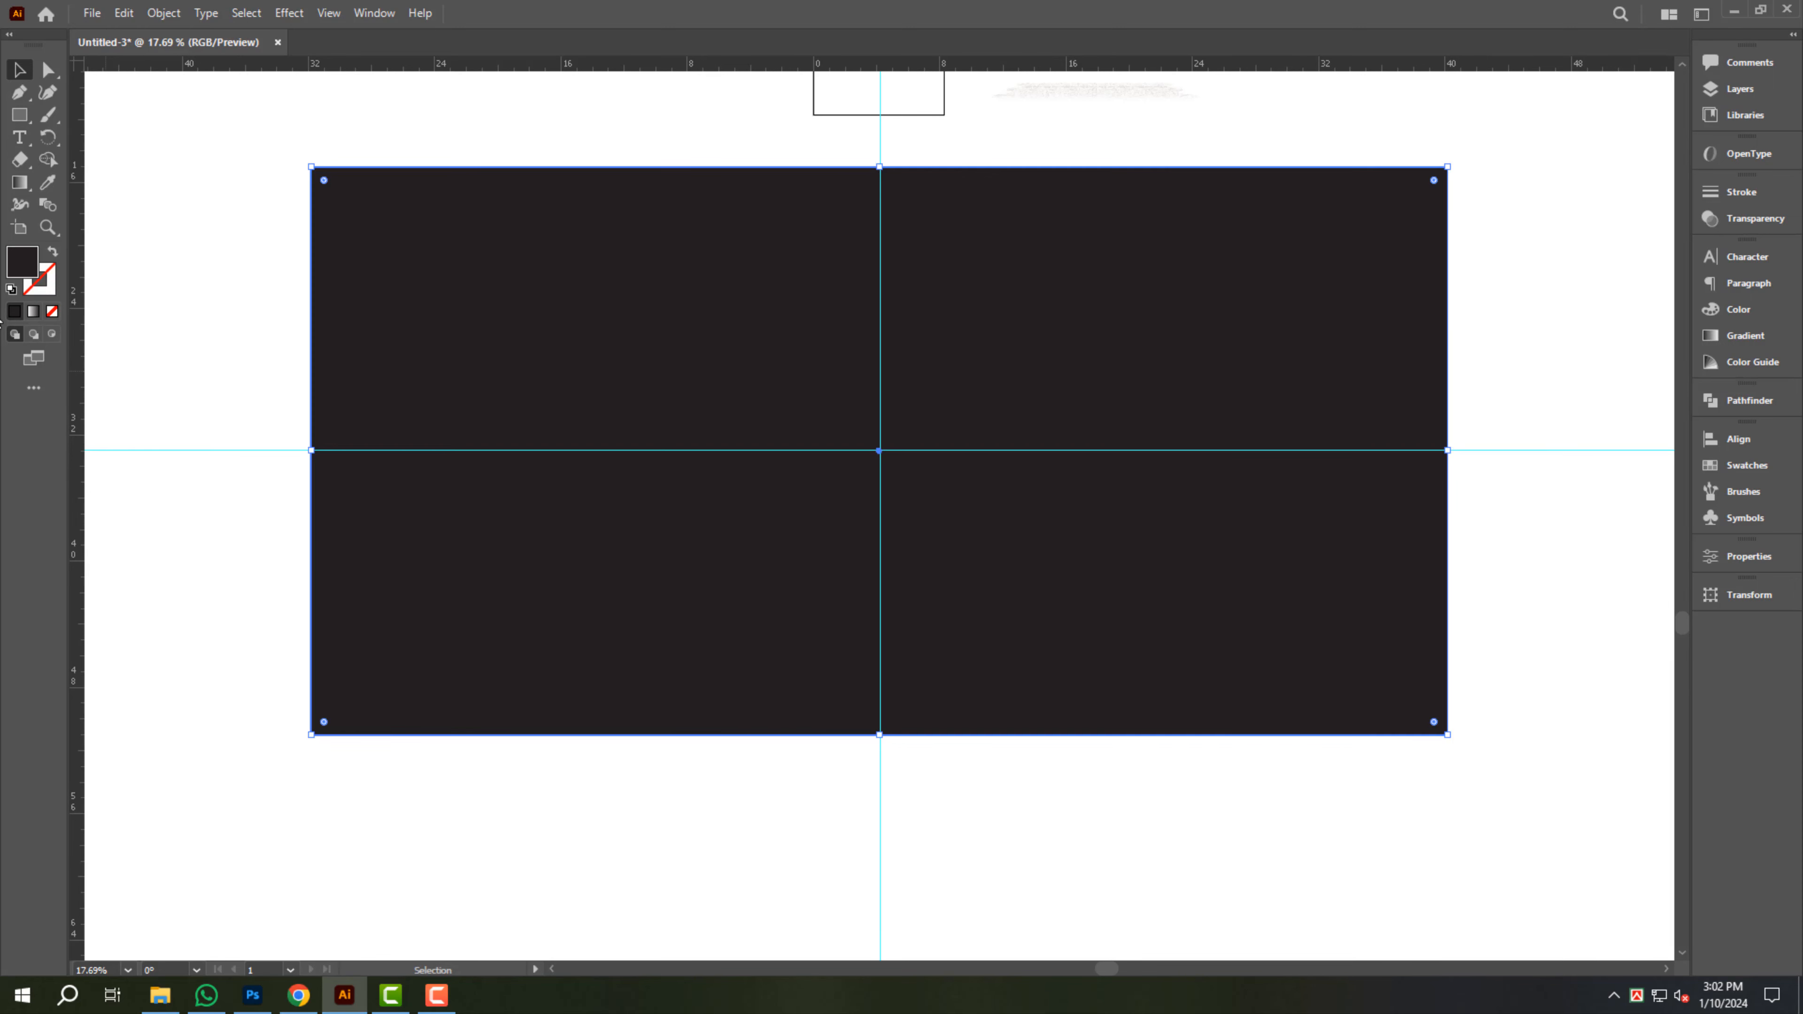
- Swap the rectangle's fill and stroke, then offset its path inward by -1.5 in
{"action": "left_click", "coordinate": [54, 253]}
{"action": "scroll", "coordinate": [1083, 314], "scroll_direction": "up", "scroll_amount": 1}
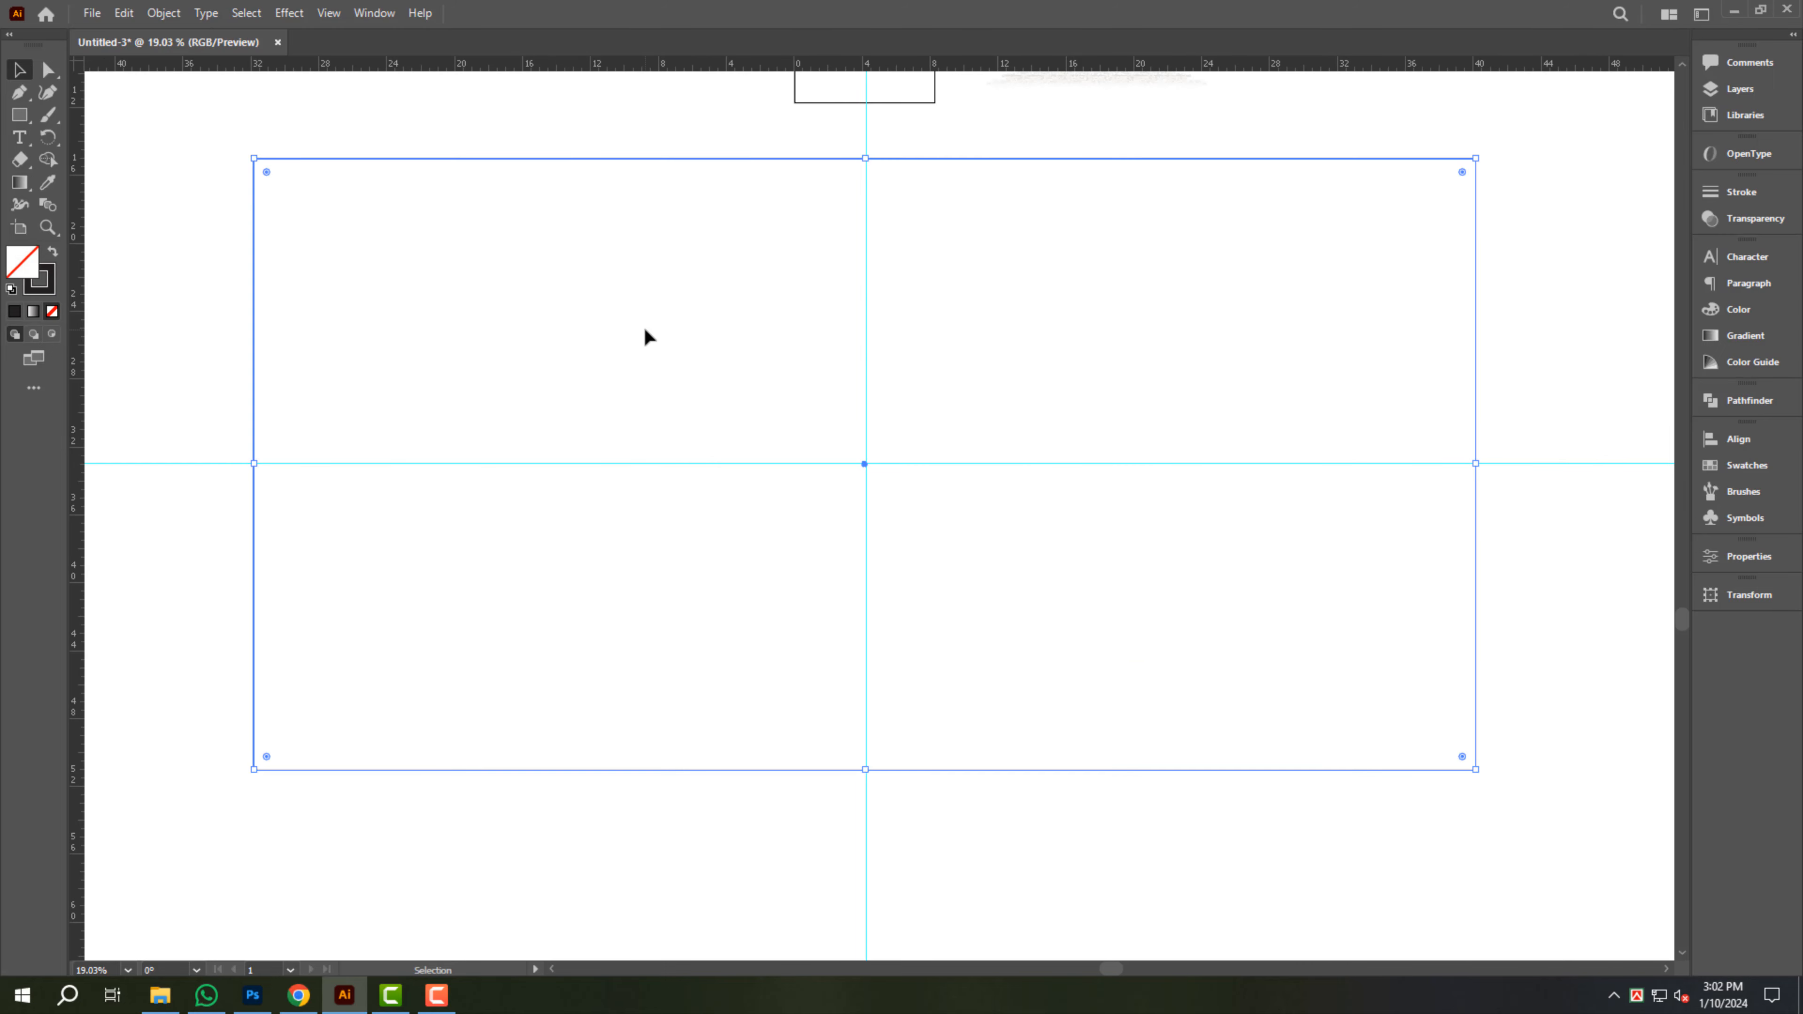
{"action": "key", "text": "alt+o"}
{"action": "key", "text": "p"}
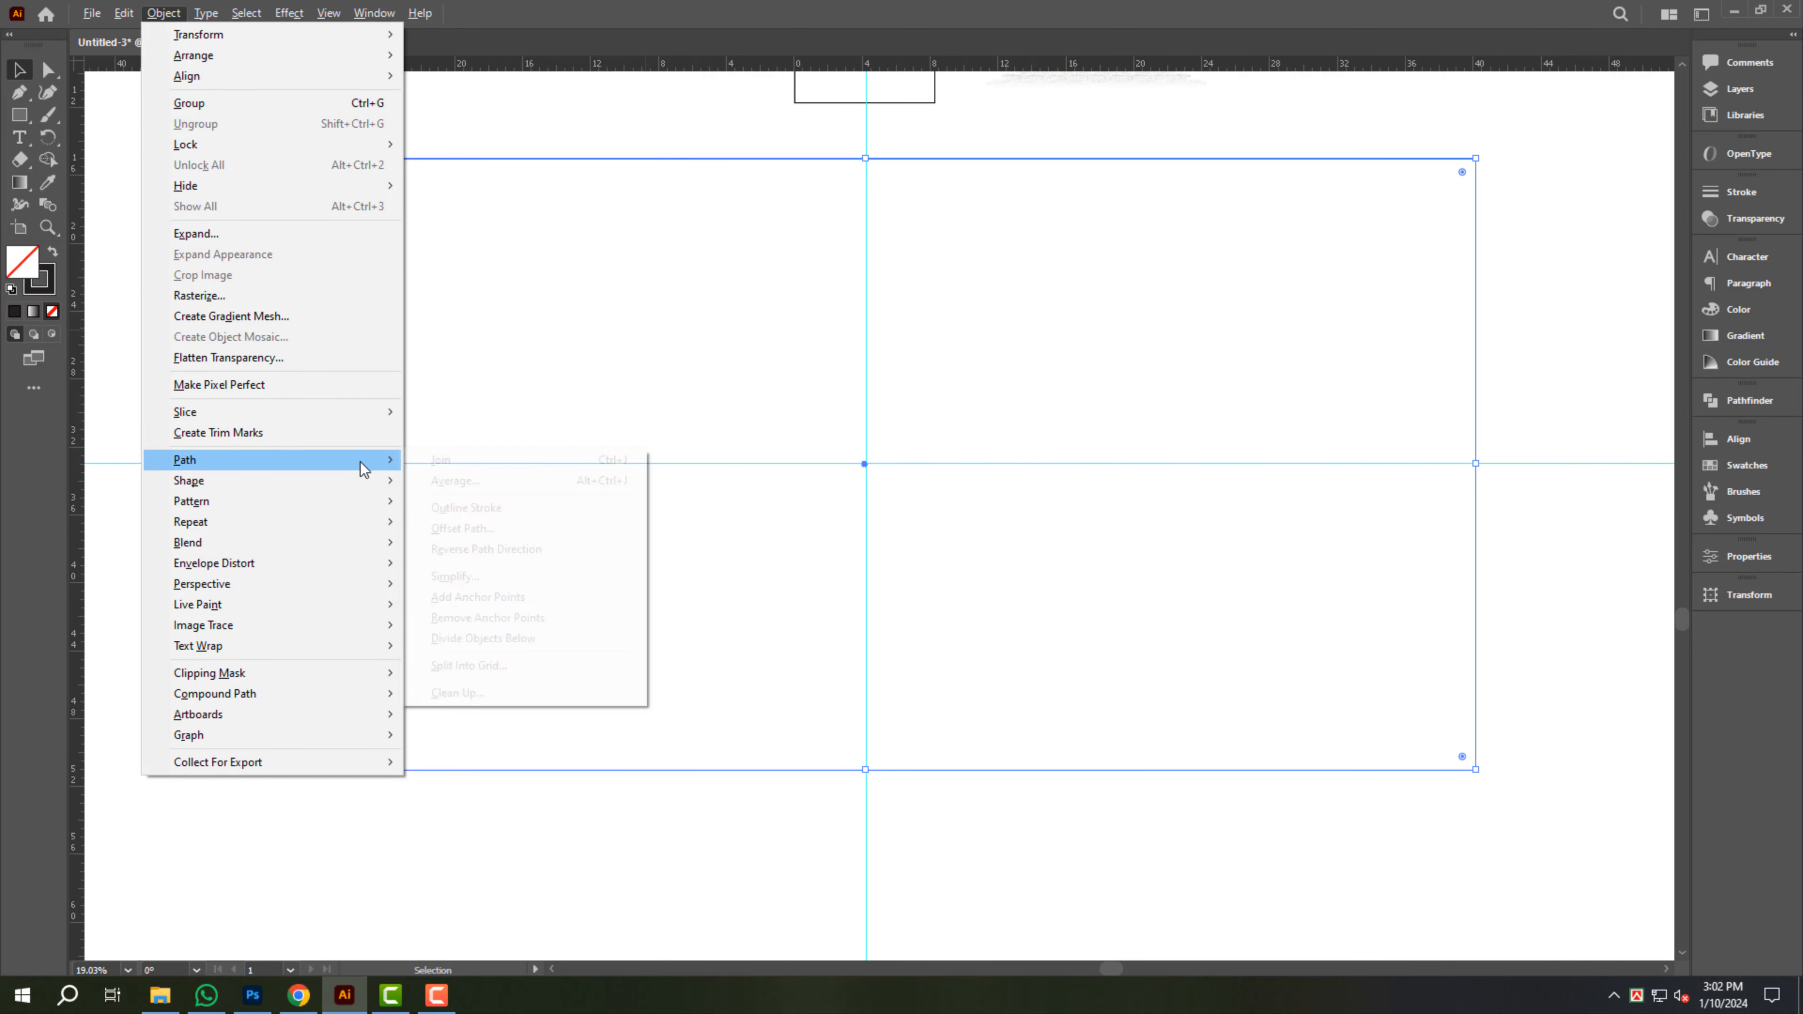
{"action": "left_click", "coordinate": [464, 530]}
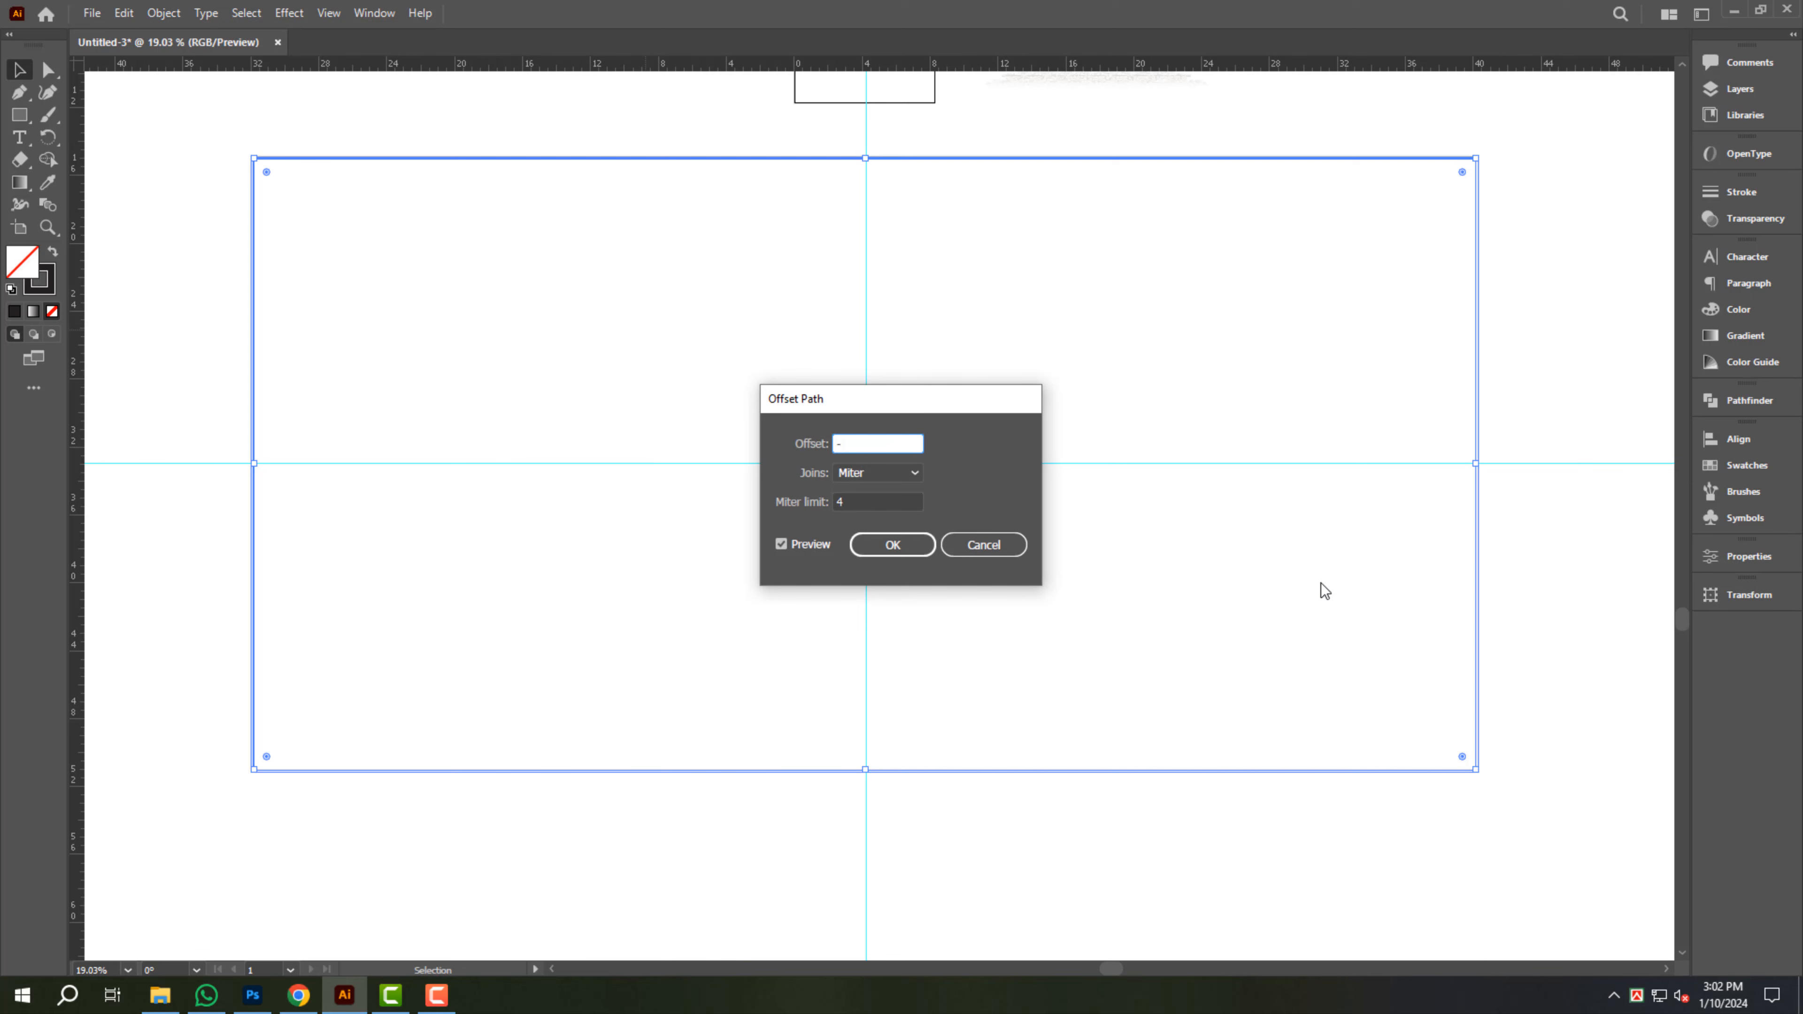
{"action": "type", "text": "-1.5"}
{"action": "key", "text": "Return"}
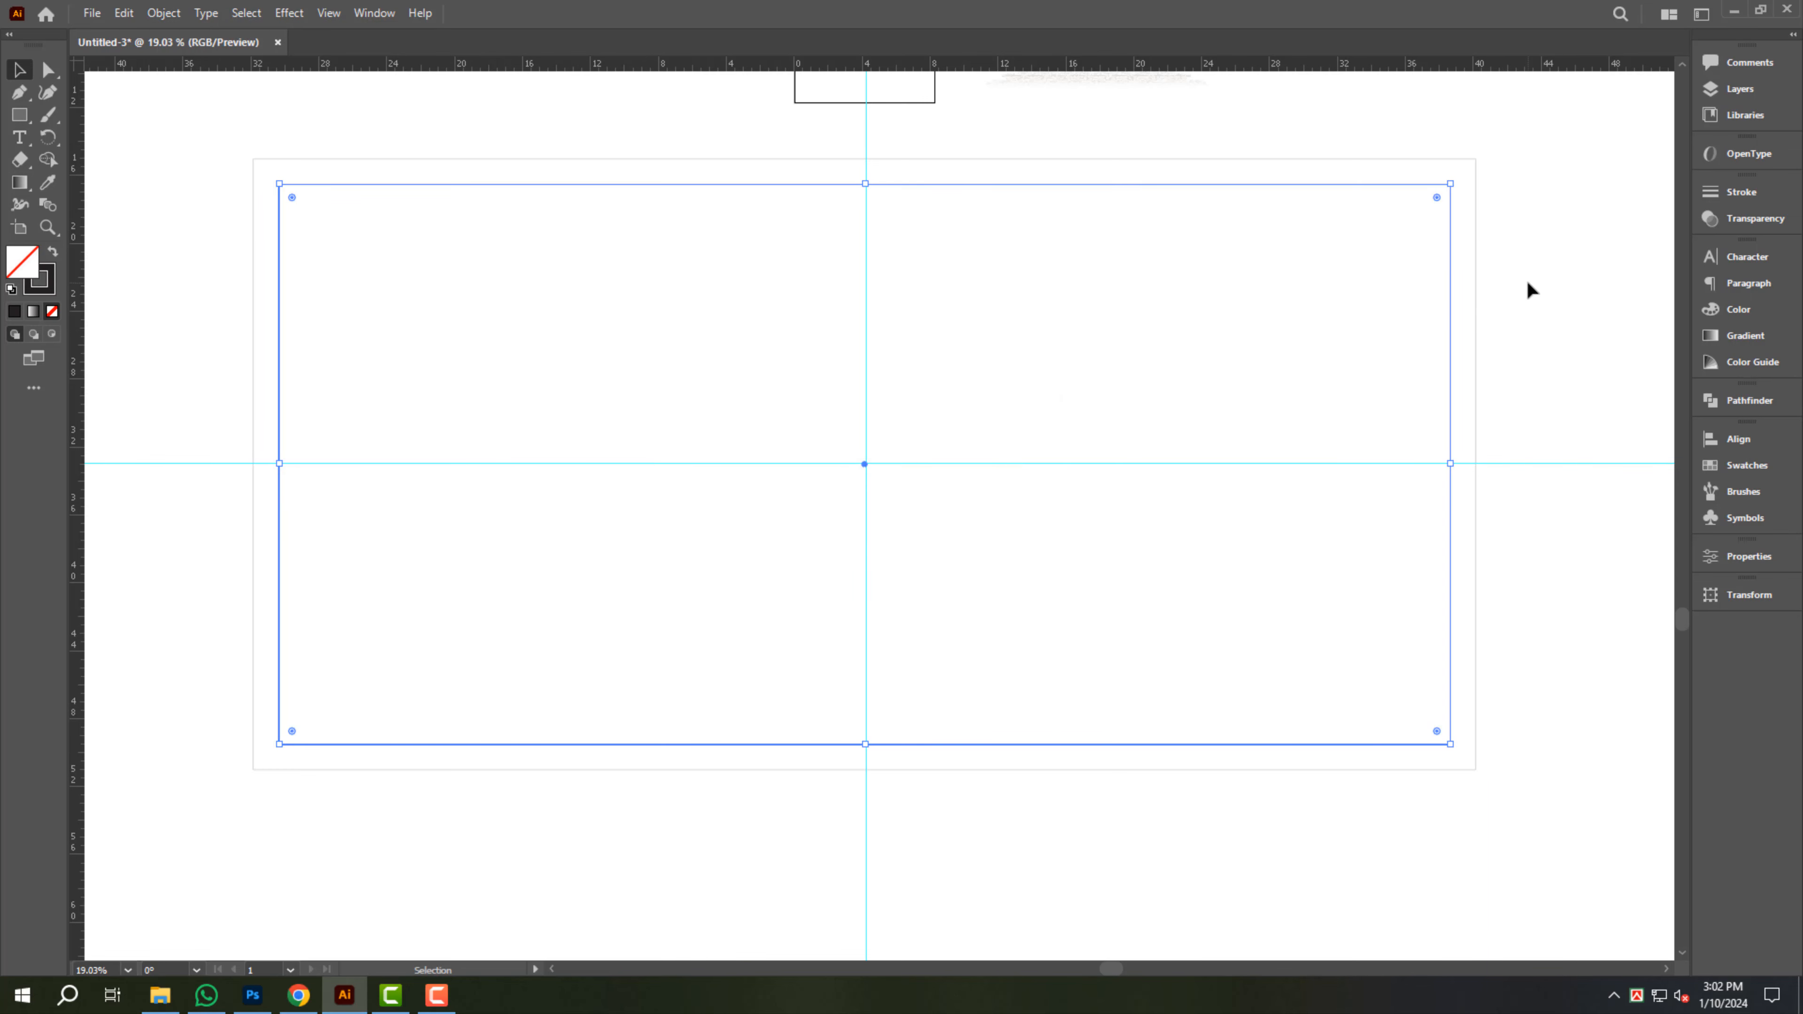
- Move the beige gradient rectangle into the banner frame and enlarge it to about 17.67 by 8.49 in
{"action": "left_click_drag", "start_coordinate": [1531, 381], "coordinate": [1261, 452]}
{"action": "left_click_drag", "start_coordinate": [653, 531], "coordinate": [497, 534]}
{"action": "left_click_drag", "start_coordinate": [767, 430], "coordinate": [767, 525]}
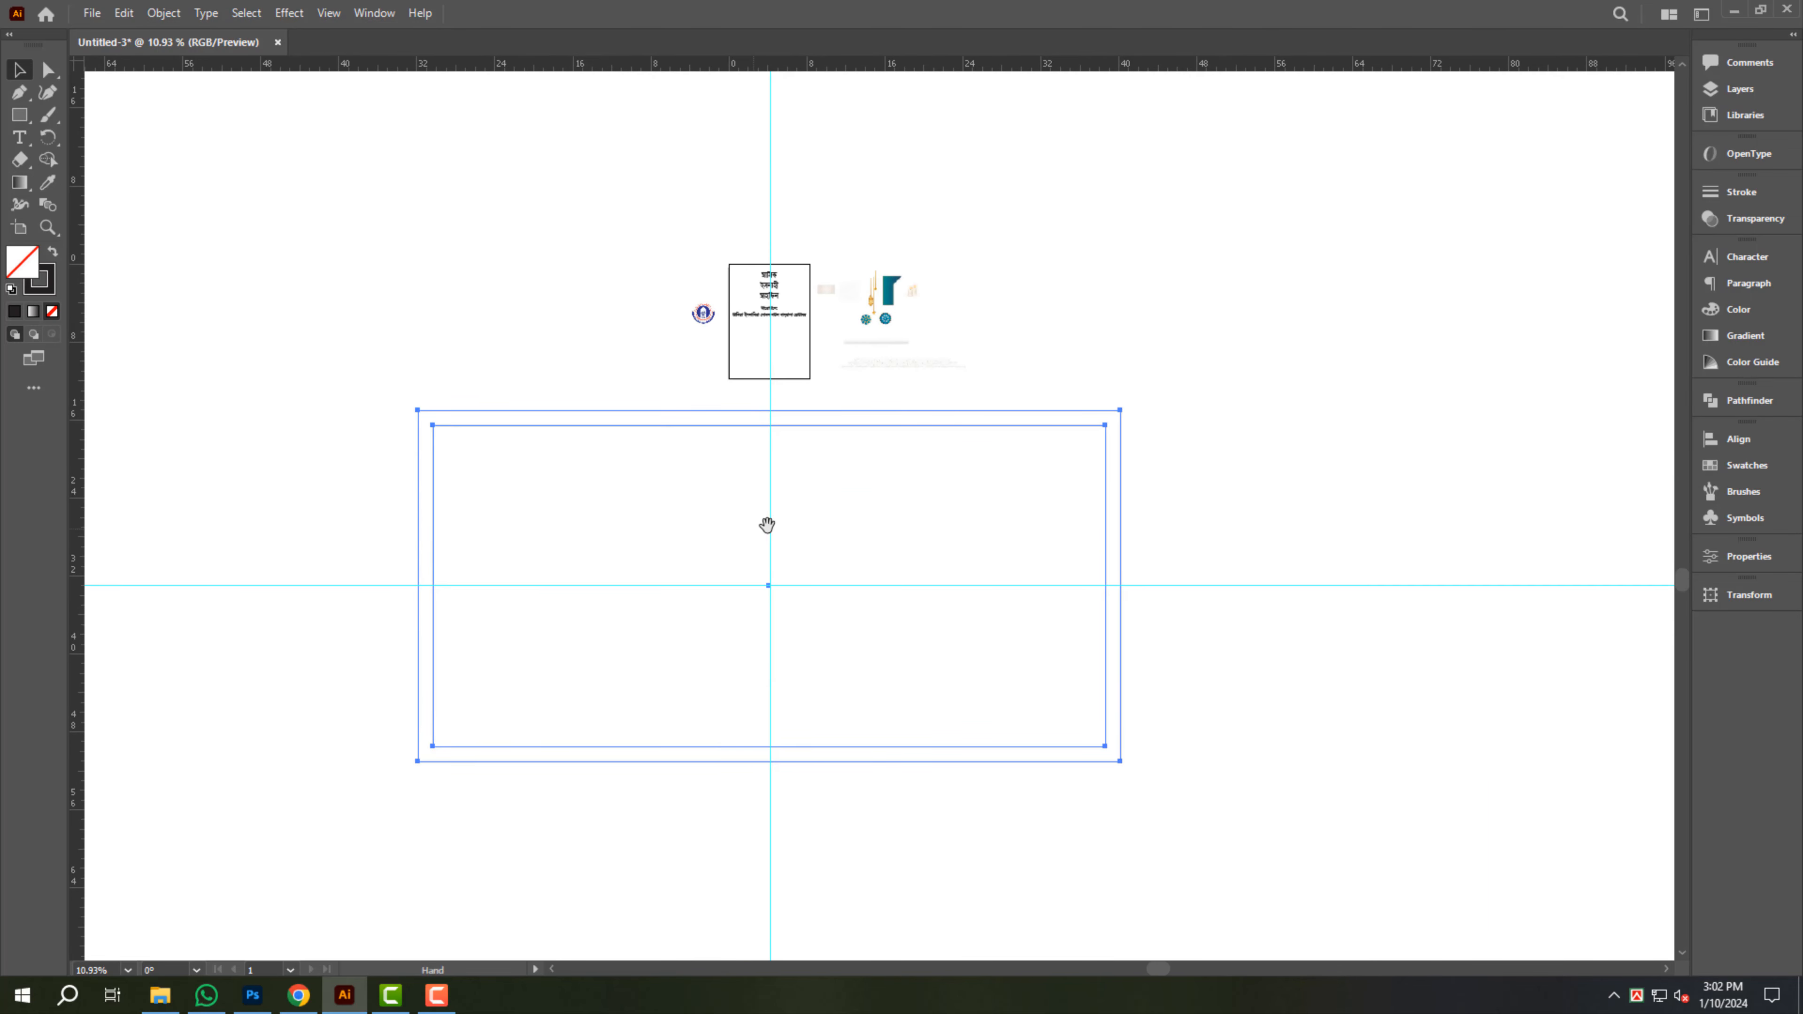
{"action": "left_click_drag", "start_coordinate": [694, 587], "coordinate": [831, 562]}
{"action": "left_click", "coordinate": [1268, 200]}
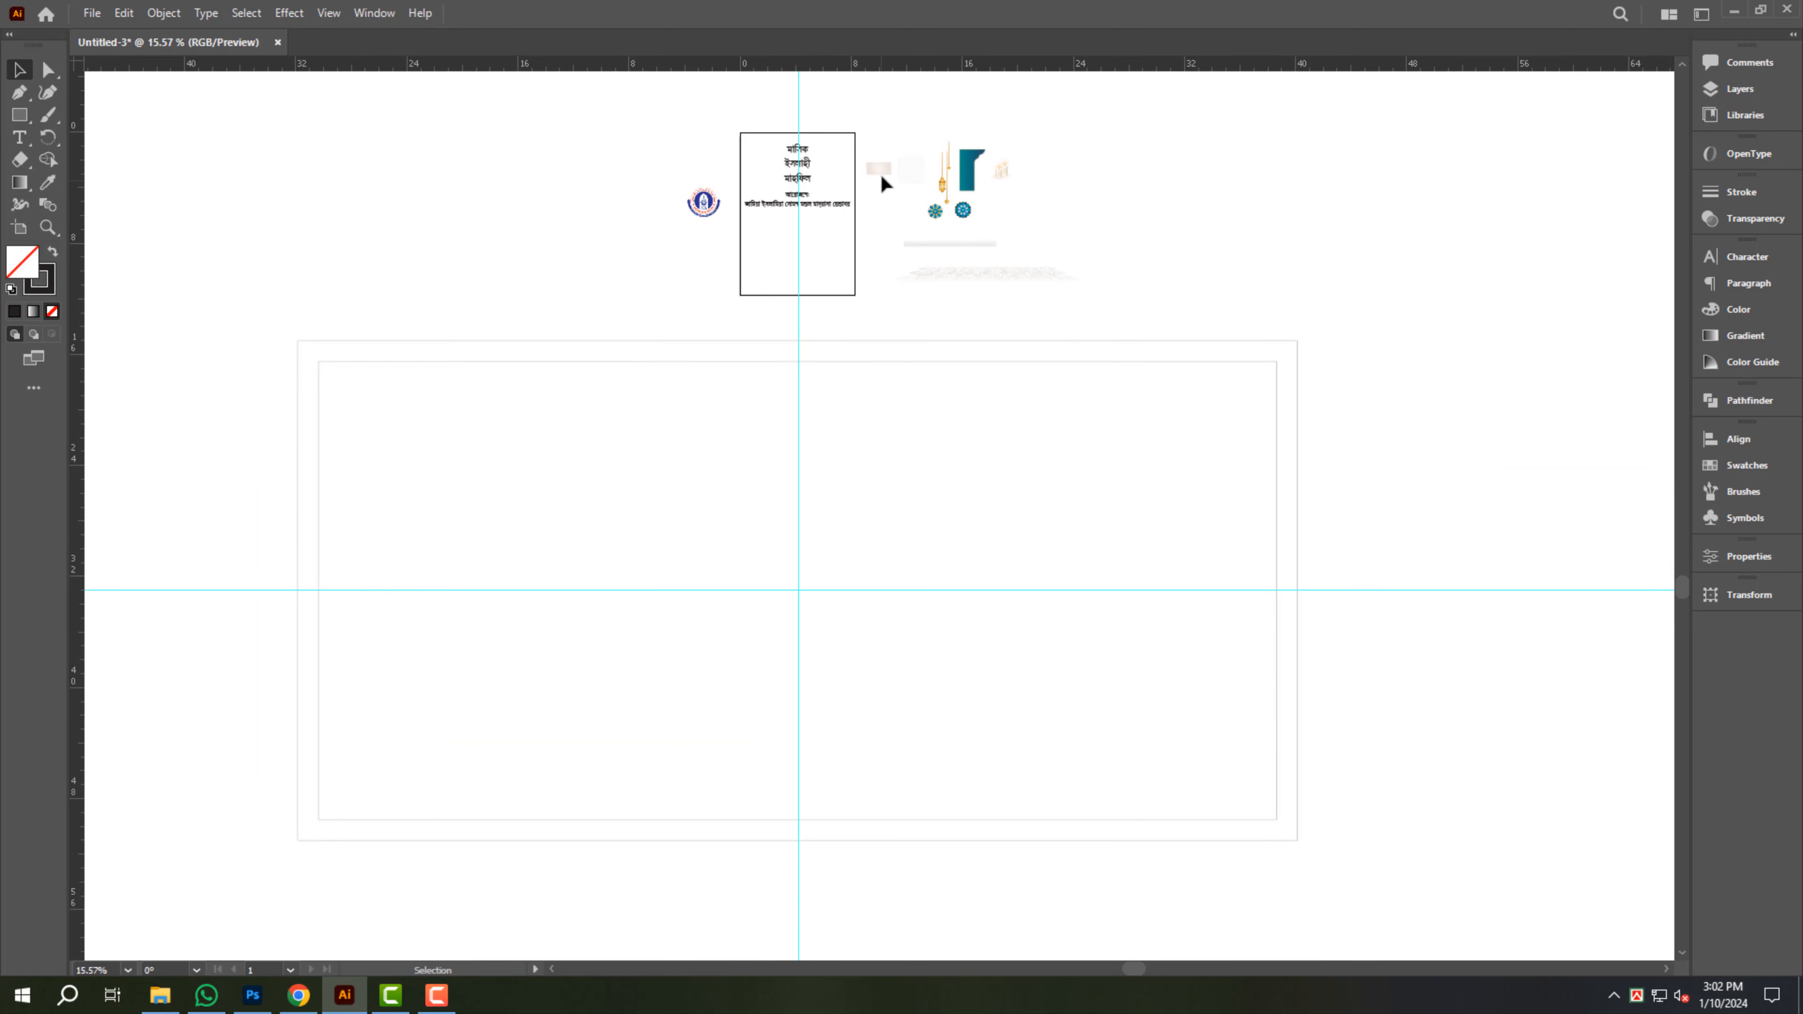
{"action": "left_click_drag", "start_coordinate": [881, 174], "coordinate": [908, 537]}
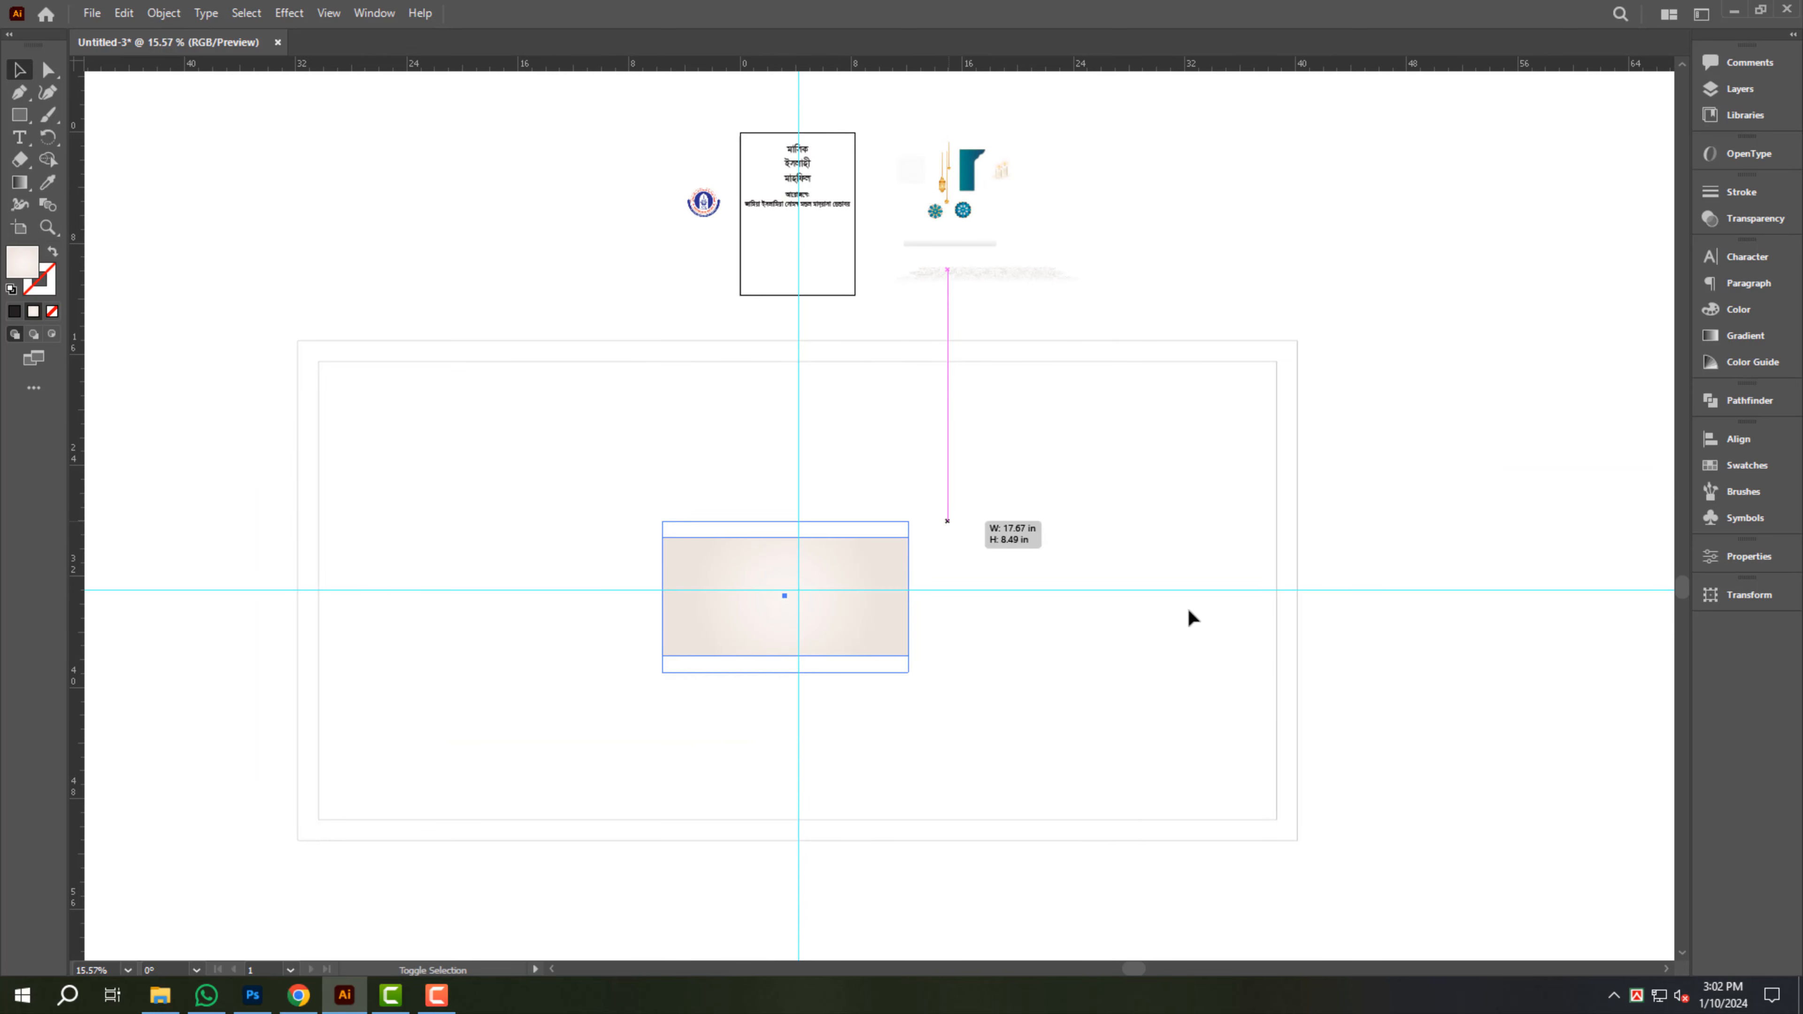
- Set the beige gradient rectangle's width to 72 in and its height to 36 in
{"action": "left_click", "coordinate": [1751, 593]}
{"action": "left_click", "coordinate": [1628, 613]}
{"action": "type", "text": "7"}
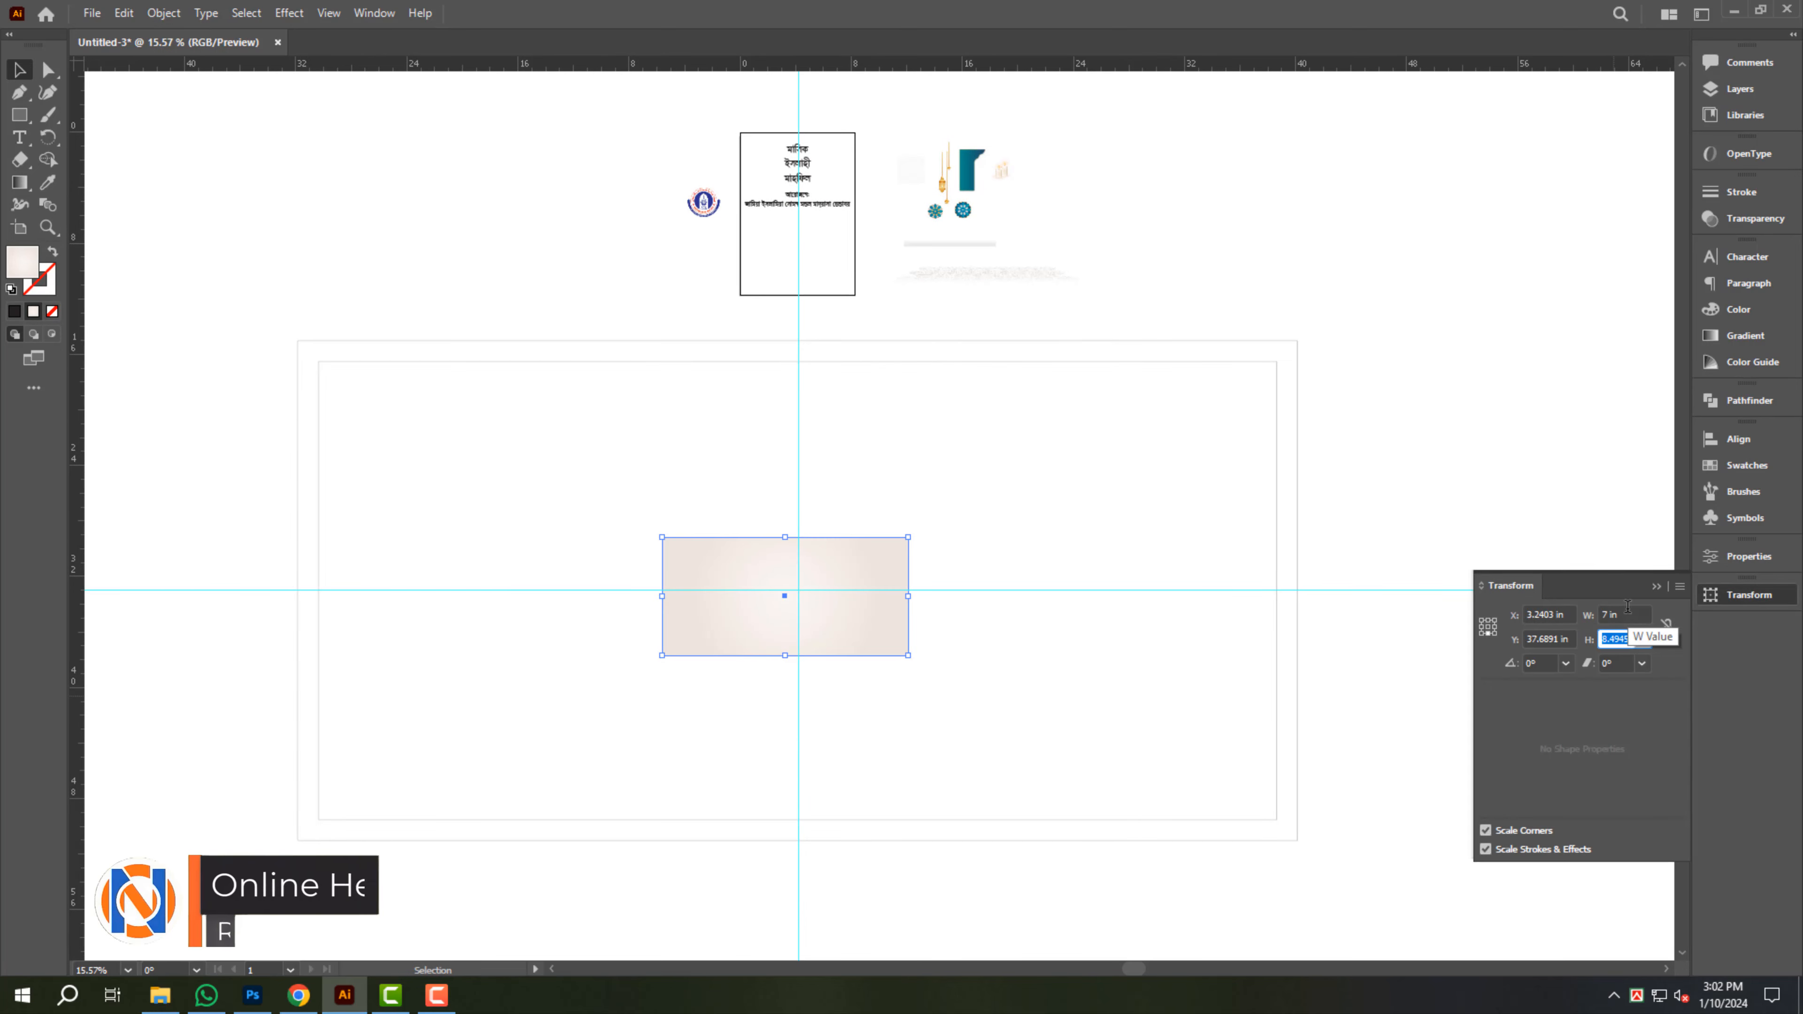
{"action": "key", "text": "Tab"}
{"action": "type", "text": "36"}
{"action": "key", "text": "Return"}
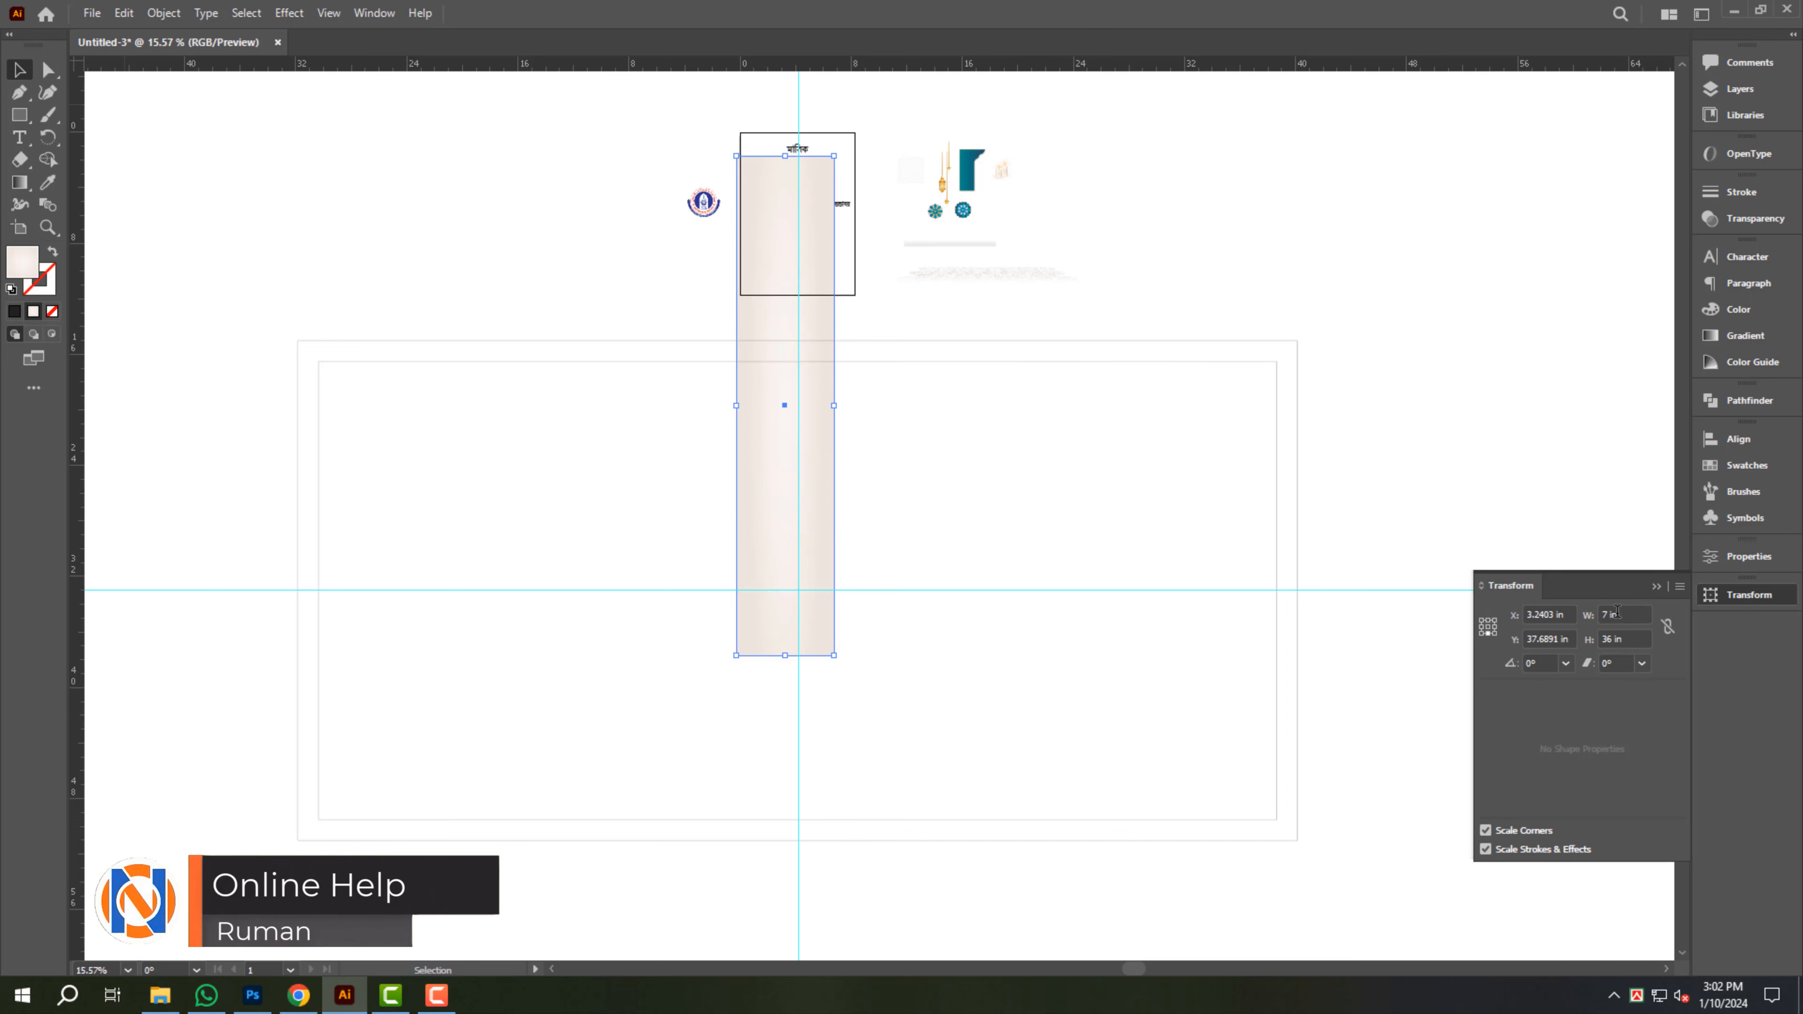
{"action": "type", "text": "72"}
{"action": "key", "text": "Return"}
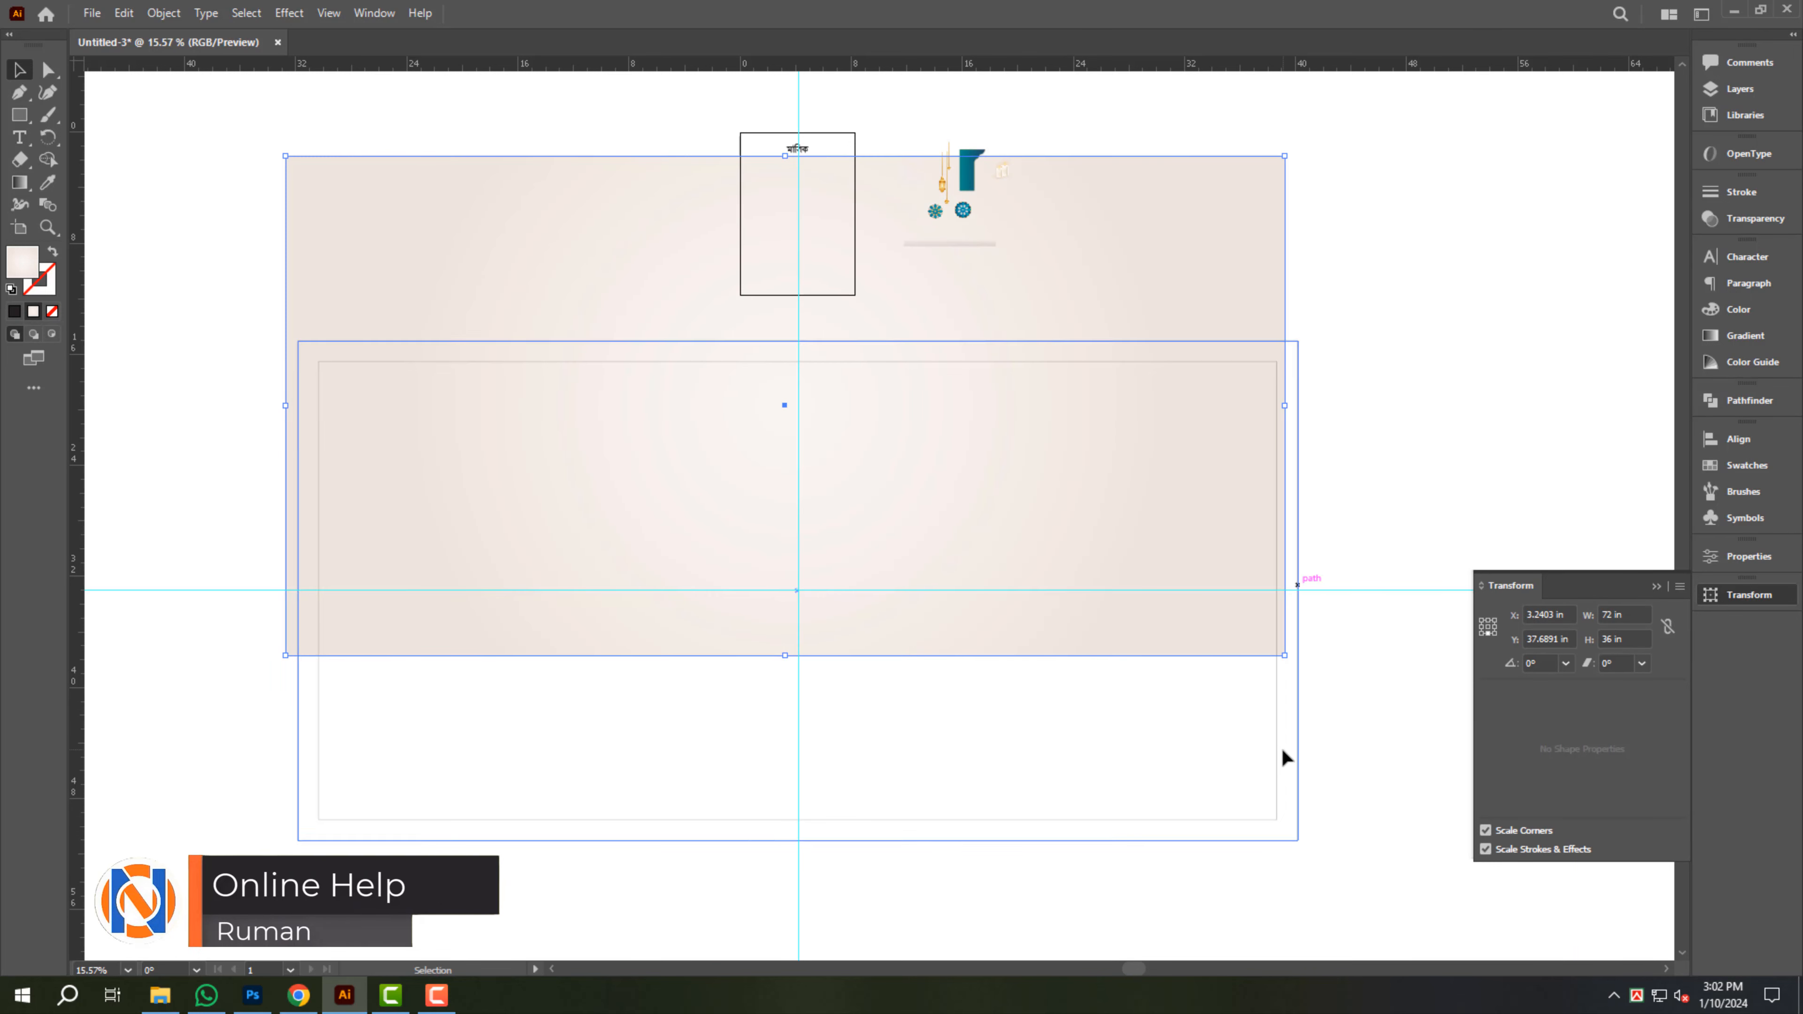
- Align the beige gradient and the outer banner rectangle by their bottom and right edges
{"action": "left_click_drag", "start_coordinate": [1286, 732], "coordinate": [1287, 736]}
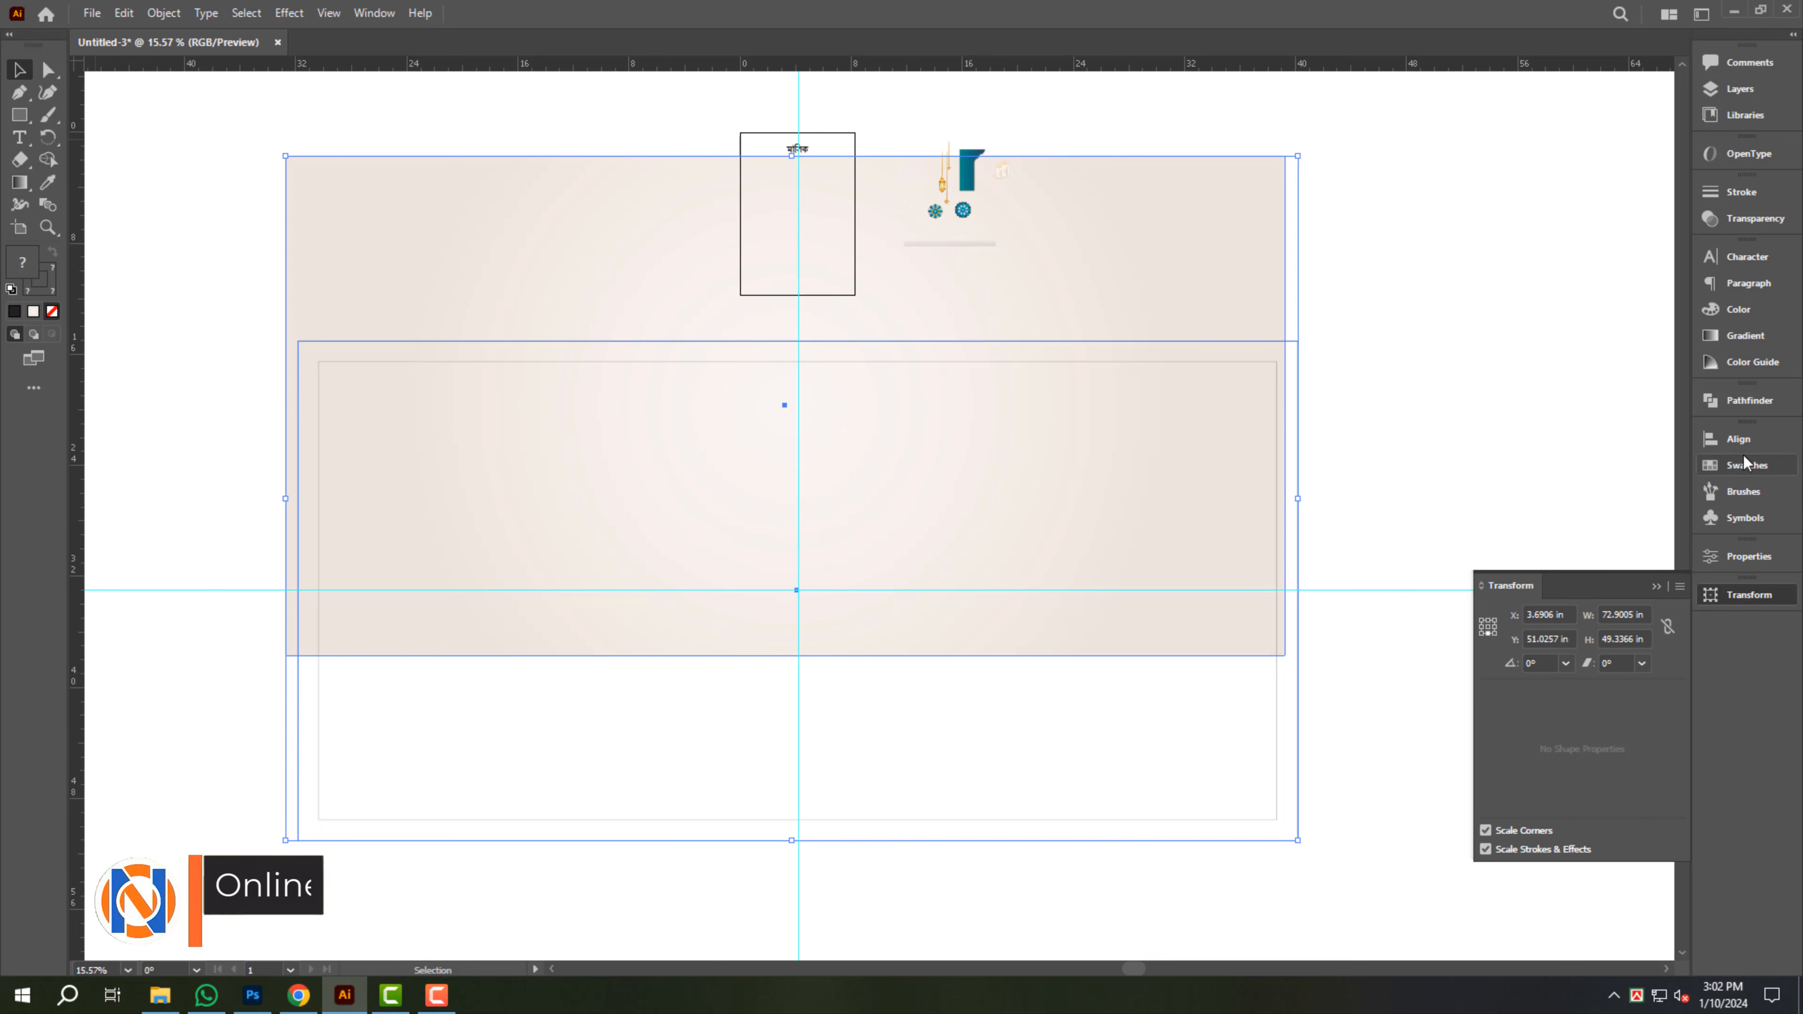
{"action": "left_click", "coordinate": [1738, 439]}
{"action": "left_click", "coordinate": [1672, 481]}
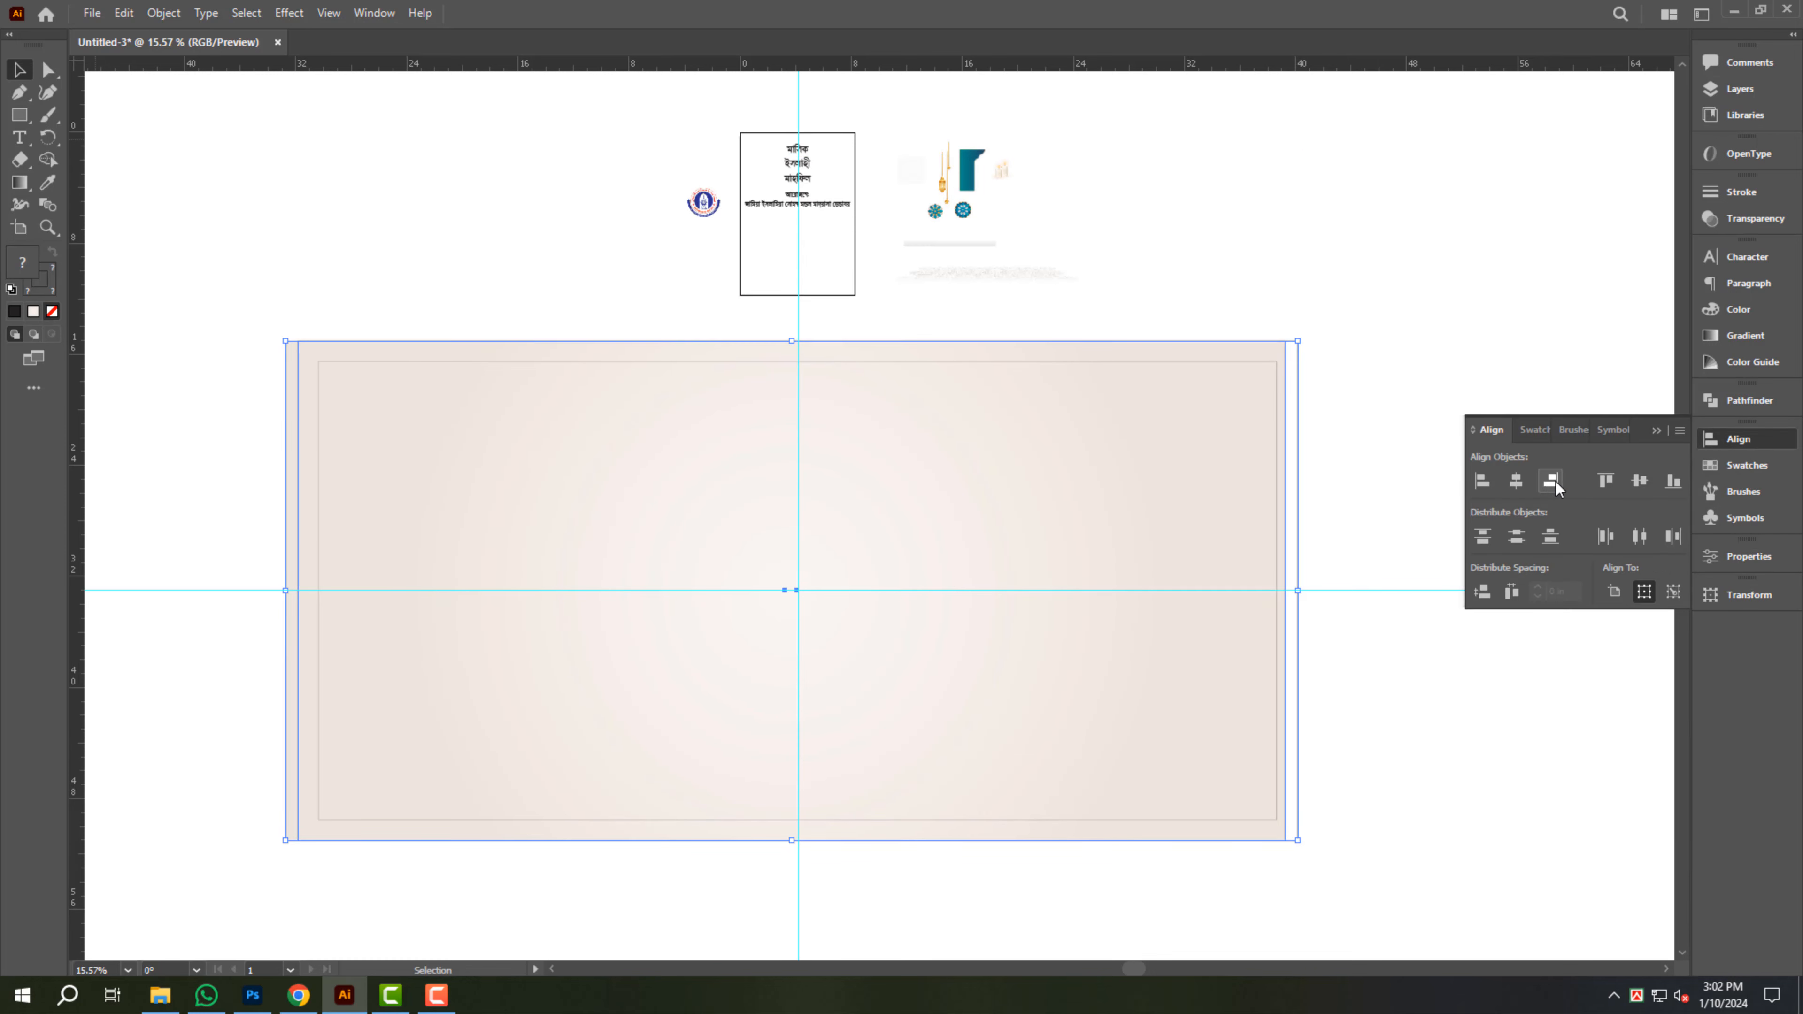
{"action": "left_click", "coordinate": [1550, 481]}
{"action": "left_click", "coordinate": [1061, 693]}
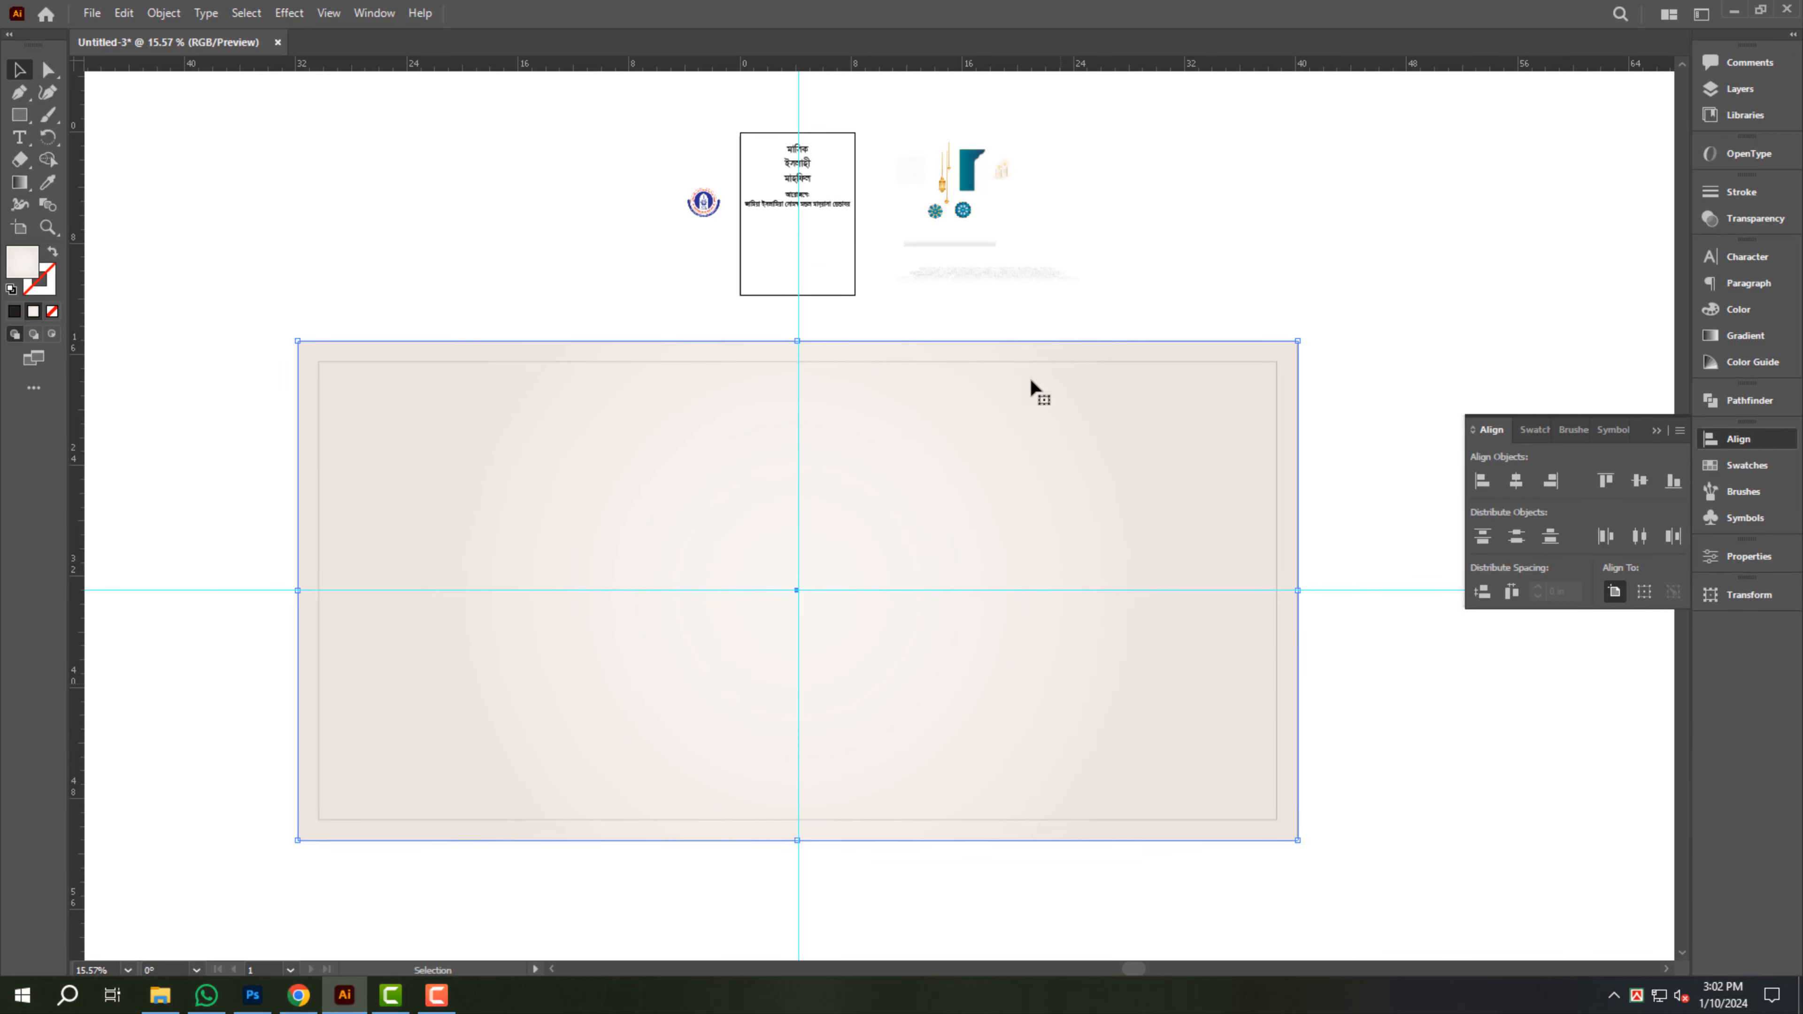
{"action": "left_click", "coordinate": [1251, 225]}
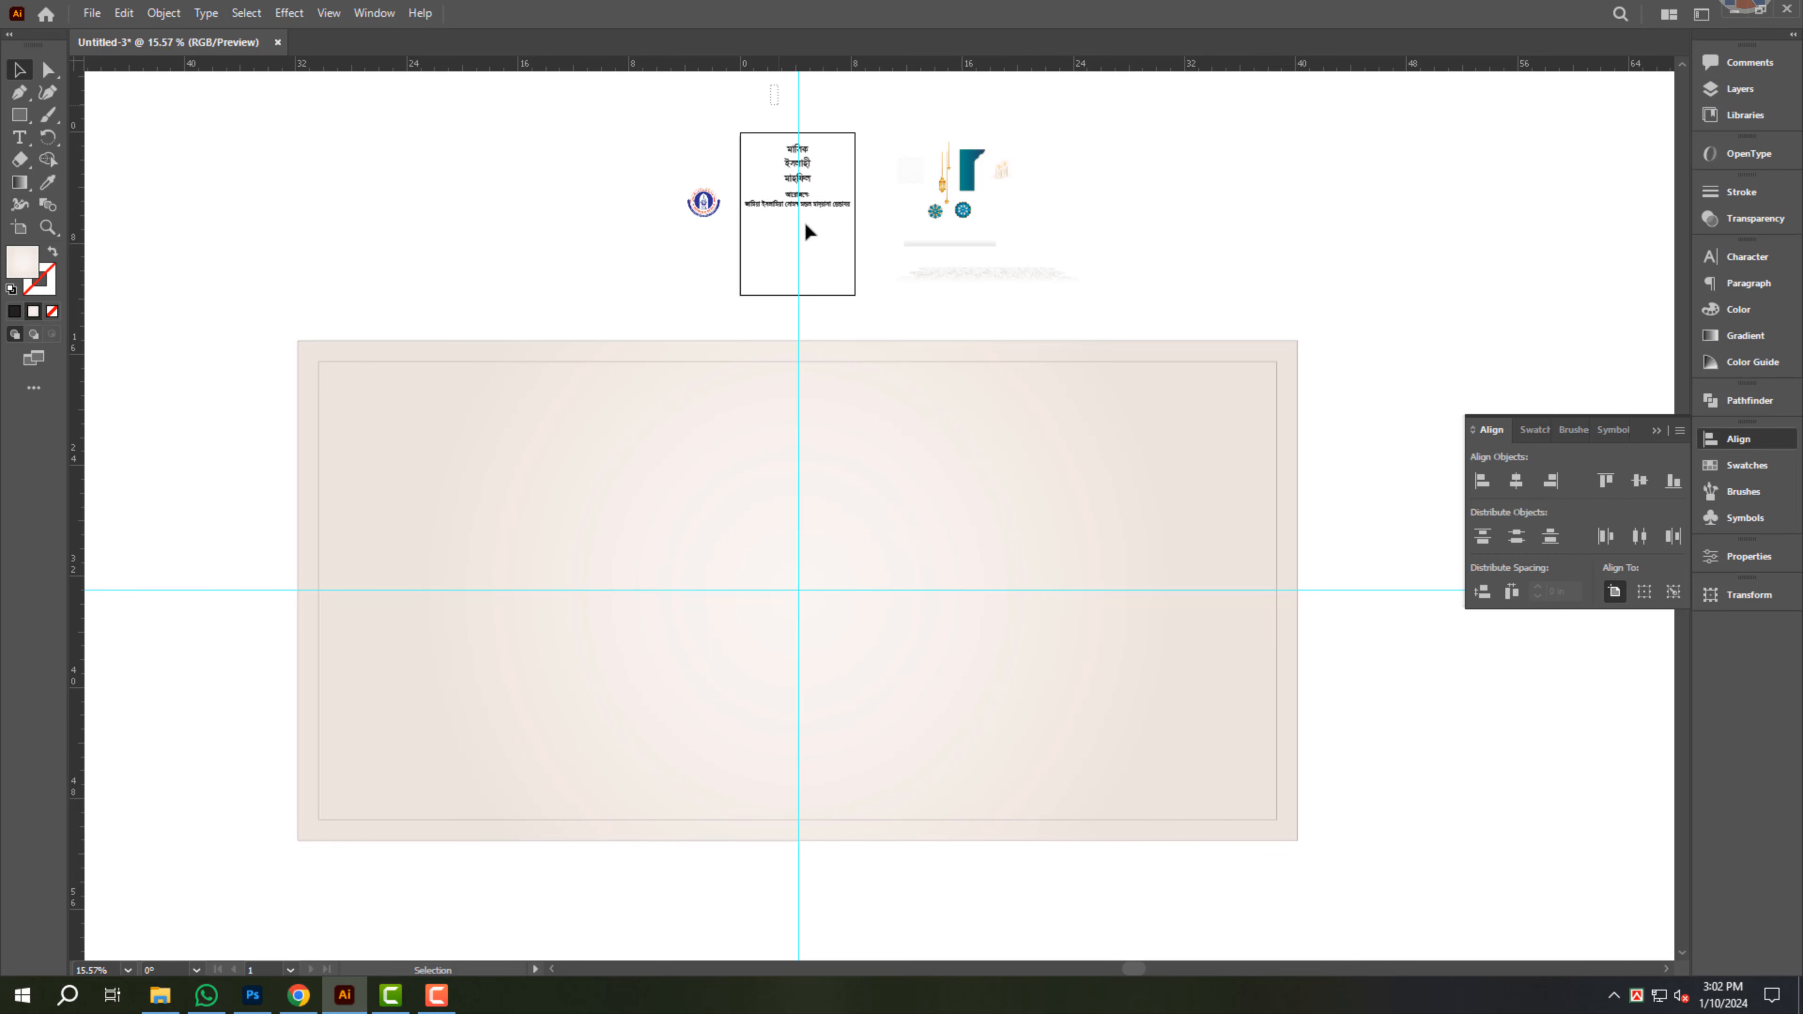
- Move the Bengali text block from the artboard onto the banner and enlarge it to span most of the banner's height
{"action": "left_click_drag", "start_coordinate": [804, 222], "coordinate": [805, 643]}
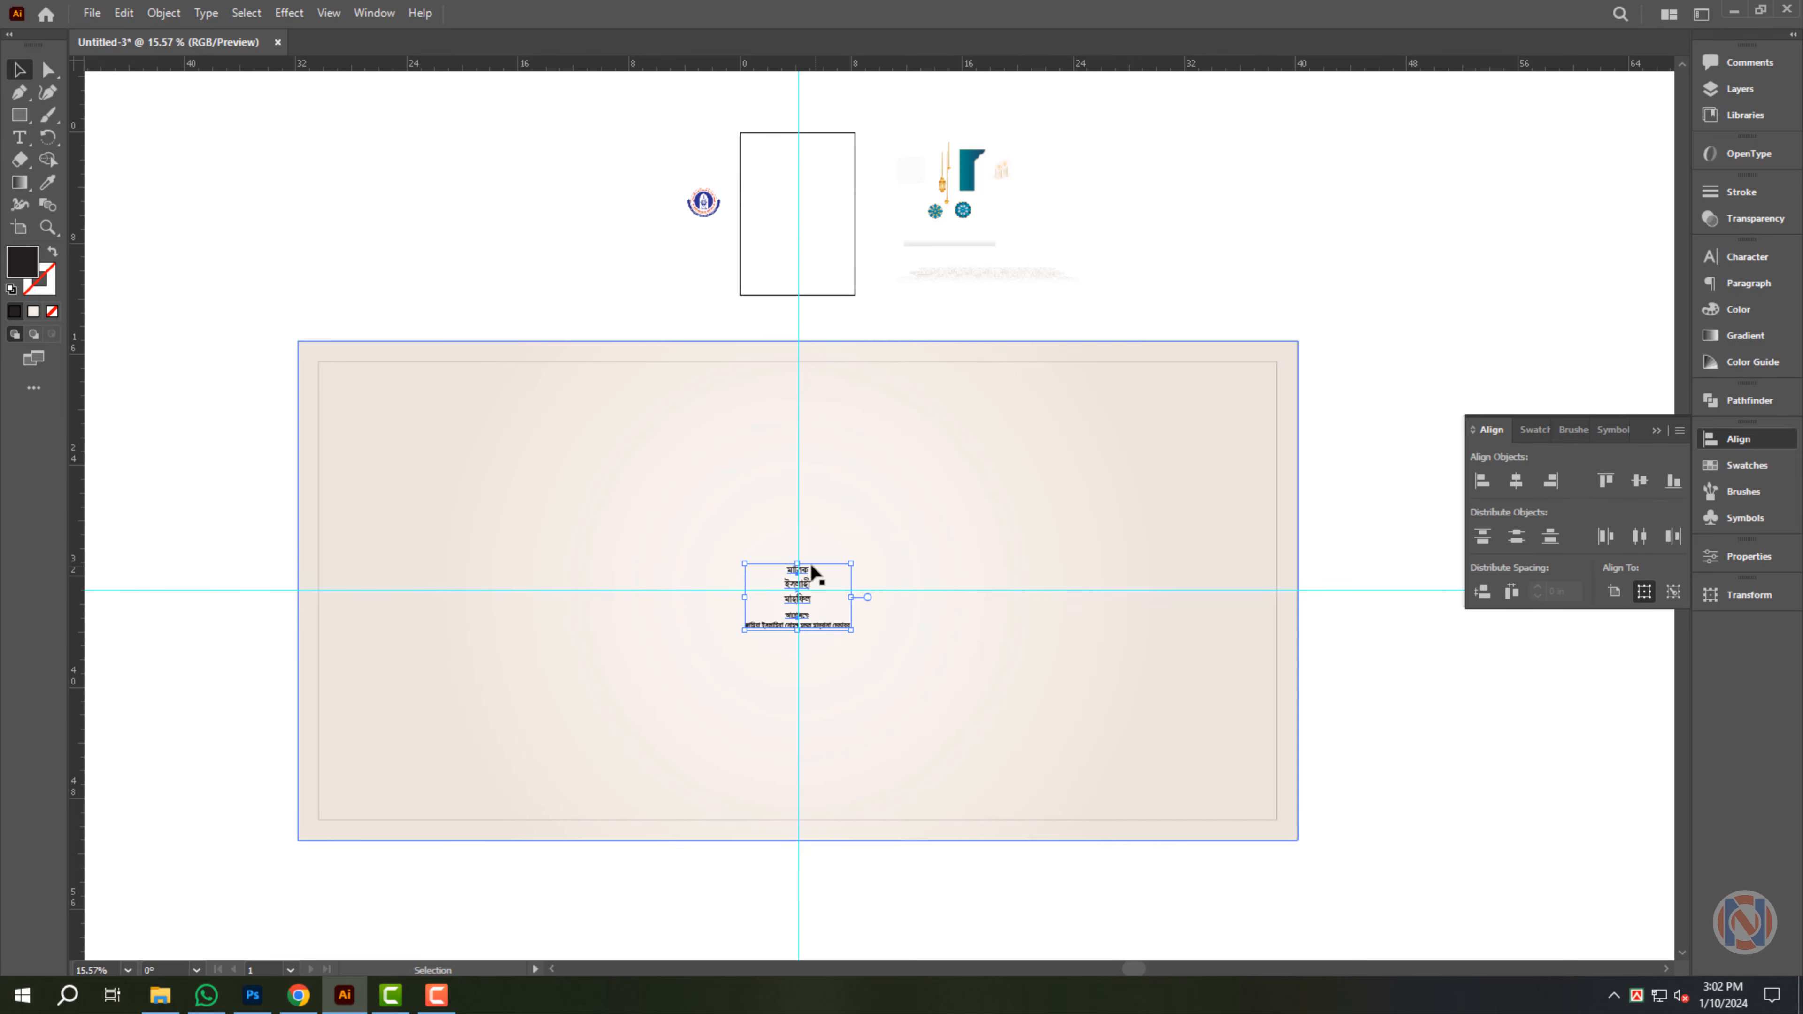
{"action": "left_click_drag", "start_coordinate": [804, 491], "coordinate": [814, 416]}
{"action": "left_click", "coordinate": [1316, 282]}
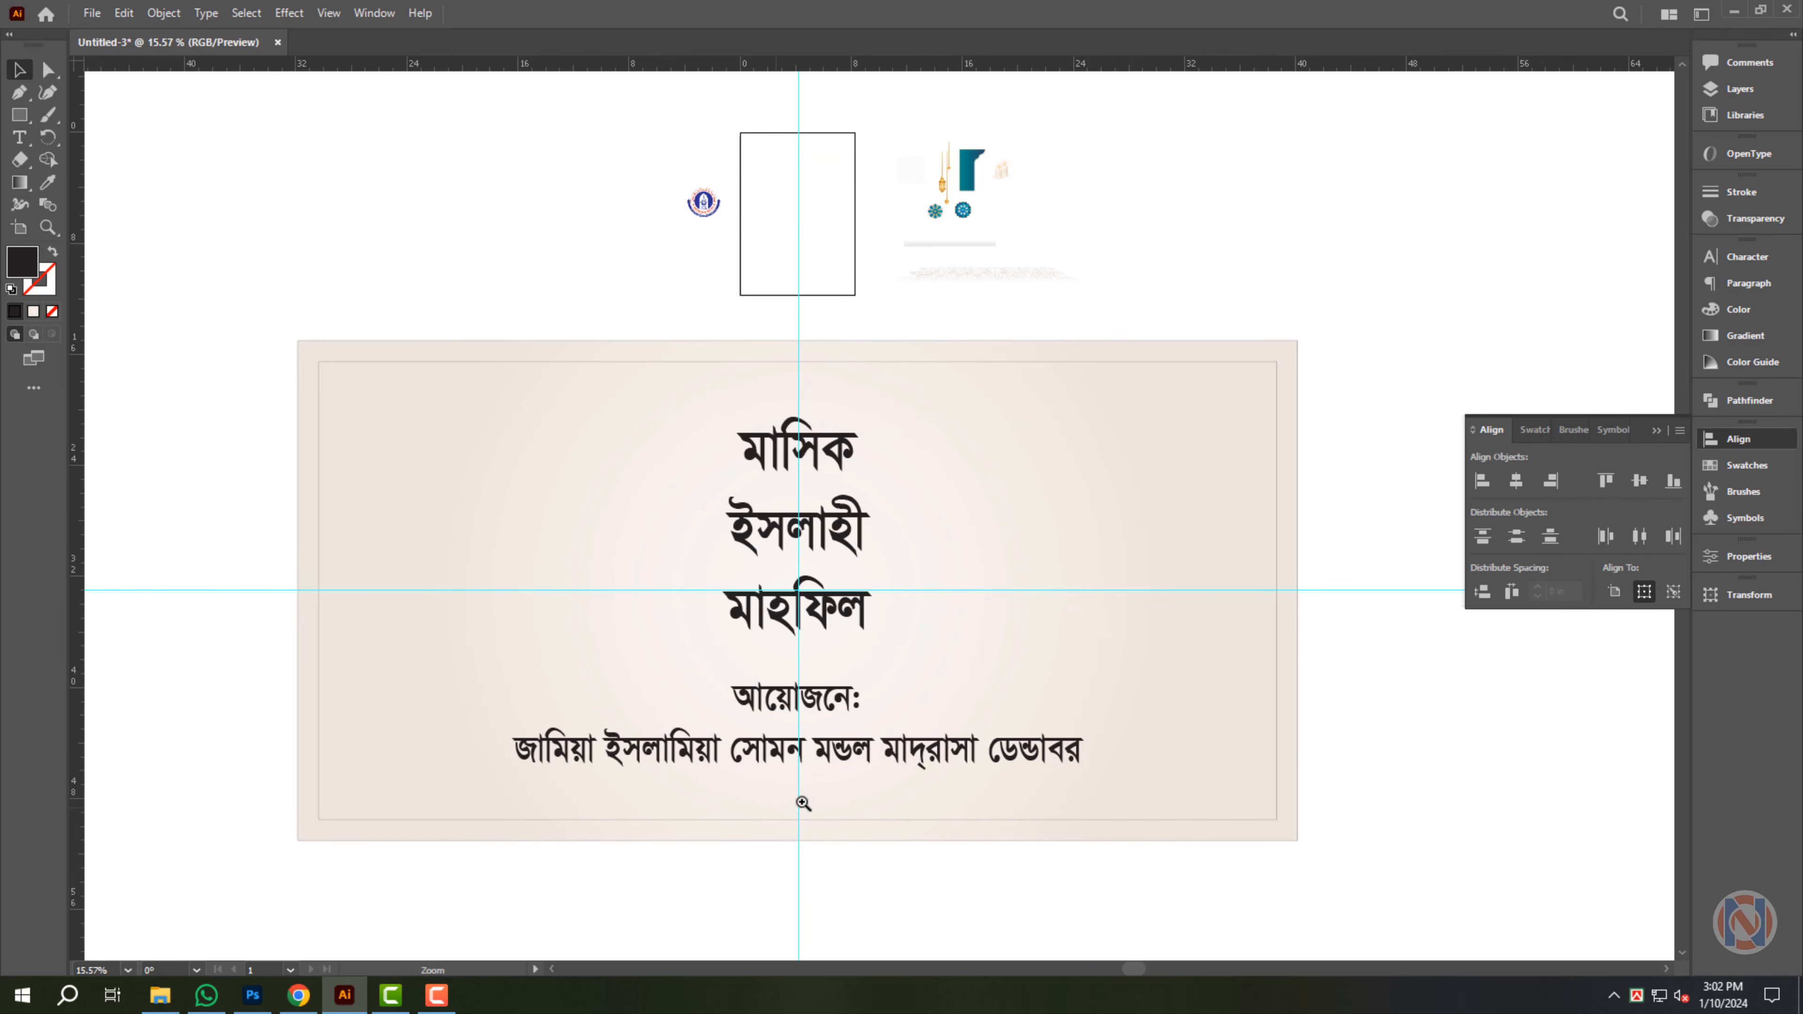
- Move the two organizer text lines down about 3.48 in to the lower margin and reposition the three title lines slightly
{"action": "left_click_drag", "start_coordinate": [805, 801], "coordinate": [857, 762]}
{"action": "left_click_drag", "start_coordinate": [857, 762], "coordinate": [864, 699]}
{"action": "left_click_drag", "start_coordinate": [926, 676], "coordinate": [1001, 730]}
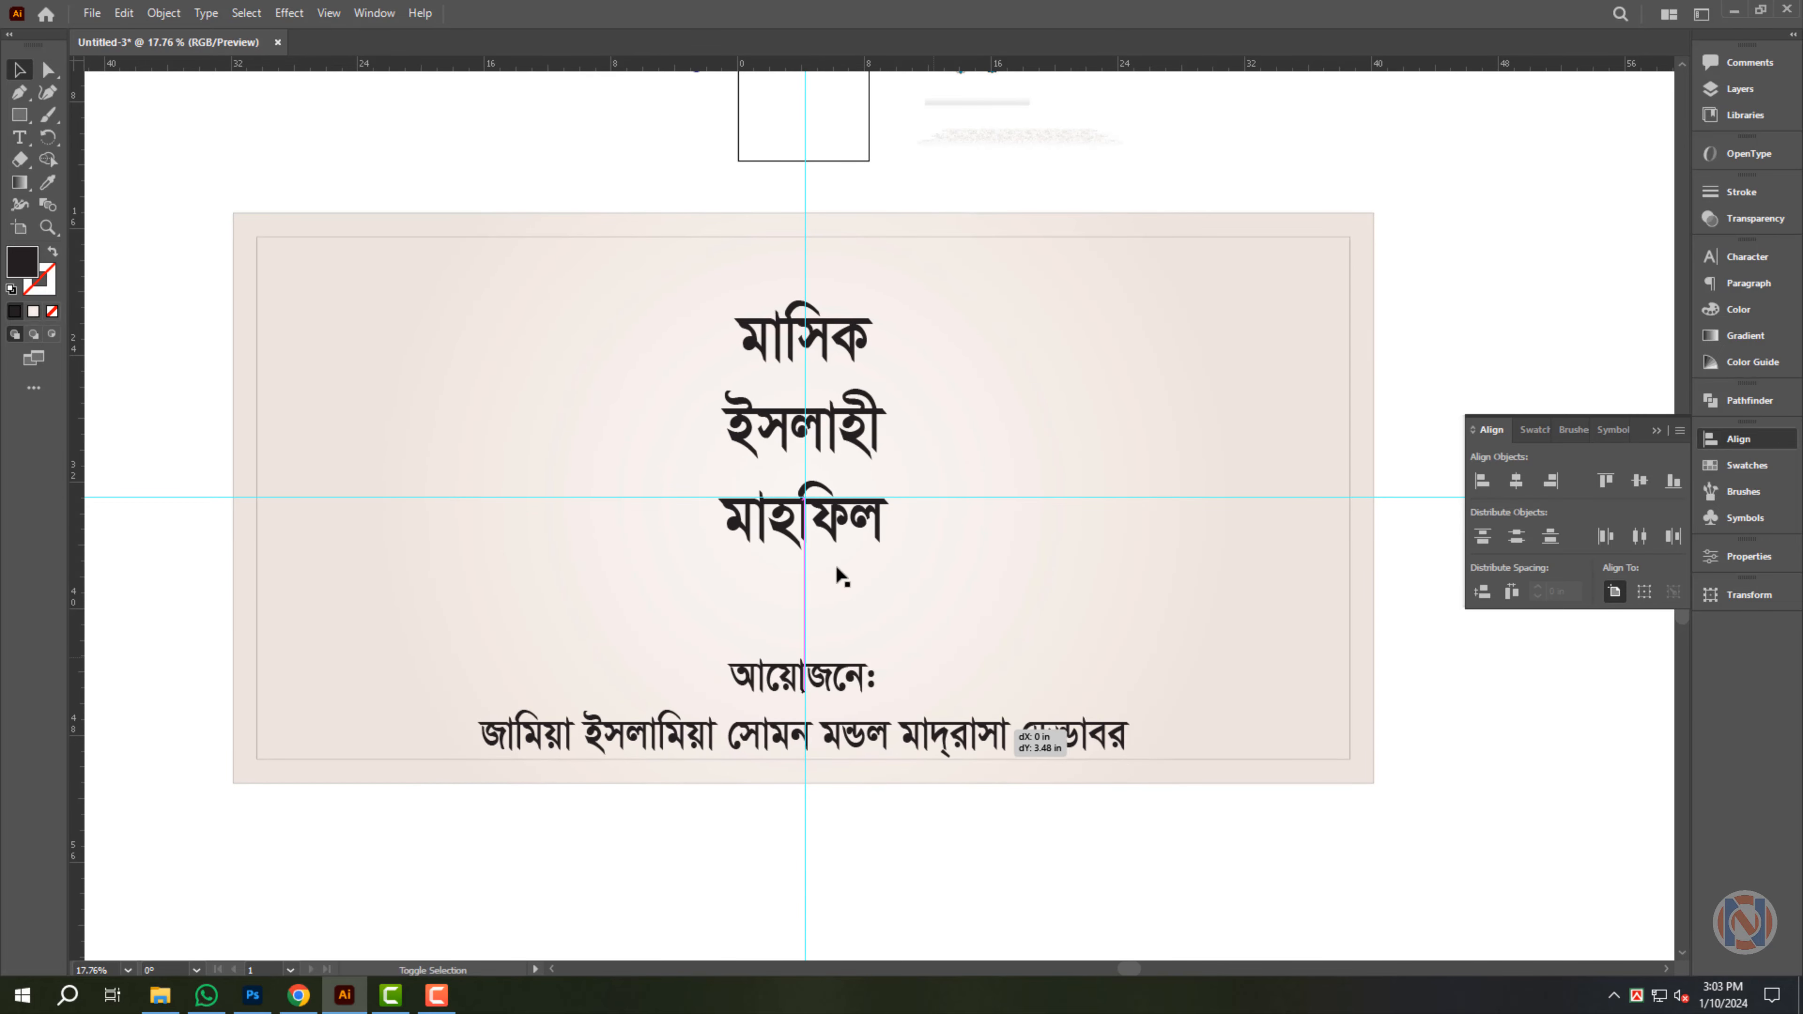
{"action": "left_click", "coordinate": [857, 527]}
{"action": "left_click_drag", "start_coordinate": [851, 509], "coordinate": [837, 547]}
{"action": "scroll", "coordinate": [843, 507], "scroll_direction": "down", "scroll_amount": 1}
{"action": "left_click", "coordinate": [1251, 151]}
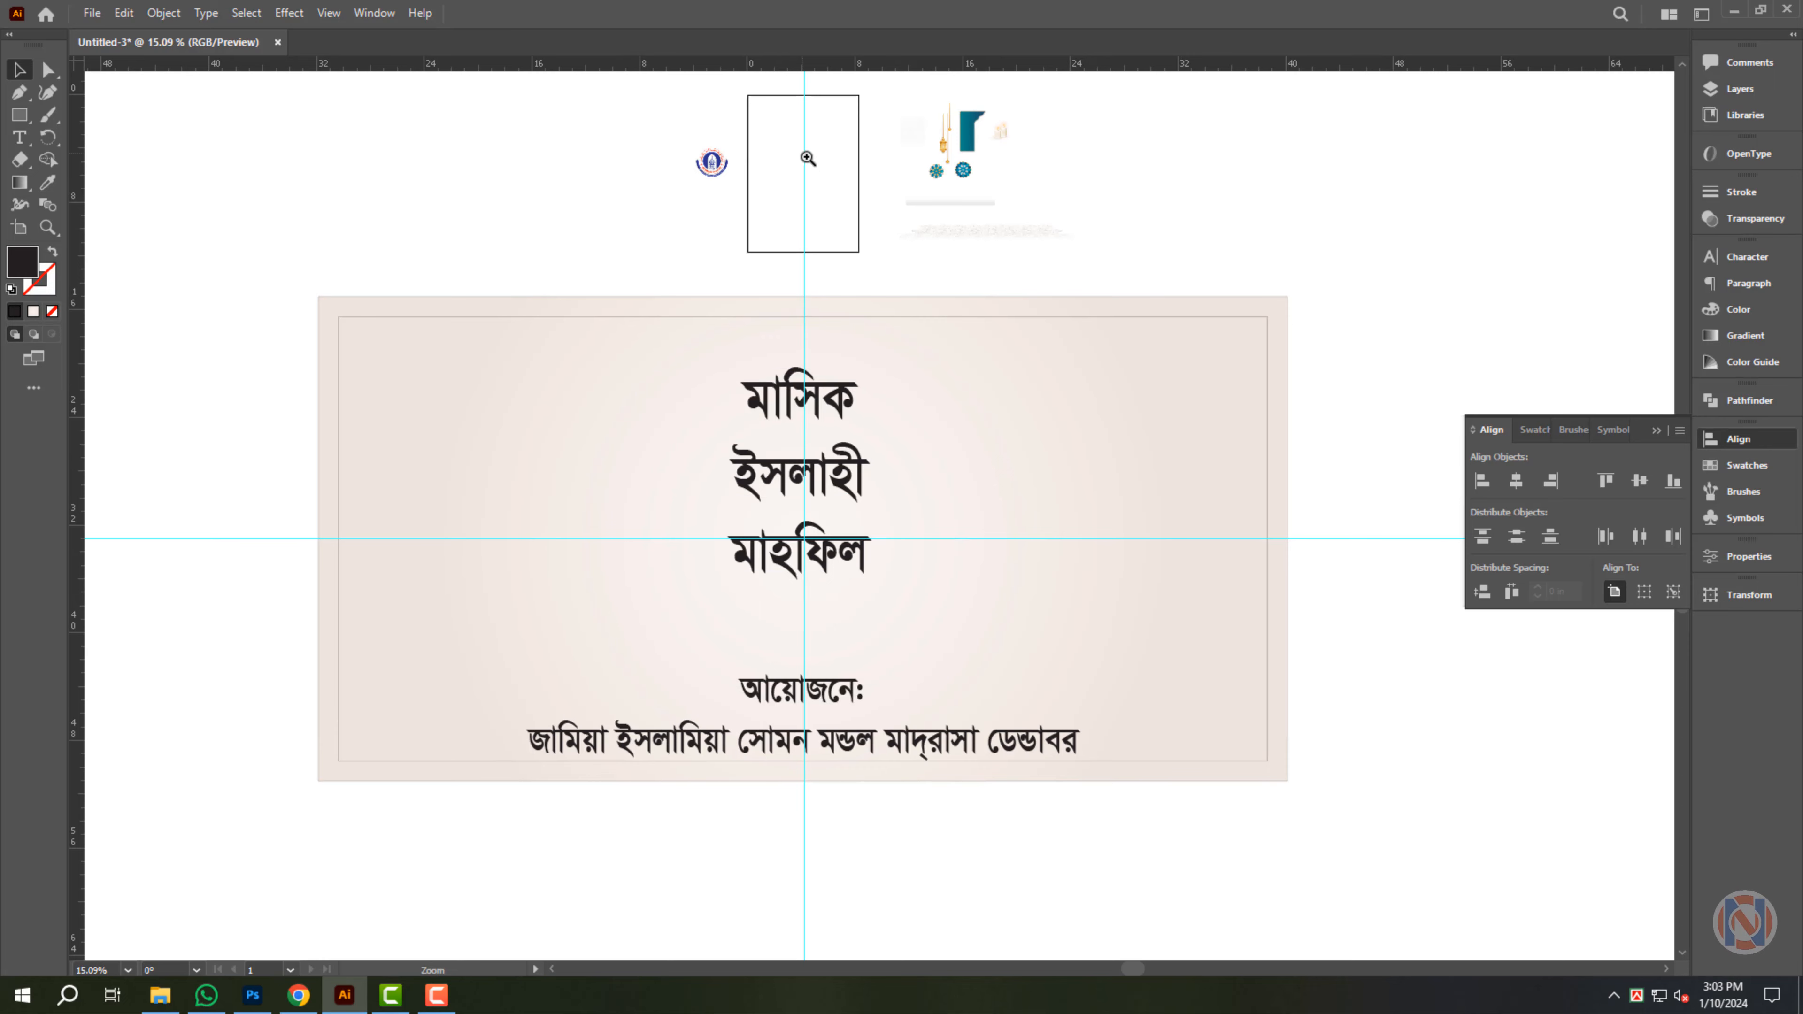
- Move the circular logo from beside the artboard to just below the banner's centre
{"action": "scroll", "coordinate": [808, 158], "scroll_direction": "up", "scroll_amount": 1}
{"action": "left_click_drag", "start_coordinate": [703, 163], "coordinate": [828, 830]}
{"action": "scroll", "coordinate": [845, 604], "scroll_direction": "down", "scroll_amount": 2}
- Move the teal scalloped panel onto the banner's left side and enlarge it to slightly overhang the top, left and bottom edges
{"action": "left_click_drag", "start_coordinate": [1012, 202], "coordinate": [925, 442]}
{"action": "left_click", "coordinate": [915, 340]}
{"action": "left_click_drag", "start_coordinate": [915, 341], "coordinate": [482, 513]}
{"action": "left_click", "coordinate": [907, 274]}
{"action": "scroll", "coordinate": [490, 462], "scroll_direction": "down", "scroll_amount": 1}
{"action": "left_click_drag", "start_coordinate": [503, 342], "coordinate": [384, 586]}
{"action": "left_click_drag", "start_coordinate": [510, 533], "coordinate": [662, 298]}
{"action": "scroll", "coordinate": [433, 586], "scroll_direction": "up", "scroll_amount": 2}
{"action": "left_click_drag", "start_coordinate": [460, 601], "coordinate": [437, 611]}
- Copy the beige gradient background in place and bring the copy to the front
{"action": "key", "text": "ctrl+space"}
{"action": "scroll", "coordinate": [594, 207], "scroll_direction": "down", "scroll_amount": 3}
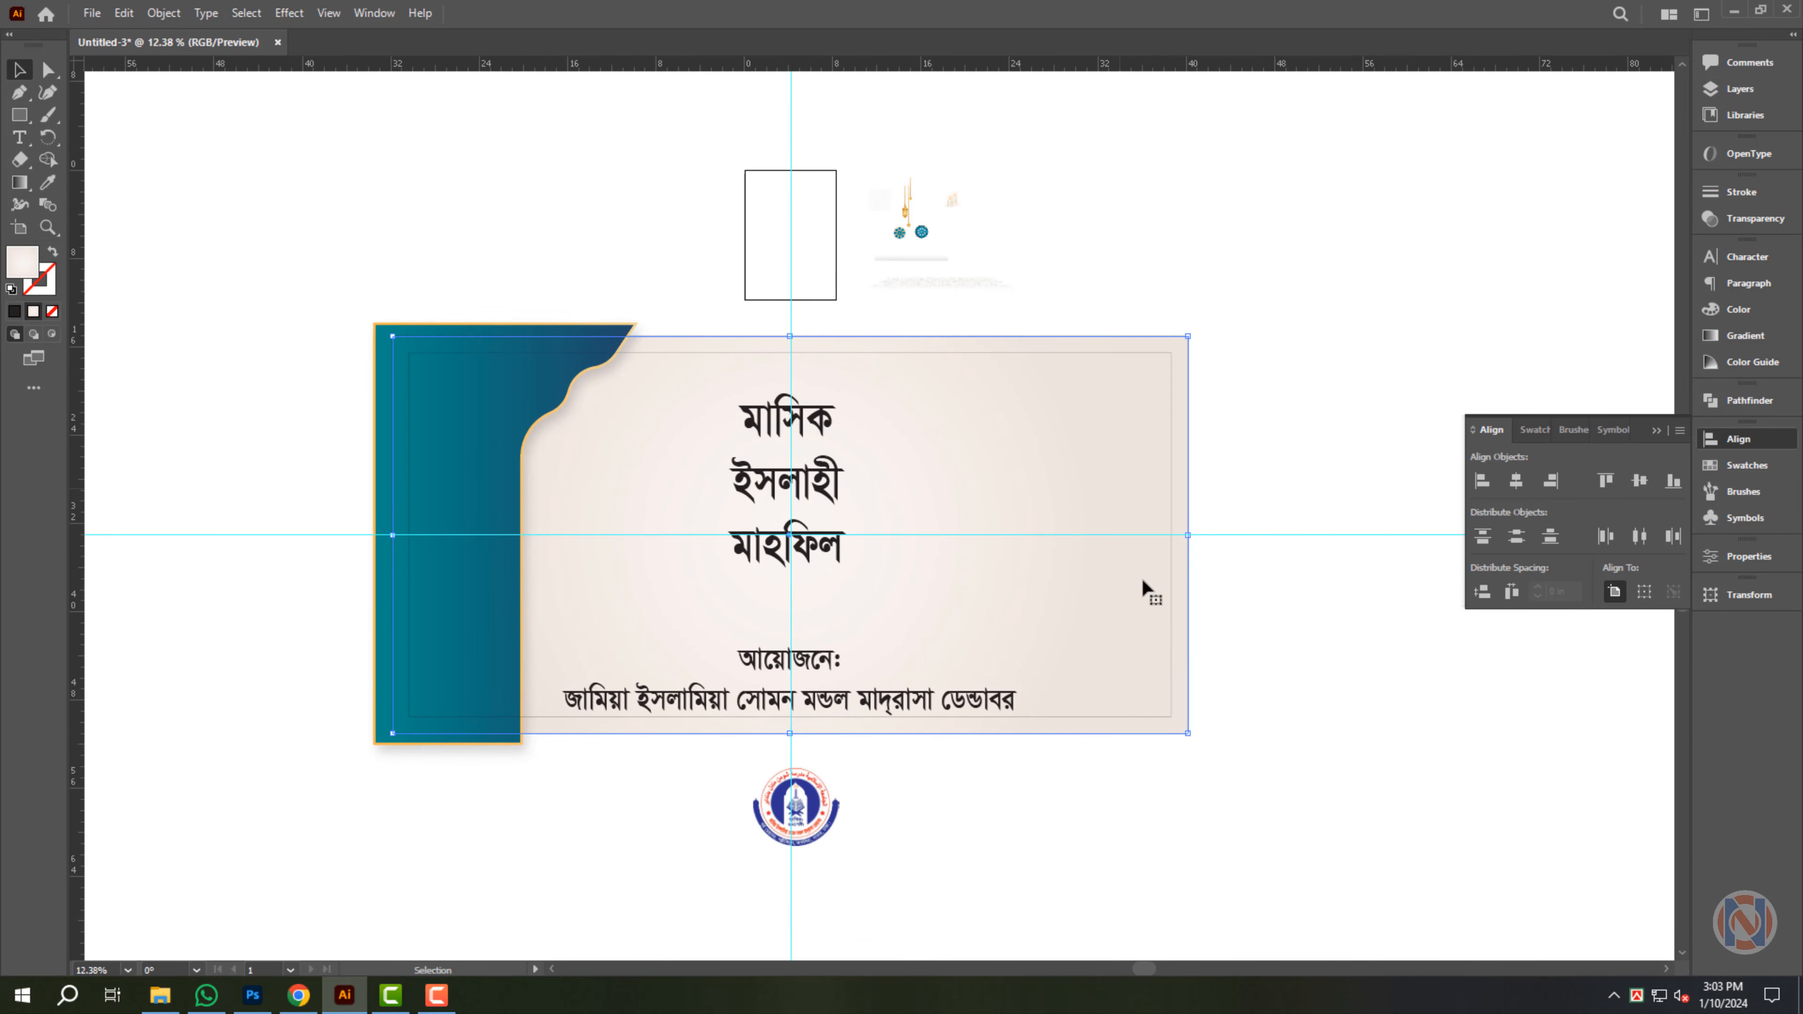
{"action": "scroll", "coordinate": [913, 497], "scroll_direction": "up", "scroll_amount": 2}
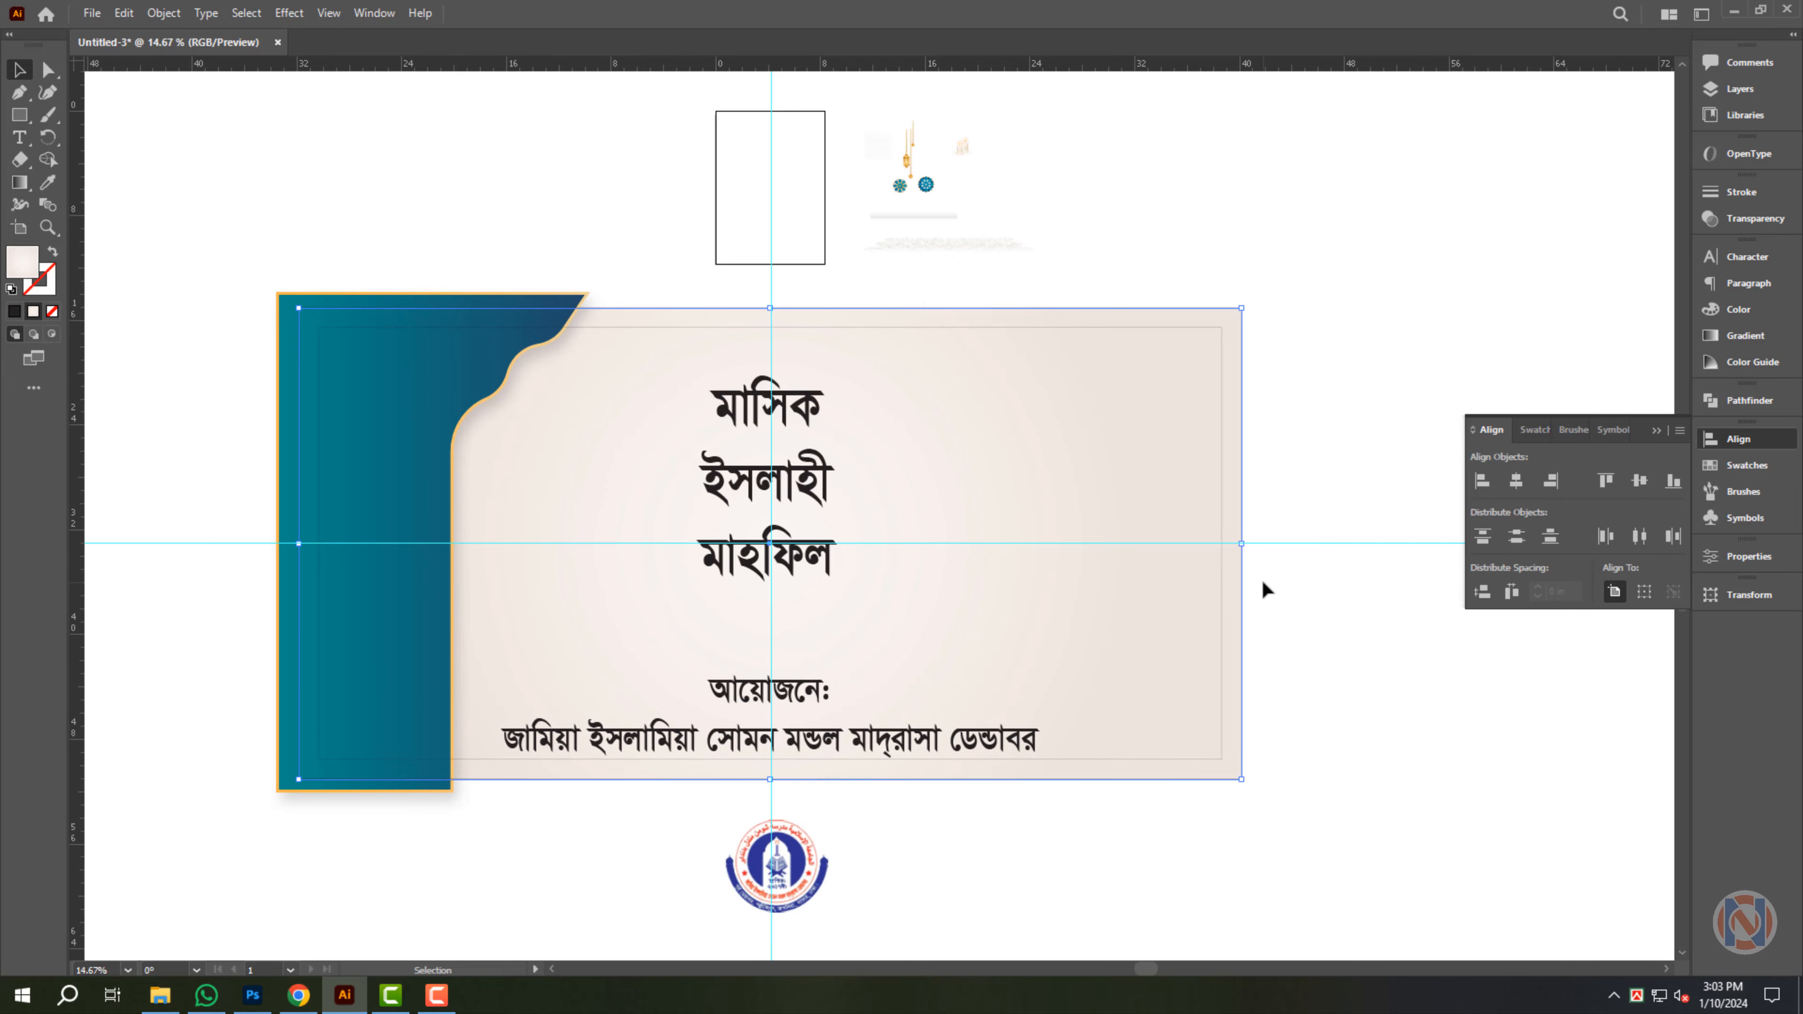
{"action": "key", "text": "ctrl+f"}
{"action": "key", "text": "ctrl+shift+bracketright"}
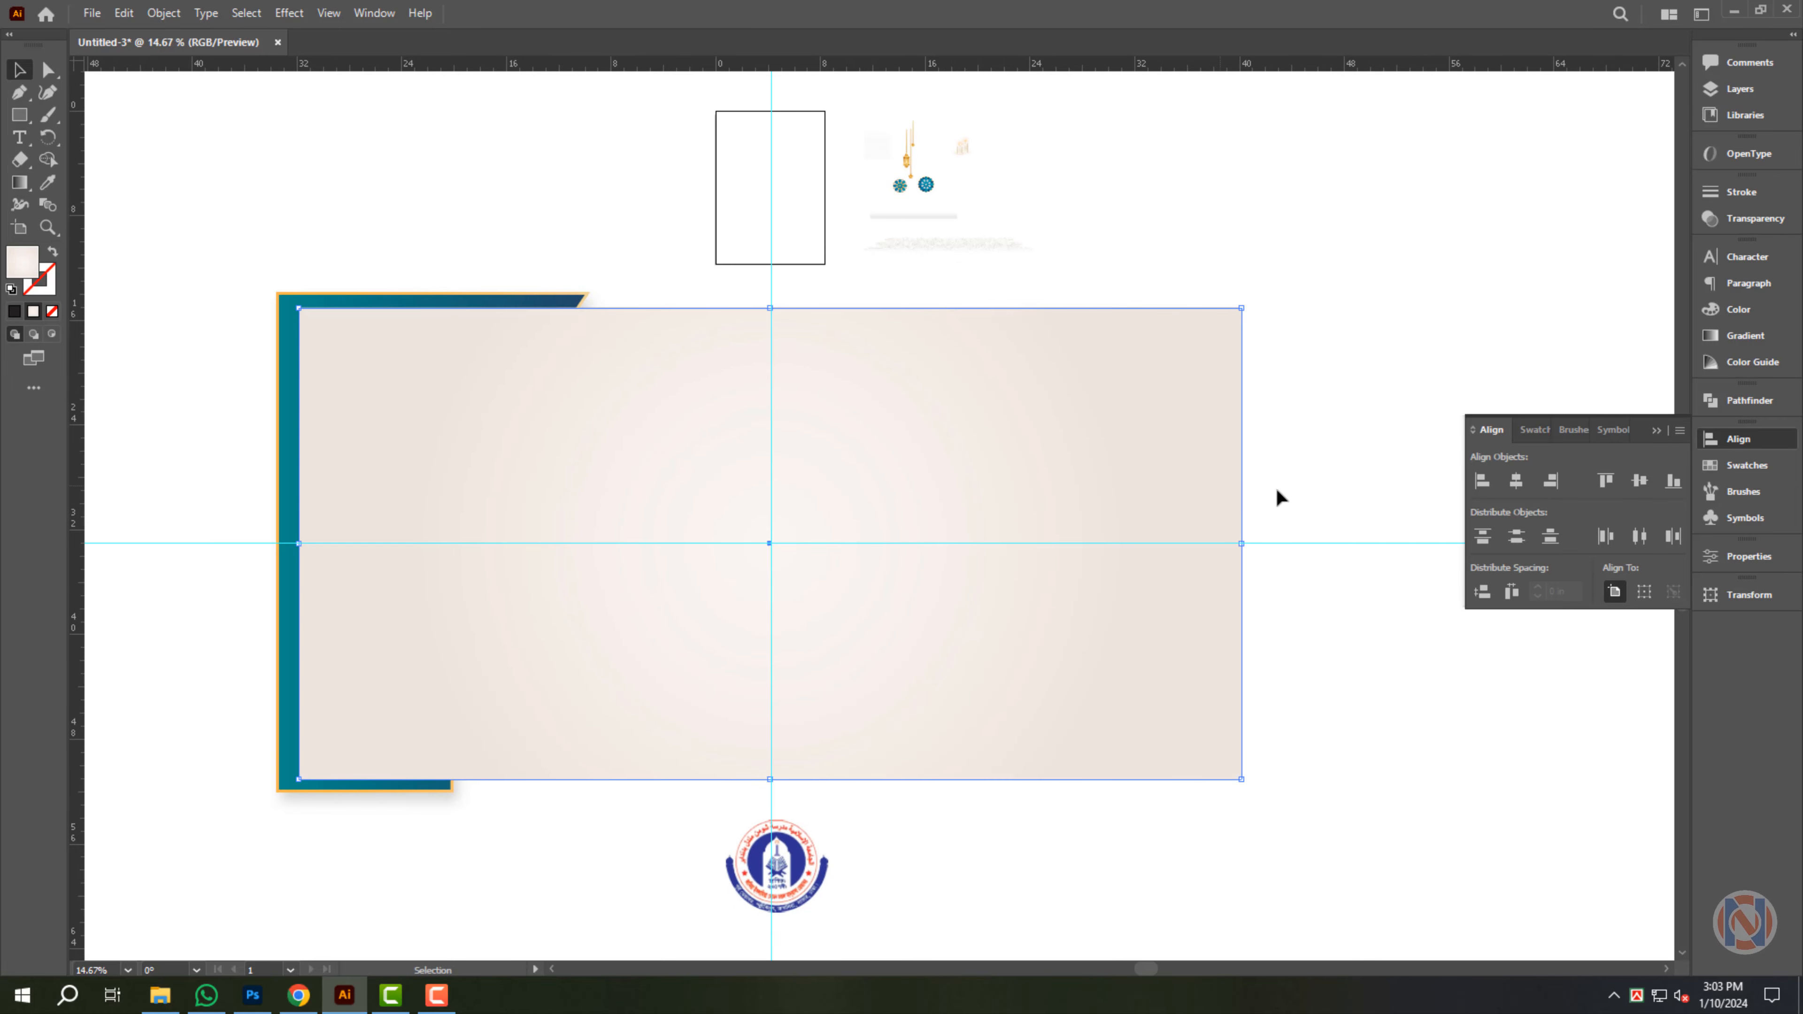
- Narrow the front gradient copy to the banner's left half and use it as a clipping mask for the teal panel
{"action": "left_click_drag", "start_coordinate": [1246, 544], "coordinate": [767, 551]}
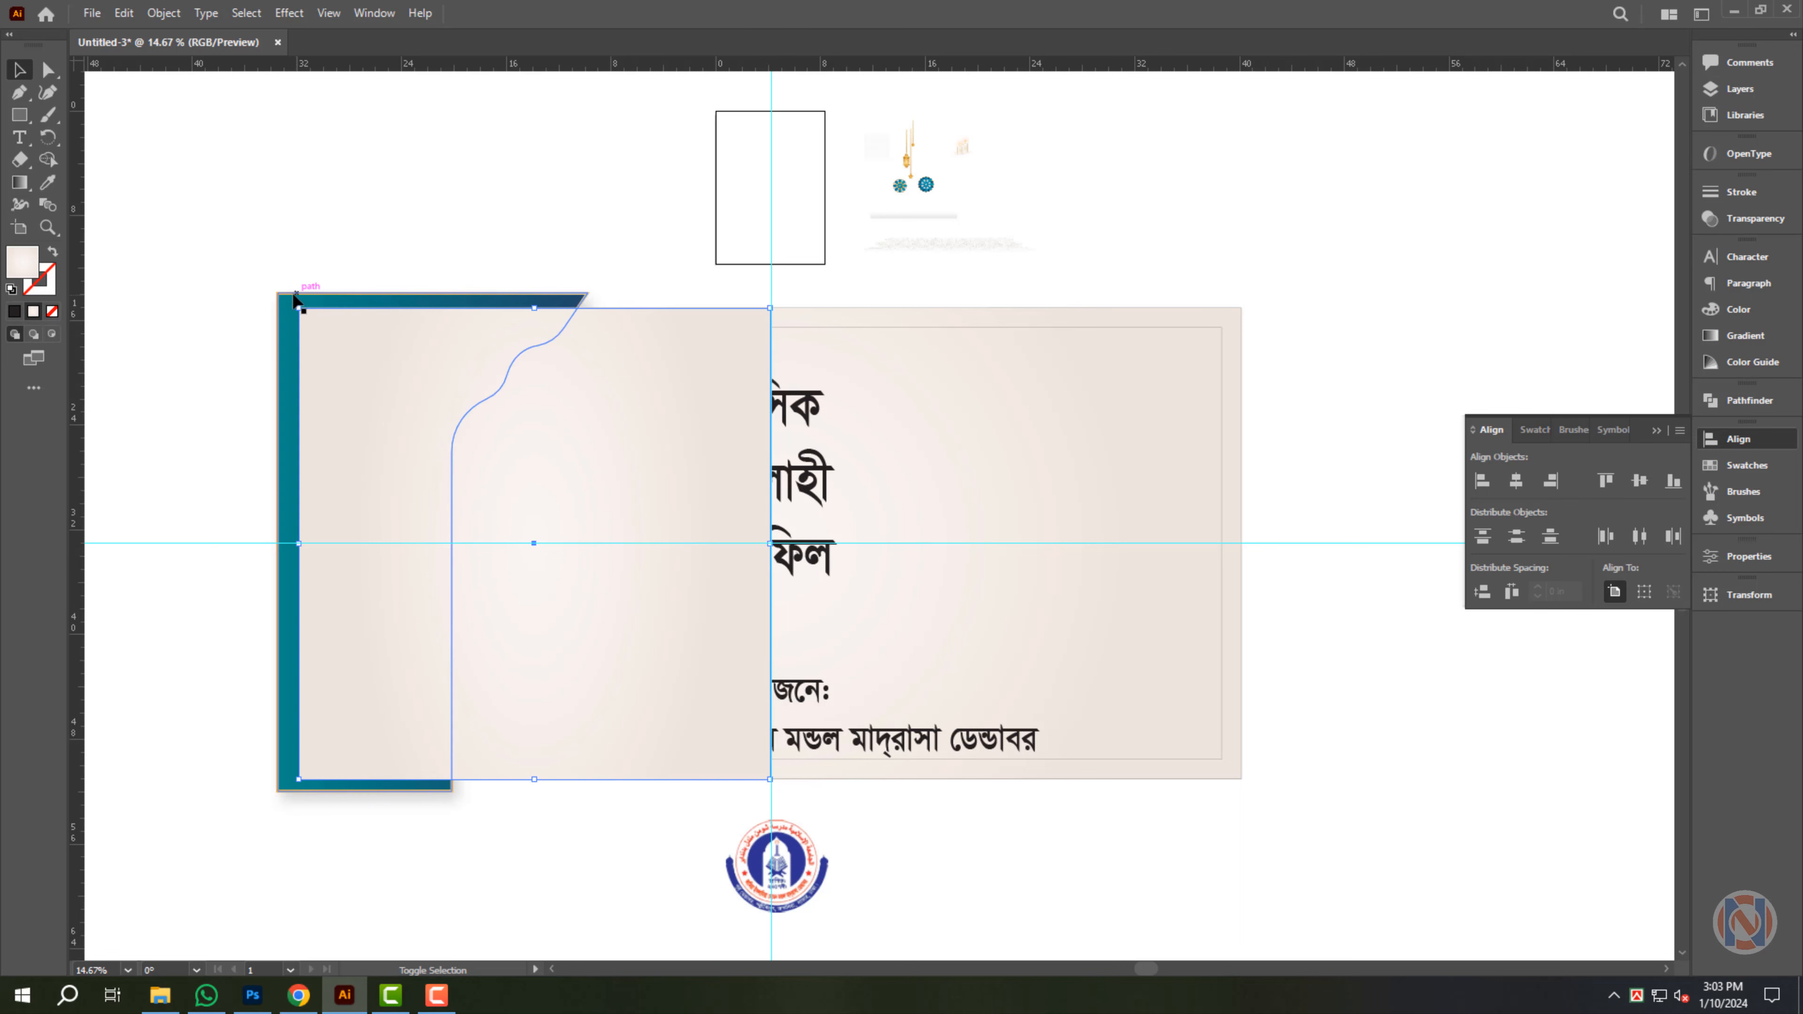
{"action": "left_click", "coordinate": [281, 332], "text": "shift"}
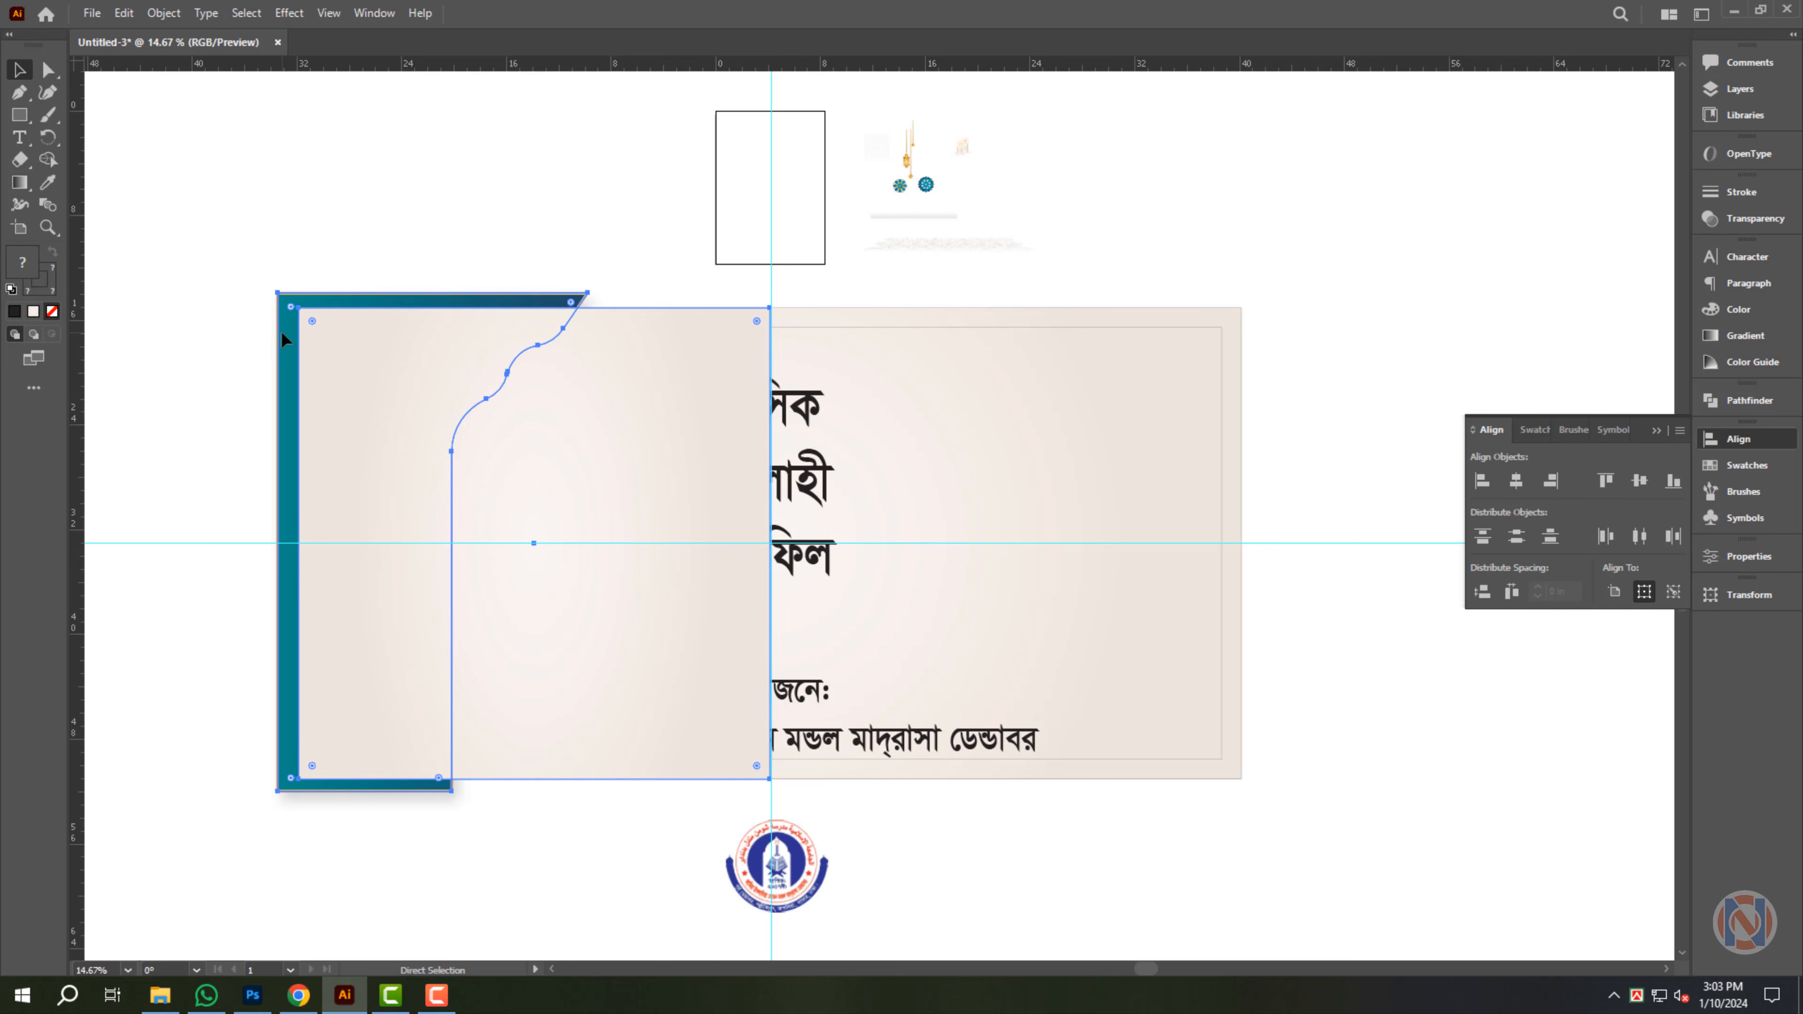
{"action": "key", "text": "ctrl+7"}
- Duplicate the clipped teal panel, reflecting the copy across the vertical axis and placing it against the banner's right edge
{"action": "left_click_drag", "start_coordinate": [368, 497], "coordinate": [687, 497]}
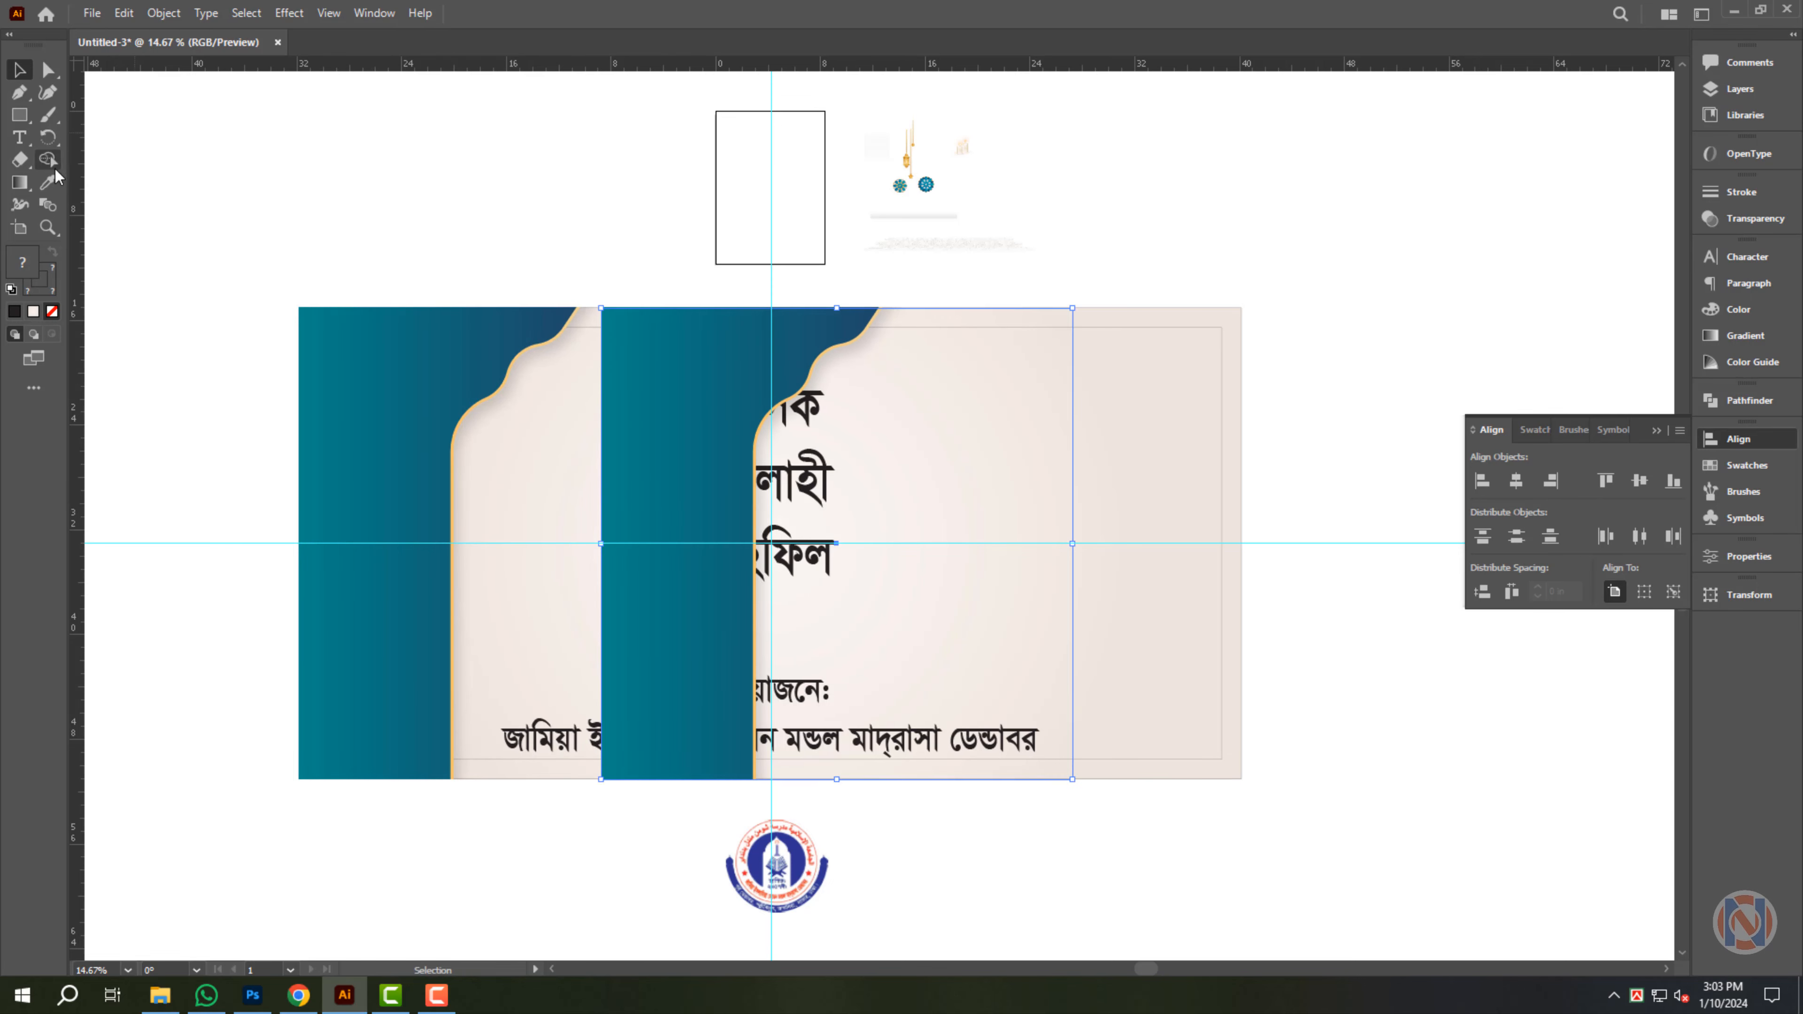
{"action": "left_click_drag", "start_coordinate": [49, 144], "coordinate": [107, 181]}
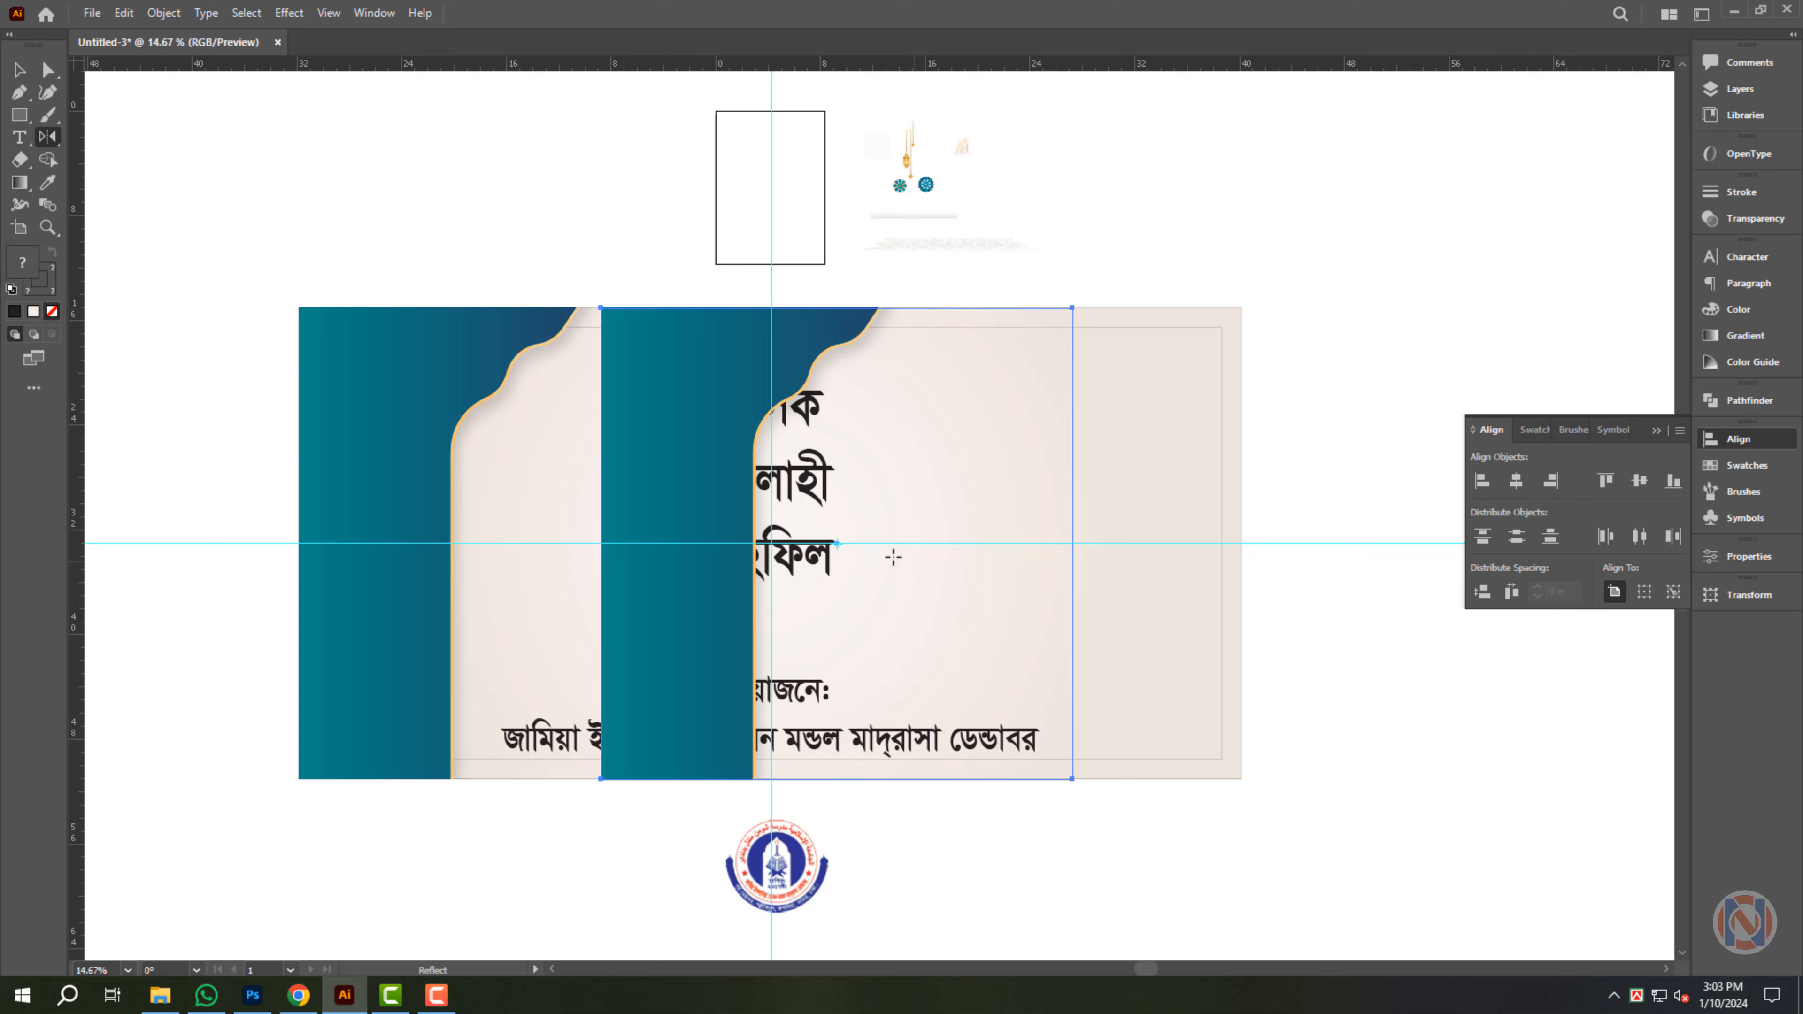
{"action": "key", "text": "Return"}
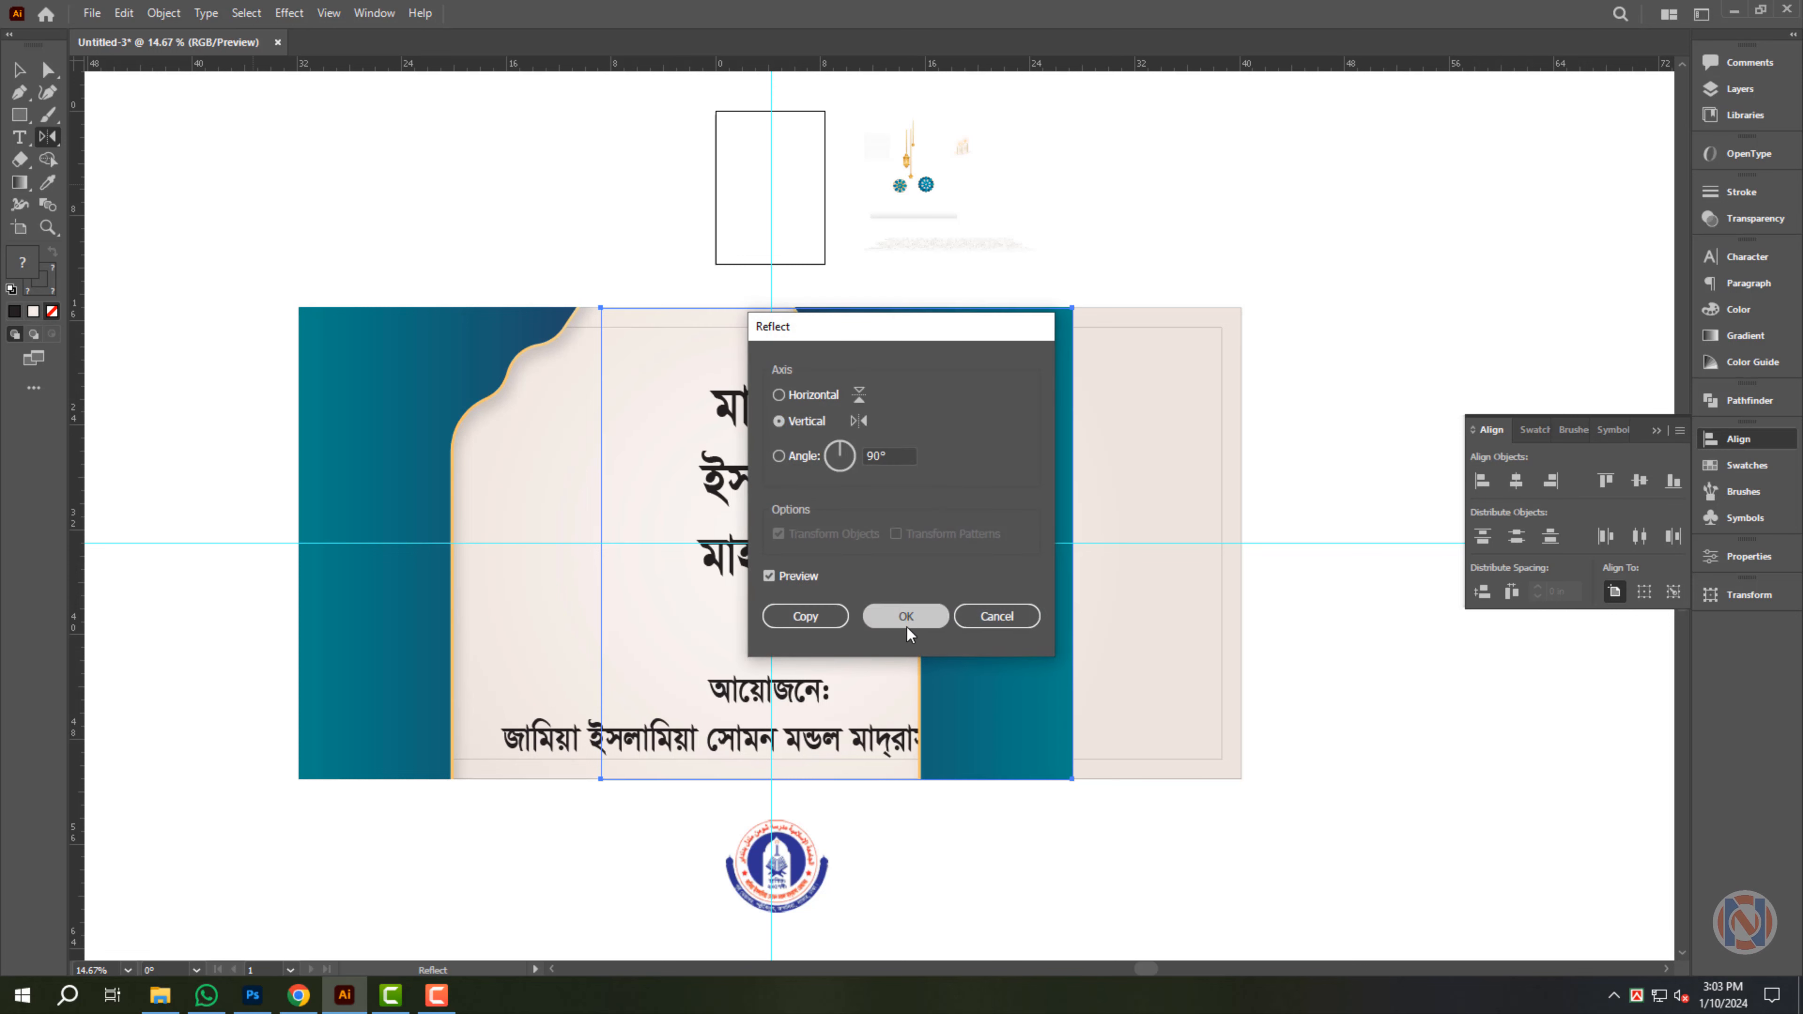
{"action": "left_click", "coordinate": [906, 617]}
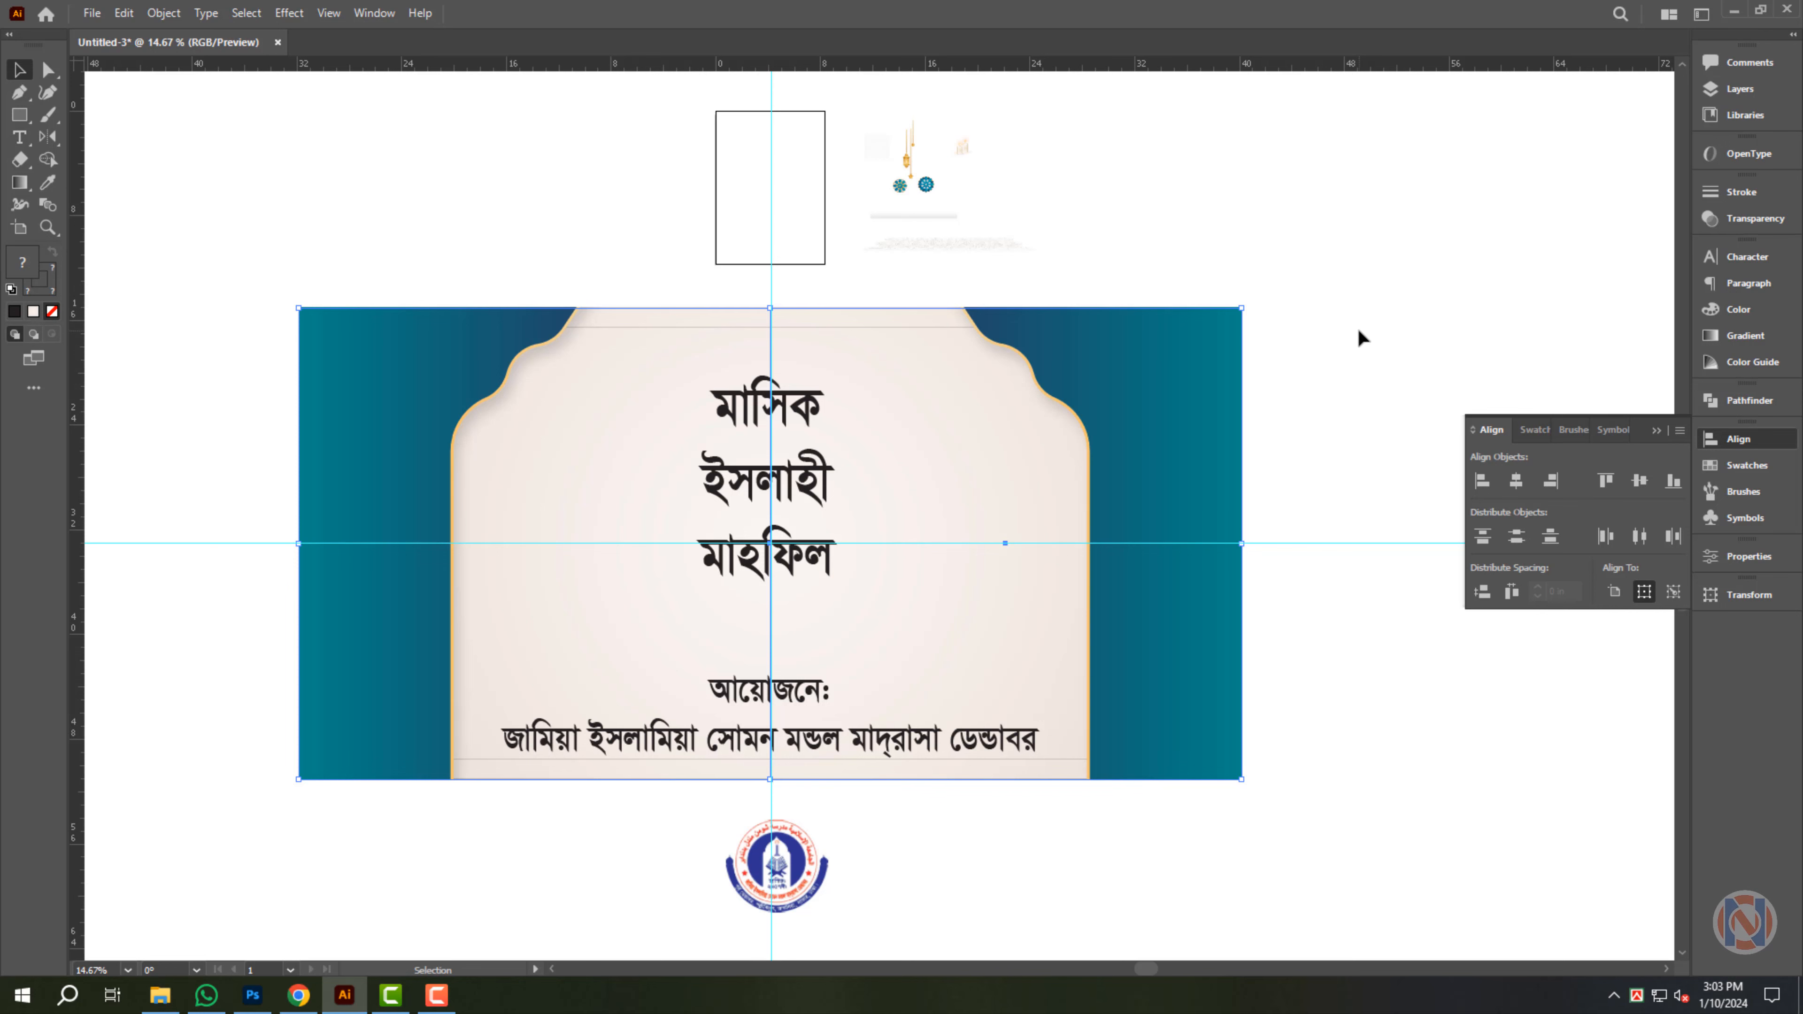
{"action": "key", "text": "a"}
{"action": "left_click", "coordinate": [1249, 214]}
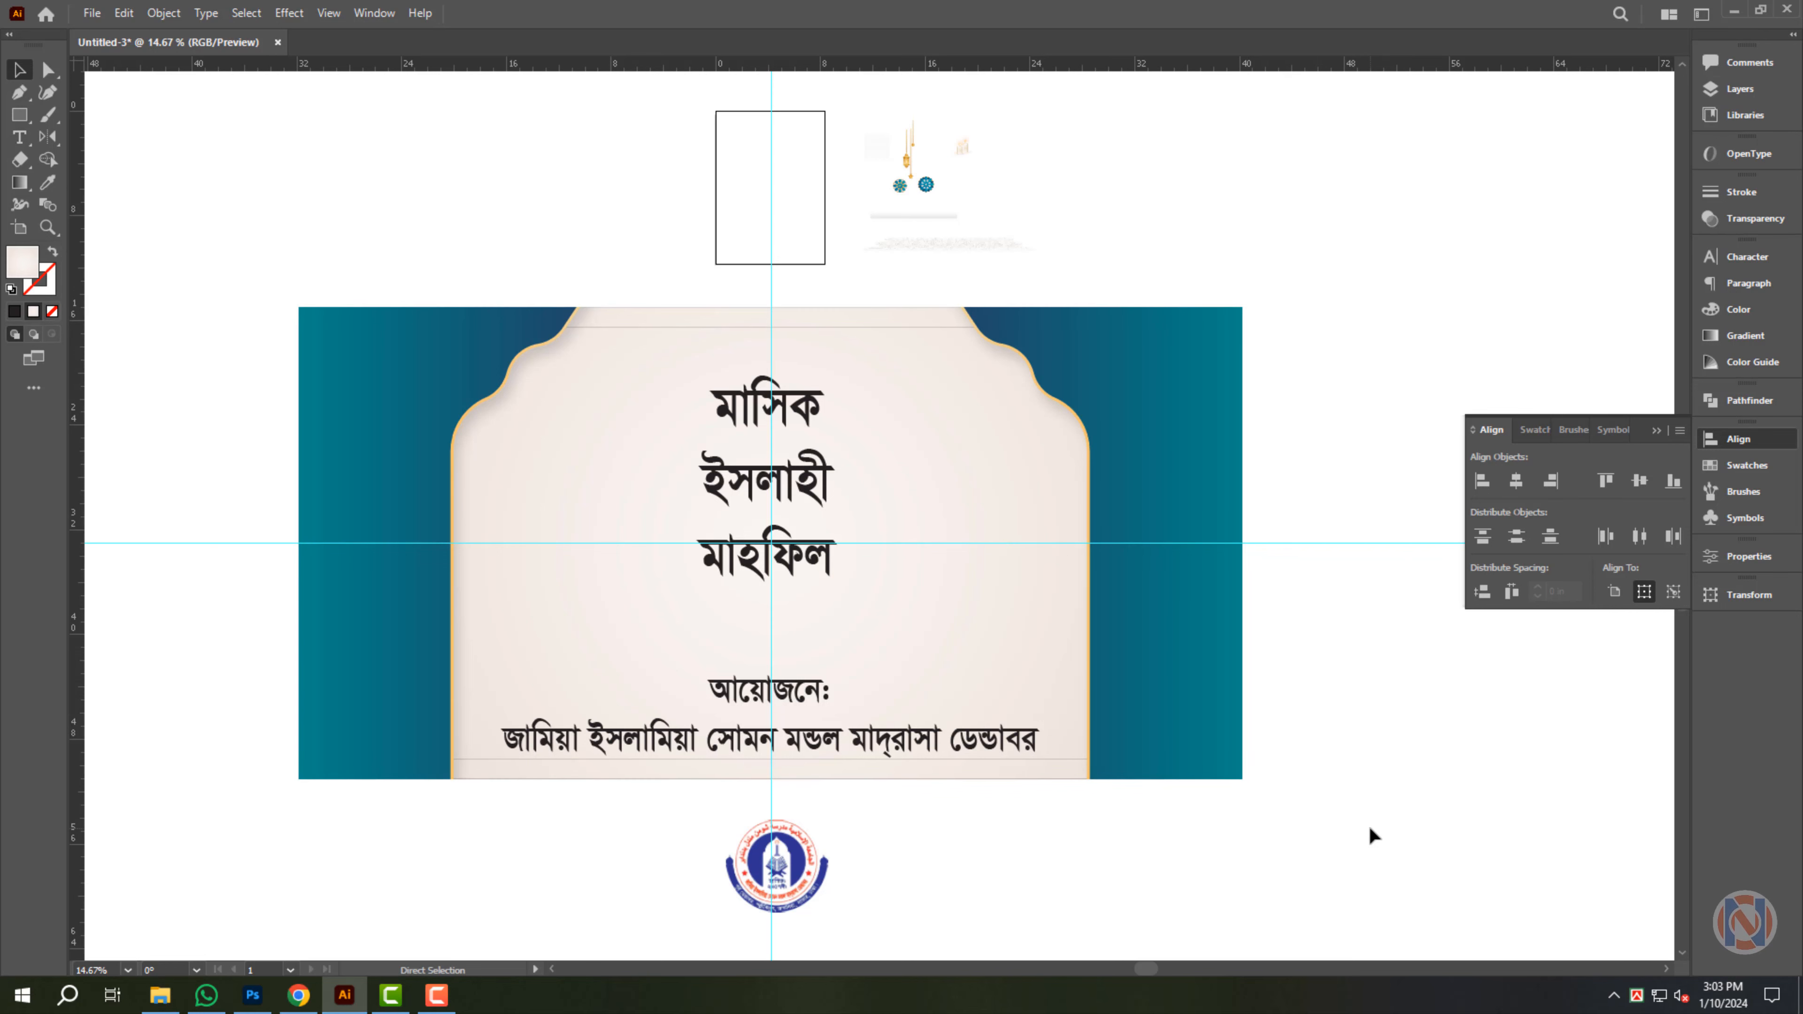
- Enlarge the golden hanging lantern and star ornaments and move them onto the left teal panel
{"action": "left_click_drag", "start_coordinate": [870, 394], "coordinate": [888, 459]}
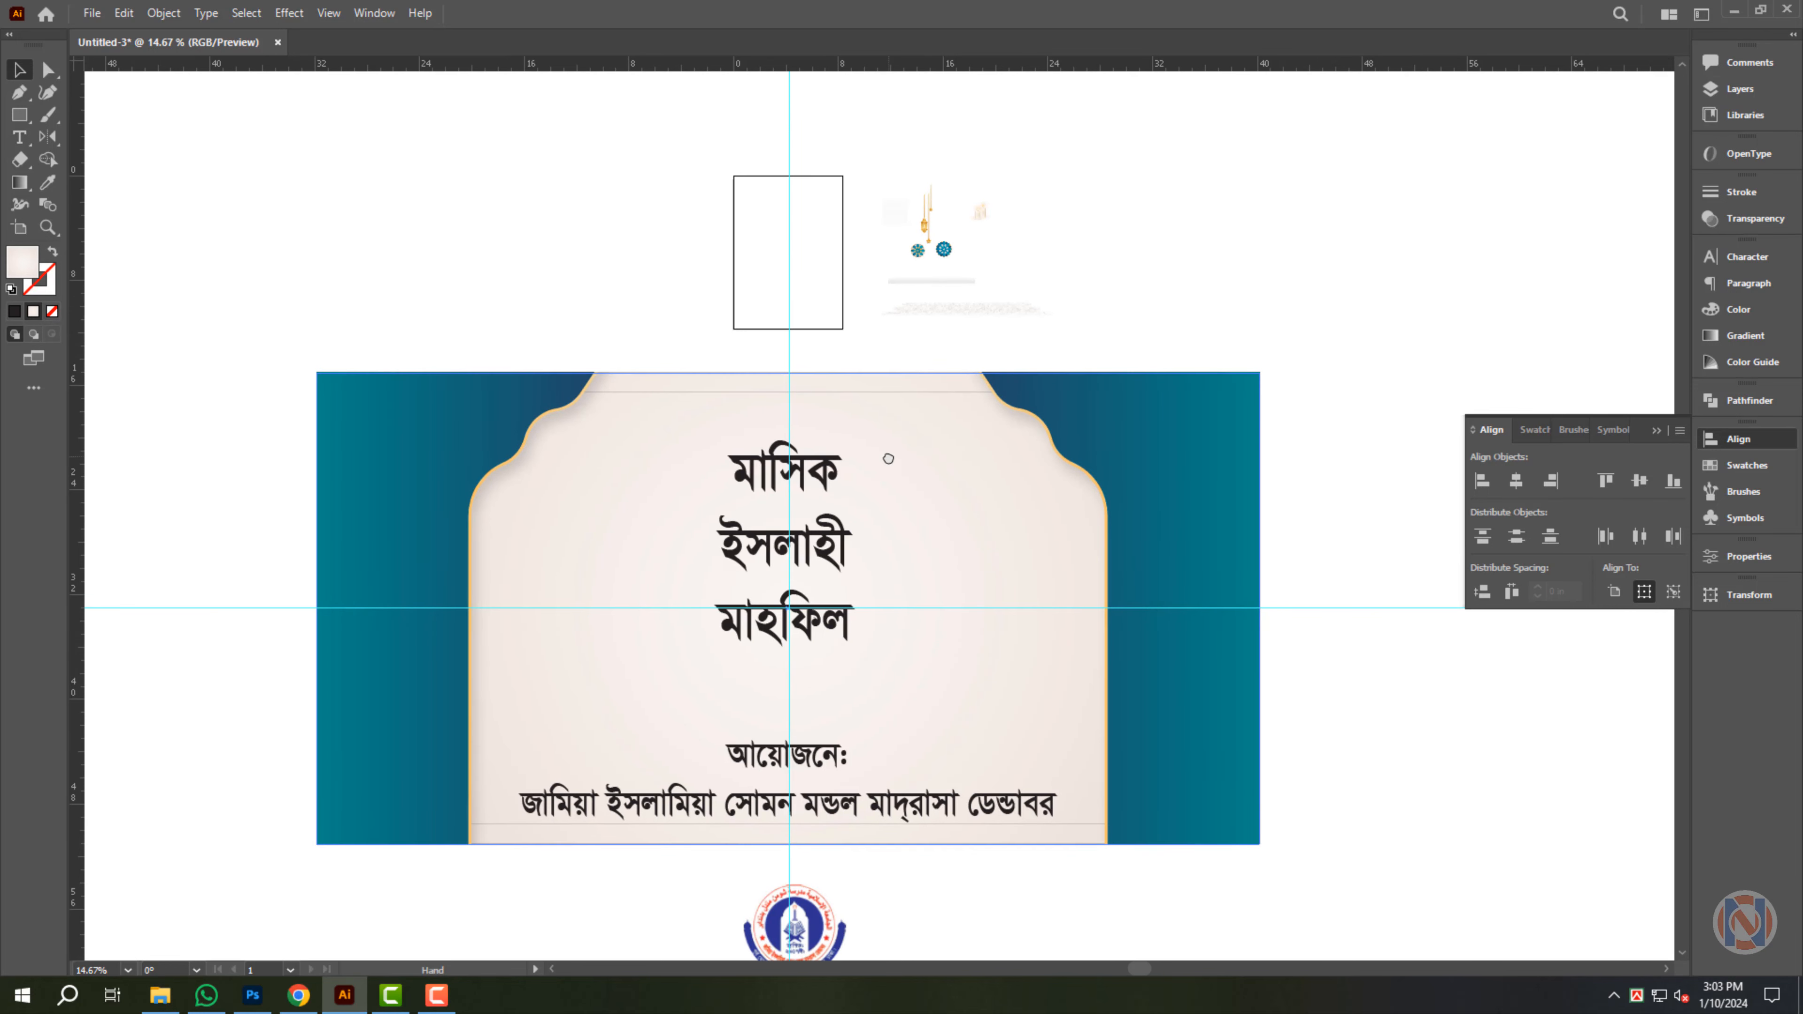
{"action": "left_click", "coordinate": [930, 186]}
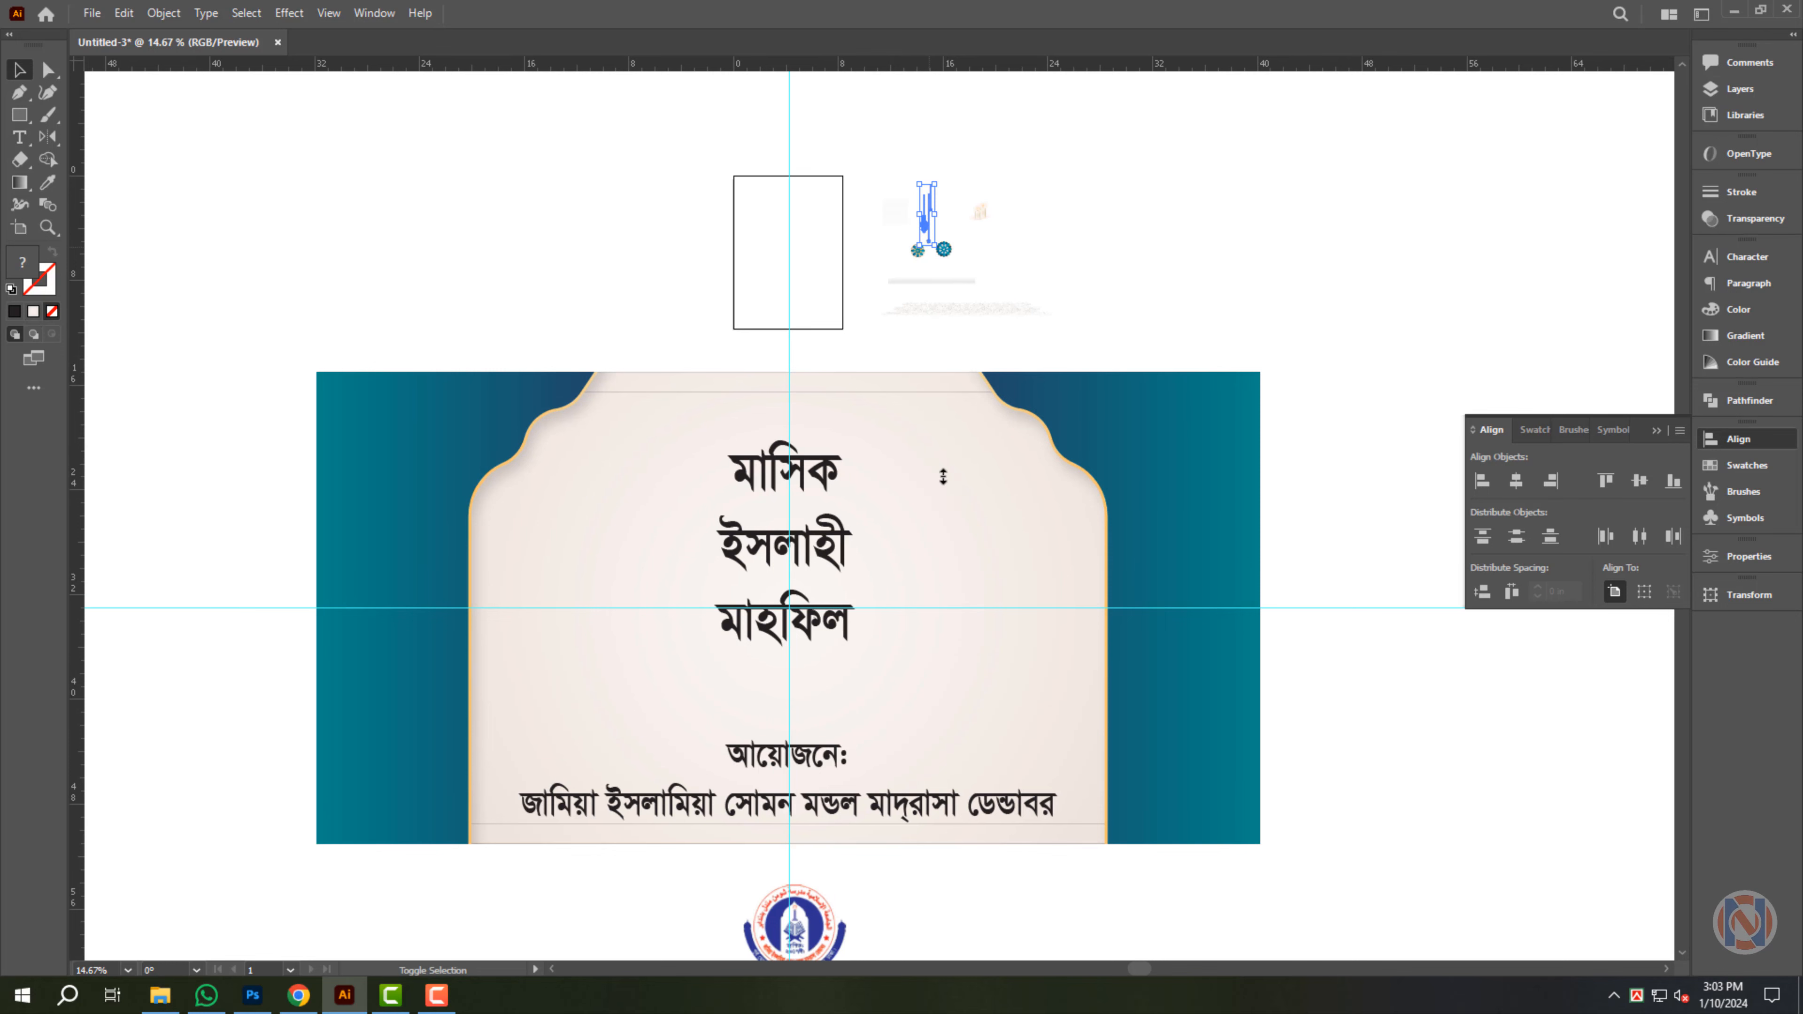
{"action": "left_click_drag", "start_coordinate": [943, 475], "coordinate": [943, 547]}
{"action": "left_click_drag", "start_coordinate": [901, 422], "coordinate": [363, 676]}
{"action": "scroll", "coordinate": [234, 656], "scroll_direction": "up", "scroll_amount": 1}
{"action": "key", "text": "a"}
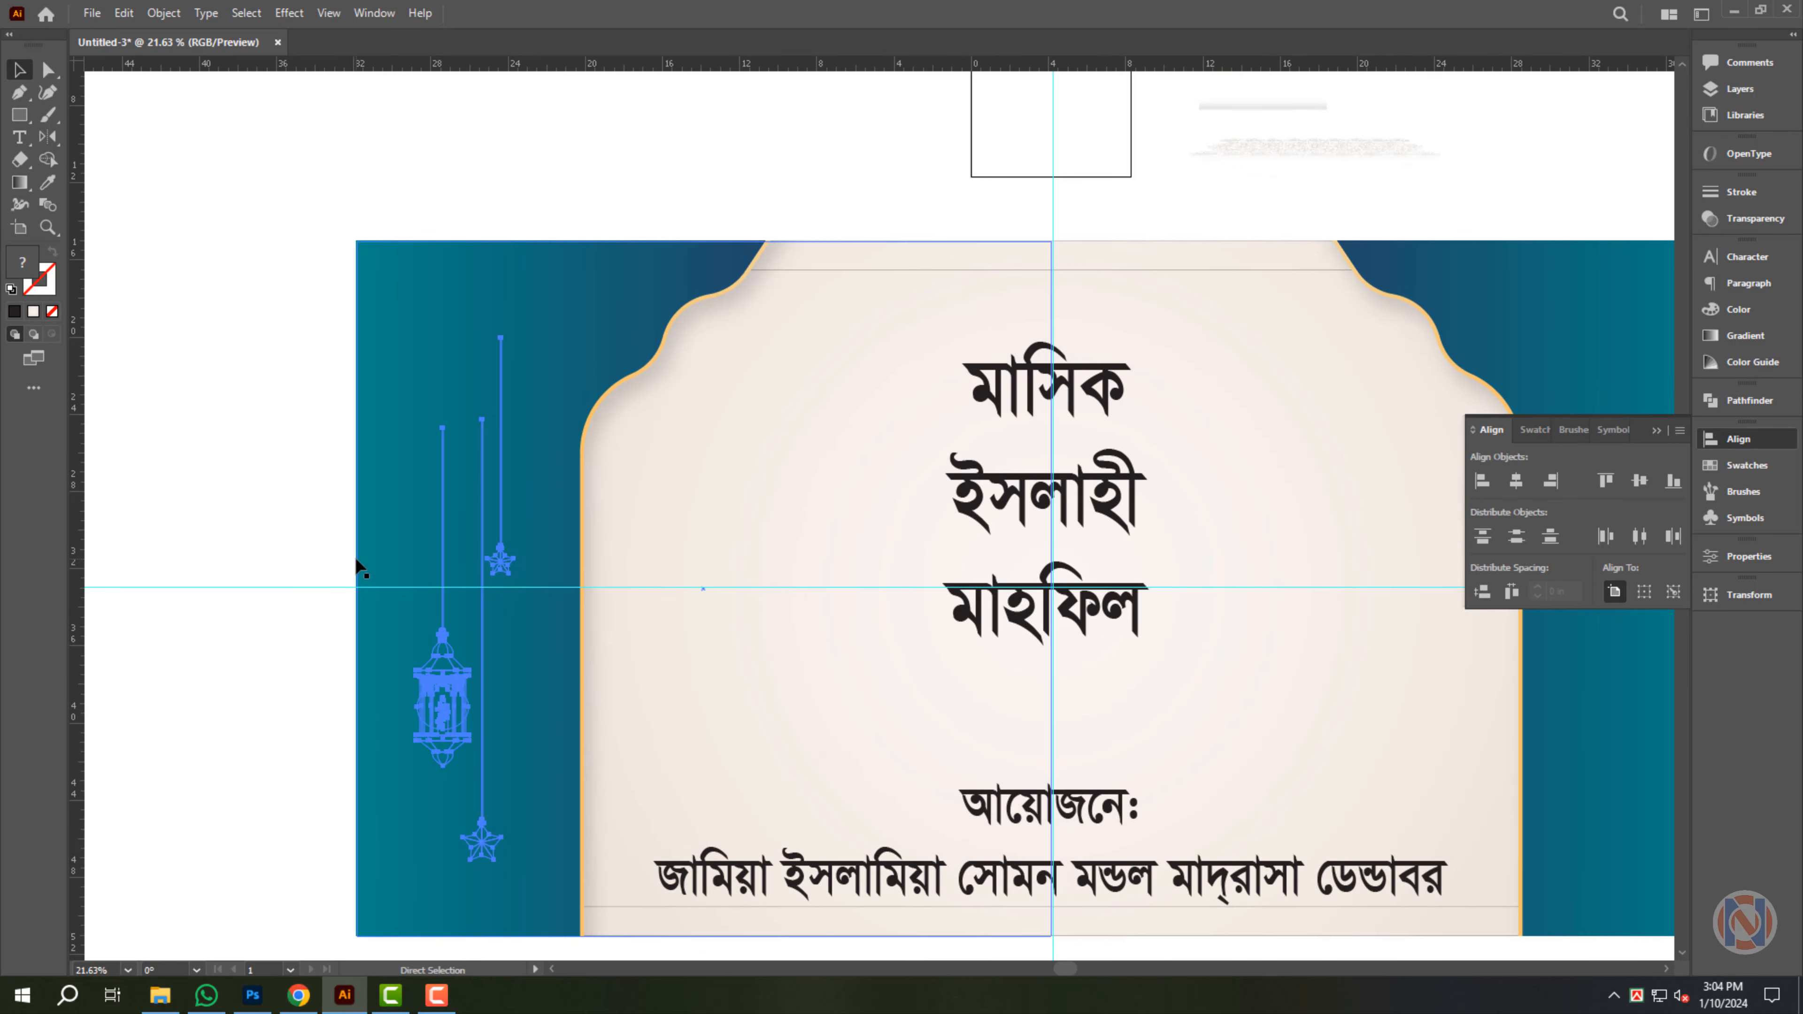
- Move the hanging ornaments up on the left teal panel and enlarge them to about 7.24 × 38.78 in, extending their strings past the banner's upper edge
{"action": "key", "text": "v"}
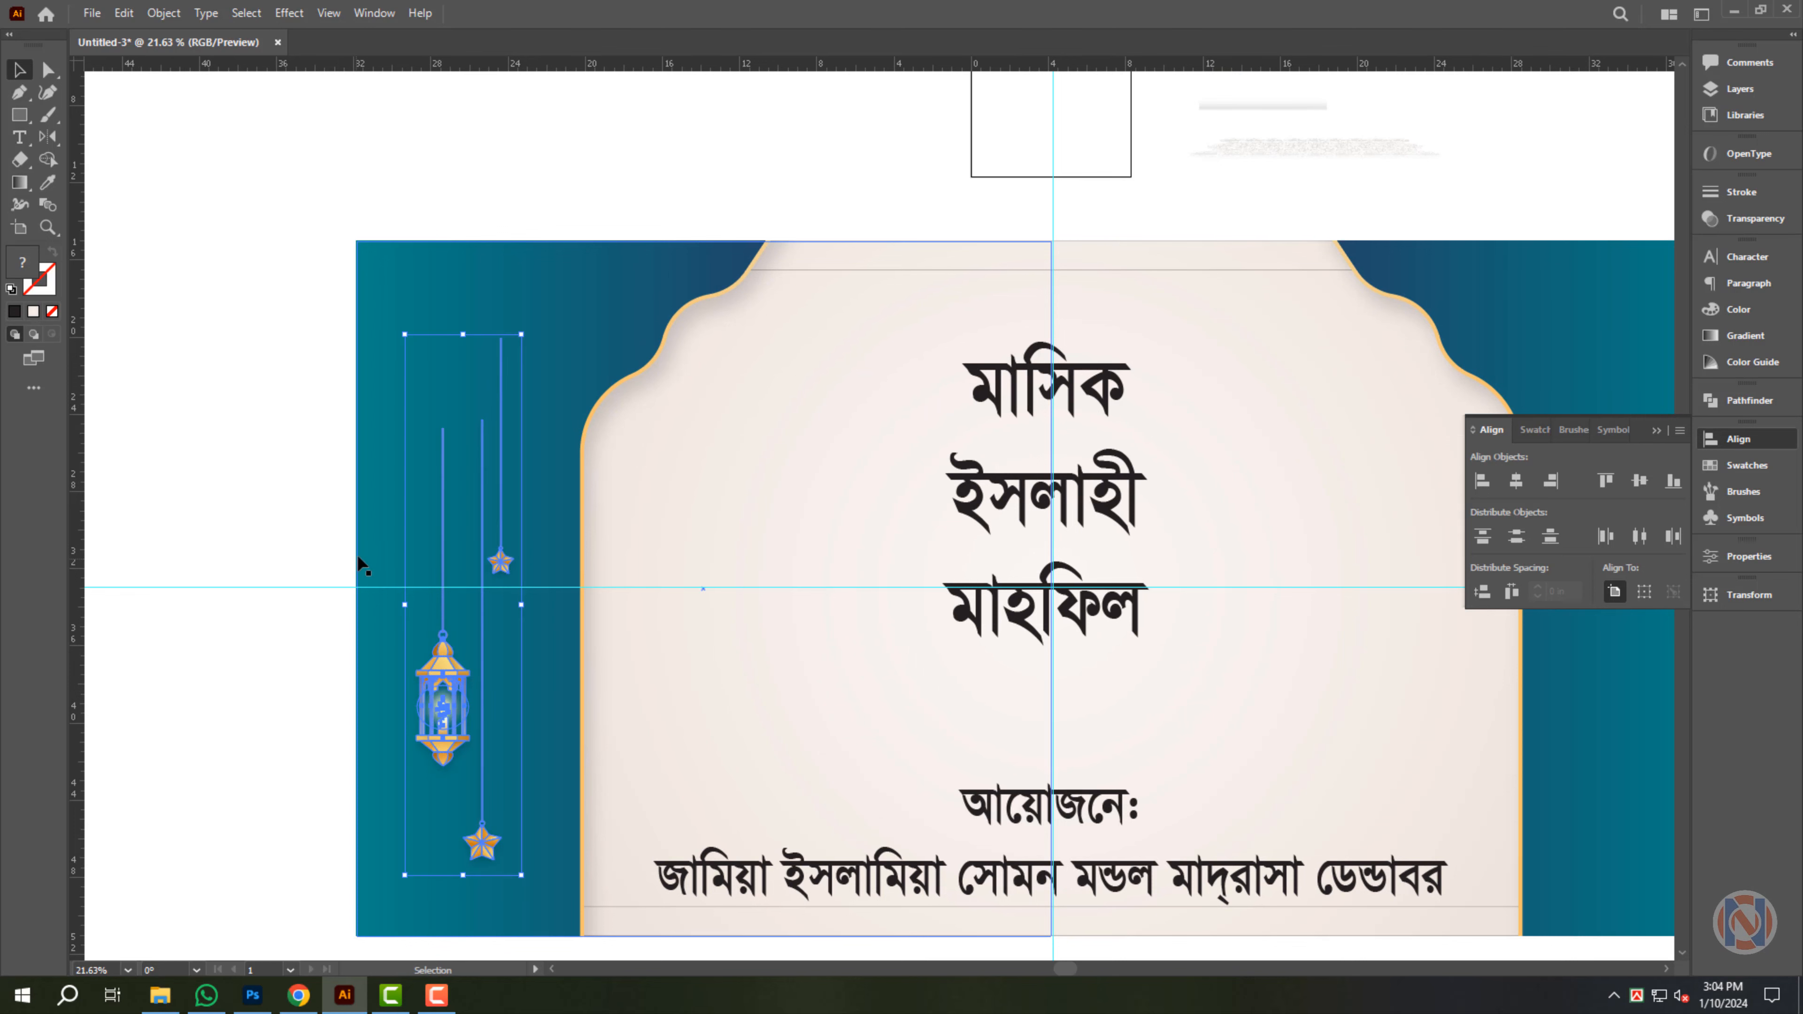
{"action": "left_click_drag", "start_coordinate": [464, 667], "coordinate": [466, 486]}
{"action": "scroll", "coordinate": [469, 497], "scroll_direction": "down", "scroll_amount": 1}
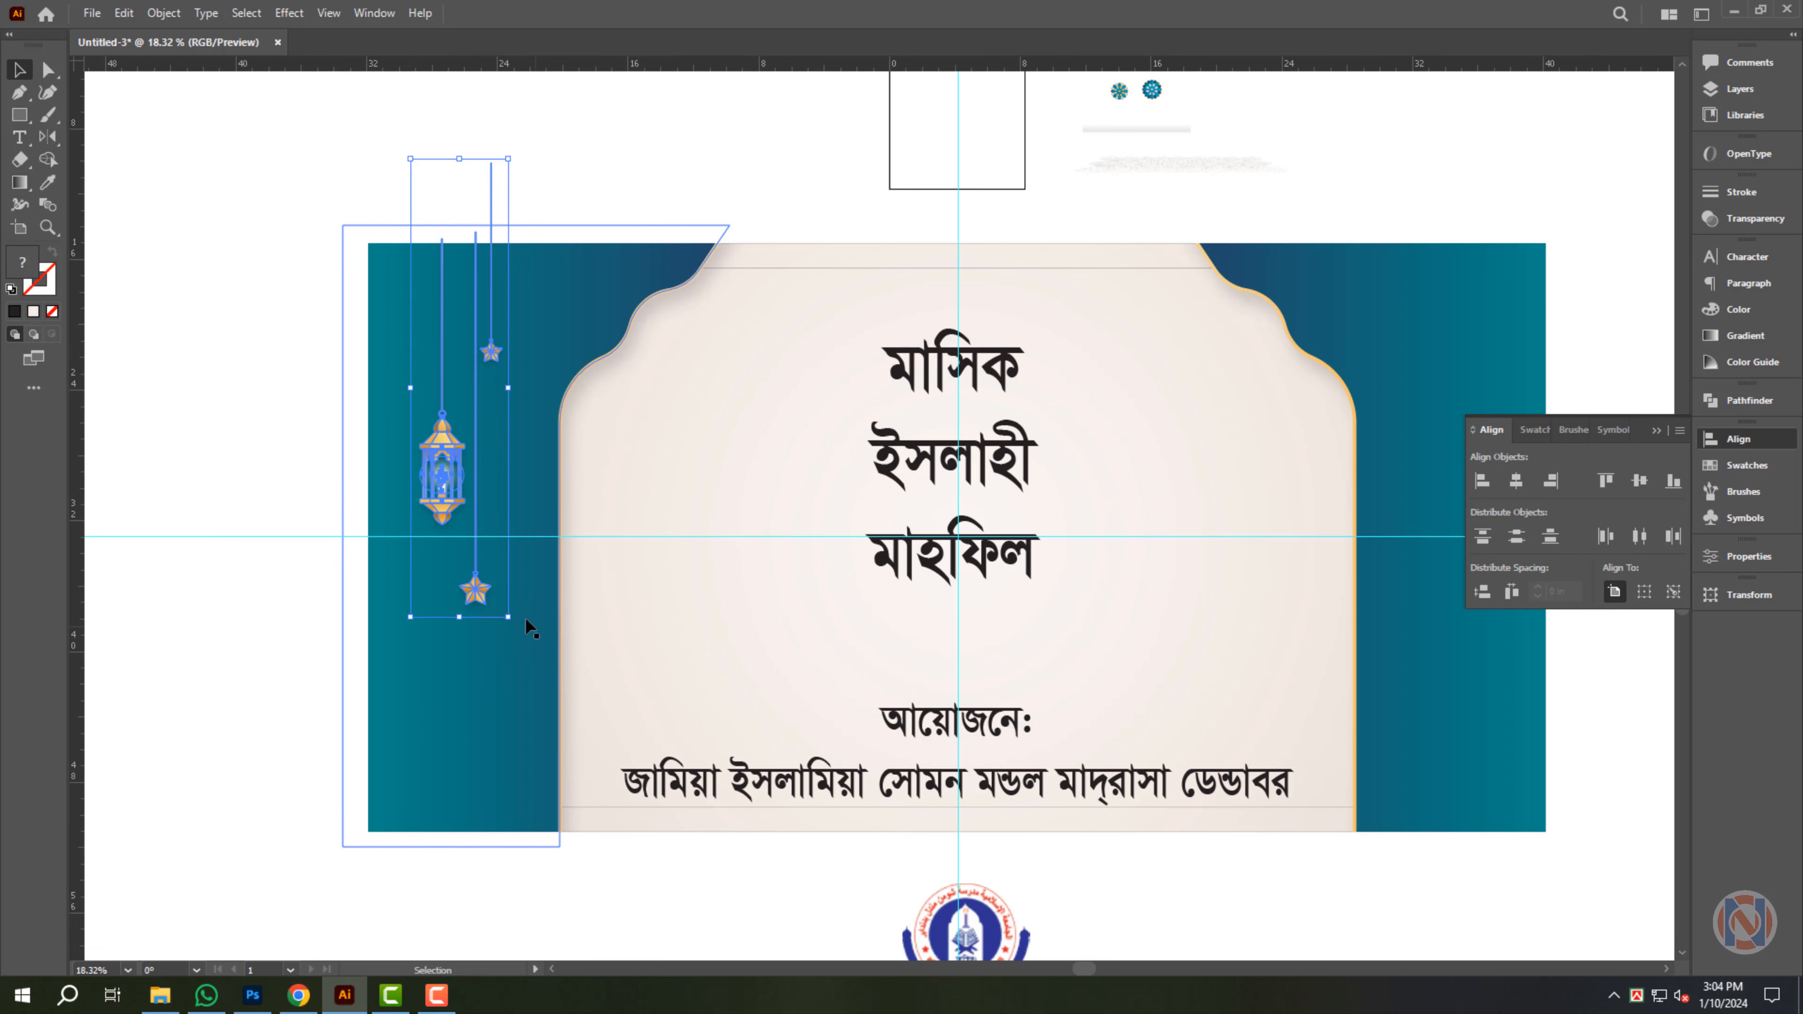
{"action": "left_click_drag", "start_coordinate": [558, 654], "coordinate": [399, 306]}
{"action": "key", "text": "Left"}
{"action": "key", "text": "Left"}
{"action": "key", "text": "Left"}
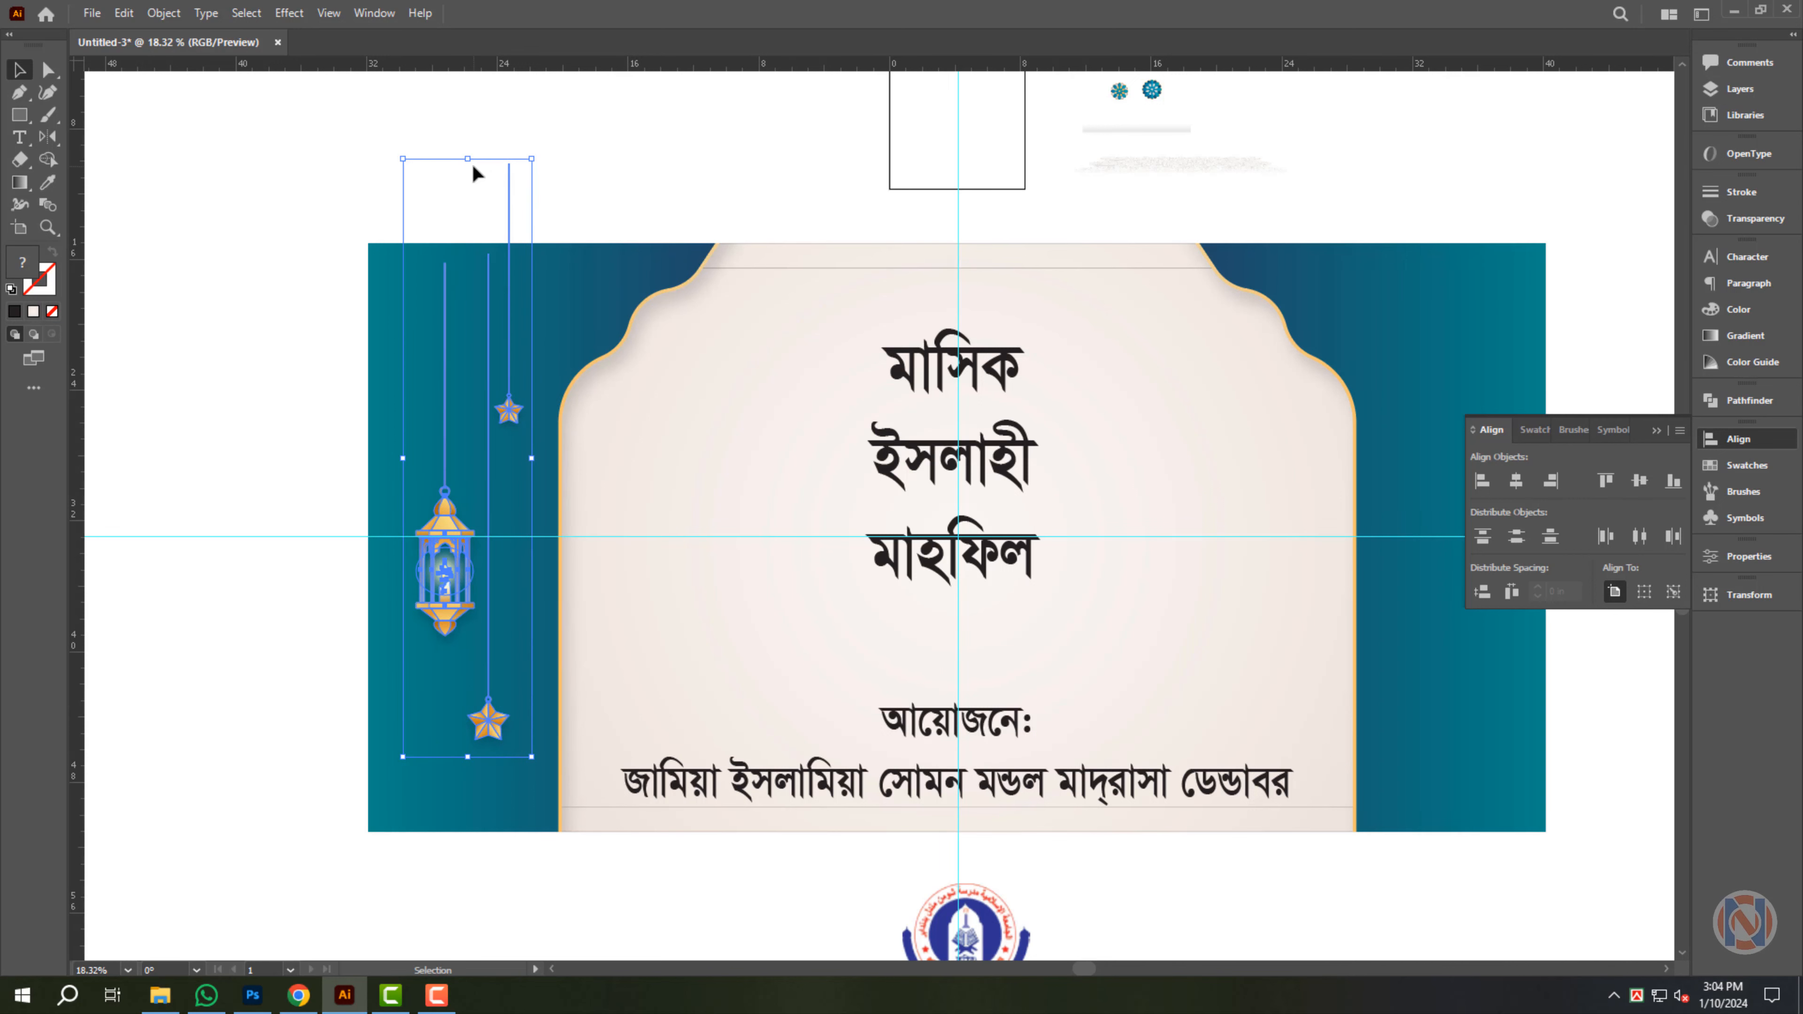
{"action": "left_click_drag", "start_coordinate": [477, 108], "coordinate": [475, 105]}
{"action": "left_click", "coordinate": [754, 186]}
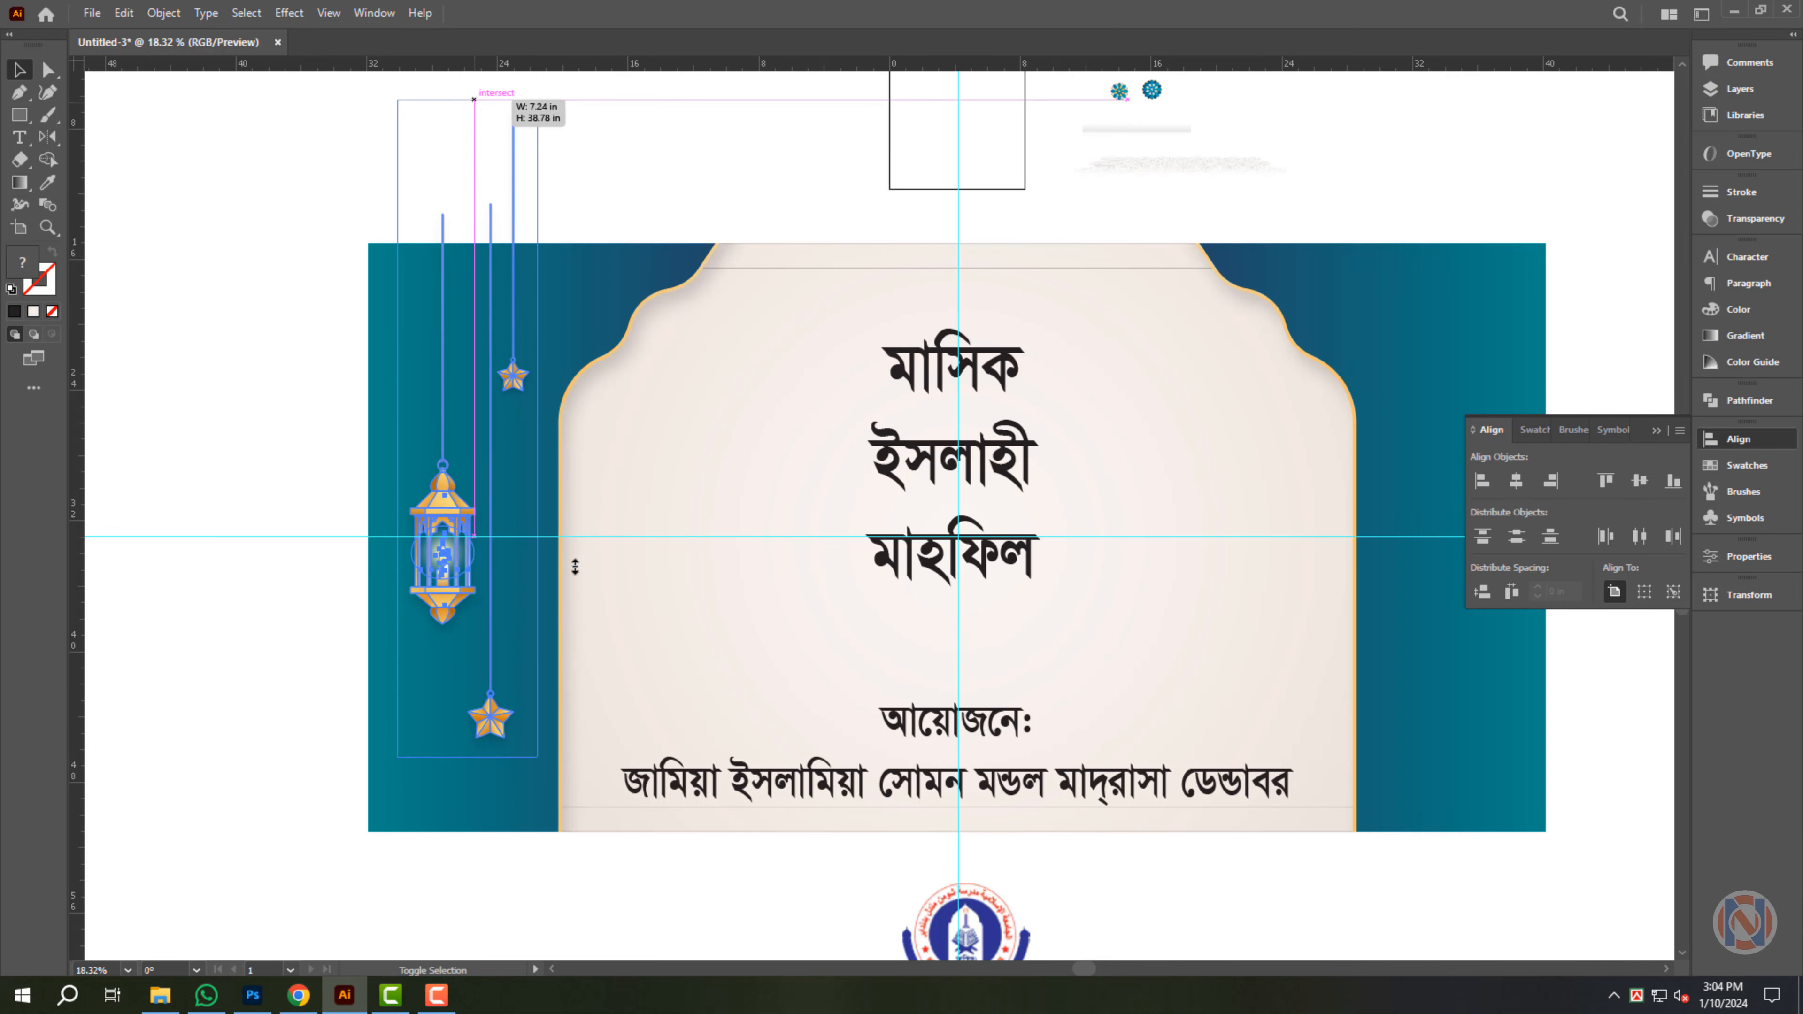
{"action": "left_click_drag", "start_coordinate": [486, 226], "coordinate": [699, 333]}
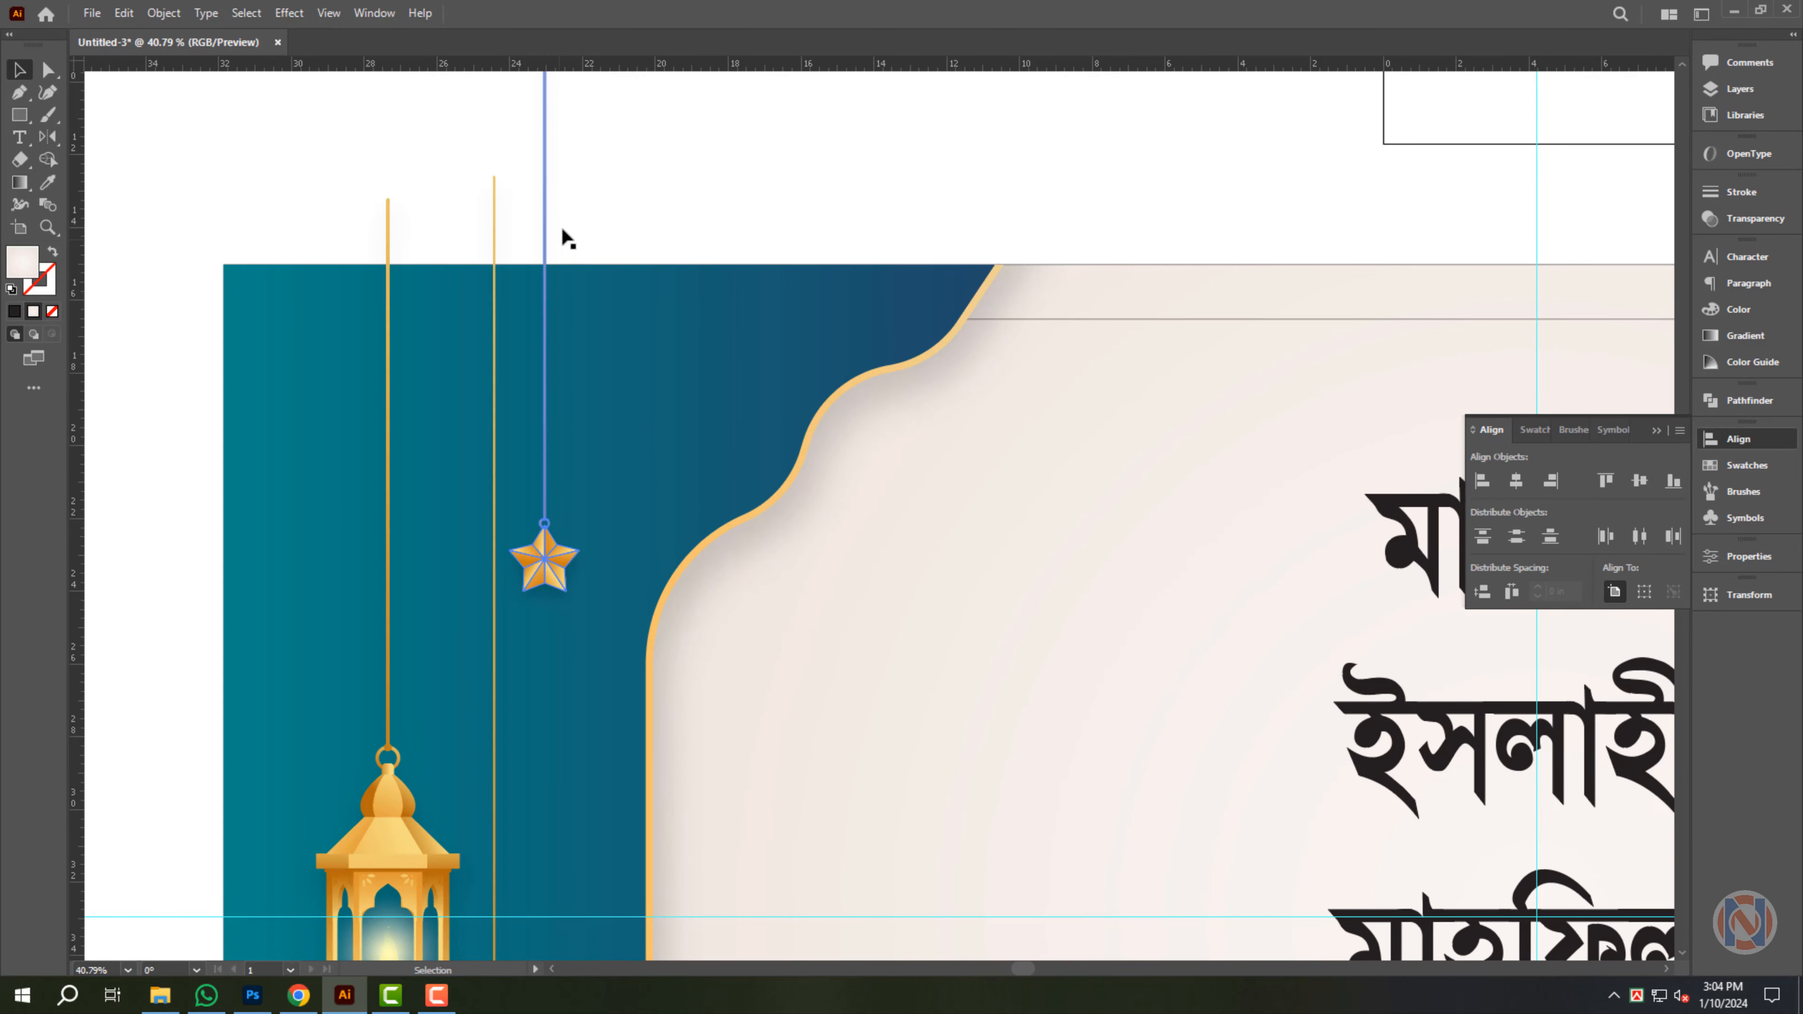
- Copy the gradient background in place, bring the copy to the front and narrow it to the banner's left quarter
{"action": "key", "text": "ctrl+0"}
{"action": "key", "text": "v"}
{"action": "left_click", "coordinate": [603, 376]}
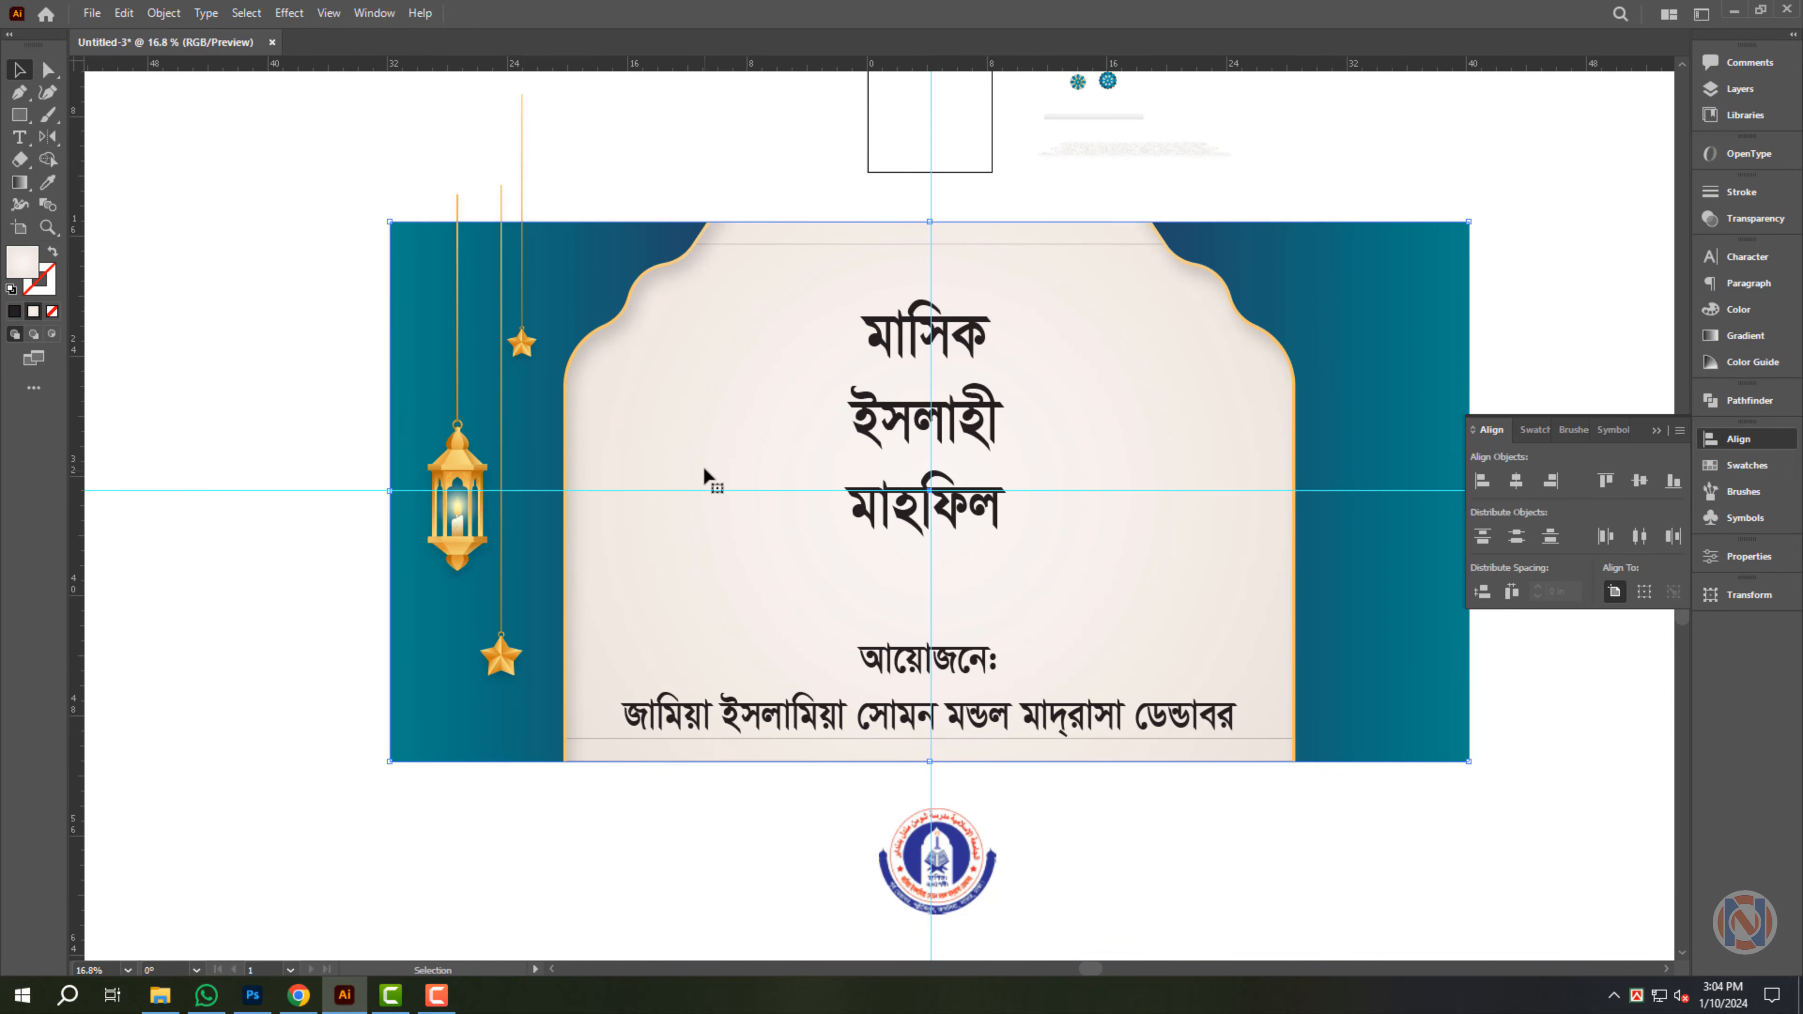
{"action": "key", "text": "ctrl+c"}
{"action": "key", "text": "ctrl+shift+bracketright"}
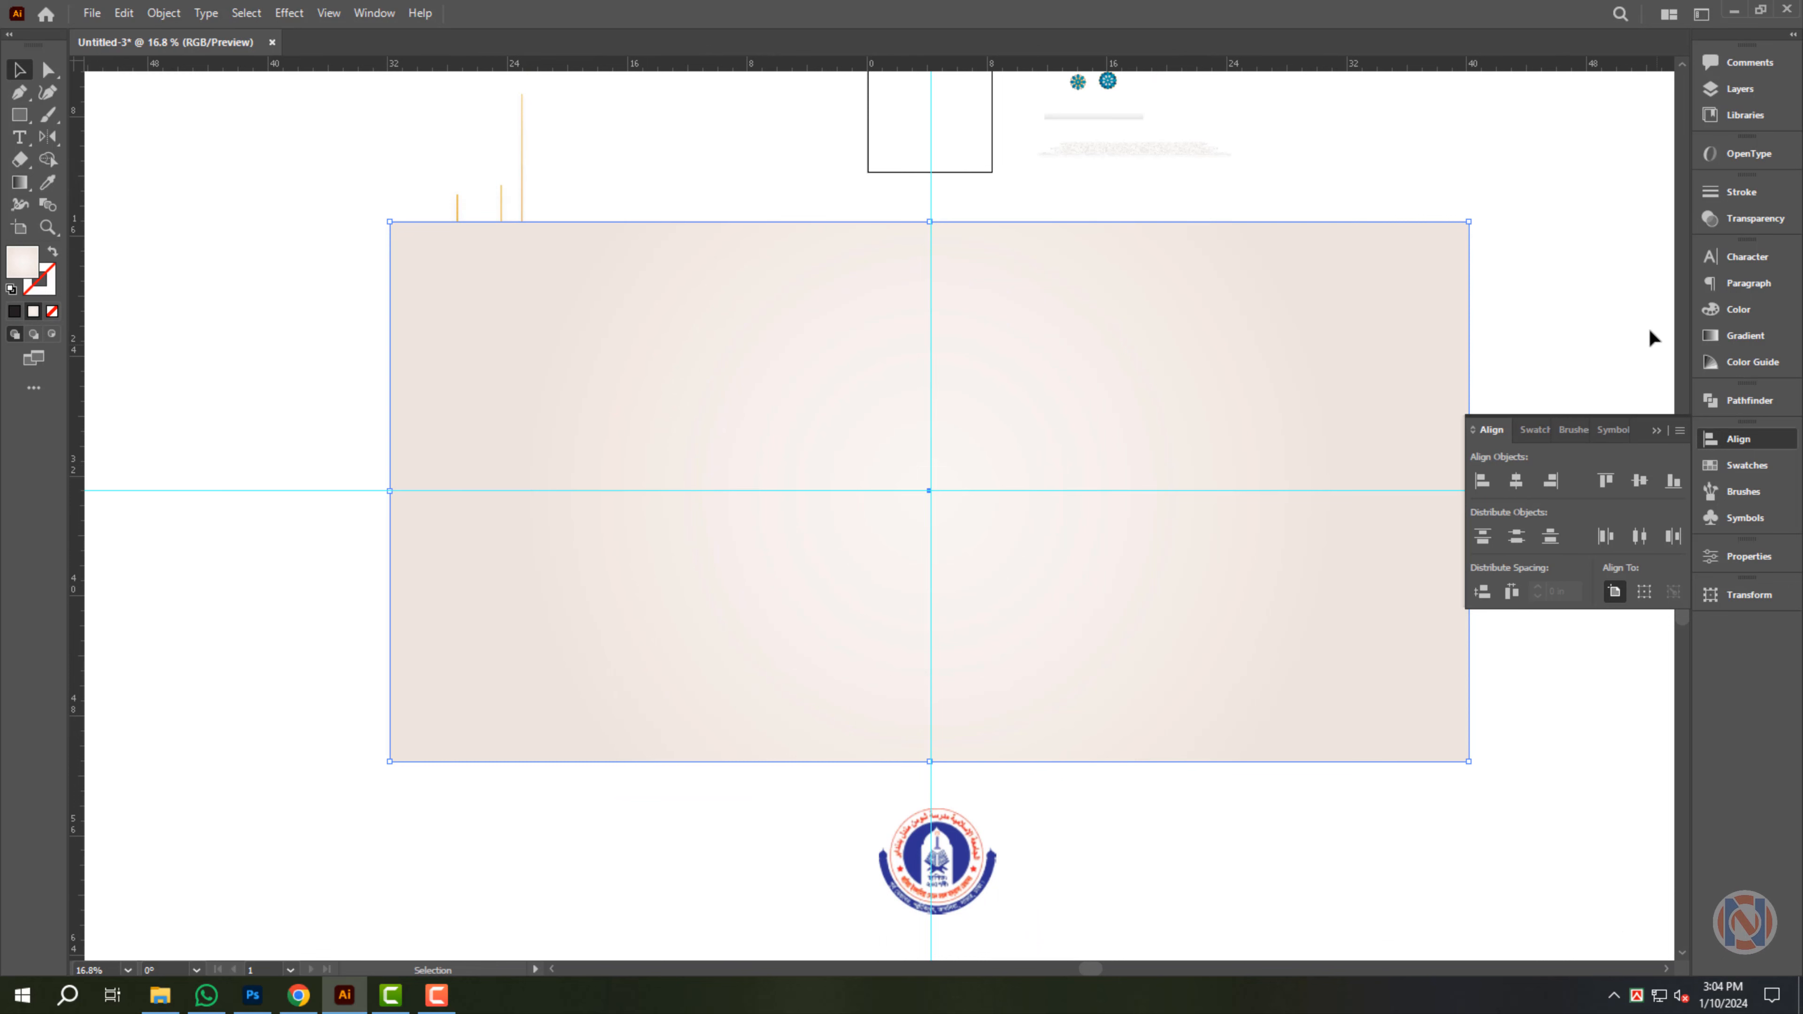
{"action": "left_click_drag", "start_coordinate": [1467, 224], "coordinate": [658, 222]}
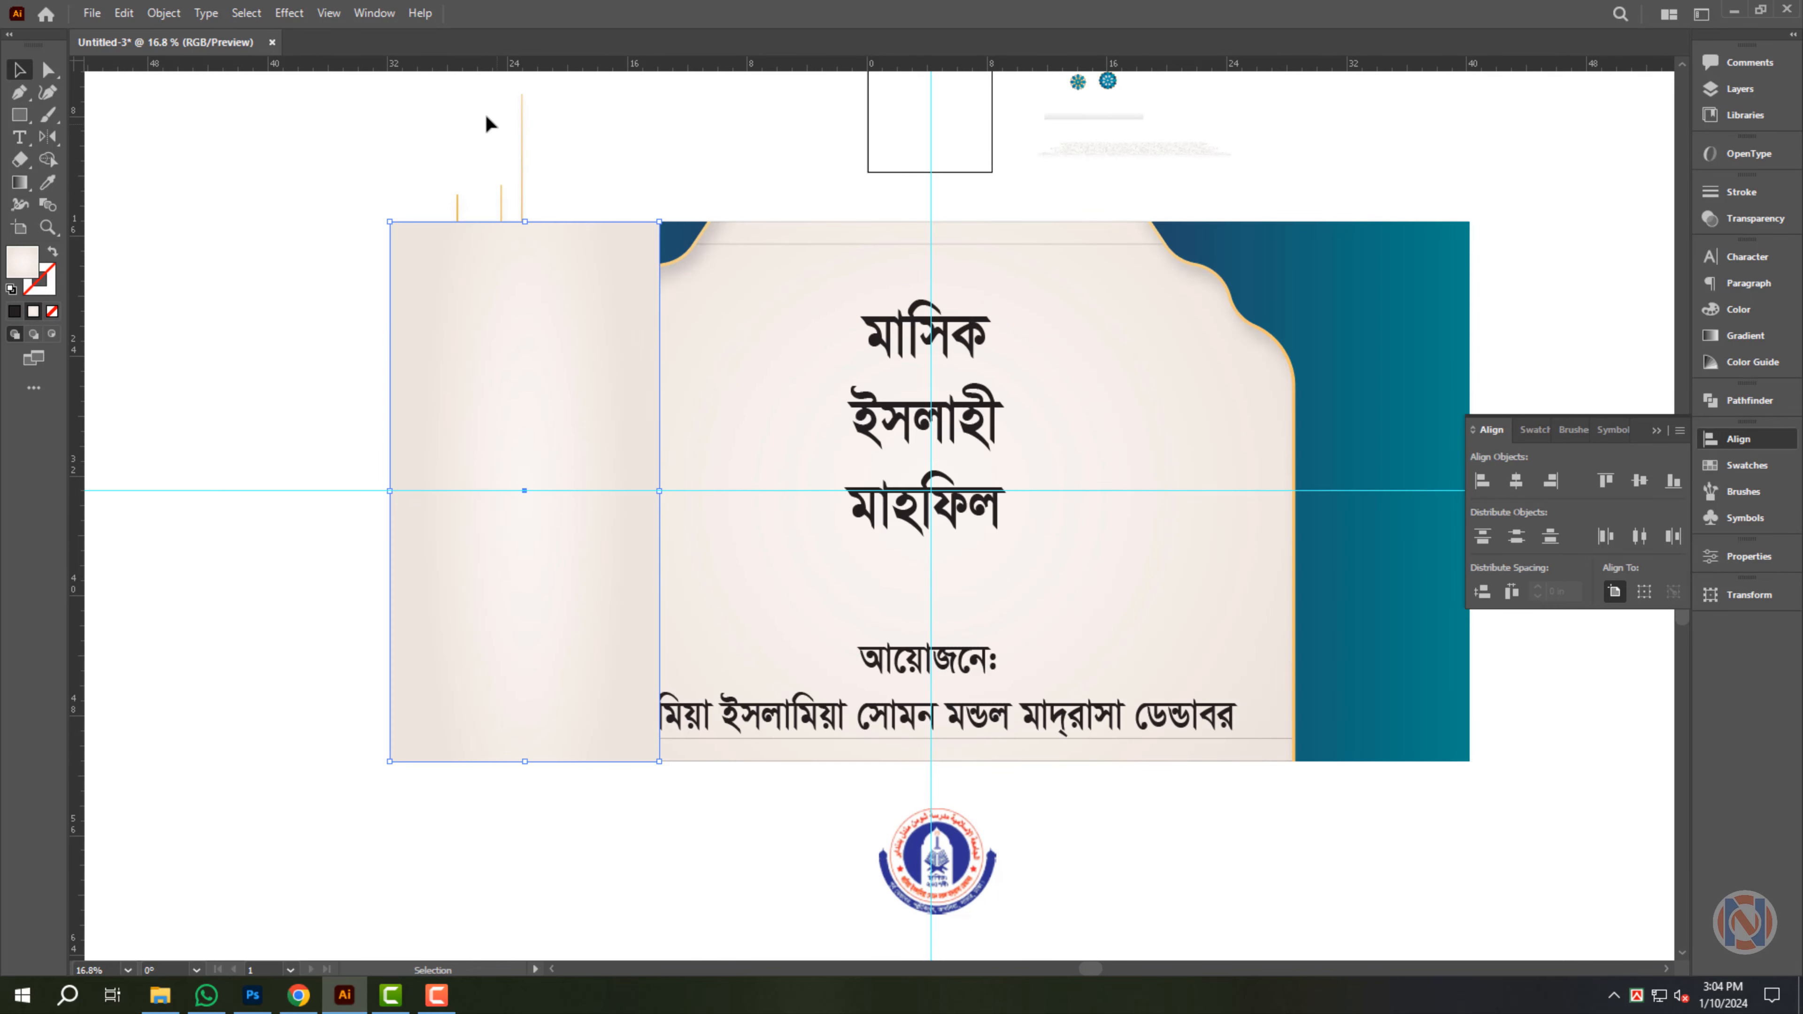
- Use the narrowed gradient copy as a clipping mask for the lantern and star ornaments on the left teal panel
{"action": "left_click_drag", "start_coordinate": [485, 113], "coordinate": [557, 150]}
{"action": "key", "text": "a"}
{"action": "key", "text": "v"}
{"action": "key", "text": "ctrl+shift+bracketleft"}
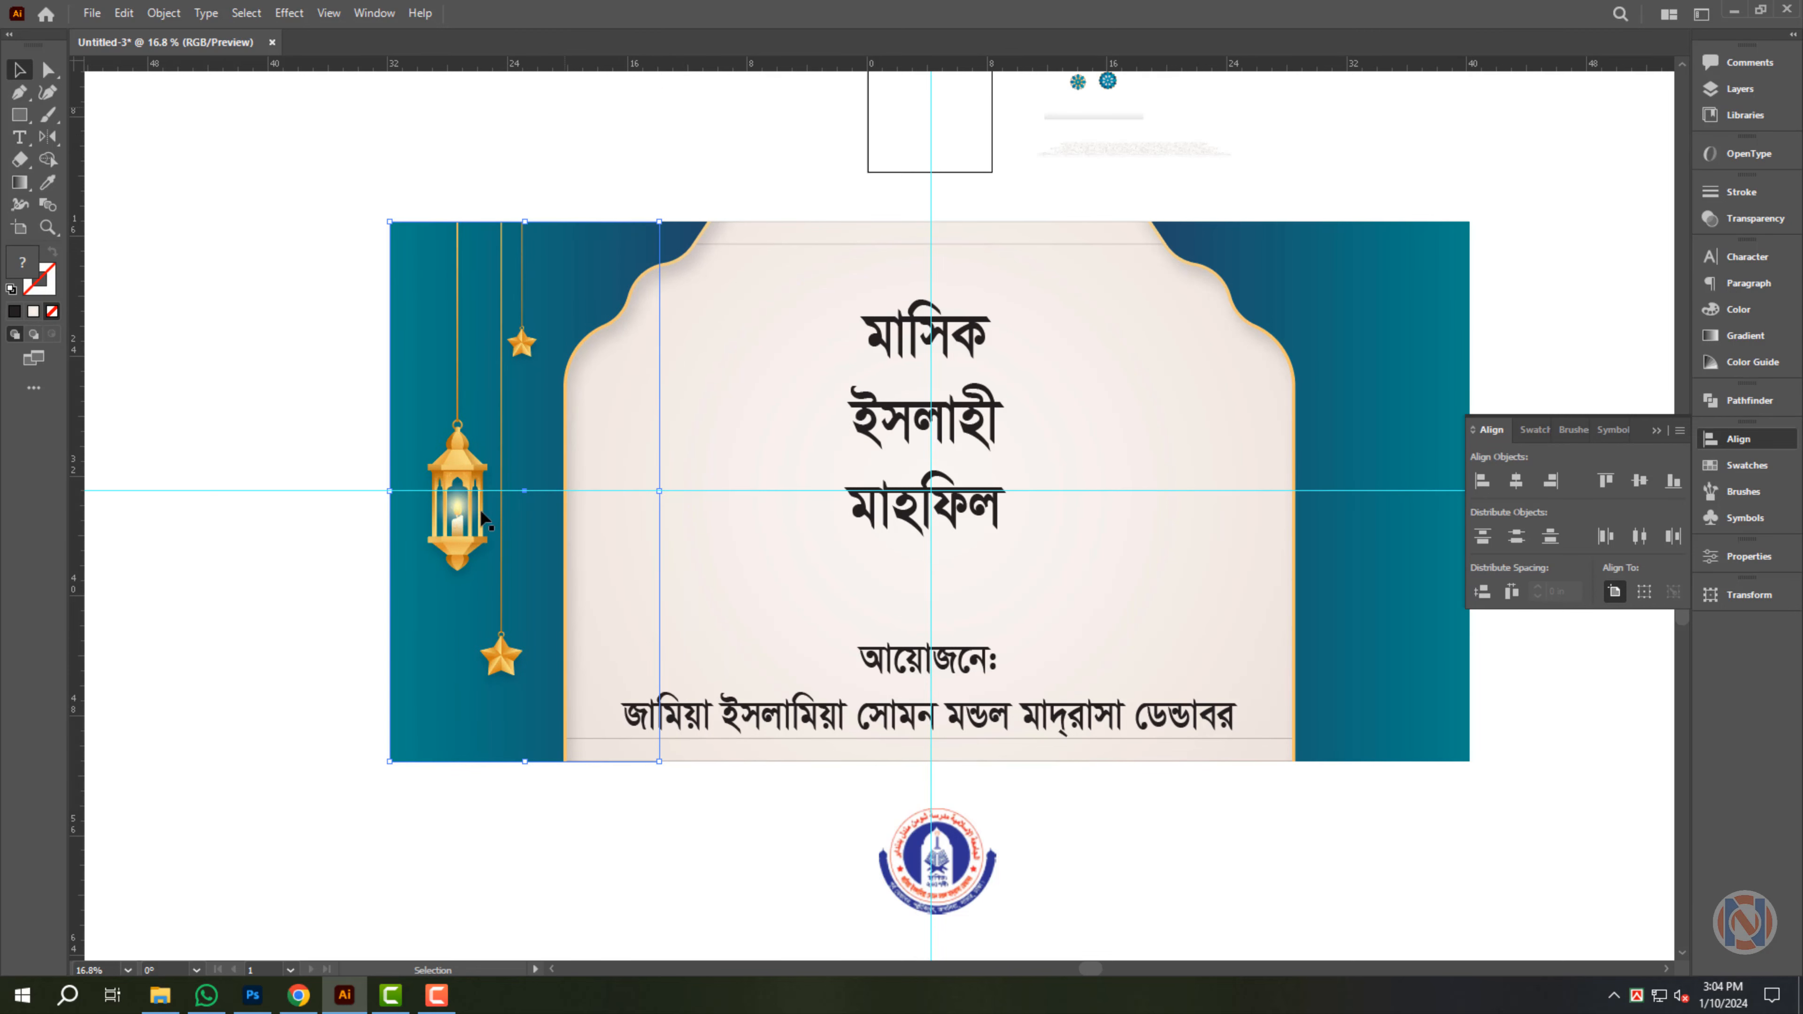
- Duplicate the clipped ornaments toward the banner's right side and reflect the copy across the vertical axis
{"action": "left_click_drag", "start_coordinate": [480, 508], "coordinate": [1172, 480]}
{"action": "left_click", "coordinate": [54, 140]}
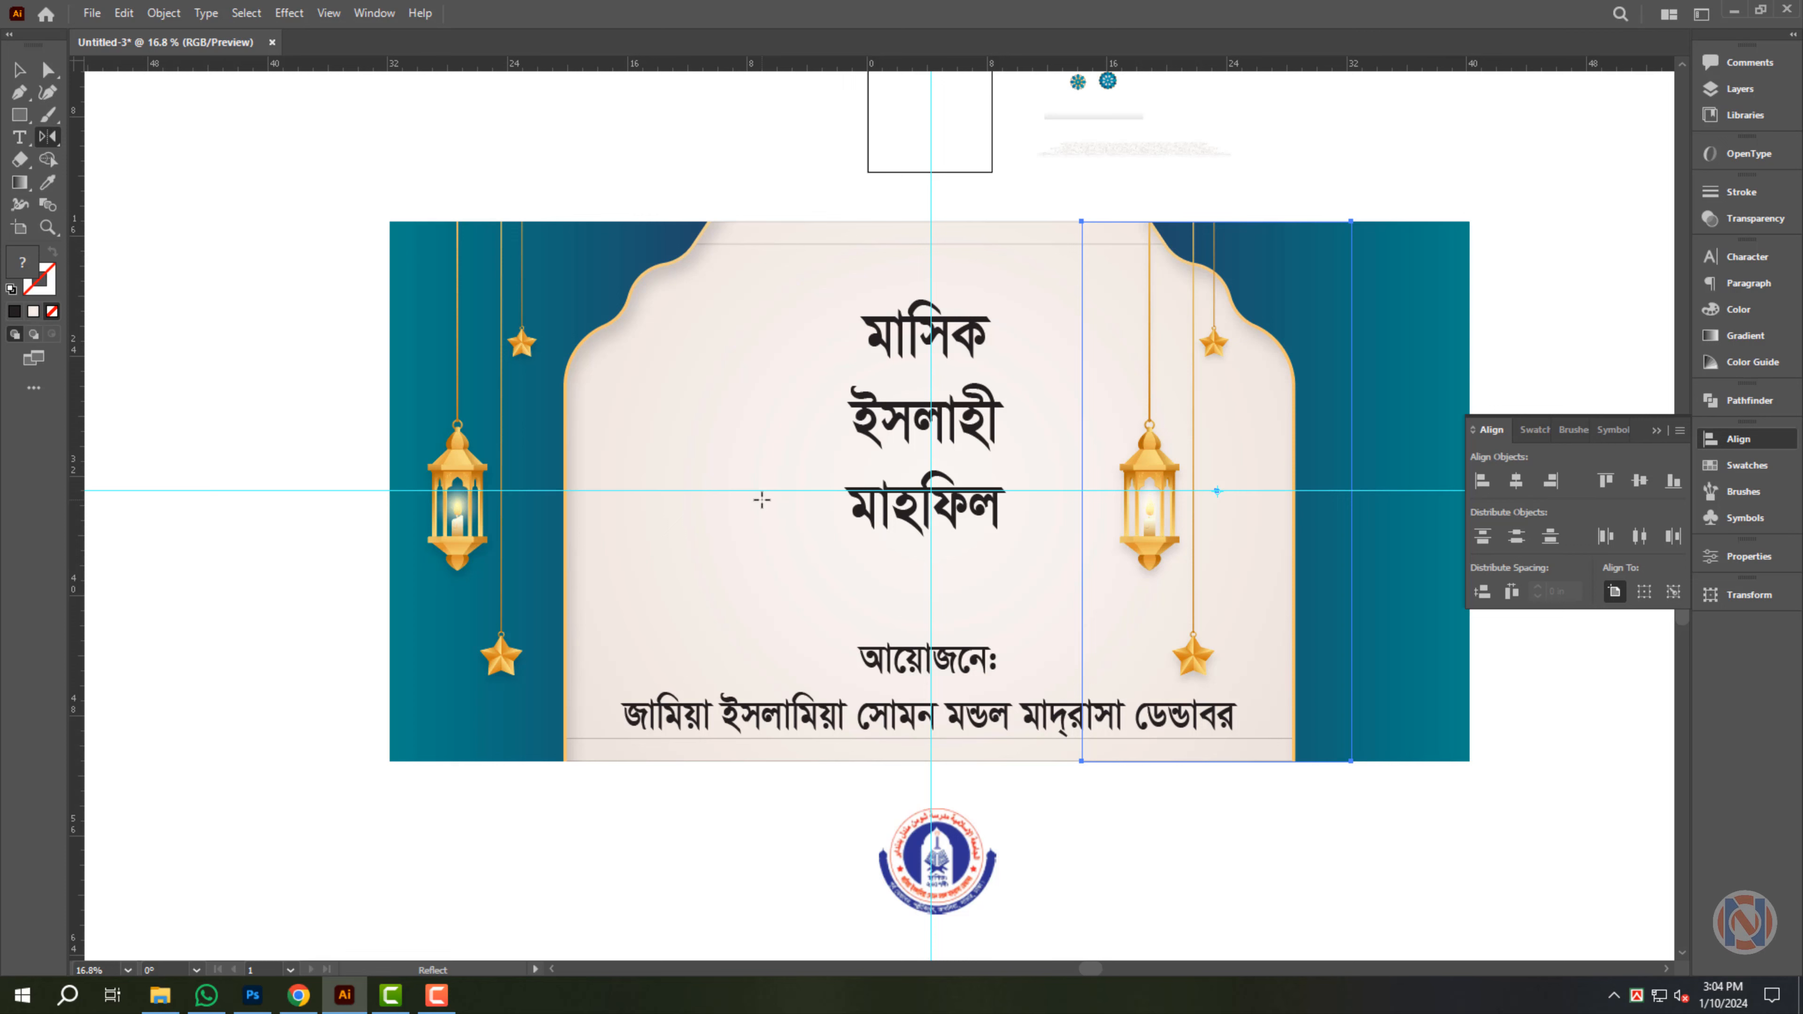
{"action": "key", "text": "Return"}
{"action": "left_click", "coordinate": [895, 617]}
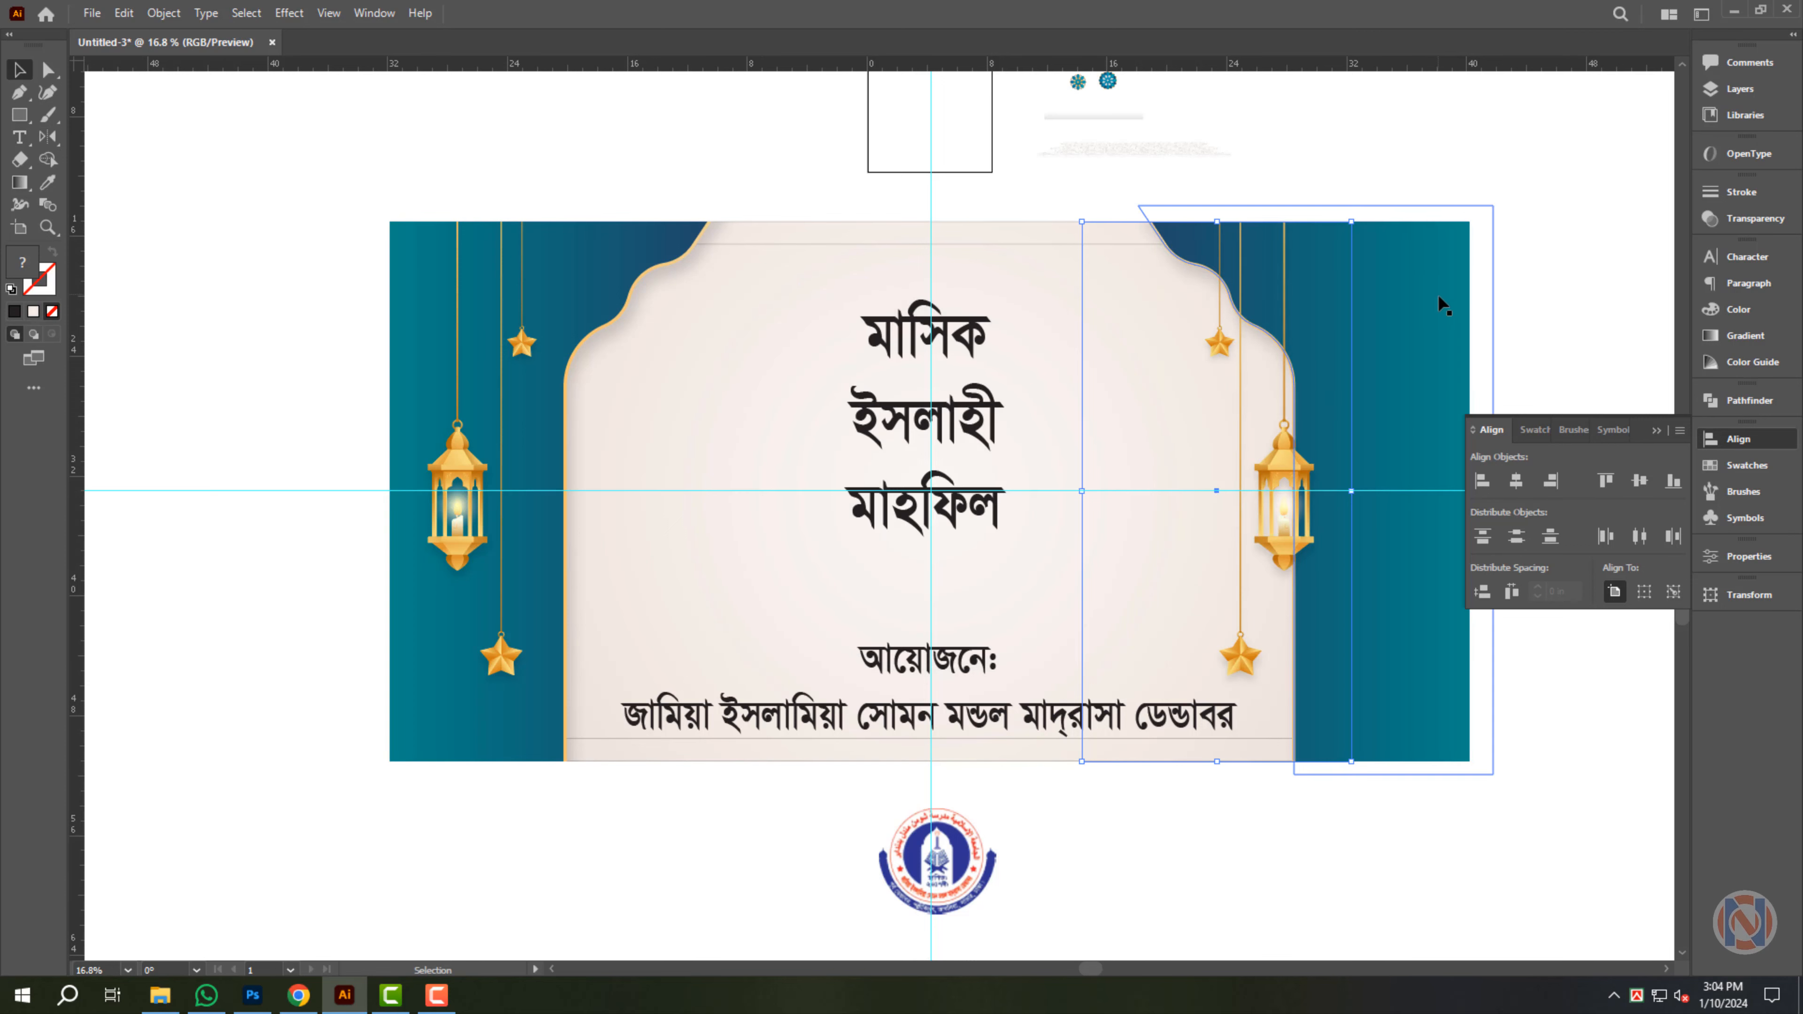
- Align the reflected ornaments with the outer edge of the right teal panel
{"action": "key", "text": "v"}
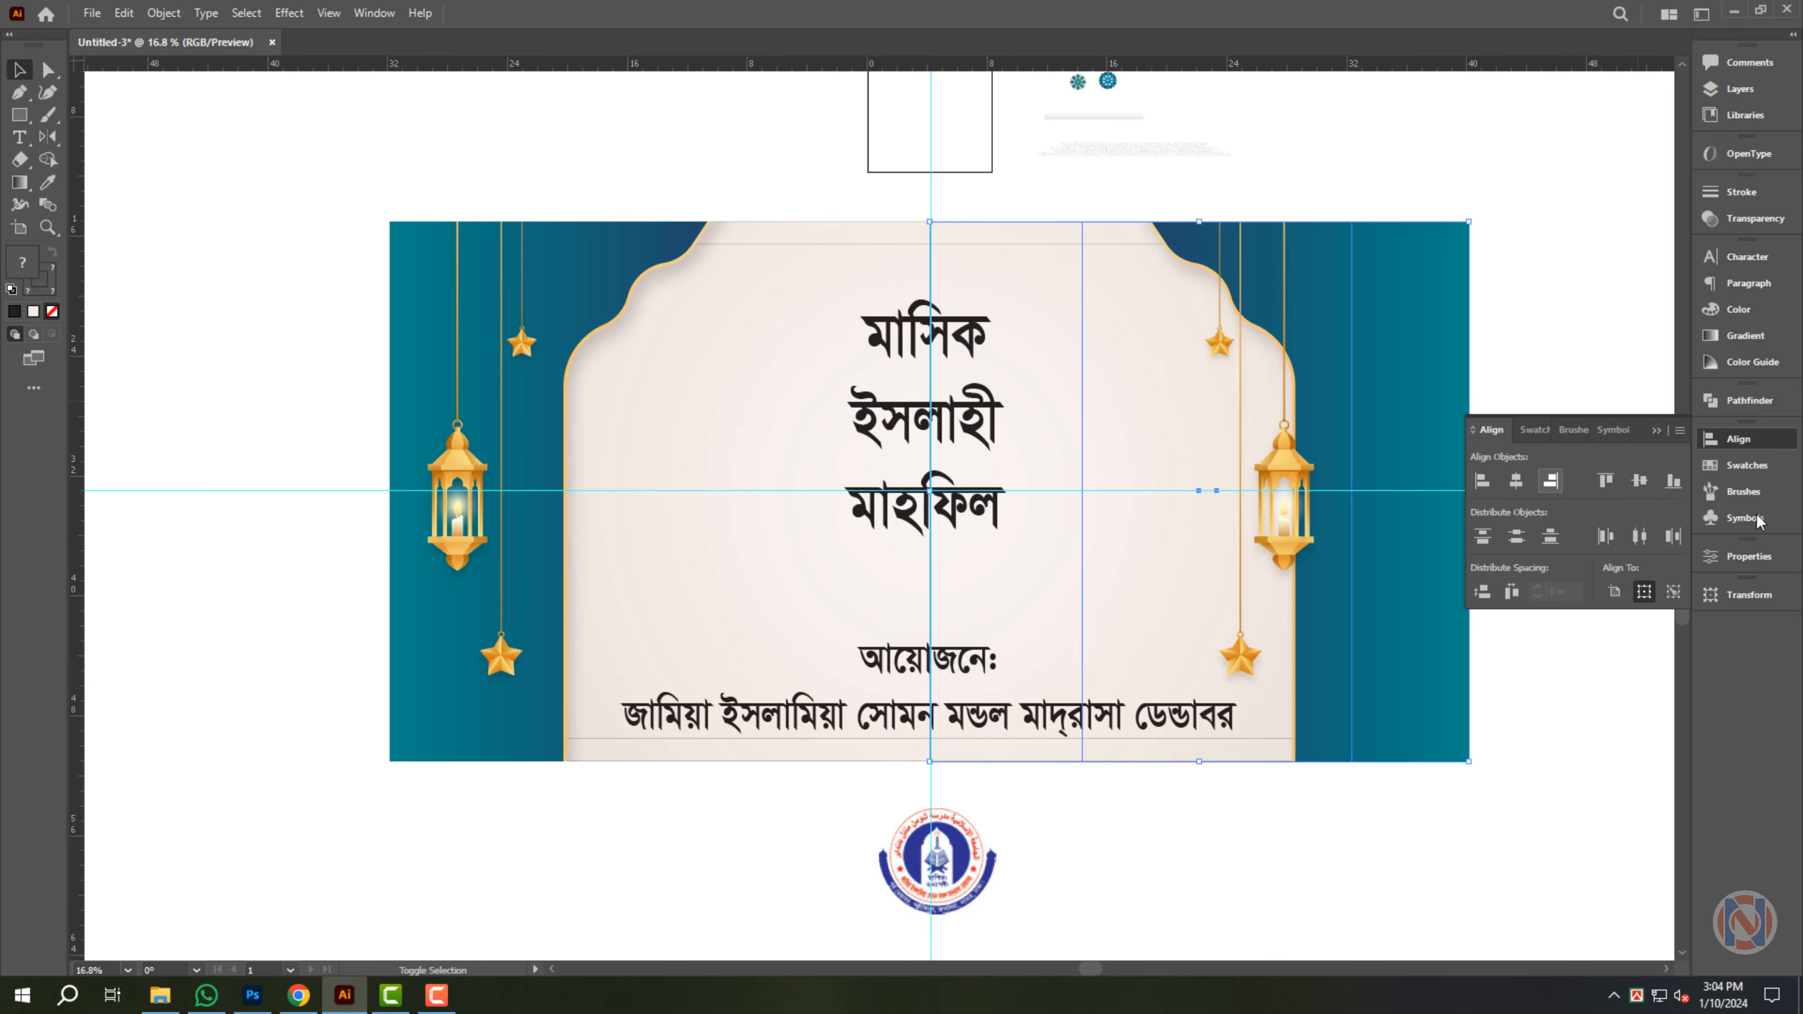
{"action": "left_click", "coordinate": [1760, 447]}
{"action": "left_click", "coordinate": [1573, 179]}
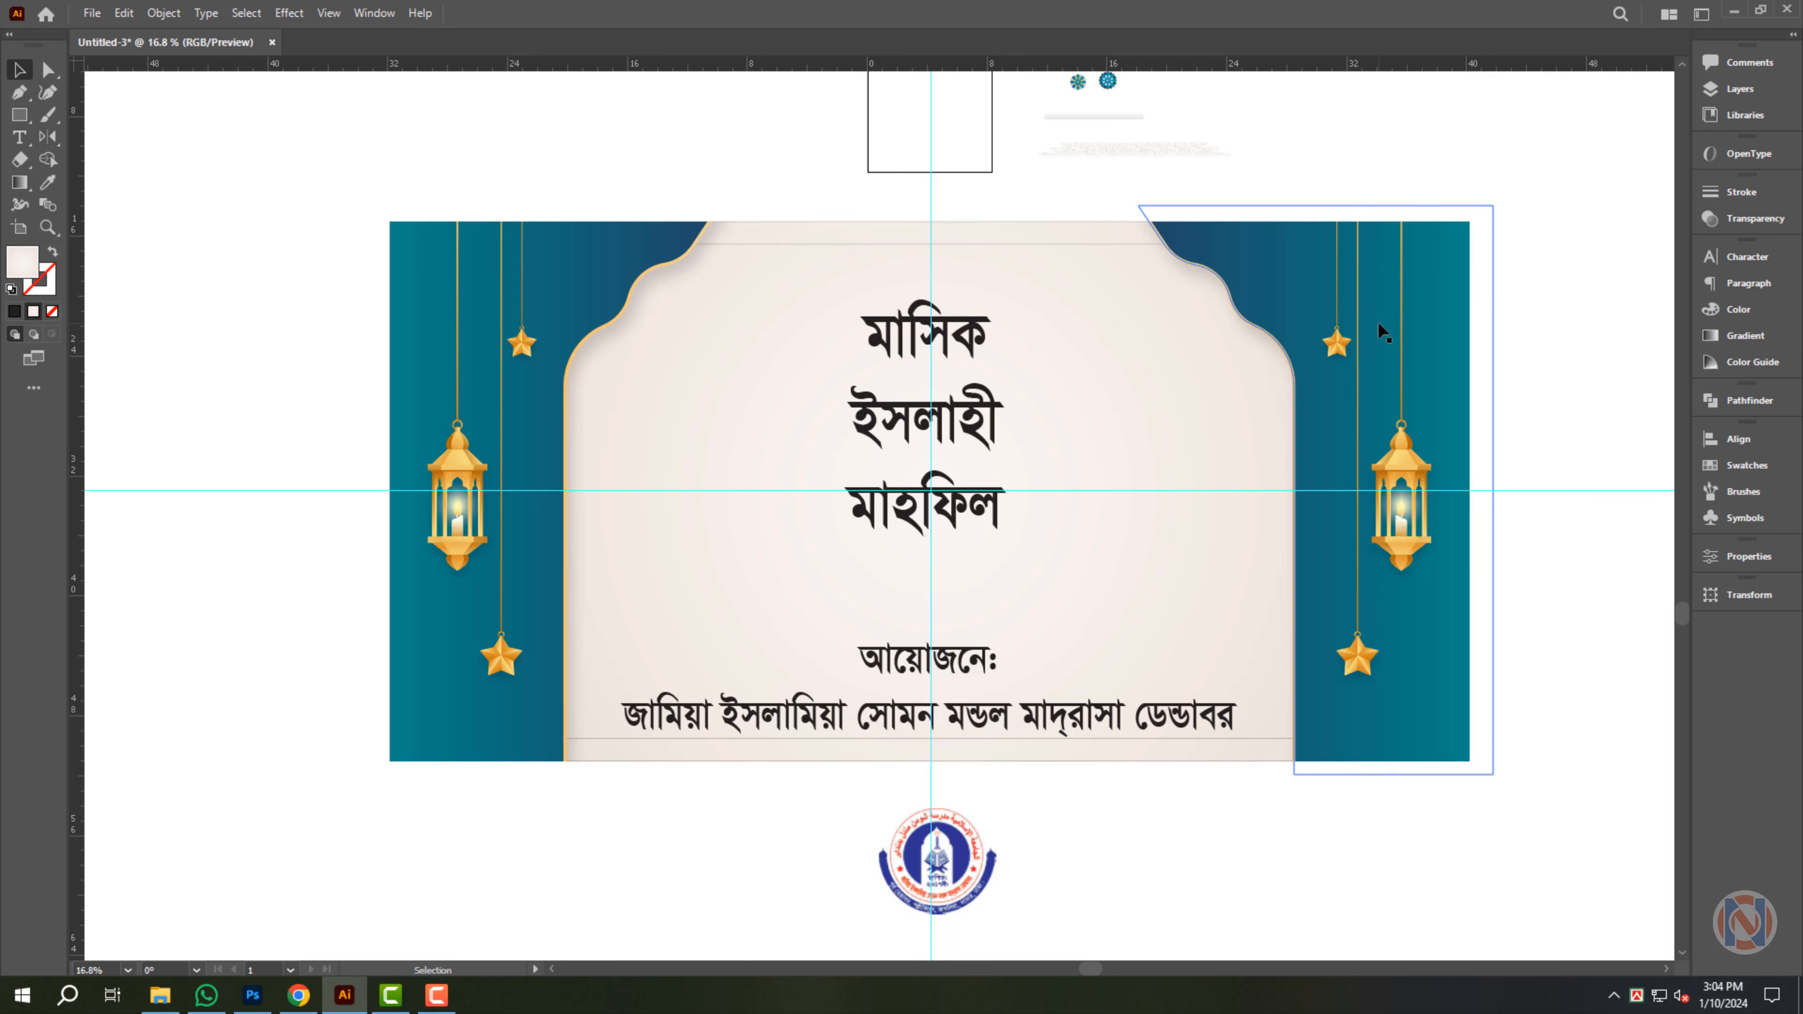
- Set the size of the pale geometric pattern square beside the artboard to 36 × 36 in
{"action": "scroll", "coordinate": [1111, 846], "scroll_direction": "right", "scroll_amount": 2}
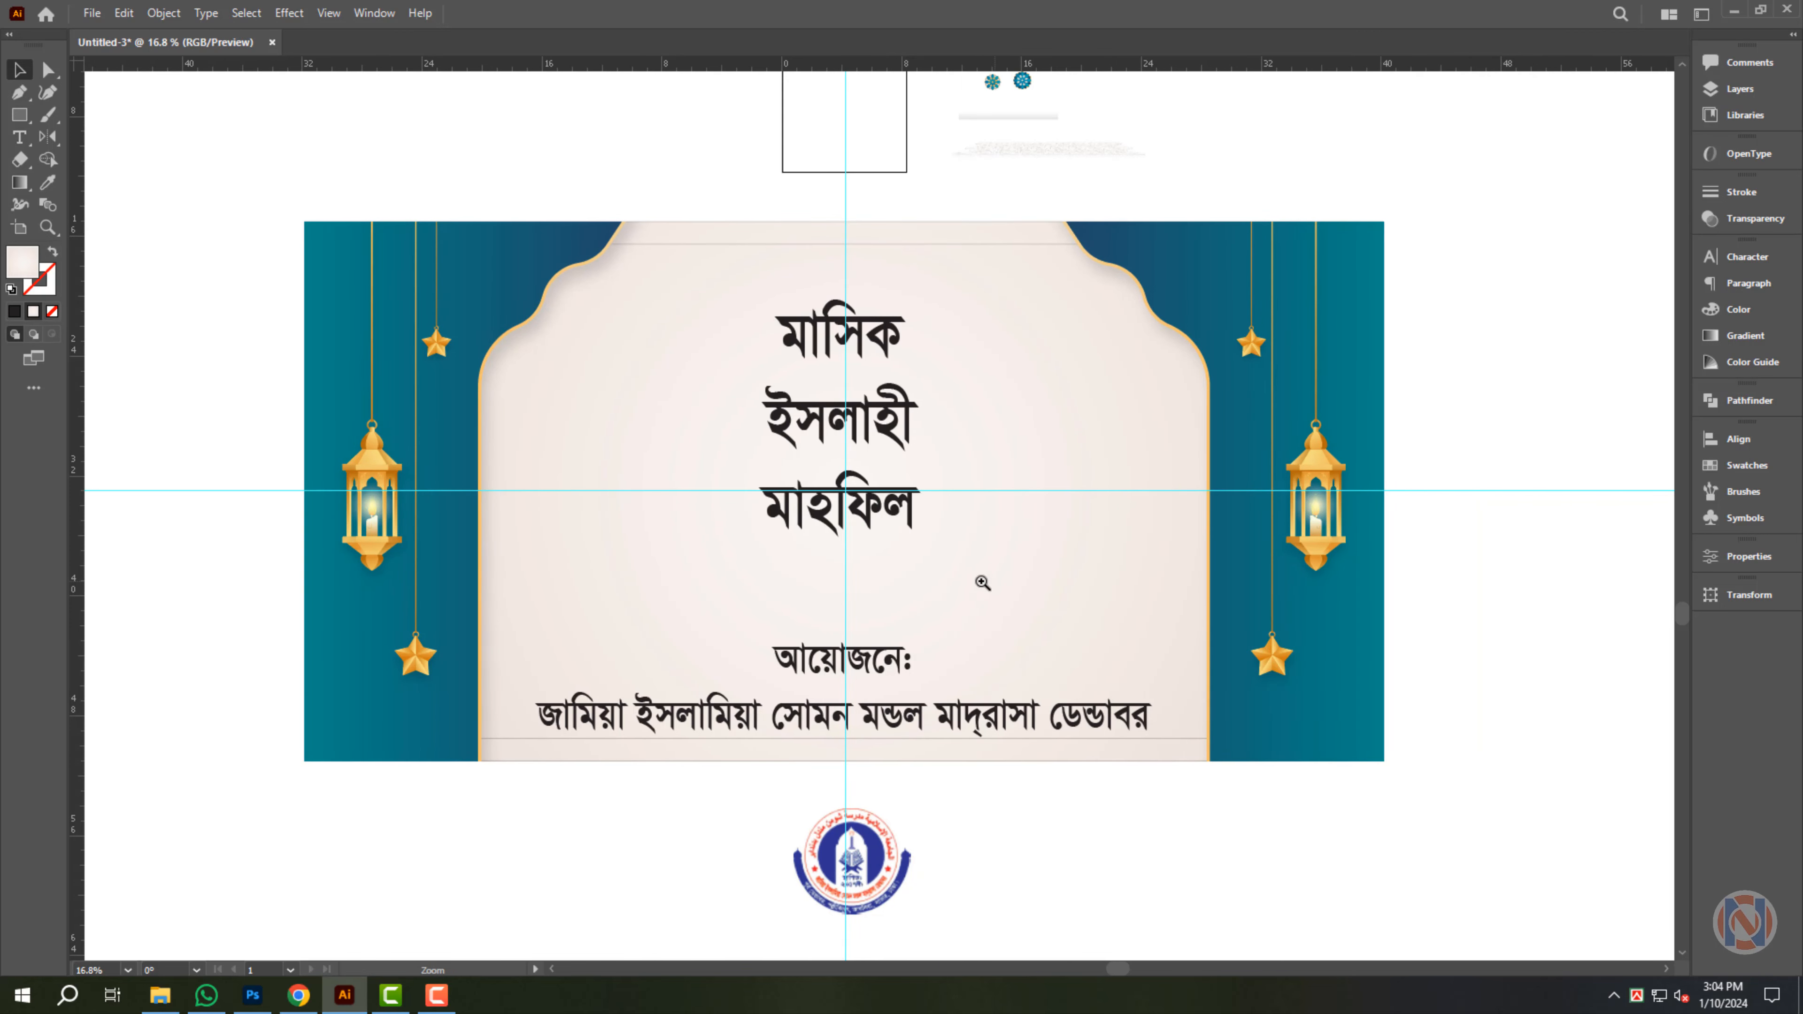
{"action": "scroll", "coordinate": [979, 580], "scroll_direction": "down", "scroll_amount": 1}
{"action": "left_click_drag", "start_coordinate": [953, 415], "coordinate": [965, 528]}
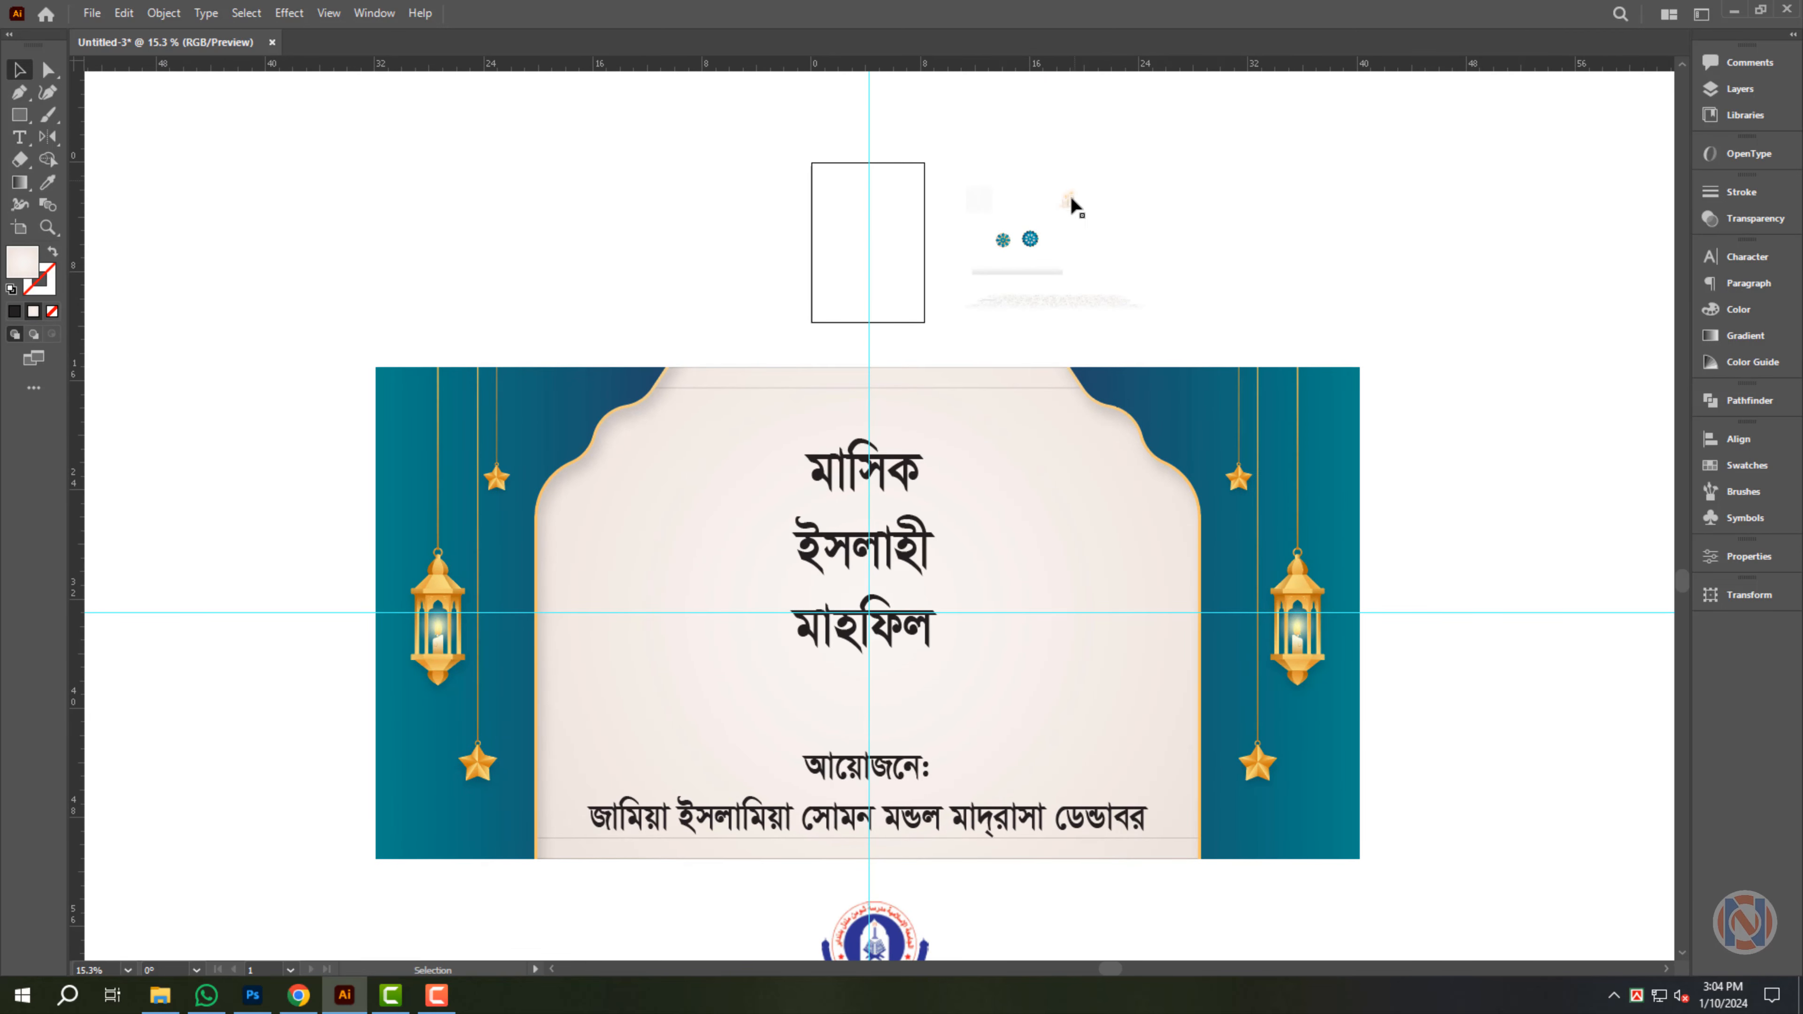
{"action": "left_click_drag", "start_coordinate": [1198, 283], "coordinate": [1145, 416]}
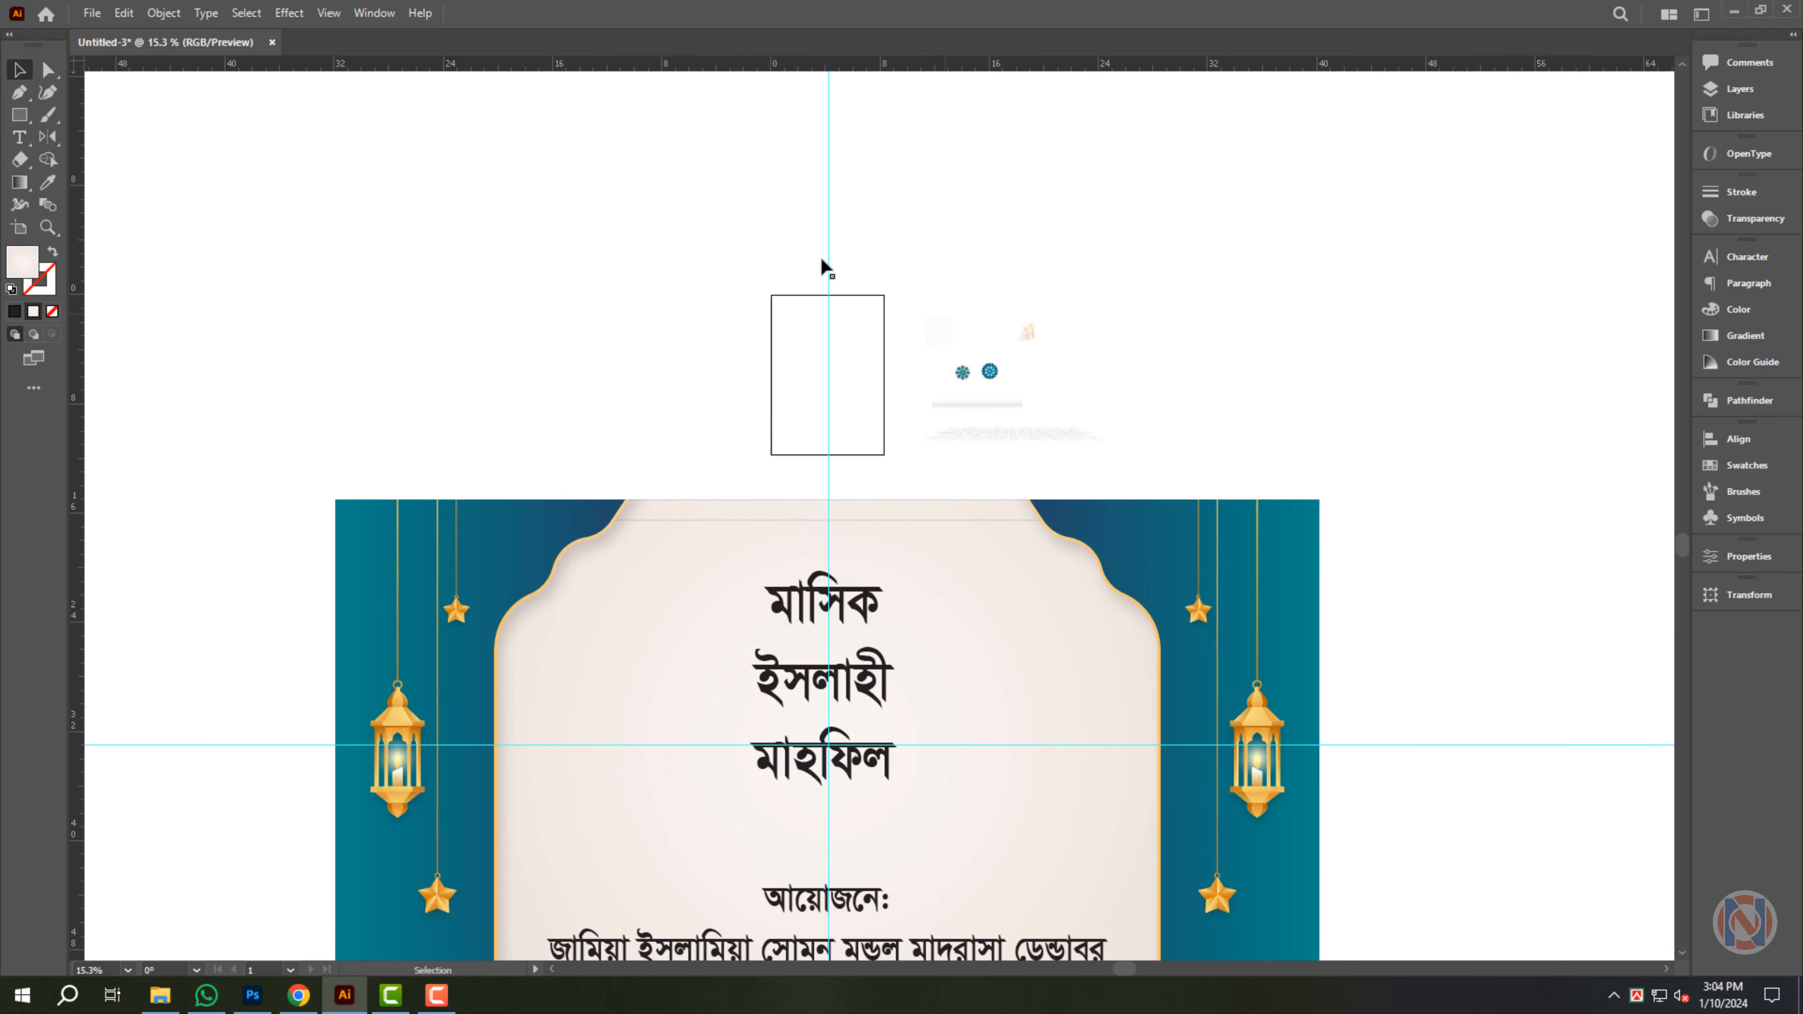
{"action": "left_click", "coordinate": [994, 358]}
{"action": "left_click_drag", "start_coordinate": [947, 297], "coordinate": [941, 330]}
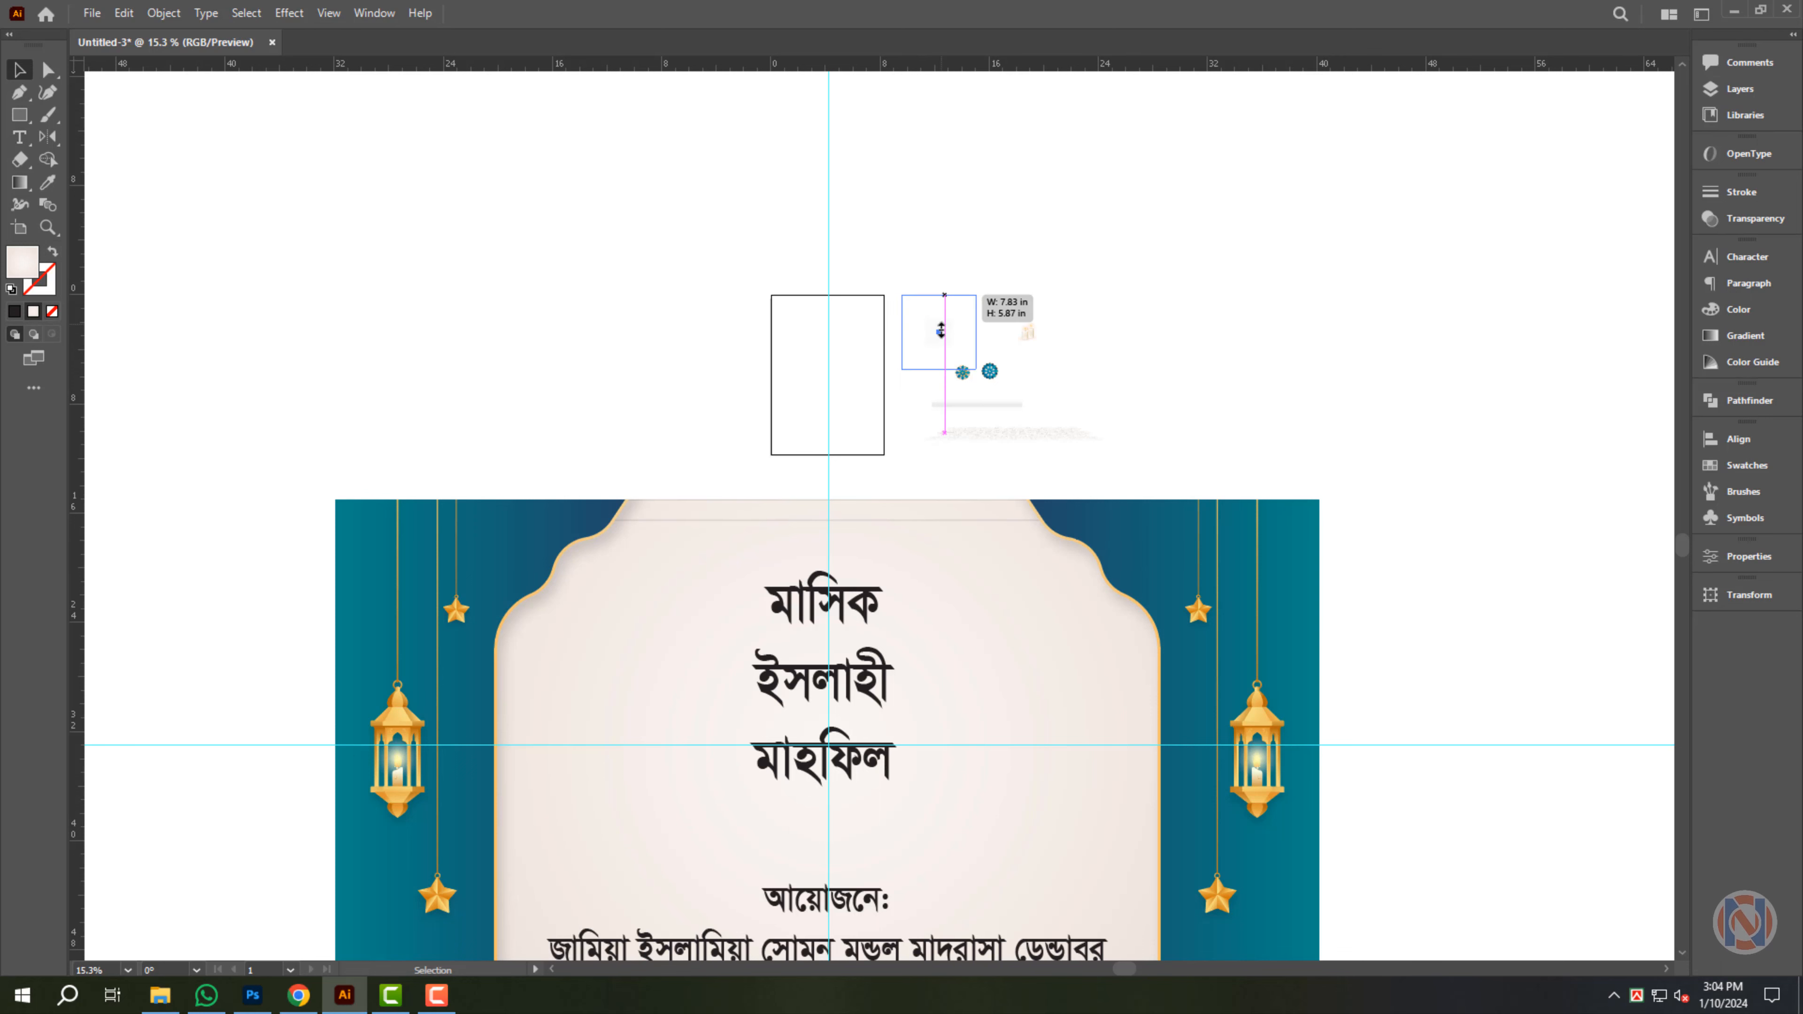
{"action": "scroll", "coordinate": [781, 297], "scroll_direction": "down", "scroll_amount": 2}
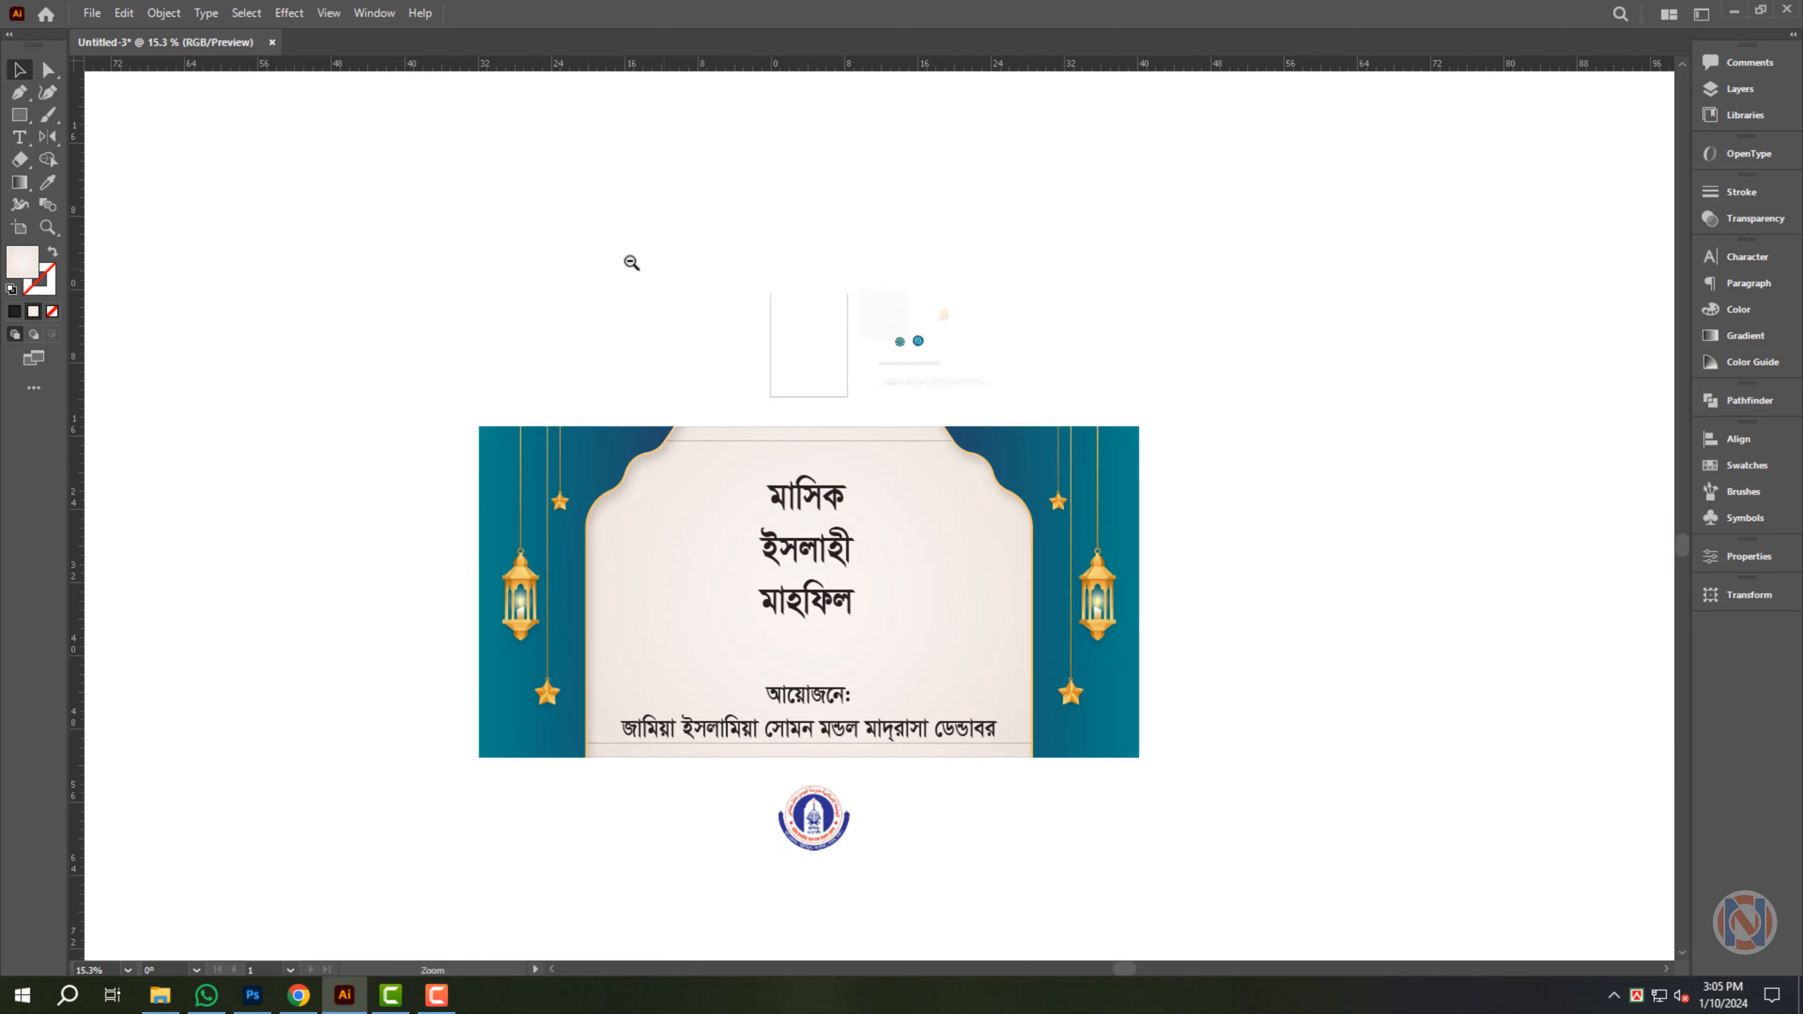
{"action": "left_click", "coordinate": [880, 313]}
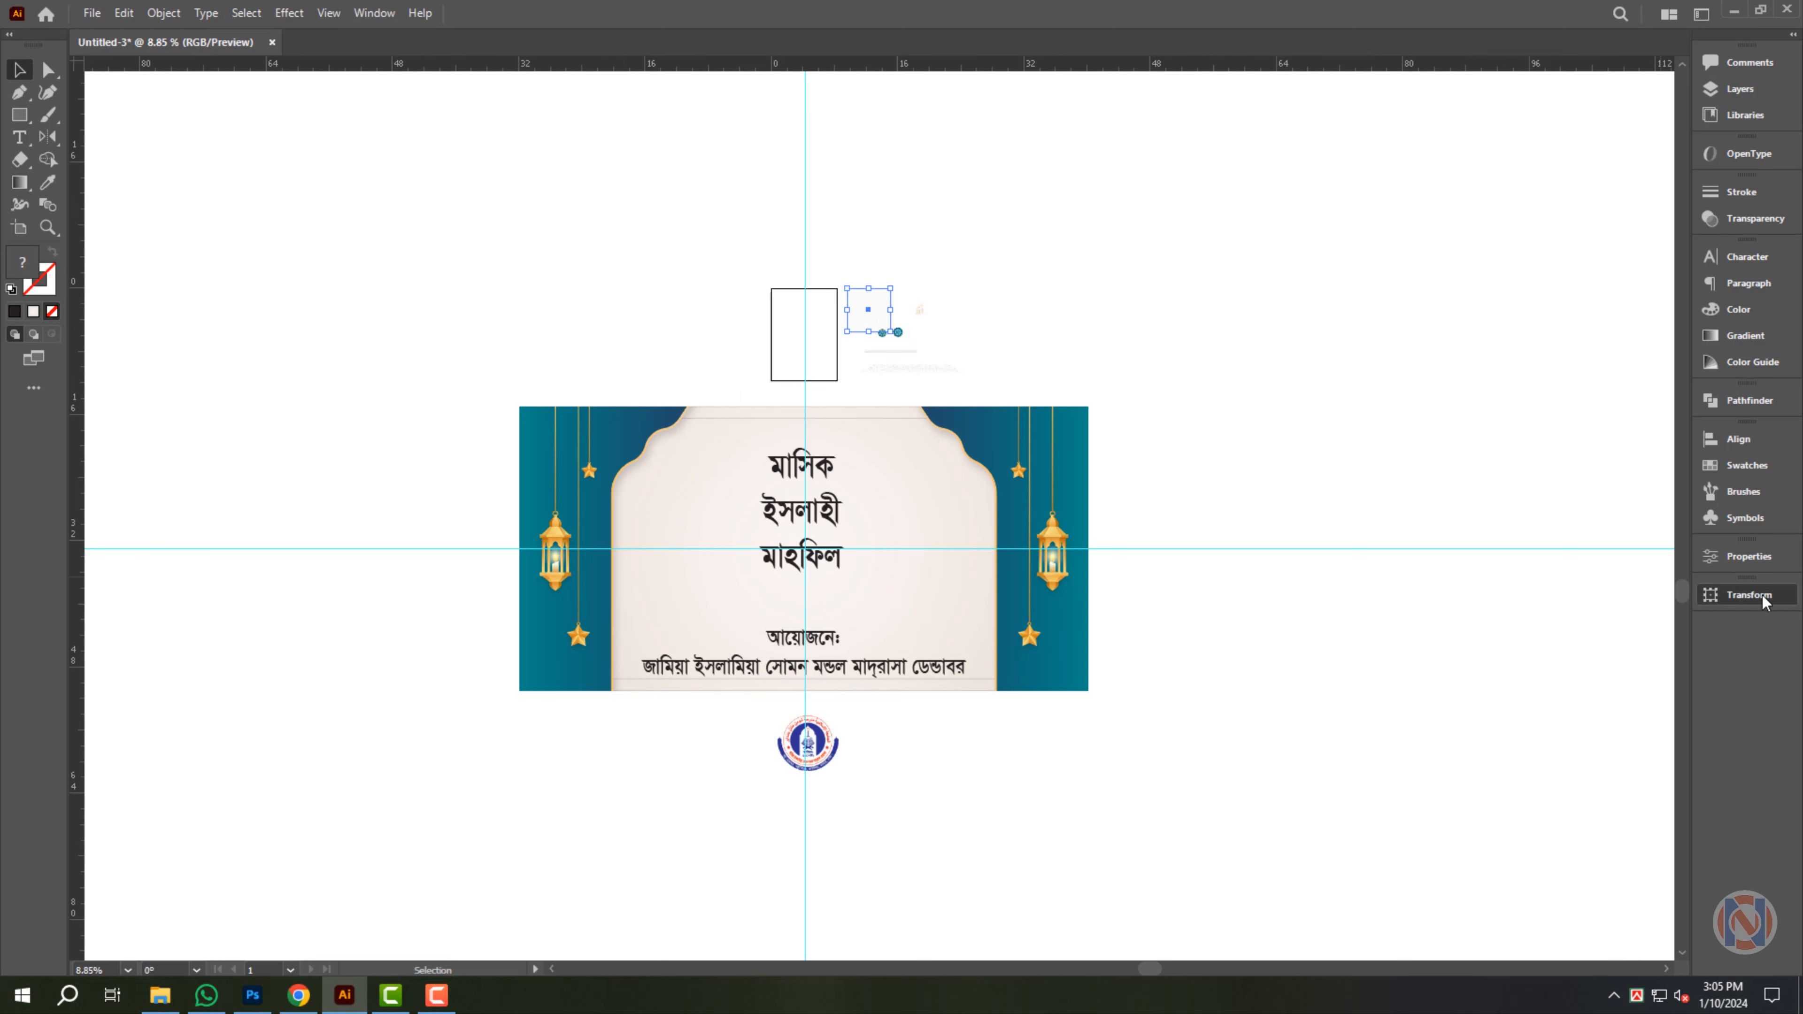
{"action": "left_click", "coordinate": [1748, 596]}
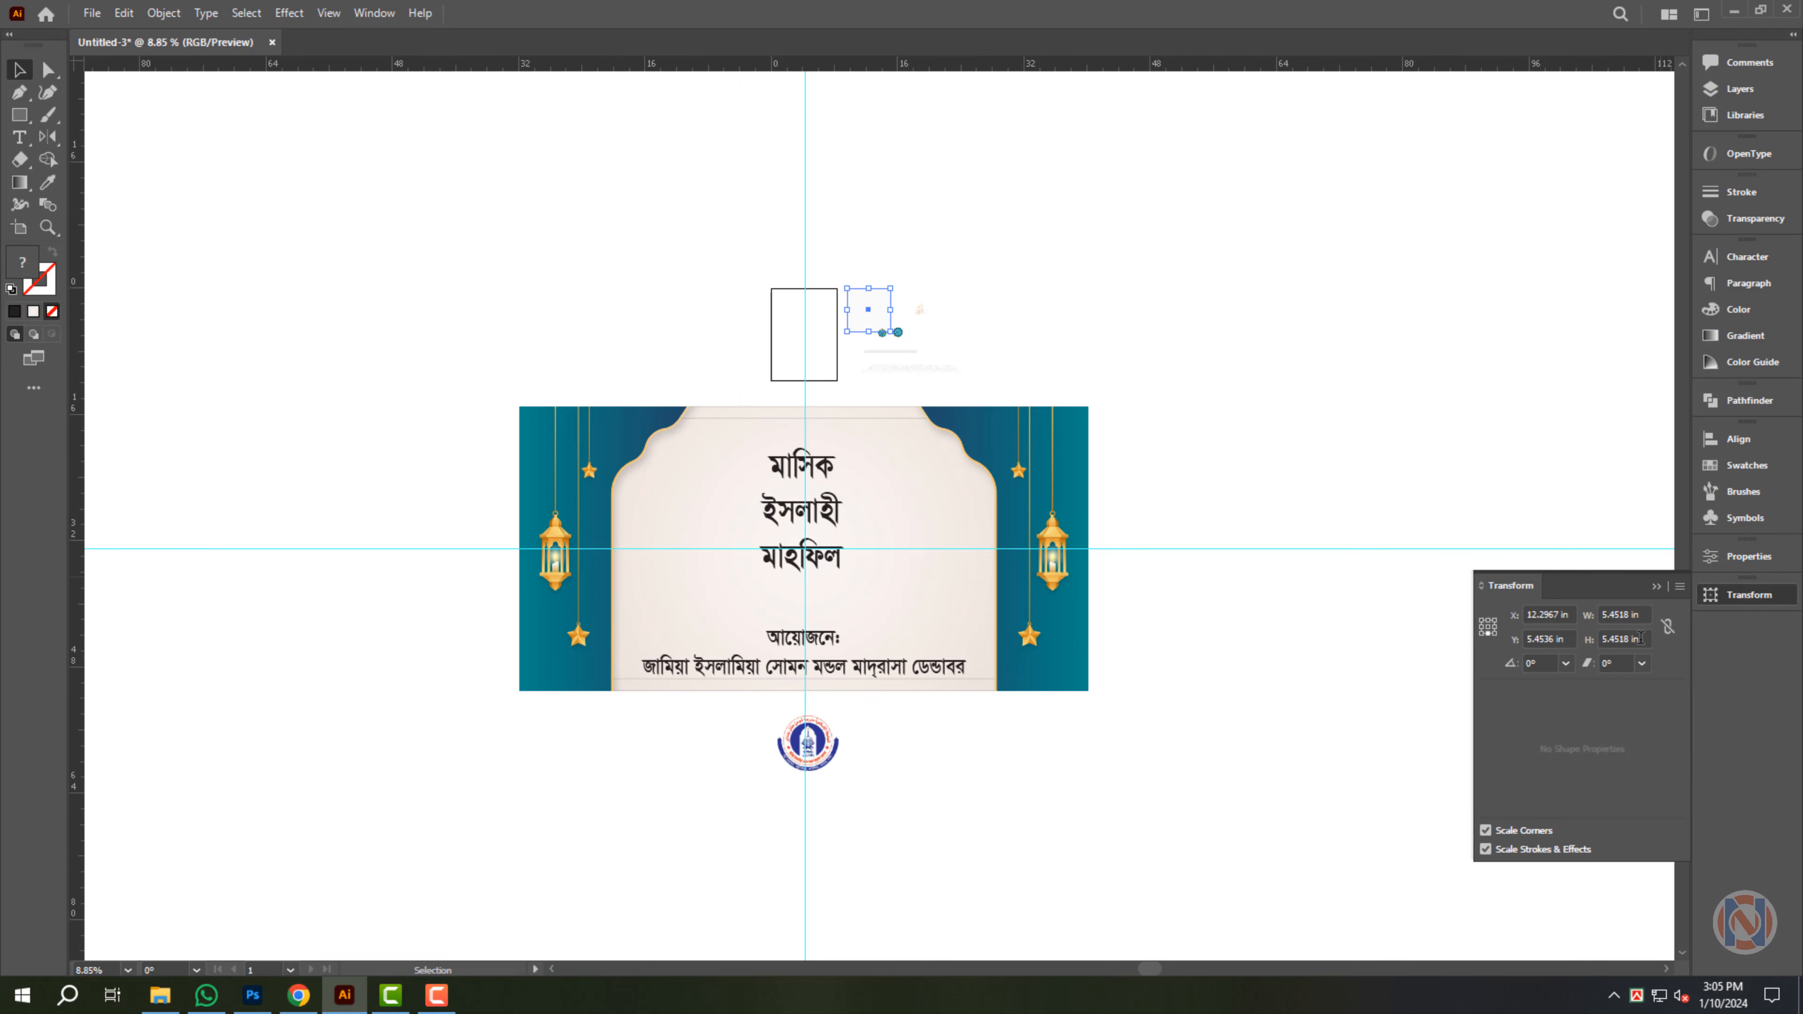
{"action": "key", "text": "Return"}
- Move the geometric pattern over the banner's center and enlarge it to about 53.2 × 53.2 in
{"action": "left_click_drag", "start_coordinate": [906, 245], "coordinate": [885, 564]}
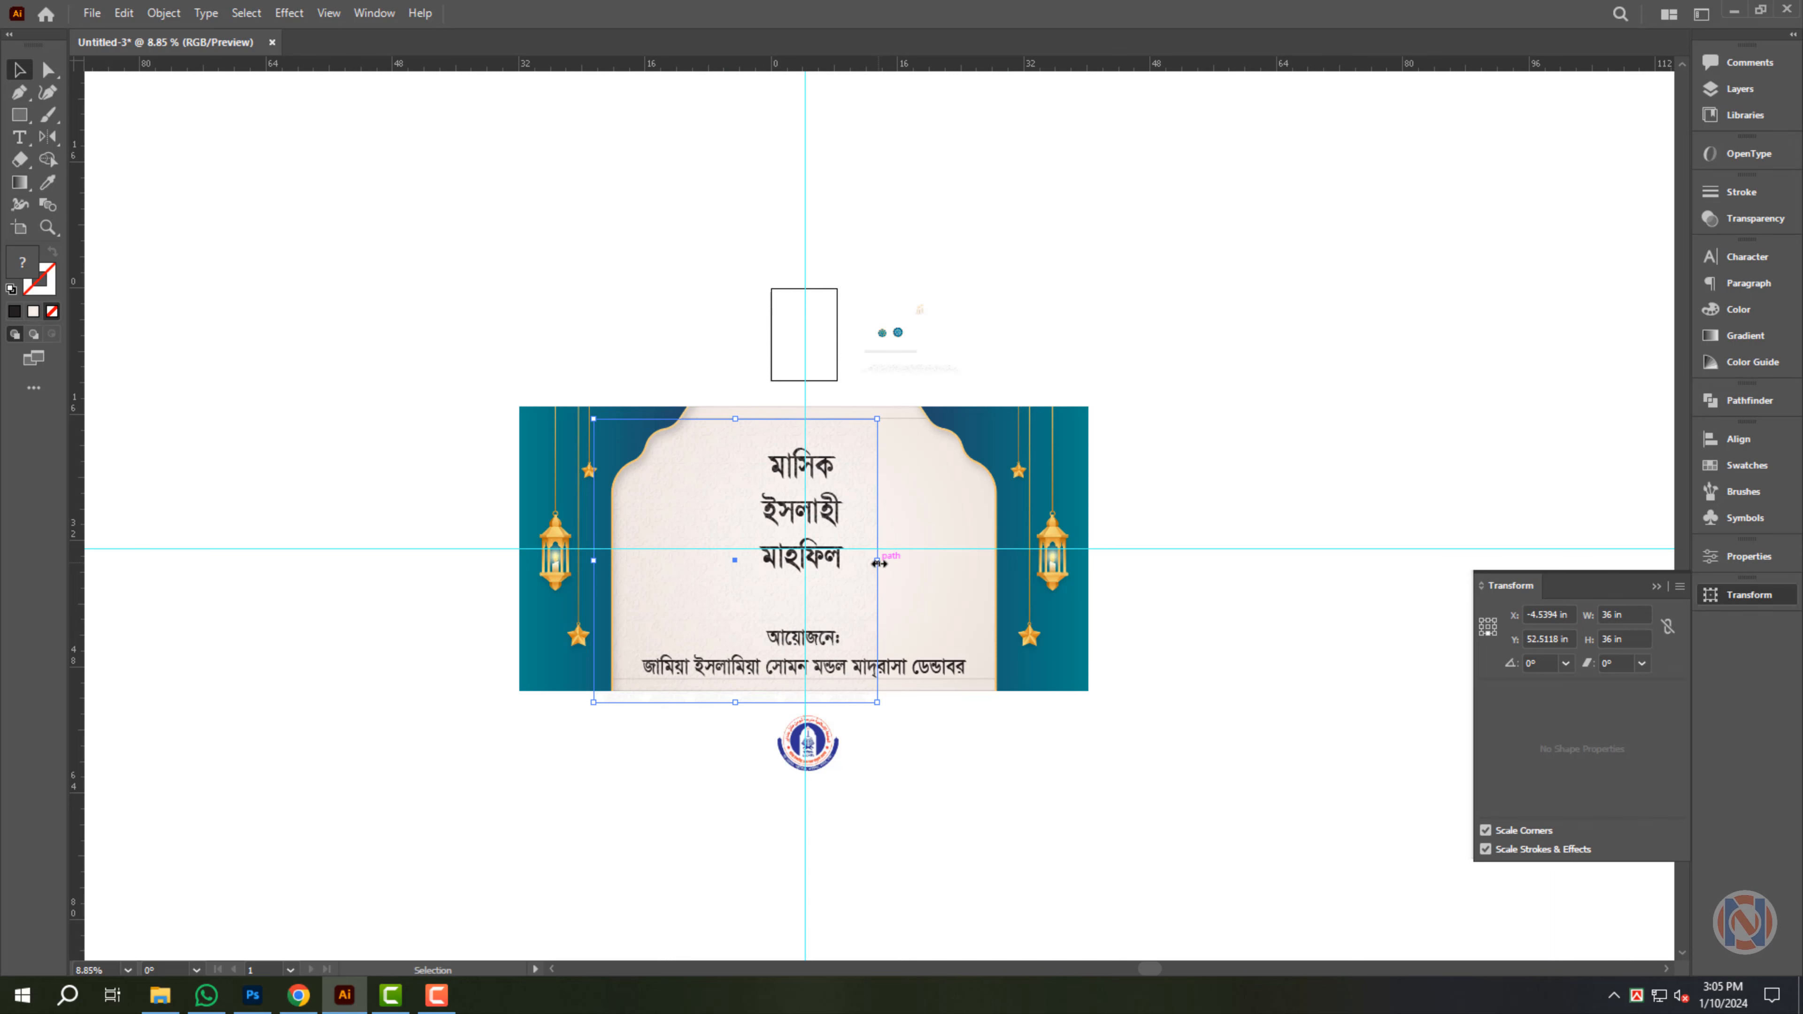
{"action": "left_click_drag", "start_coordinate": [999, 558], "coordinate": [1015, 560]}
{"action": "left_click_drag", "start_coordinate": [827, 549], "coordinate": [1022, 604]}
{"action": "left_click", "coordinate": [1451, 400]}
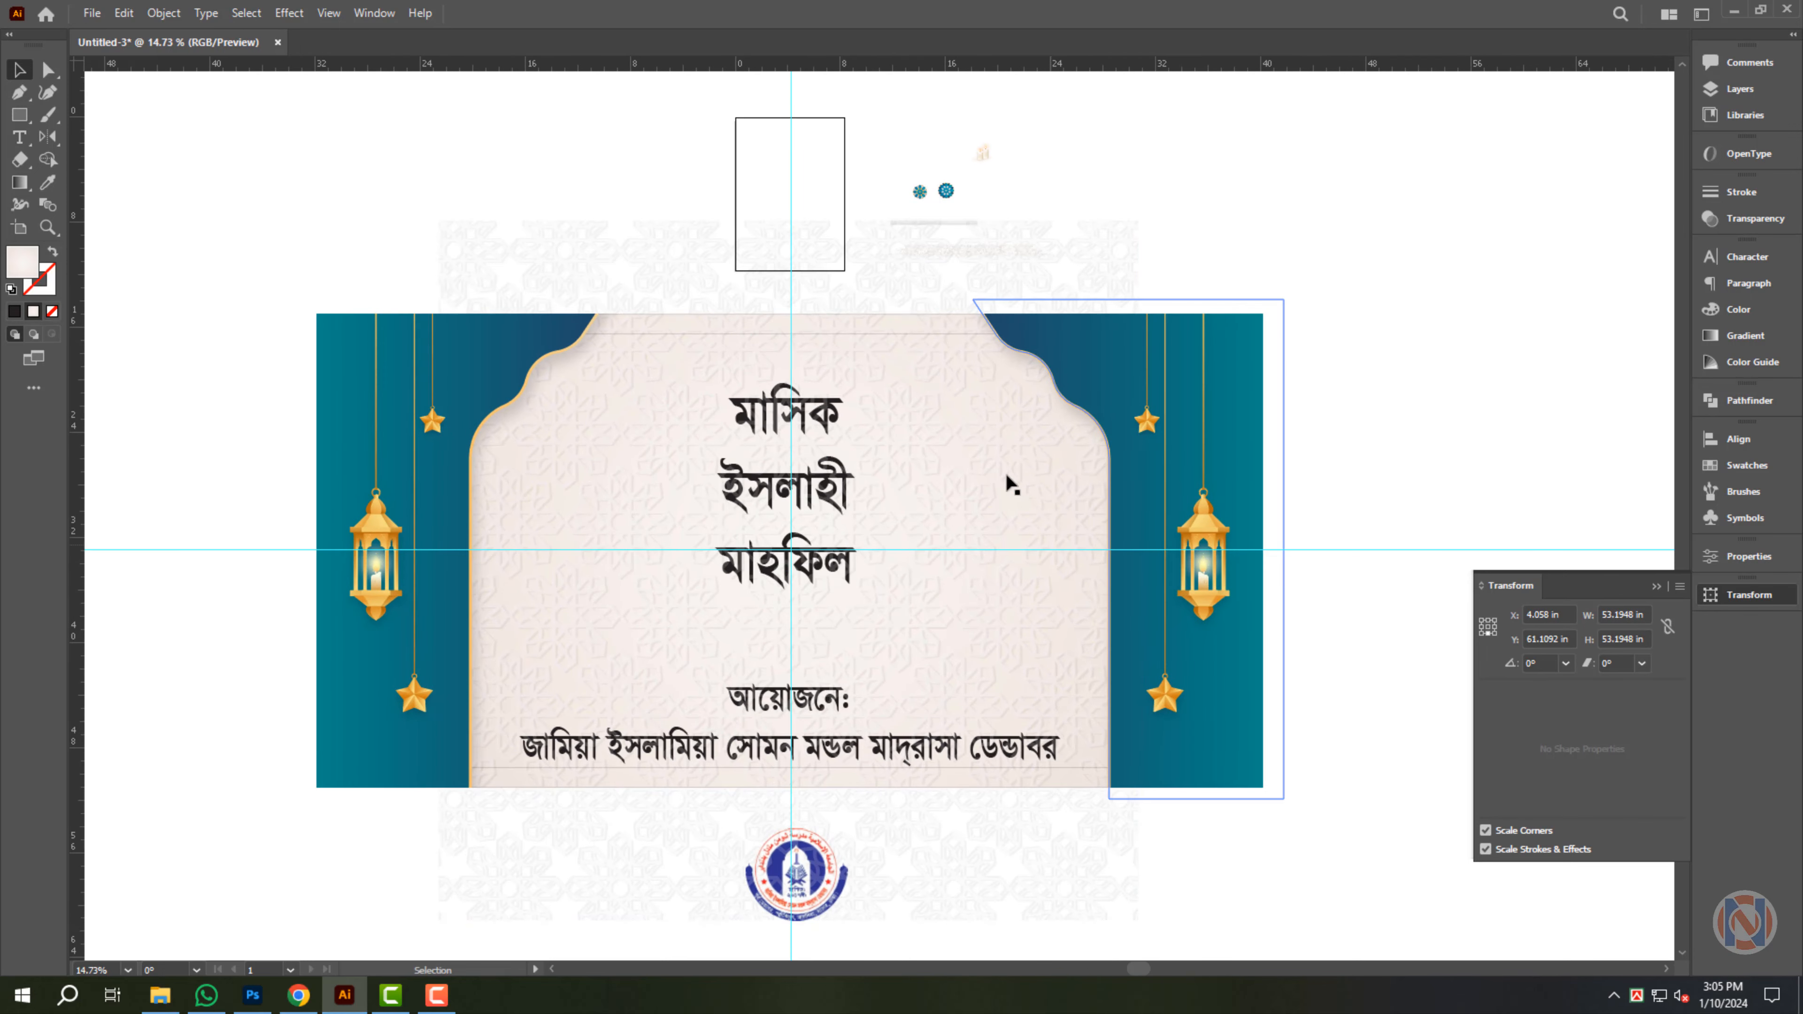
- Send the geometric pattern behind the panels and text, and copy the gradient background before sending it behind the pattern
{"action": "left_click", "coordinate": [995, 462]}
{"action": "key", "text": "ctrl+shift+bracketleft"}
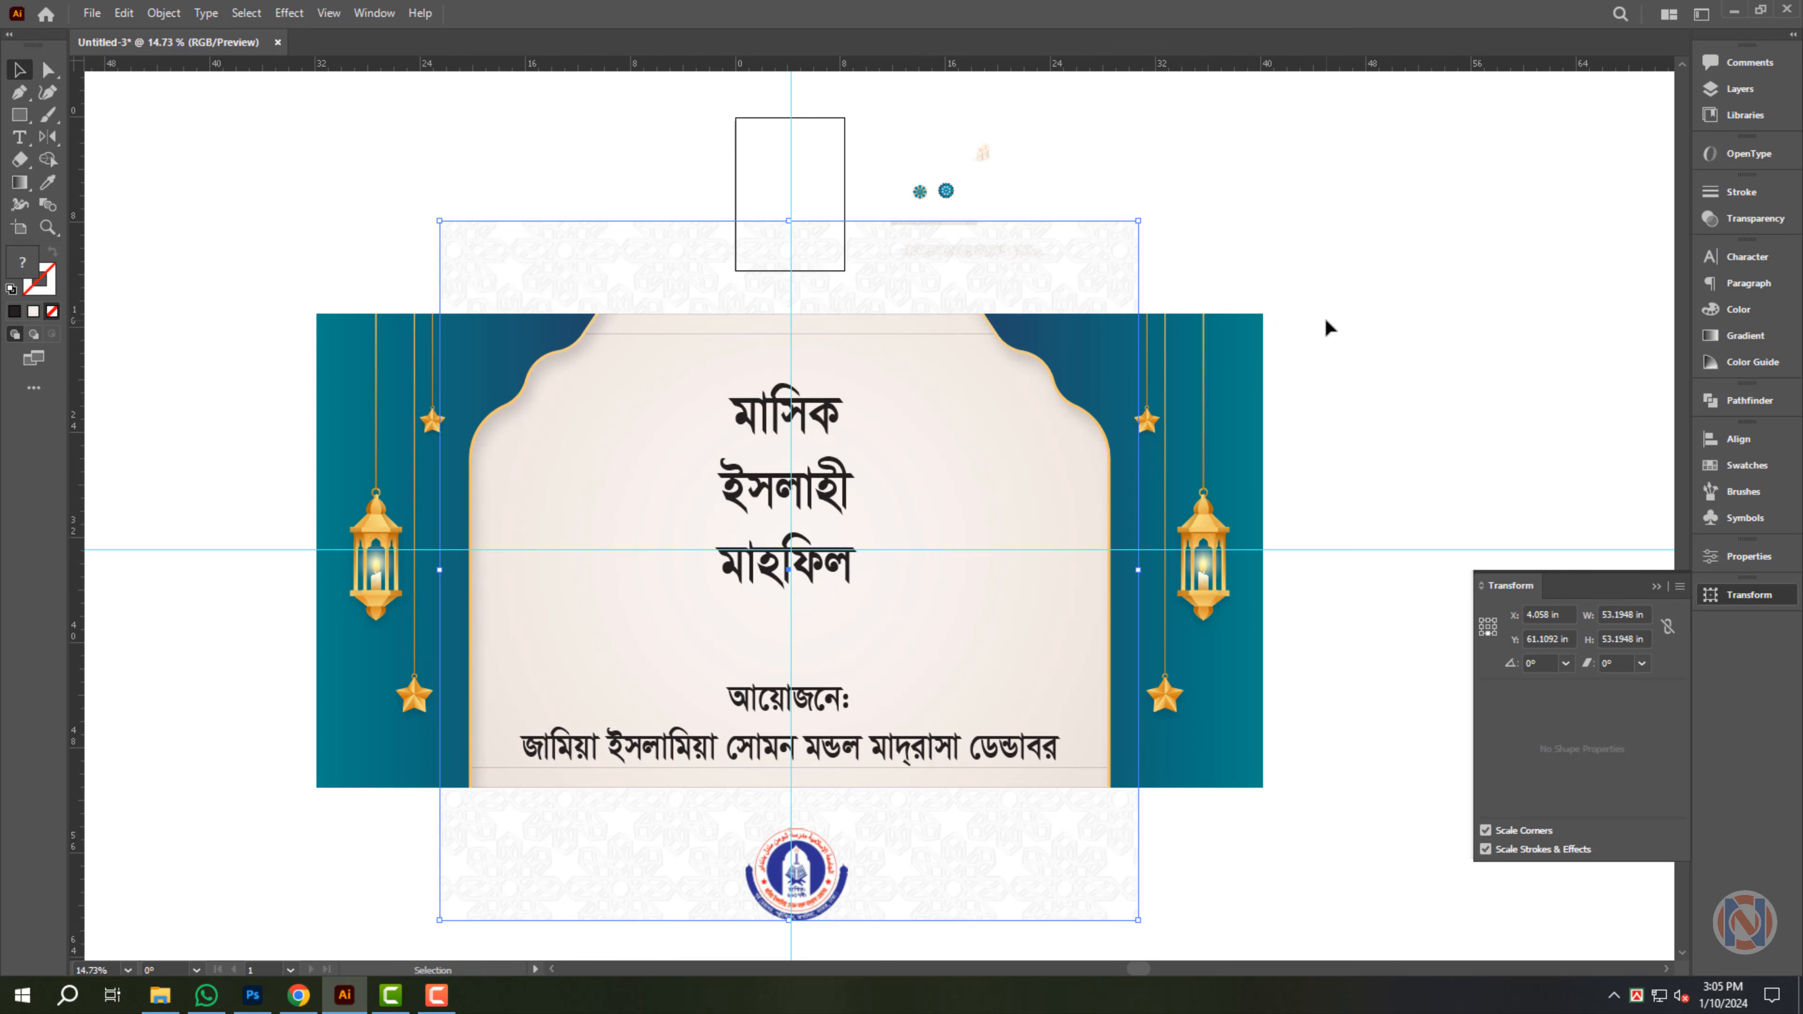
{"action": "left_click", "coordinate": [983, 502]}
{"action": "key", "text": "ctrl+c"}
{"action": "key", "text": "ctrl+shift+bracketleft"}
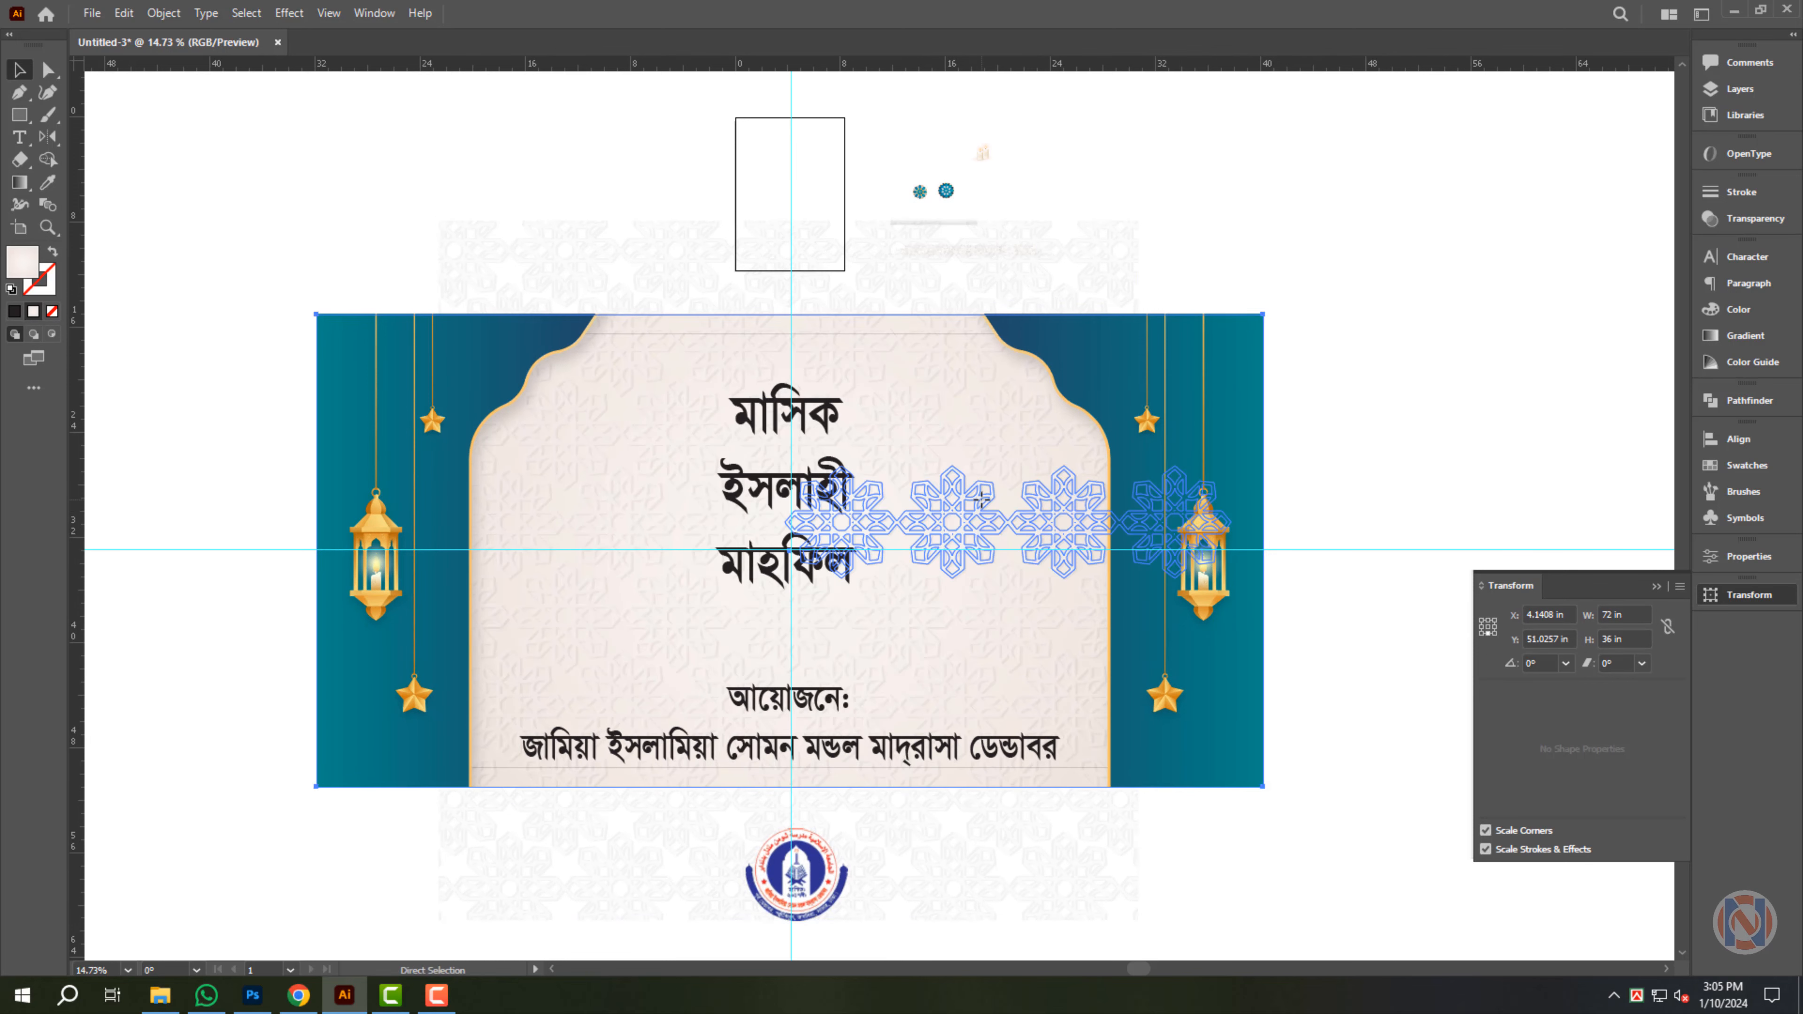
- Place the background copy in front at the same position and use it as a clipping mask for the pattern
{"action": "key", "text": "ctrl+shift+bracketright"}
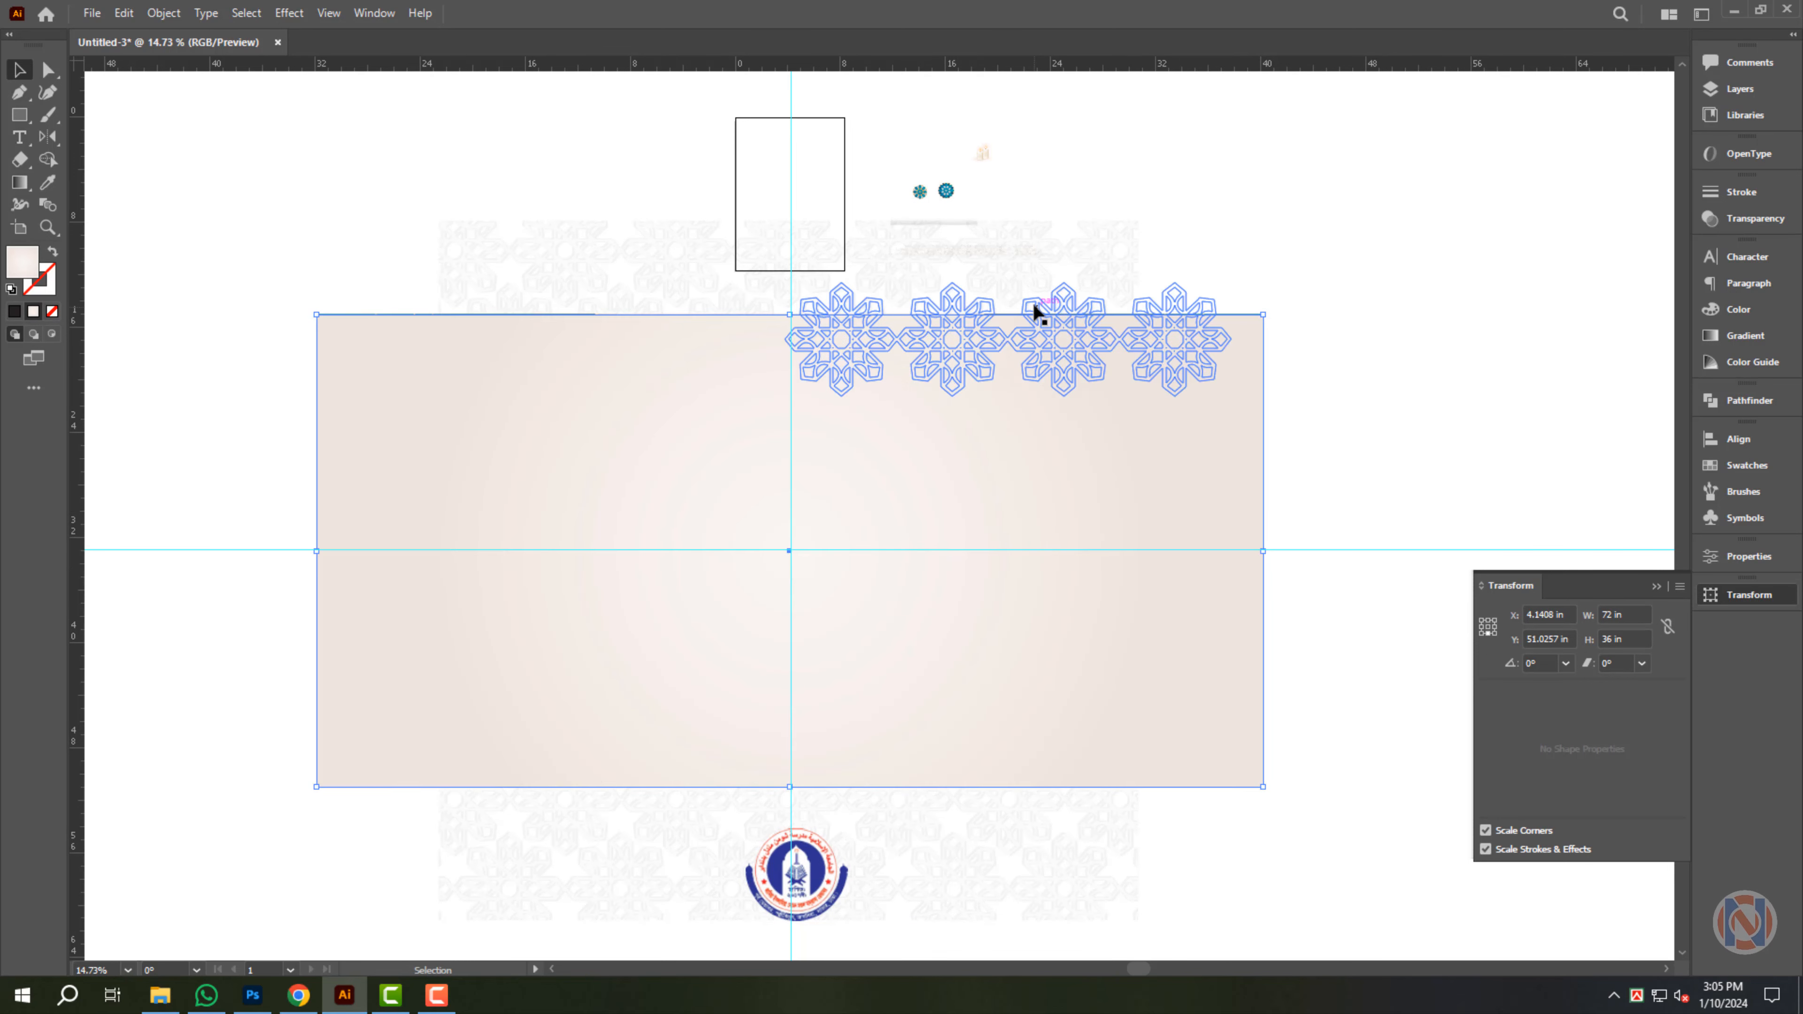
{"action": "left_click", "coordinate": [1135, 246], "text": "shift"}
{"action": "key", "text": "ctrl+7"}
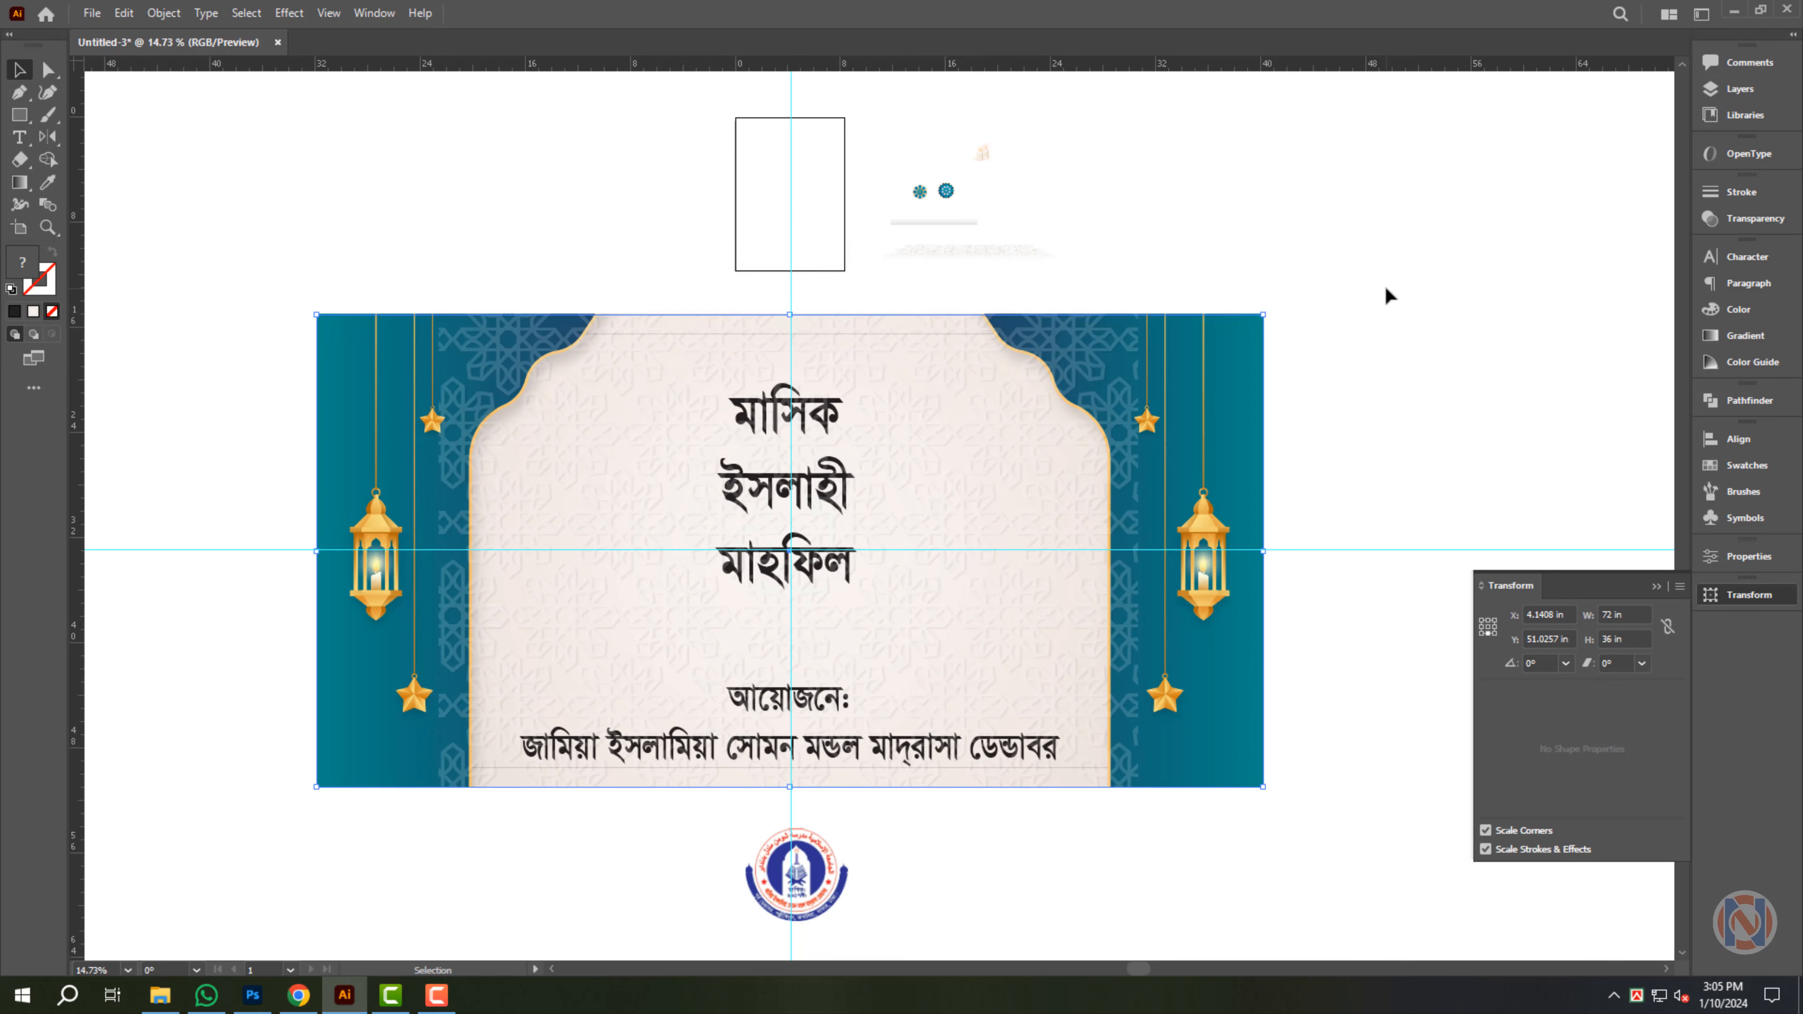
- Stack the clipped pattern directly above the gradient background, behind the teal panels and text
{"action": "key", "text": "ctrl+shift+bracketleft"}
{"action": "key", "text": "ctrl+bracketright"}
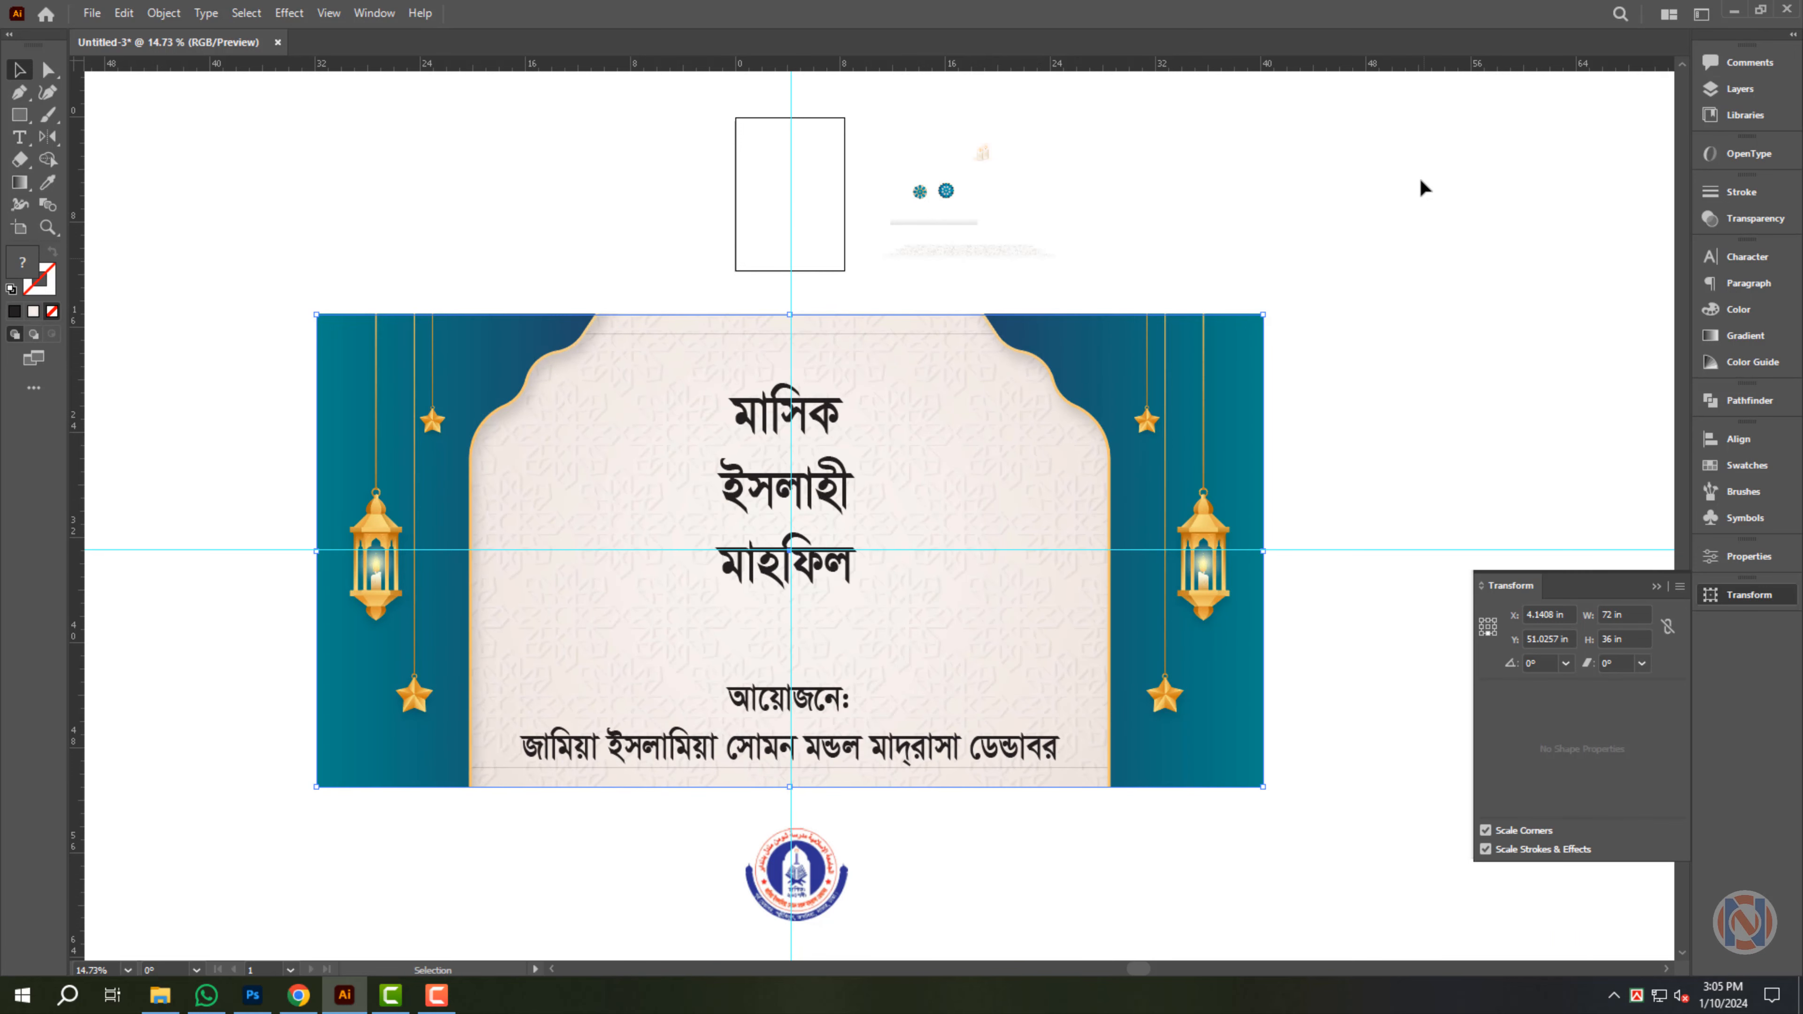
{"action": "left_click", "coordinate": [1420, 181]}
- Enlarge the two blue flower ornaments together to about 11.03 × 4.48 in and move them onto the banner's cream area
{"action": "scroll", "coordinate": [674, 466], "scroll_direction": "down", "scroll_amount": 1}
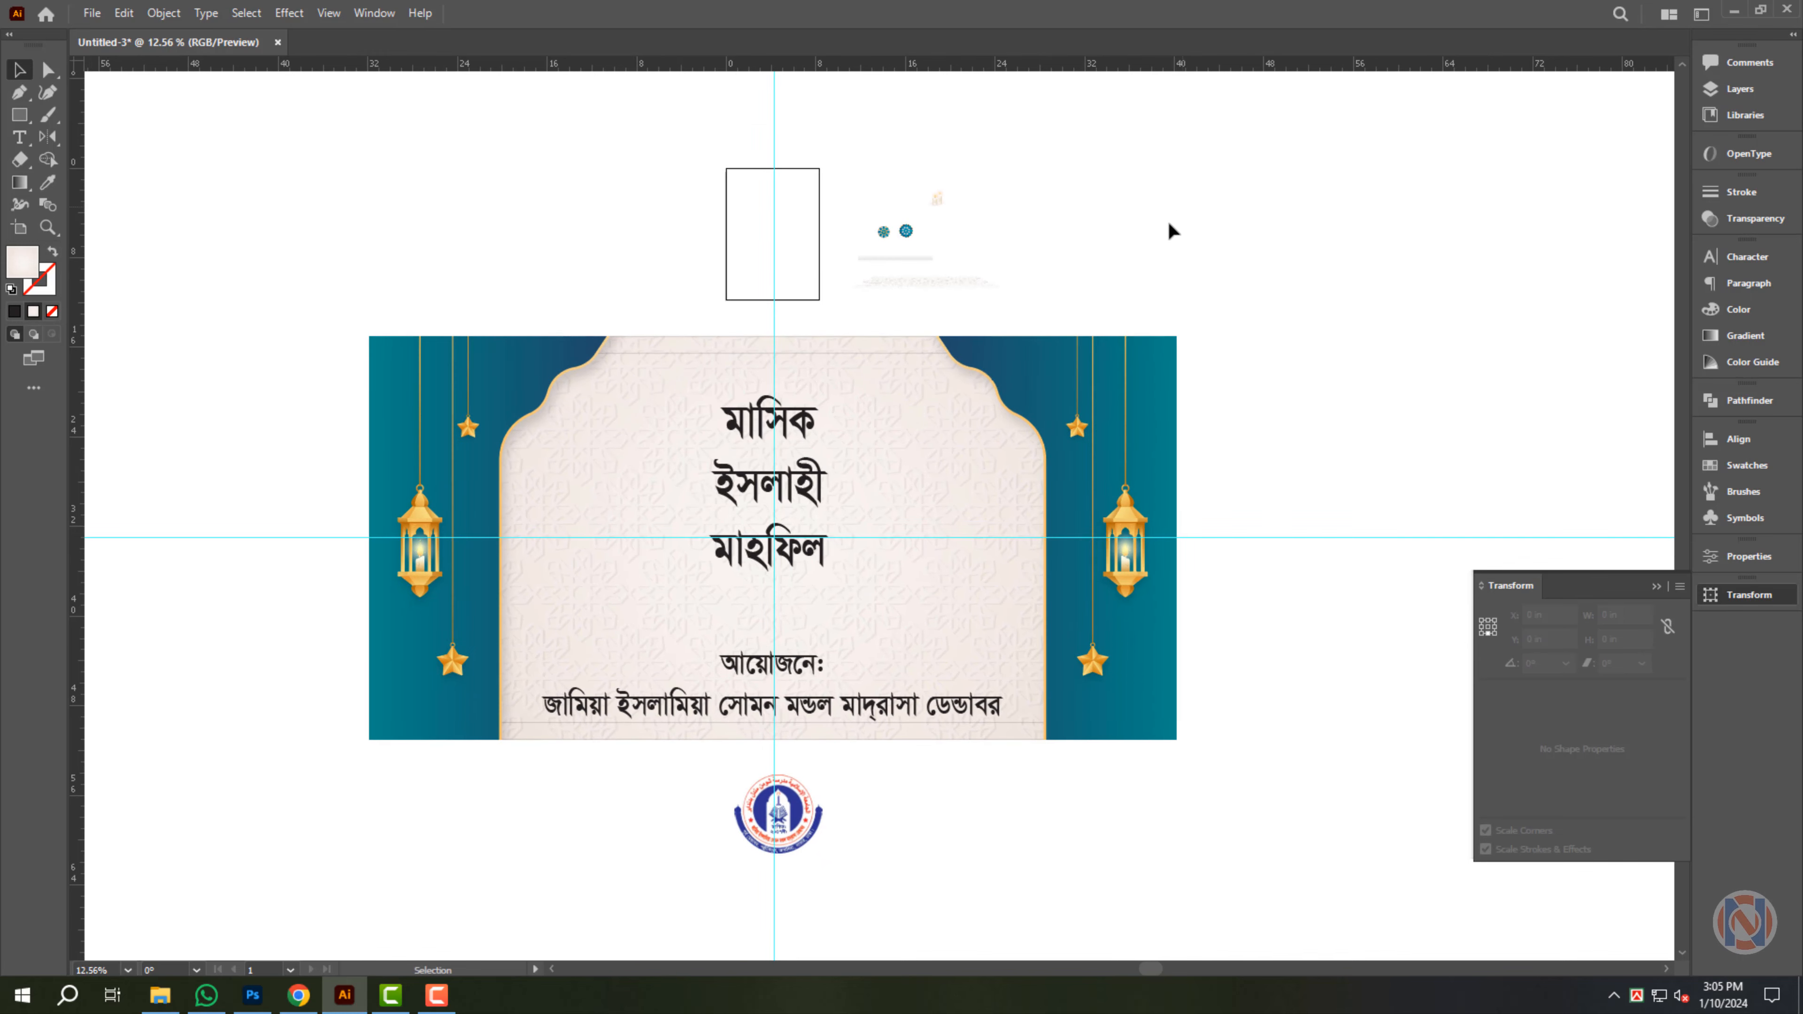
{"action": "left_click_drag", "start_coordinate": [890, 219], "coordinate": [934, 221]}
{"action": "left_click_drag", "start_coordinate": [1058, 350], "coordinate": [1094, 284]}
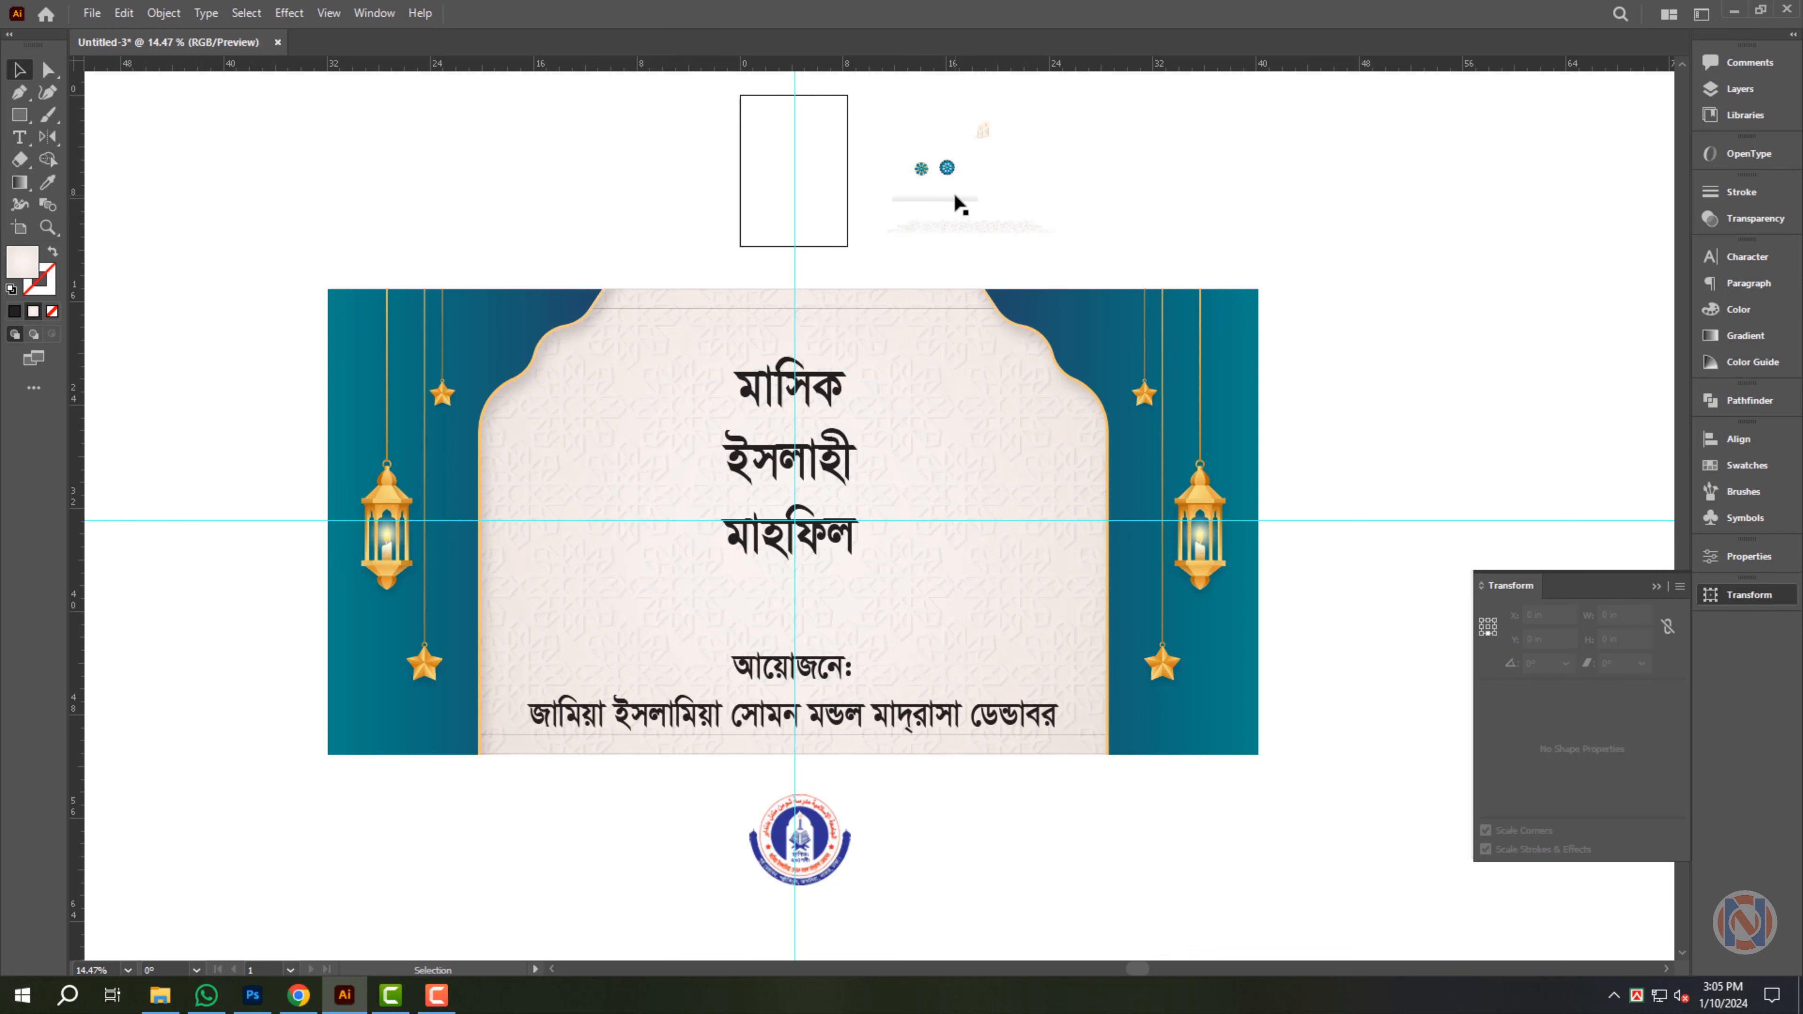
{"action": "left_click", "coordinate": [950, 173]}
{"action": "scroll", "coordinate": [929, 181], "scroll_direction": "up", "scroll_amount": 5}
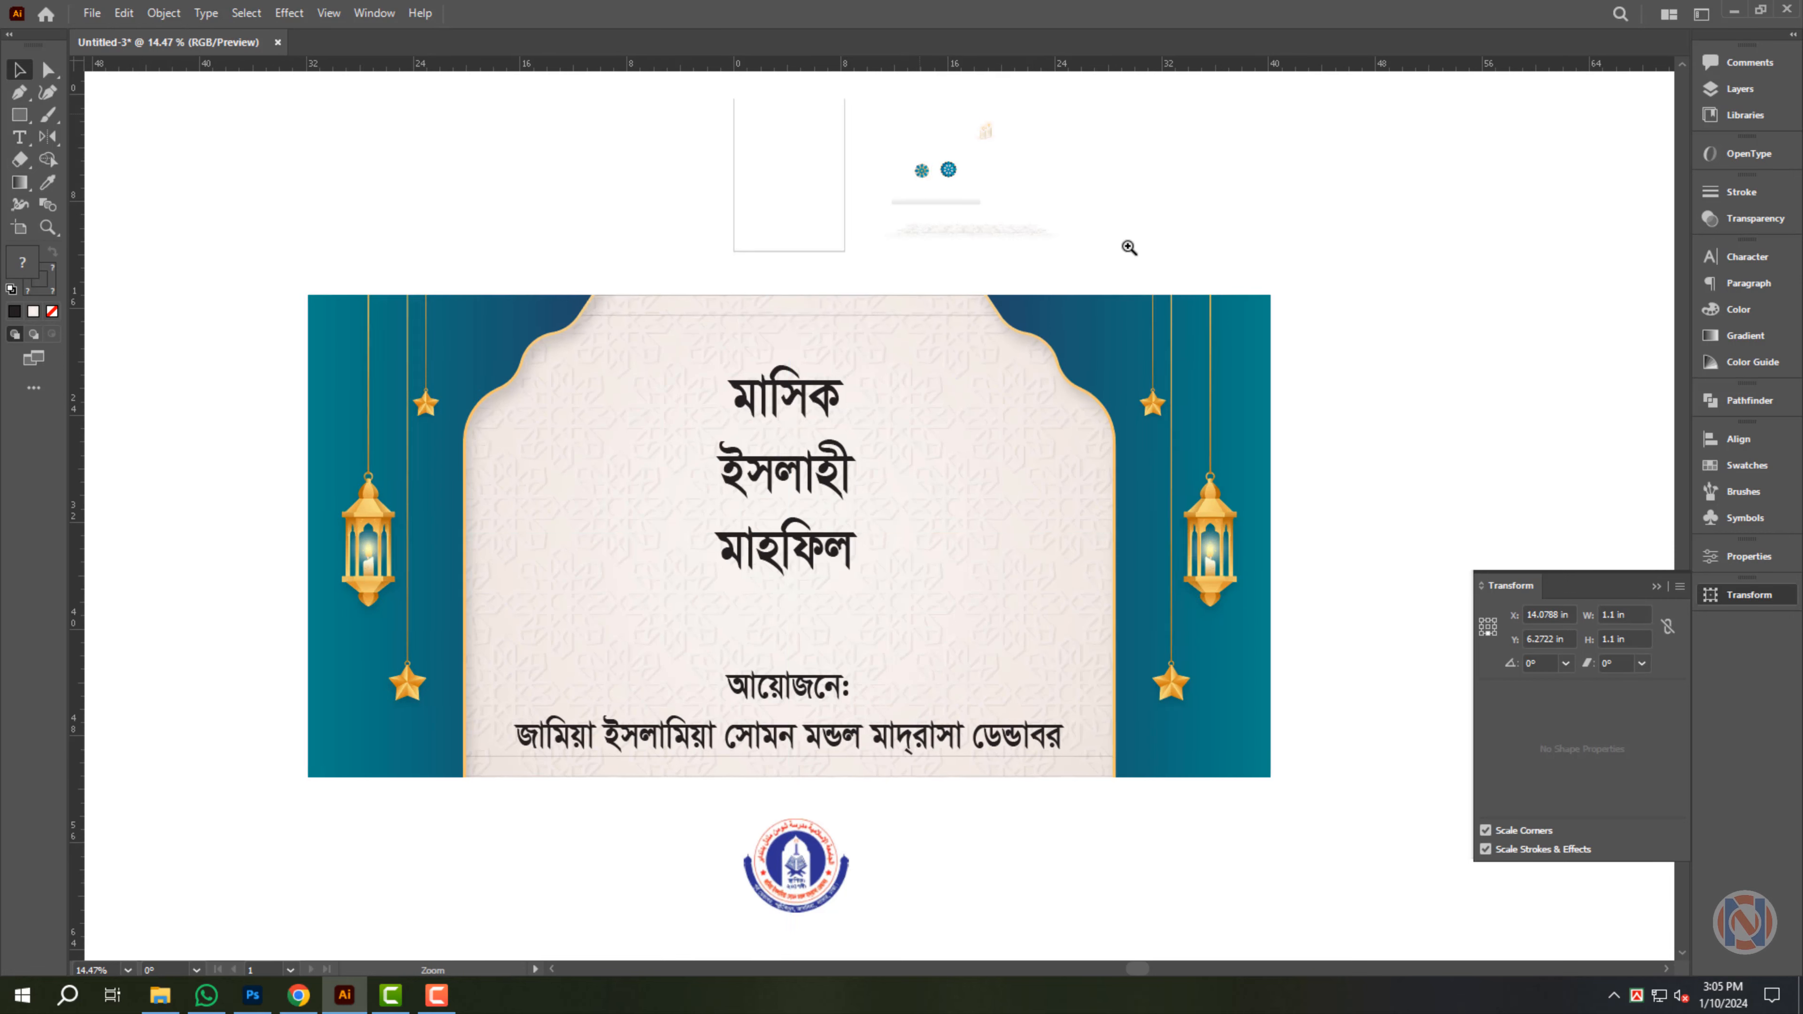
{"action": "left_click", "coordinate": [926, 169]}
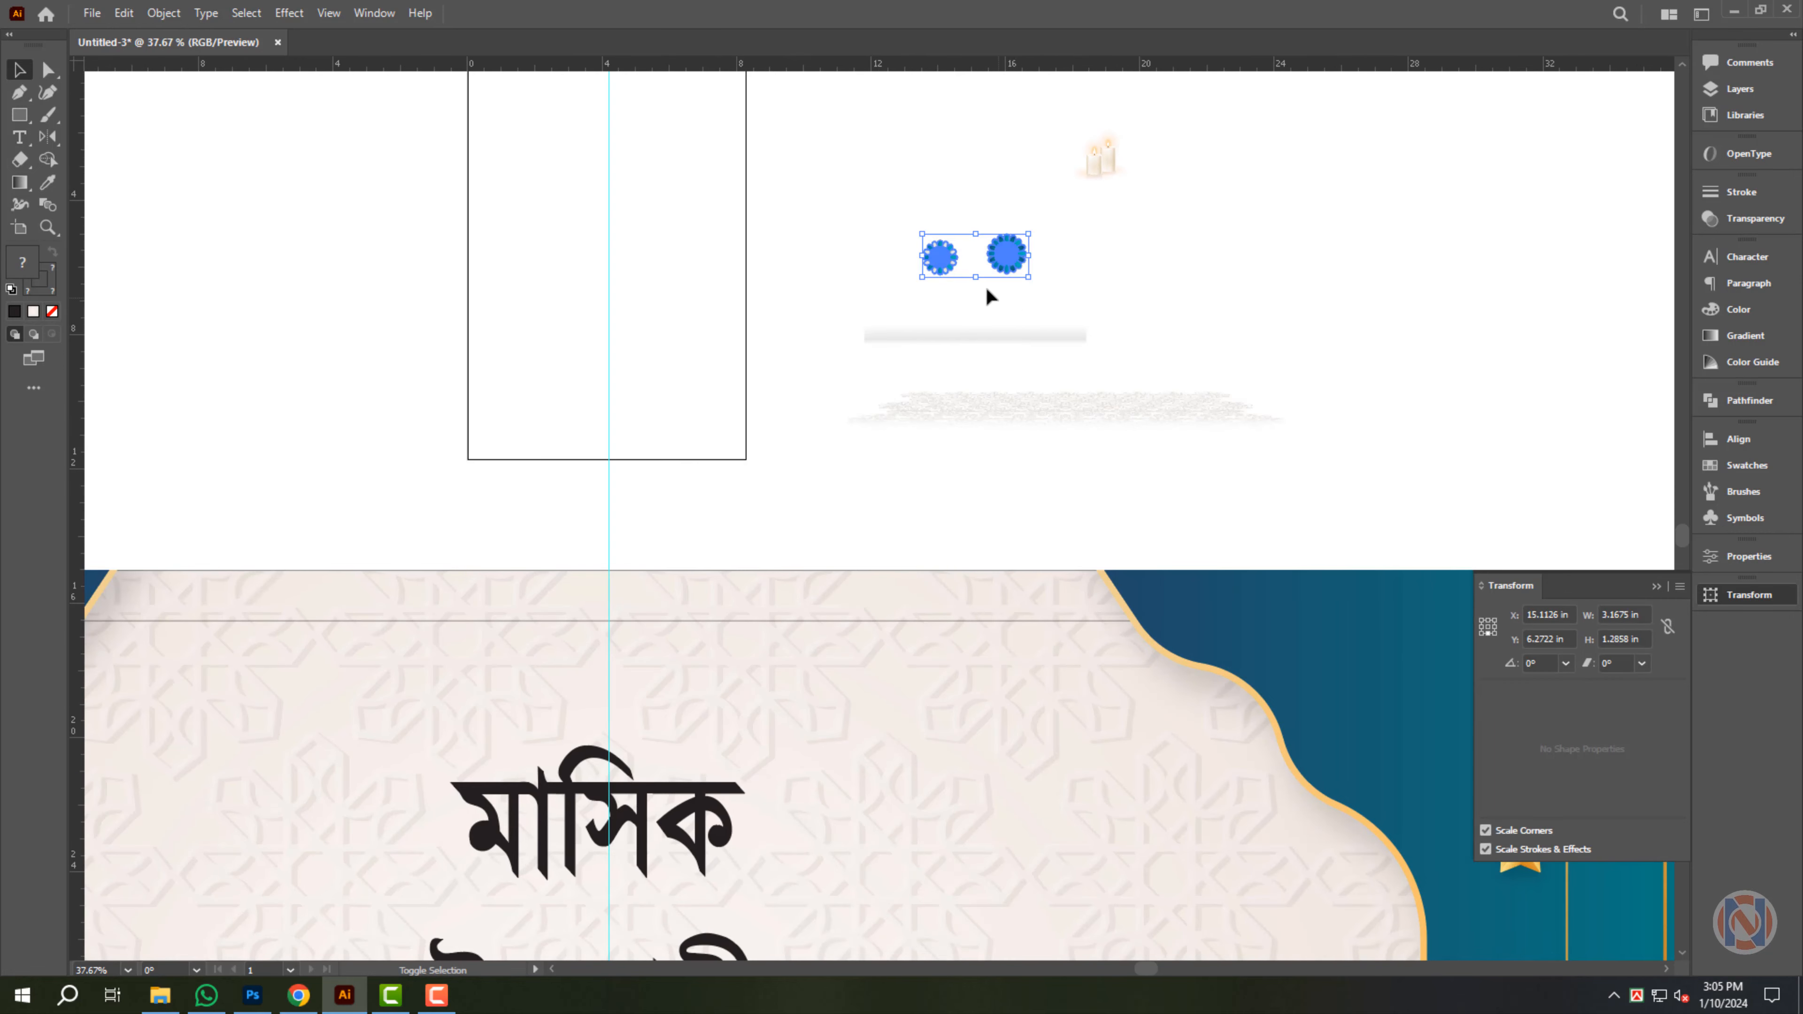
{"action": "left_click_drag", "start_coordinate": [990, 326], "coordinate": [982, 400]}
{"action": "scroll", "coordinate": [1042, 280], "scroll_direction": "down", "scroll_amount": 3}
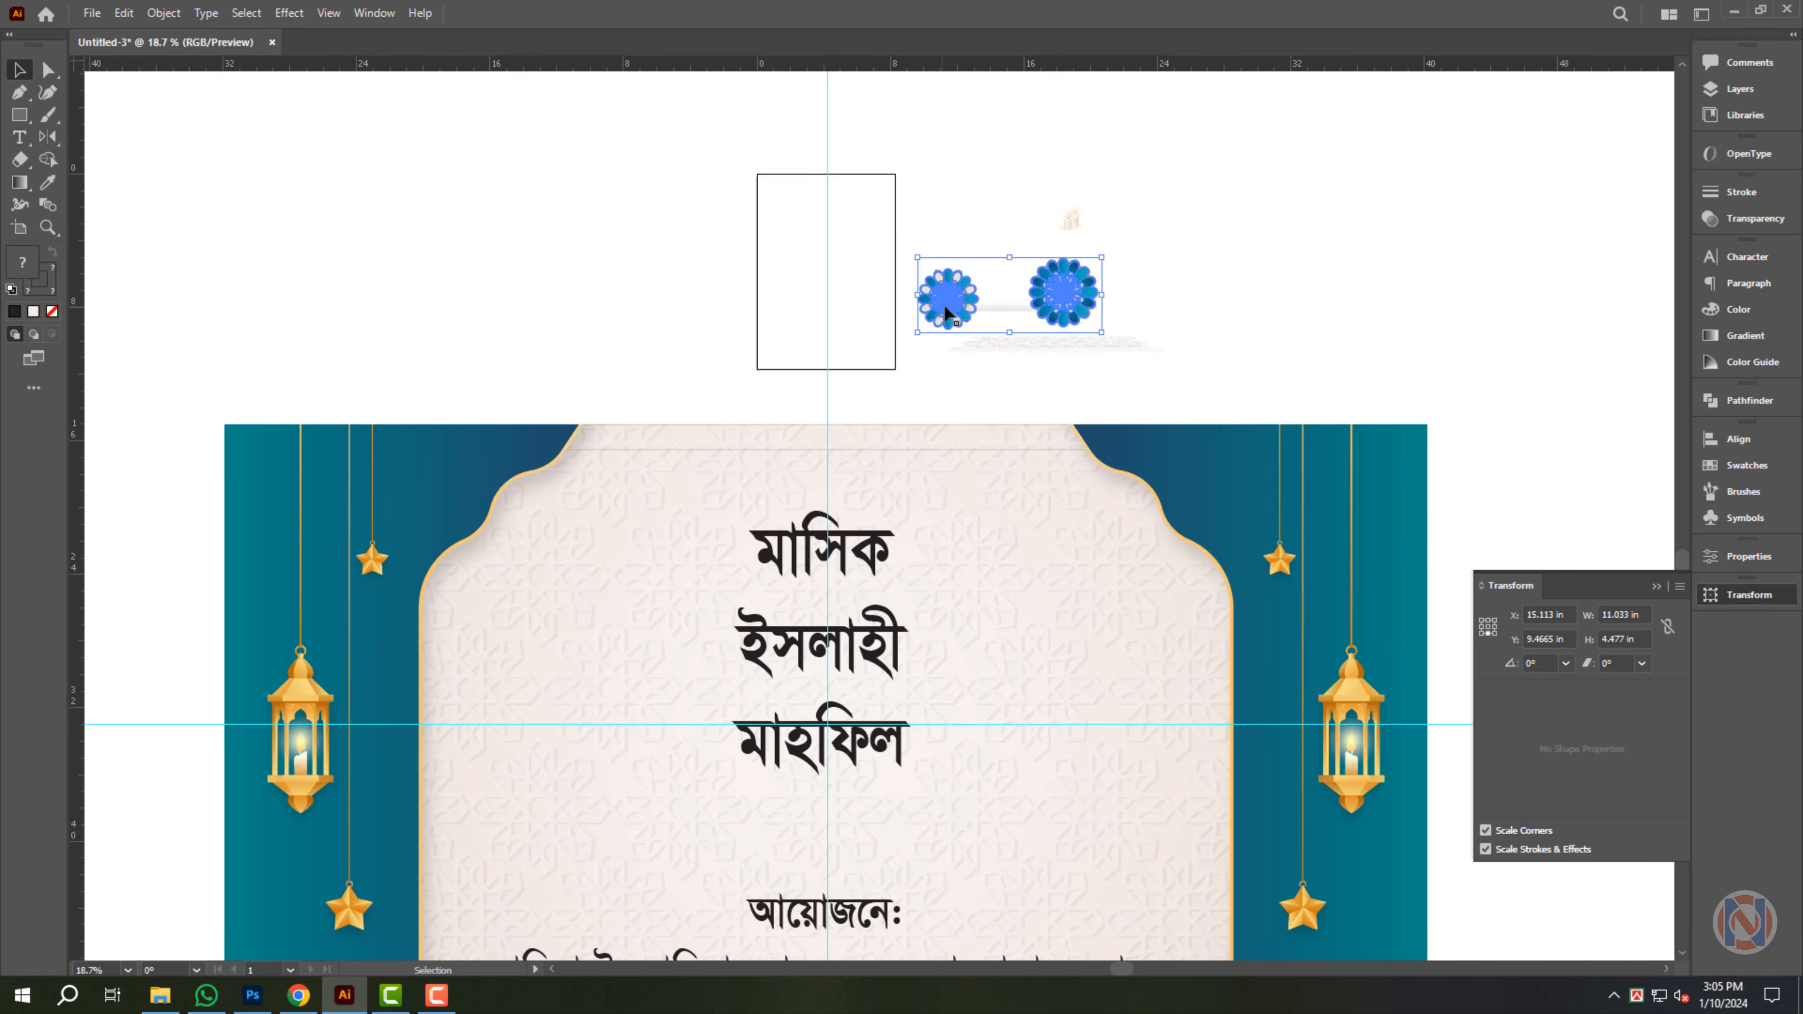
{"action": "left_click_drag", "start_coordinate": [943, 322], "coordinate": [866, 501]}
{"action": "key", "text": "z"}
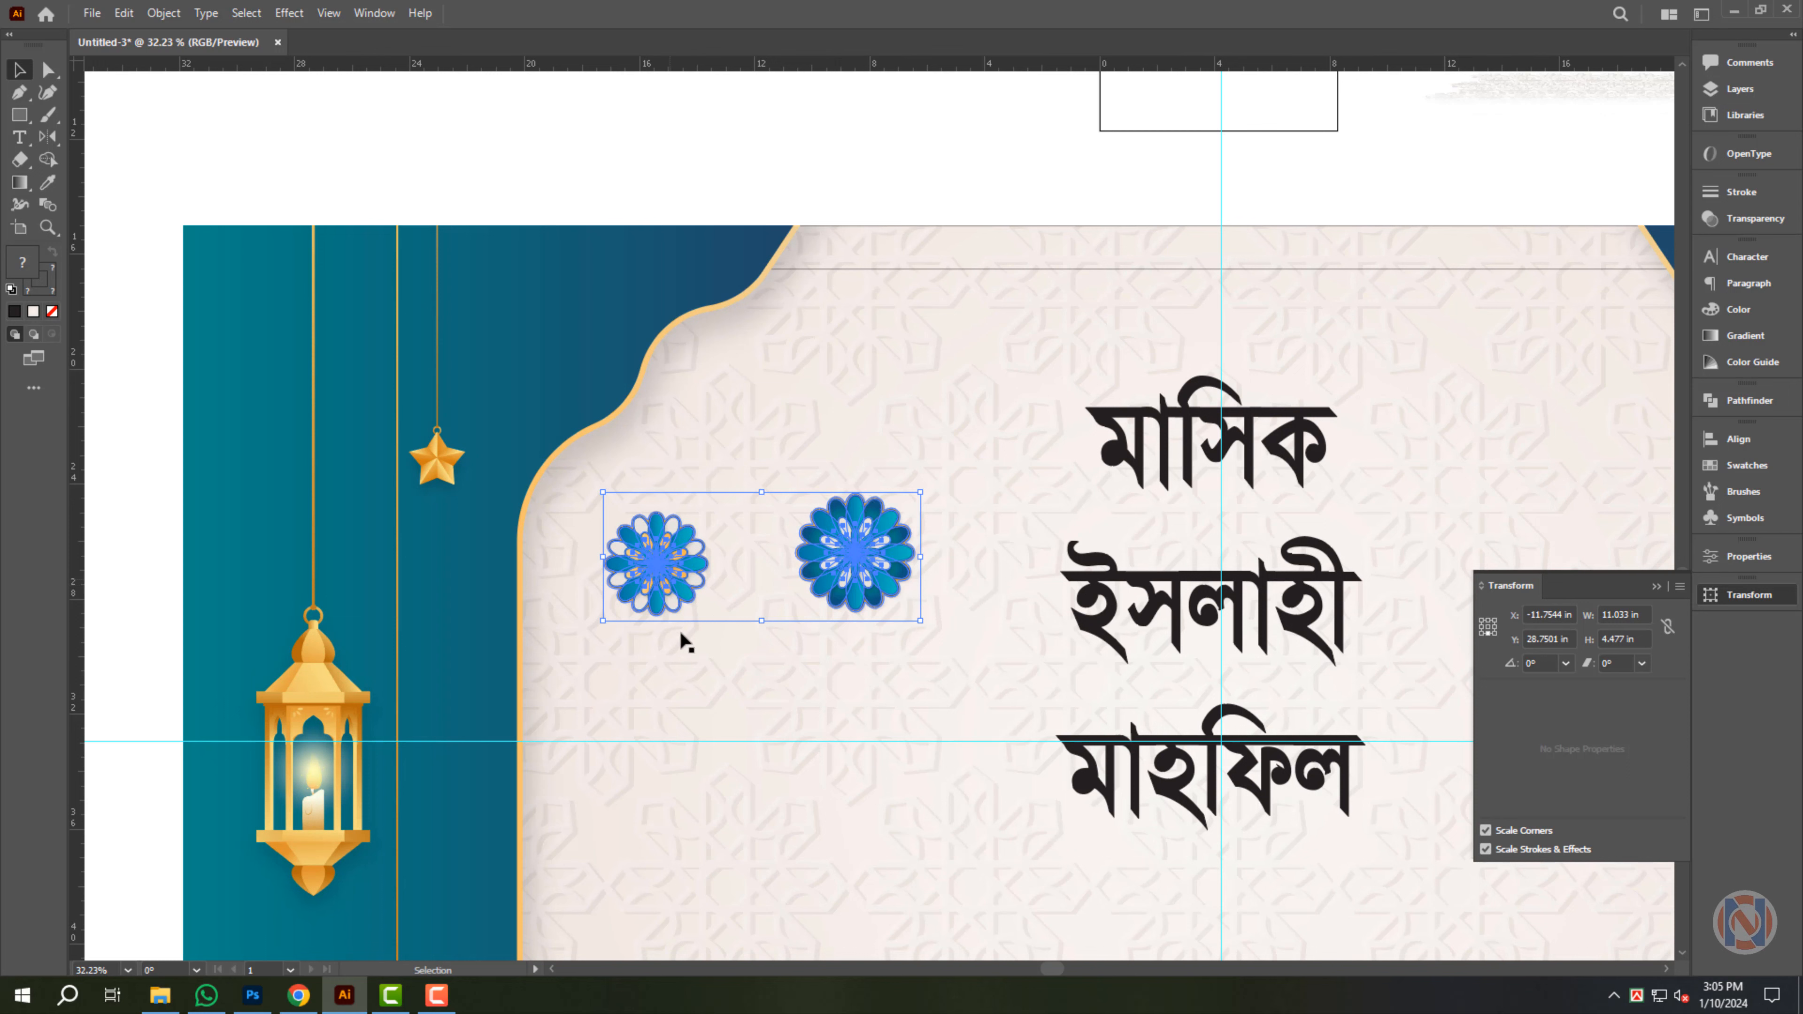
{"action": "left_click", "coordinate": [772, 532]}
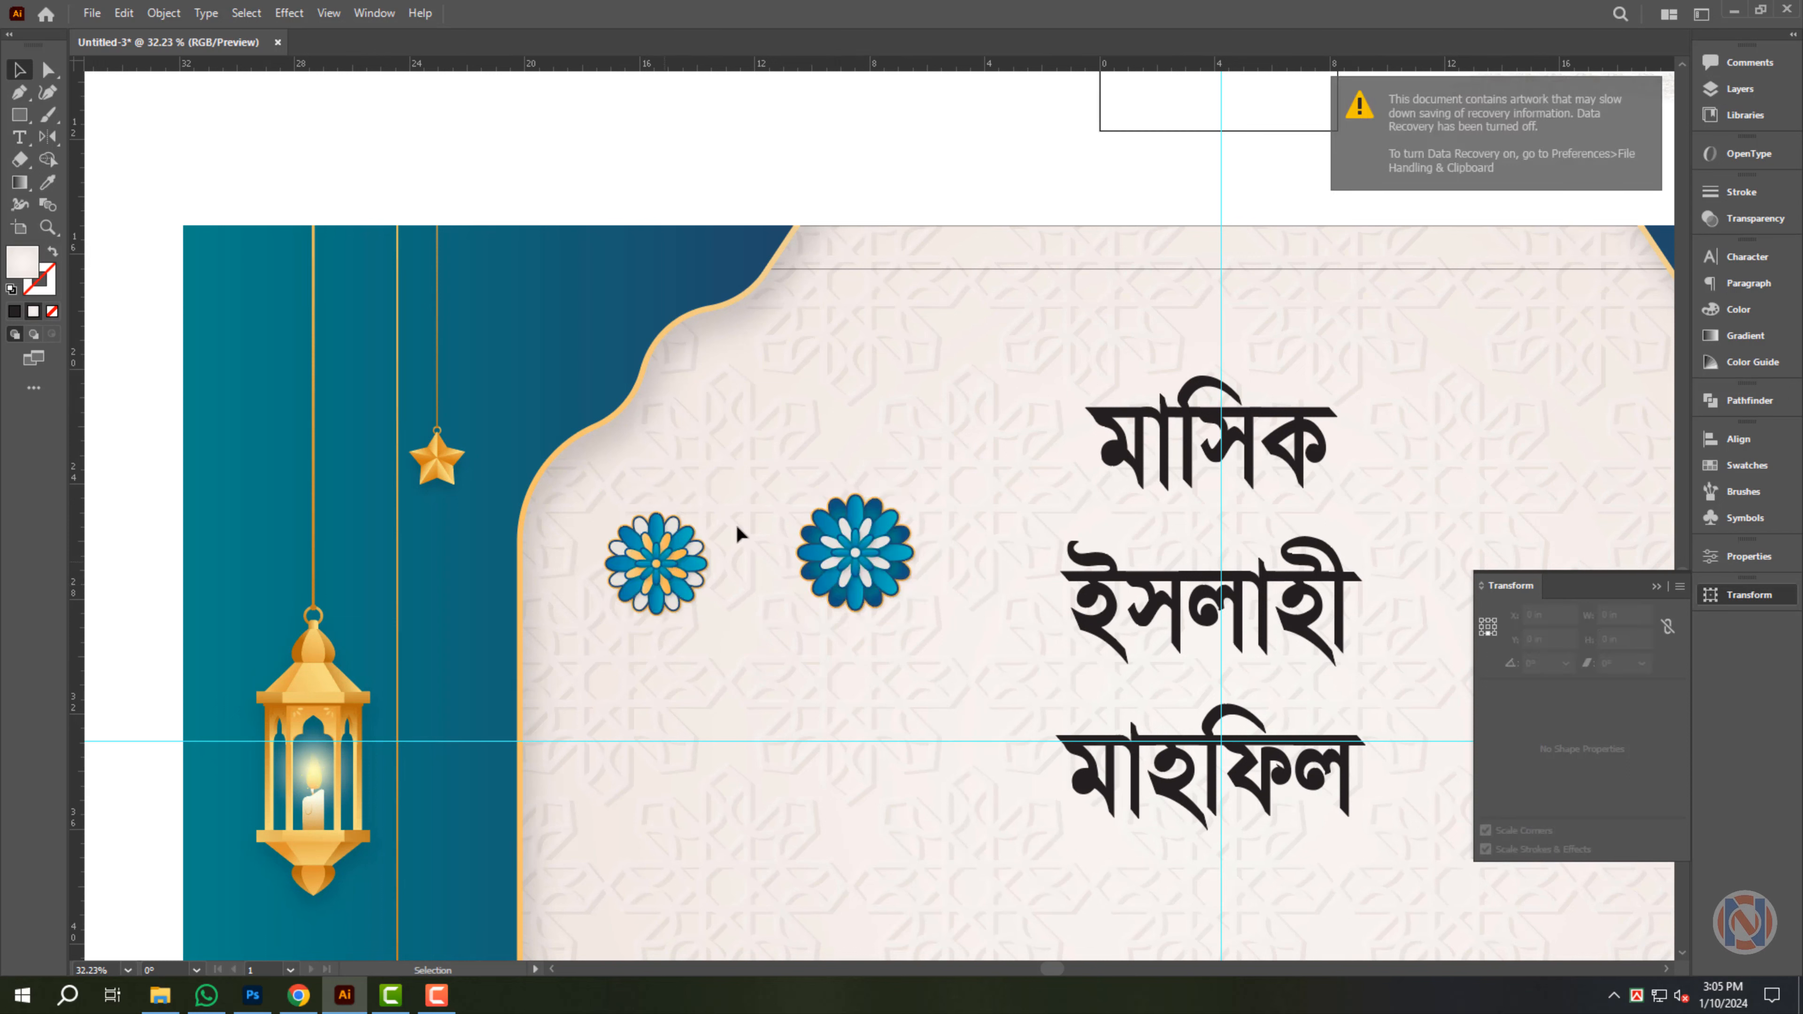
- Separate the two flowers and enlarge the solid blue one to about 11 in wide, tucking it behind the left teal panel's inner edge
{"action": "left_click_drag", "start_coordinate": [699, 553], "coordinate": [953, 409]}
{"action": "left_click_drag", "start_coordinate": [859, 568], "coordinate": [957, 759]}
{"action": "left_click_drag", "start_coordinate": [671, 655], "coordinate": [639, 621]}
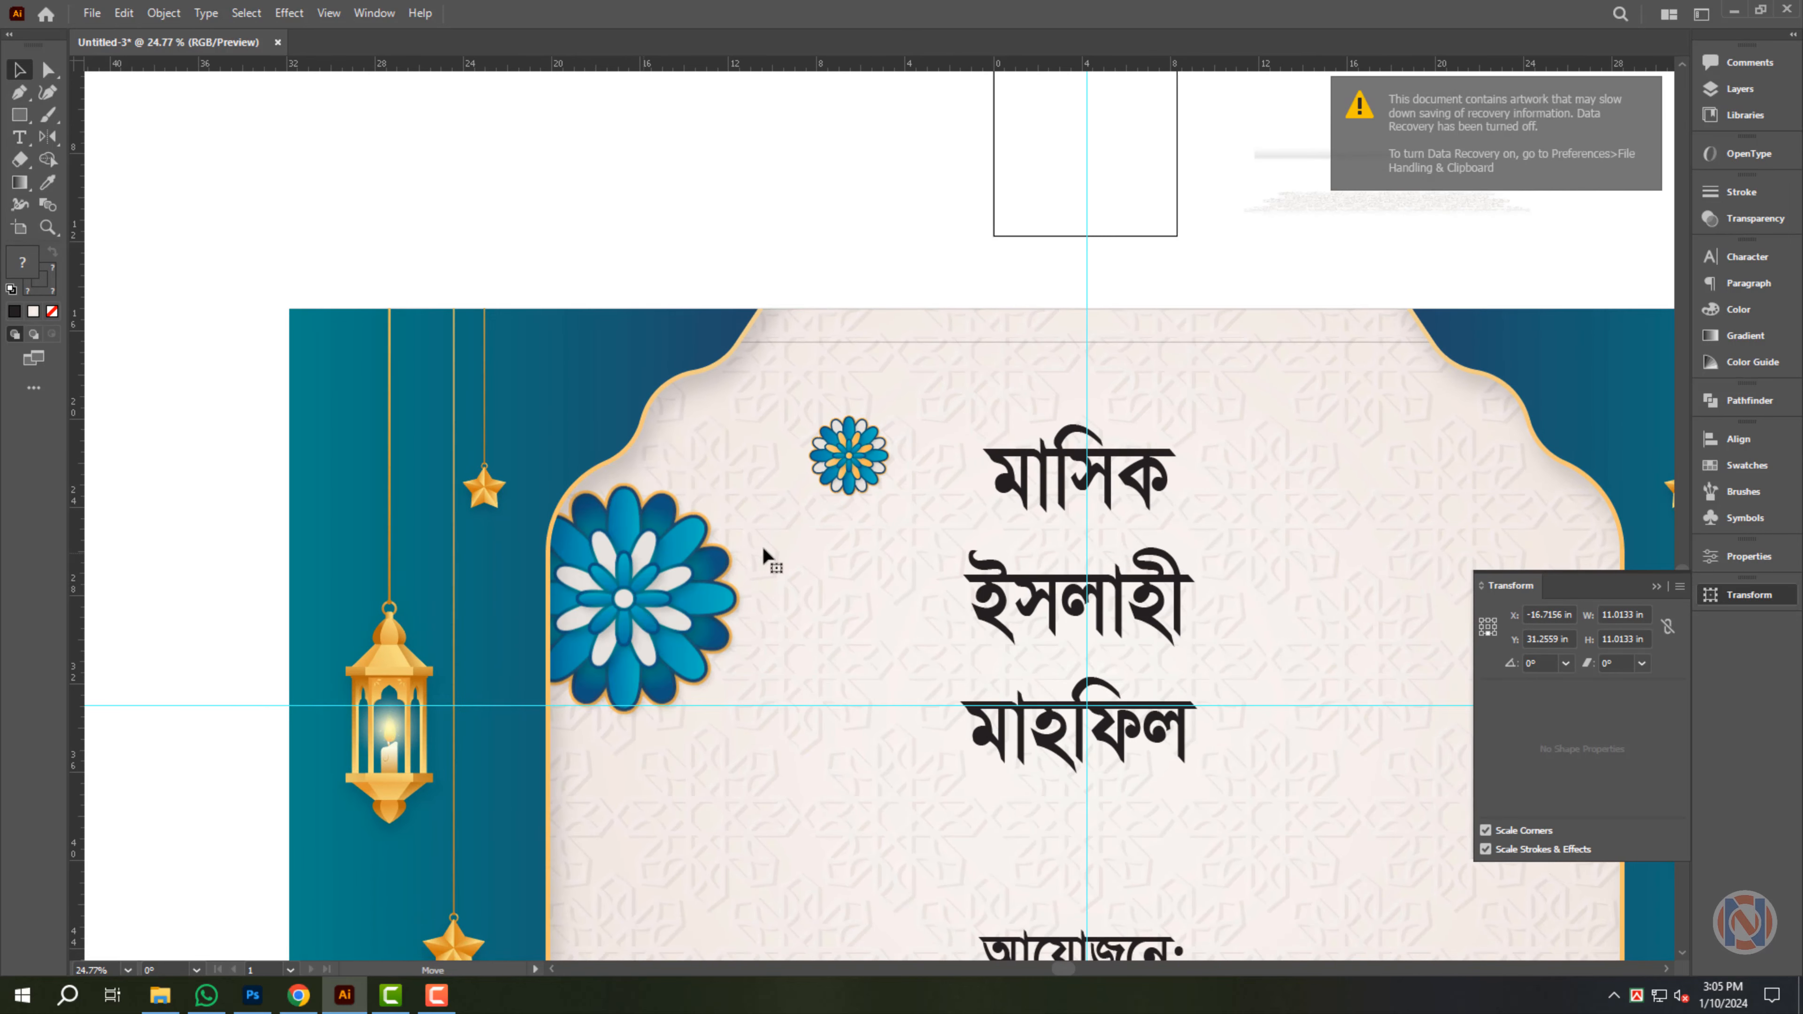
- Enlarge the patterned flower to about 8.4 in wide, duplicate it, and shrink the copy to about 5.61 in beside the large blue flower
{"action": "left_click_drag", "start_coordinate": [852, 471], "coordinate": [747, 514]}
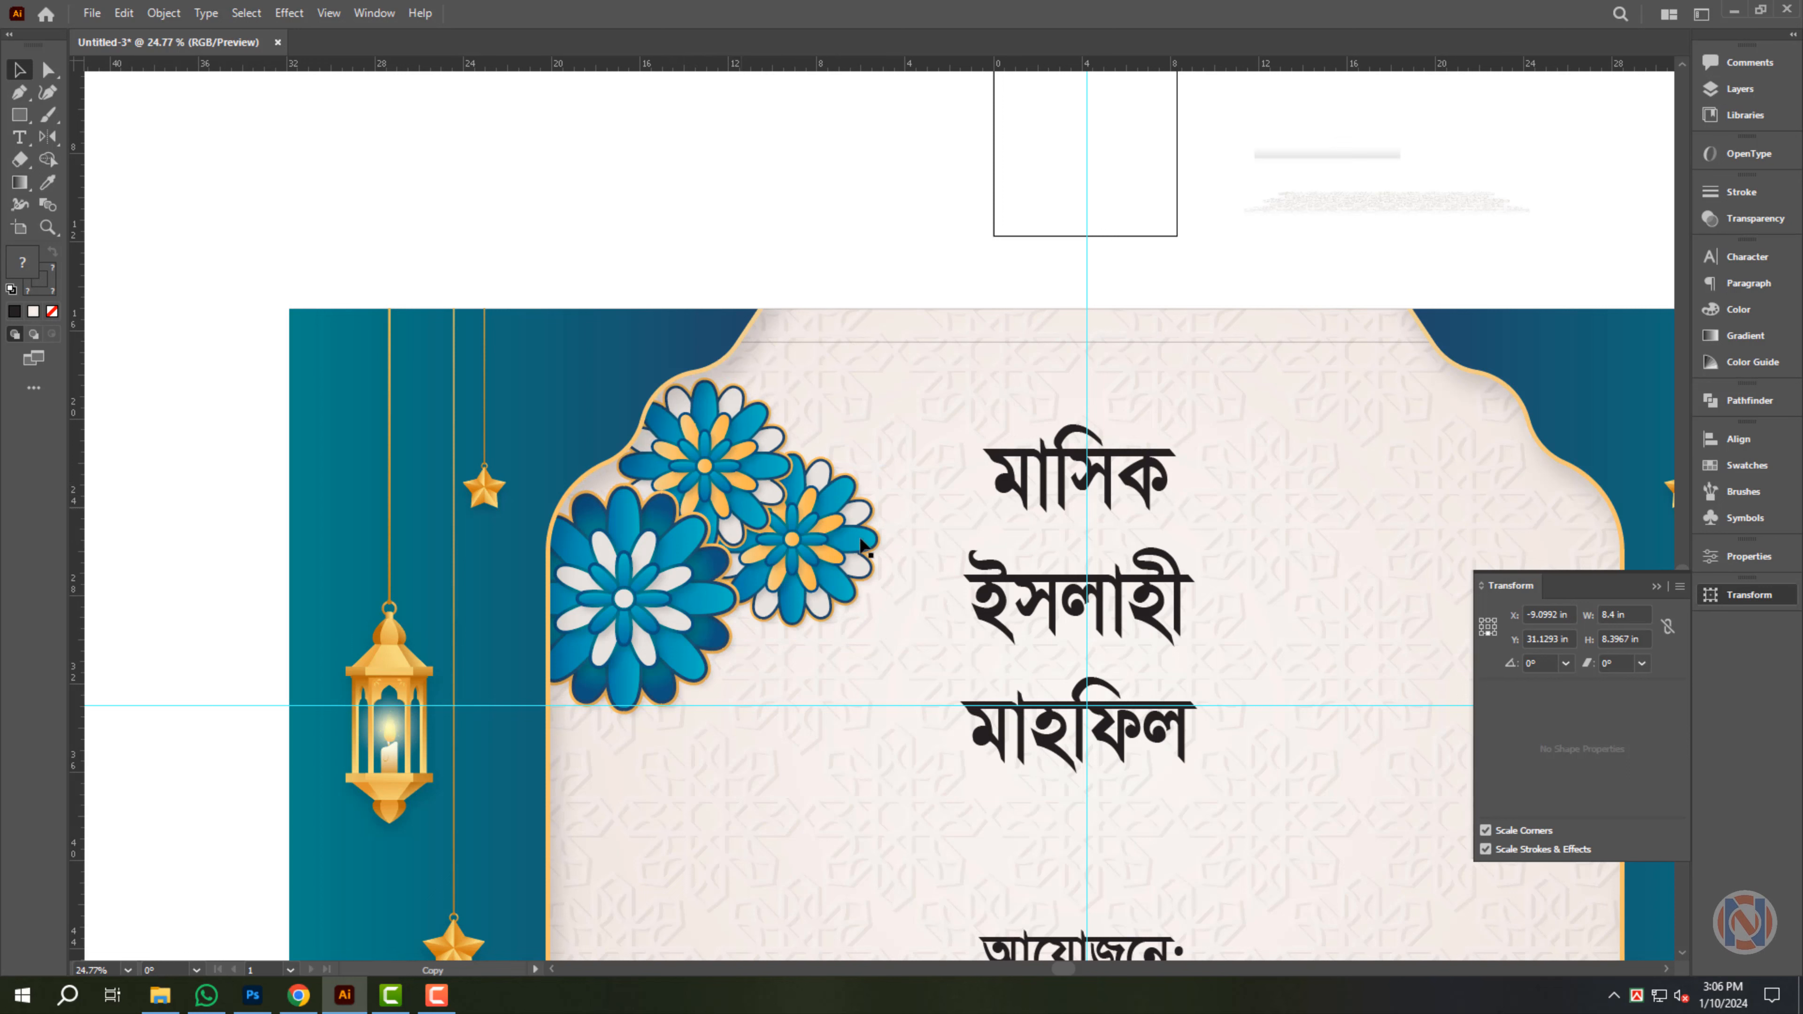
{"action": "left_click", "coordinate": [845, 534]}
{"action": "left_click_drag", "start_coordinate": [890, 451], "coordinate": [831, 492]}
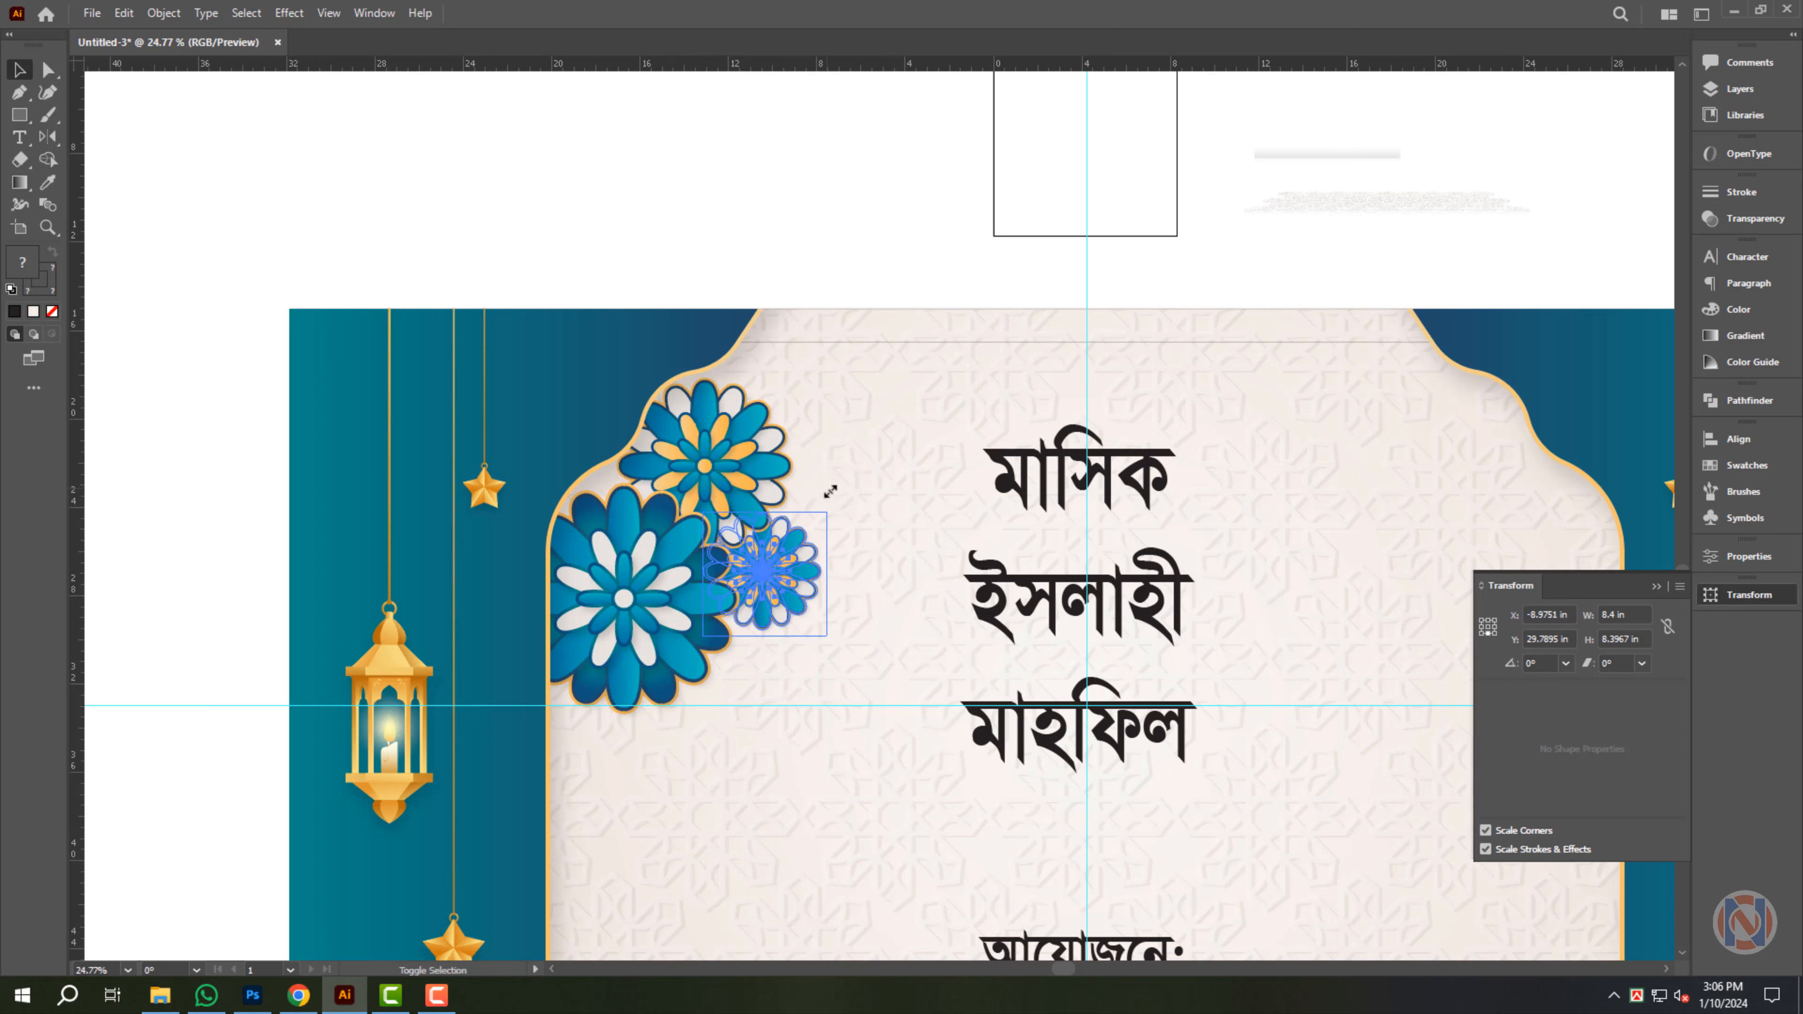
{"action": "left_click_drag", "start_coordinate": [771, 572], "coordinate": [777, 572]}
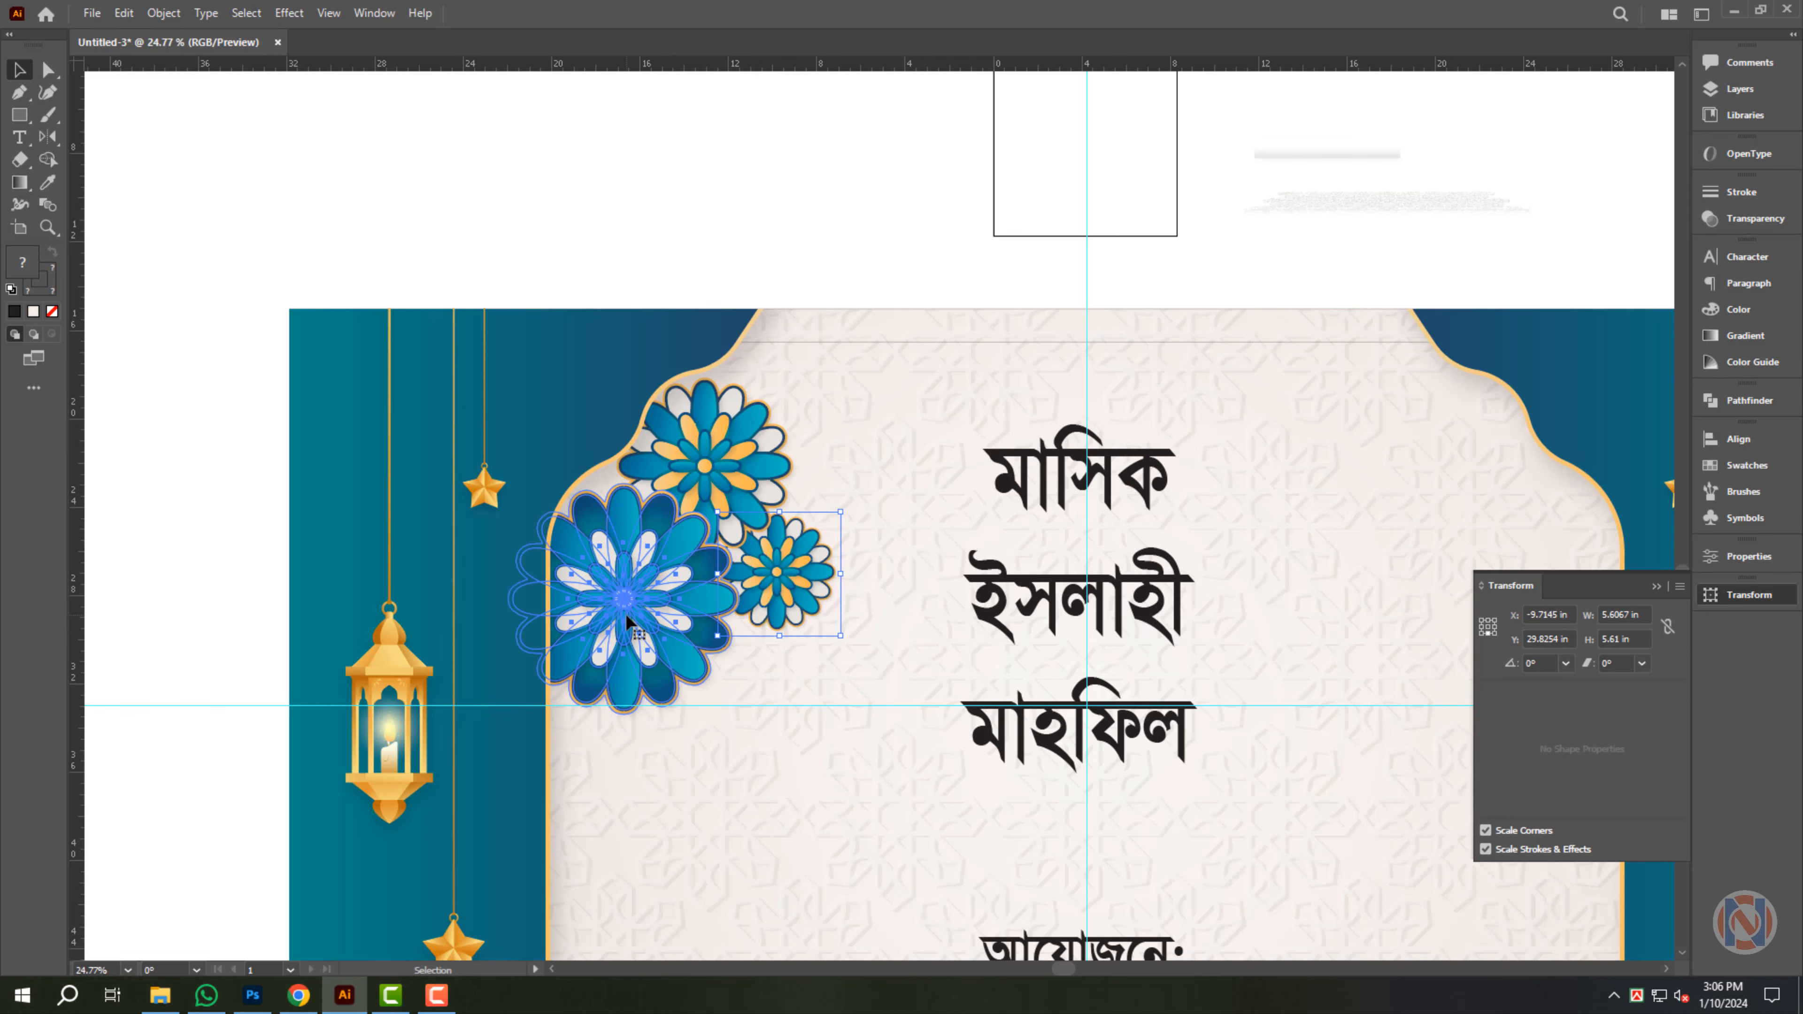
- Group the three flowers at the left panel's inner edge
{"action": "left_click_drag", "start_coordinate": [627, 731], "coordinate": [628, 705]}
{"action": "left_click", "coordinate": [789, 579], "text": "shift"}
{"action": "left_click", "coordinate": [719, 469], "text": "shift"}
{"action": "scroll", "coordinate": [668, 528], "scroll_direction": "down", "scroll_amount": 4}
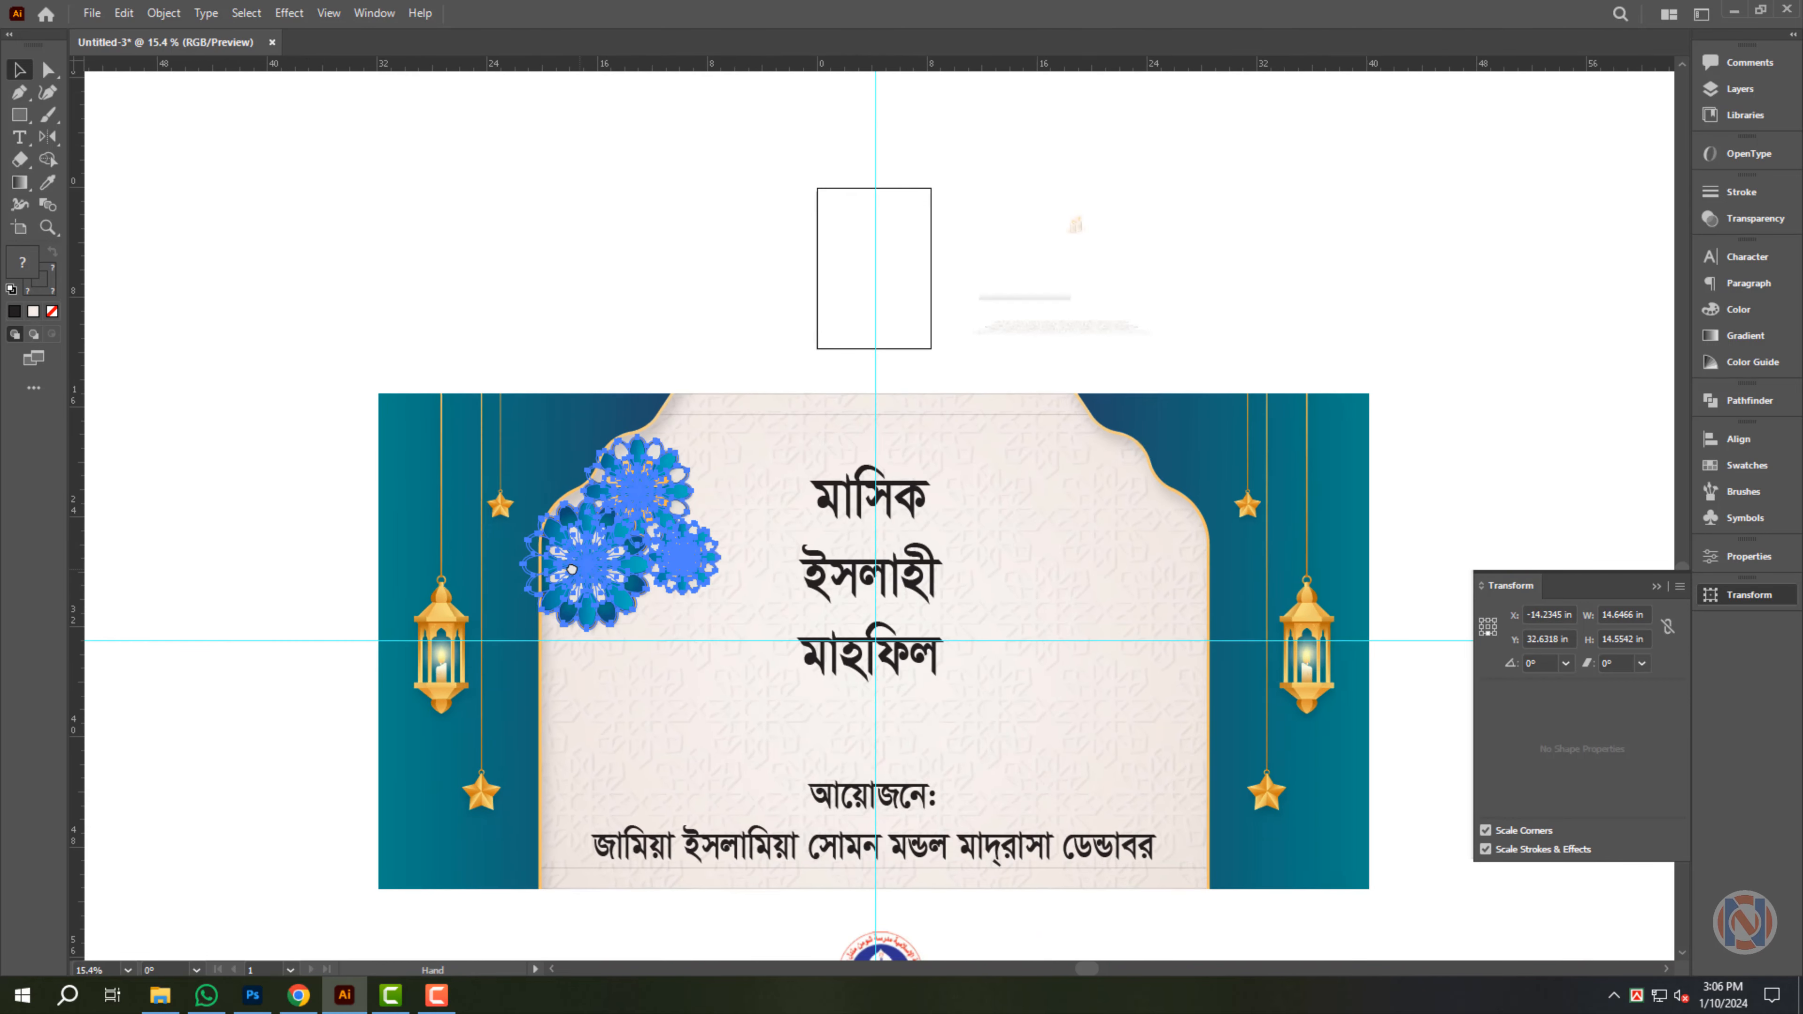
{"action": "right_click", "coordinate": [646, 484]}
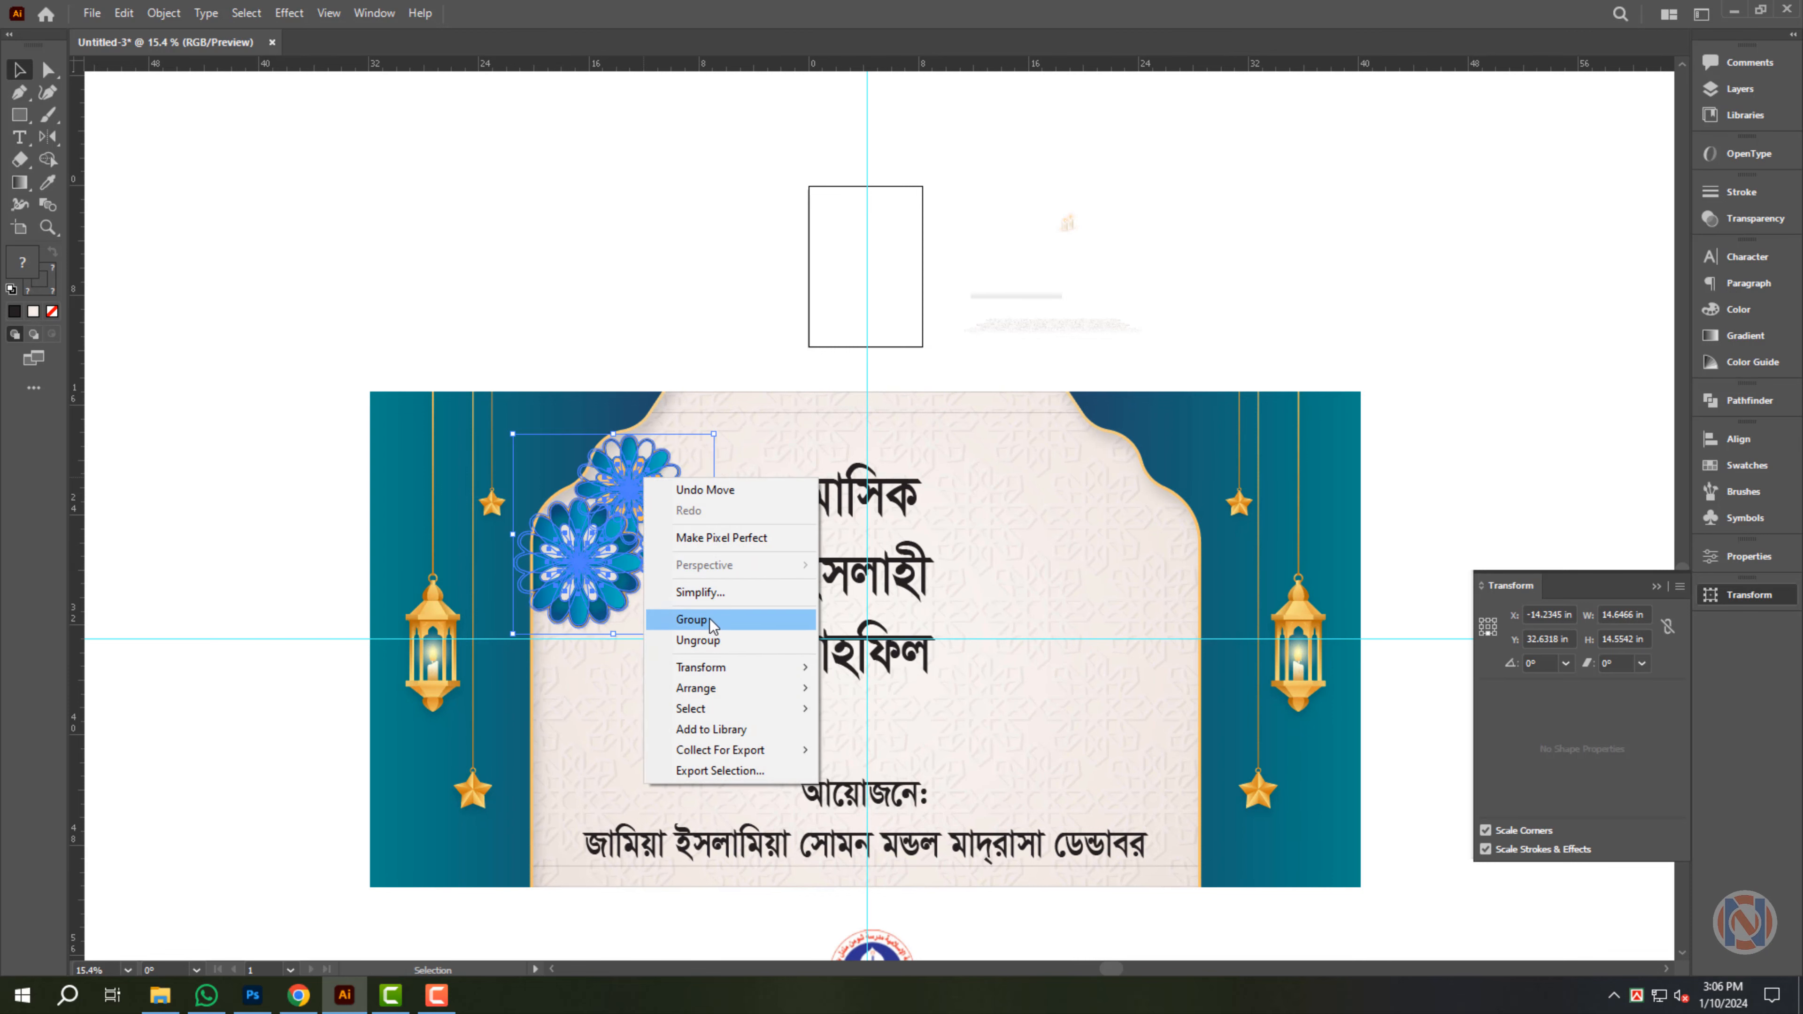
{"action": "left_click", "coordinate": [692, 619]}
- Copy the flower group straight across to the right half of the banner and reflect the copy on the vertical axis
{"action": "scroll", "coordinate": [767, 531], "scroll_direction": "up", "scroll_amount": 2}
{"action": "left_click_drag", "start_coordinate": [767, 531], "coordinate": [1388, 531]}
{"action": "left_click", "coordinate": [47, 136]}
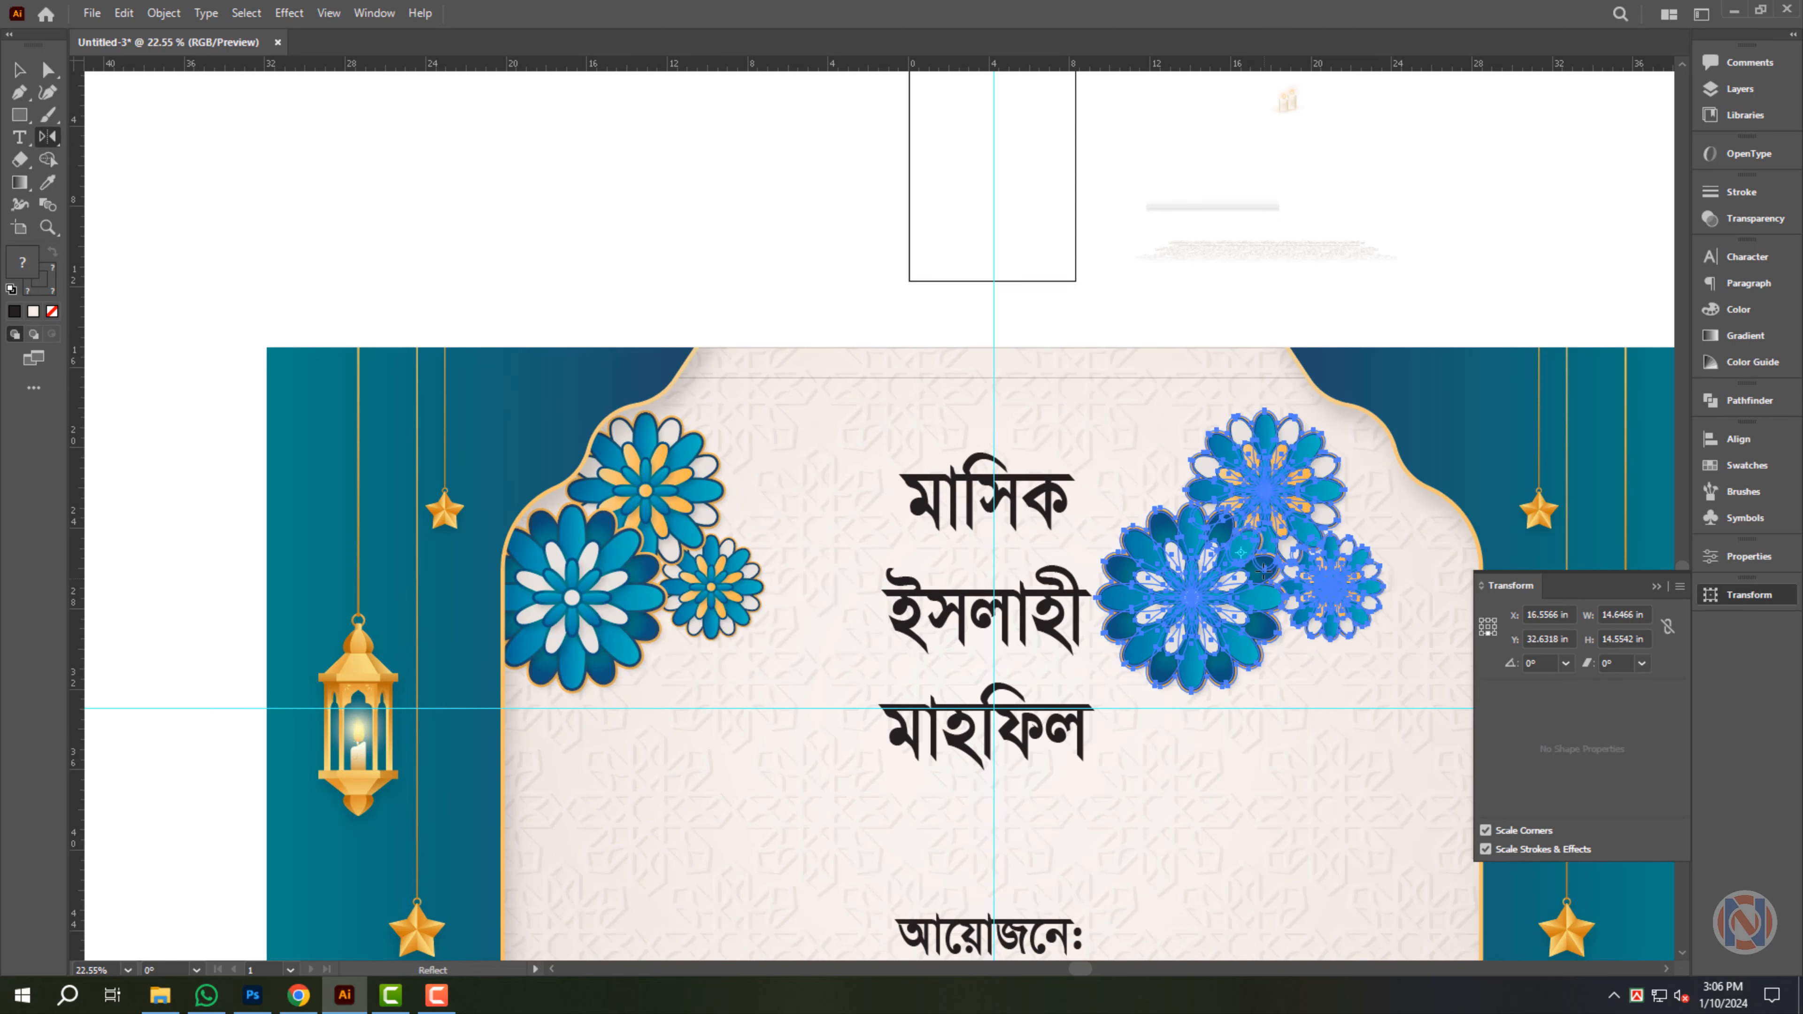
{"action": "key", "text": "Return"}
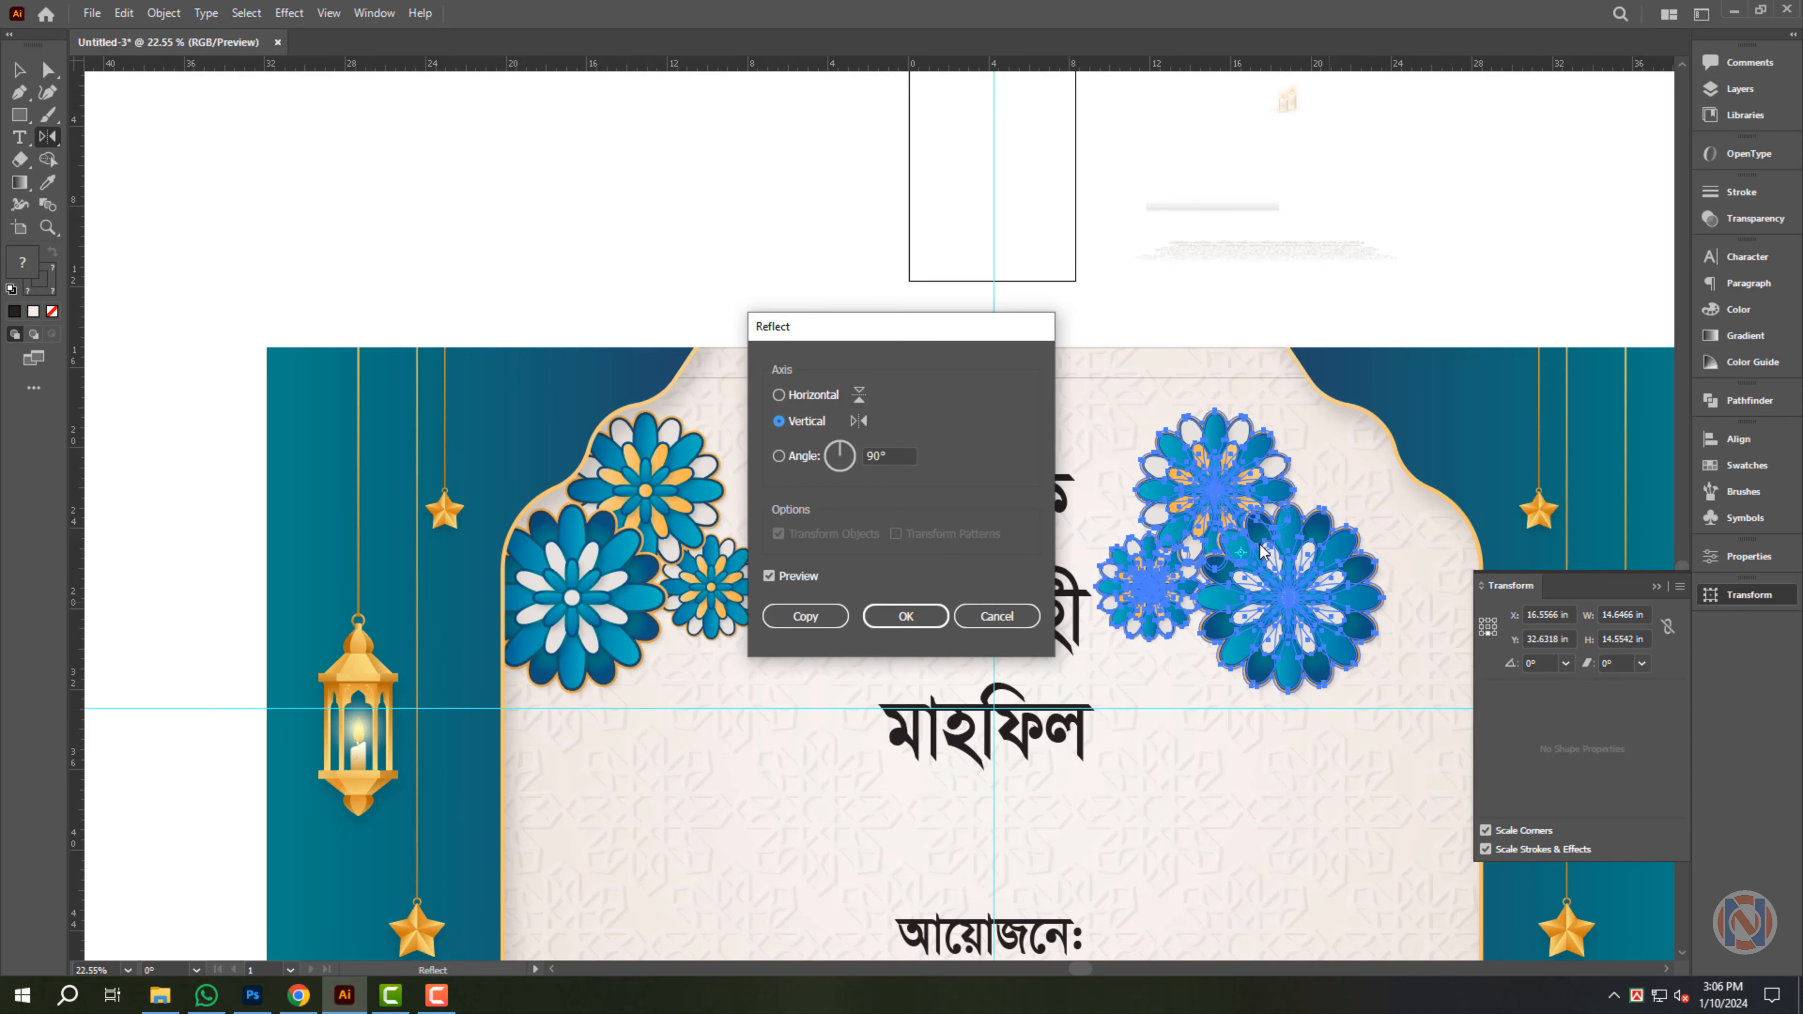
{"action": "left_click", "coordinate": [886, 623]}
- Move the mirrored flower group to the right teal panel, tucked partly behind its inner edge
{"action": "key", "text": "v"}
{"action": "left_click_drag", "start_coordinate": [1283, 628], "coordinate": [1065, 536]}
{"action": "left_click_drag", "start_coordinate": [1065, 535], "coordinate": [1258, 538]}
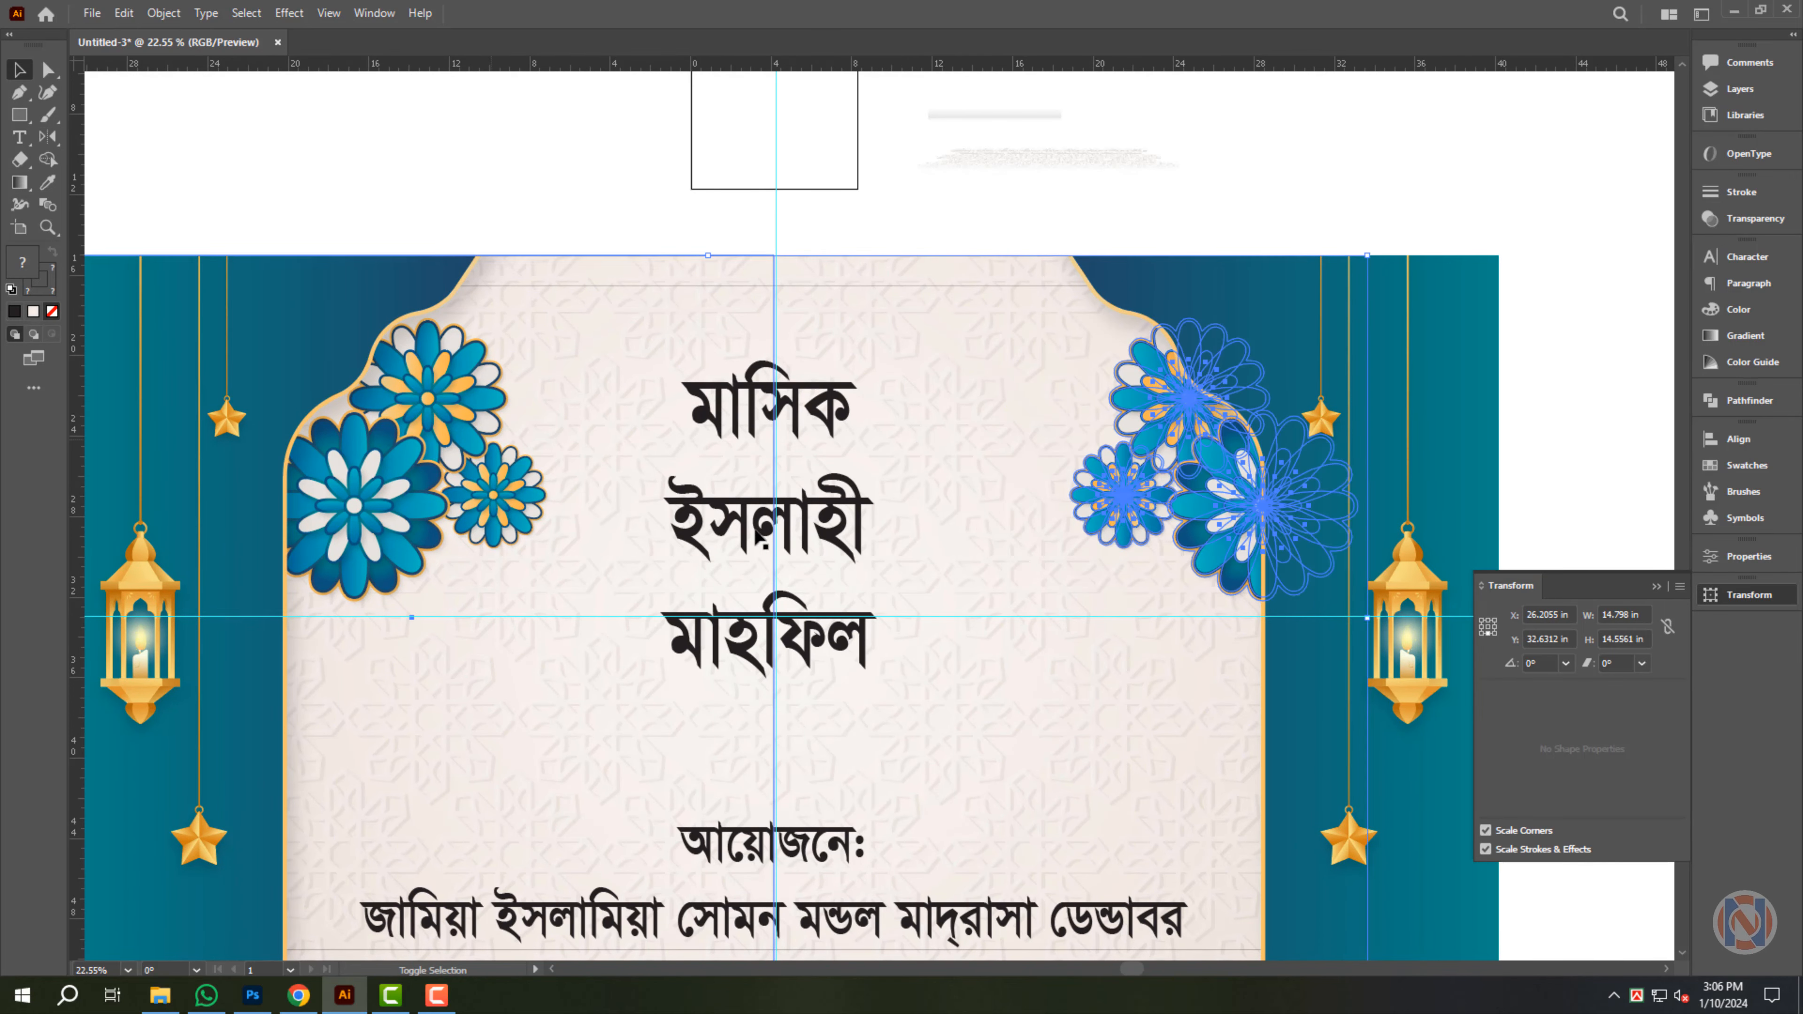
{"action": "left_click", "coordinate": [495, 171]}
- Lock the left and right teal panels
{"action": "left_click", "coordinate": [240, 685]}
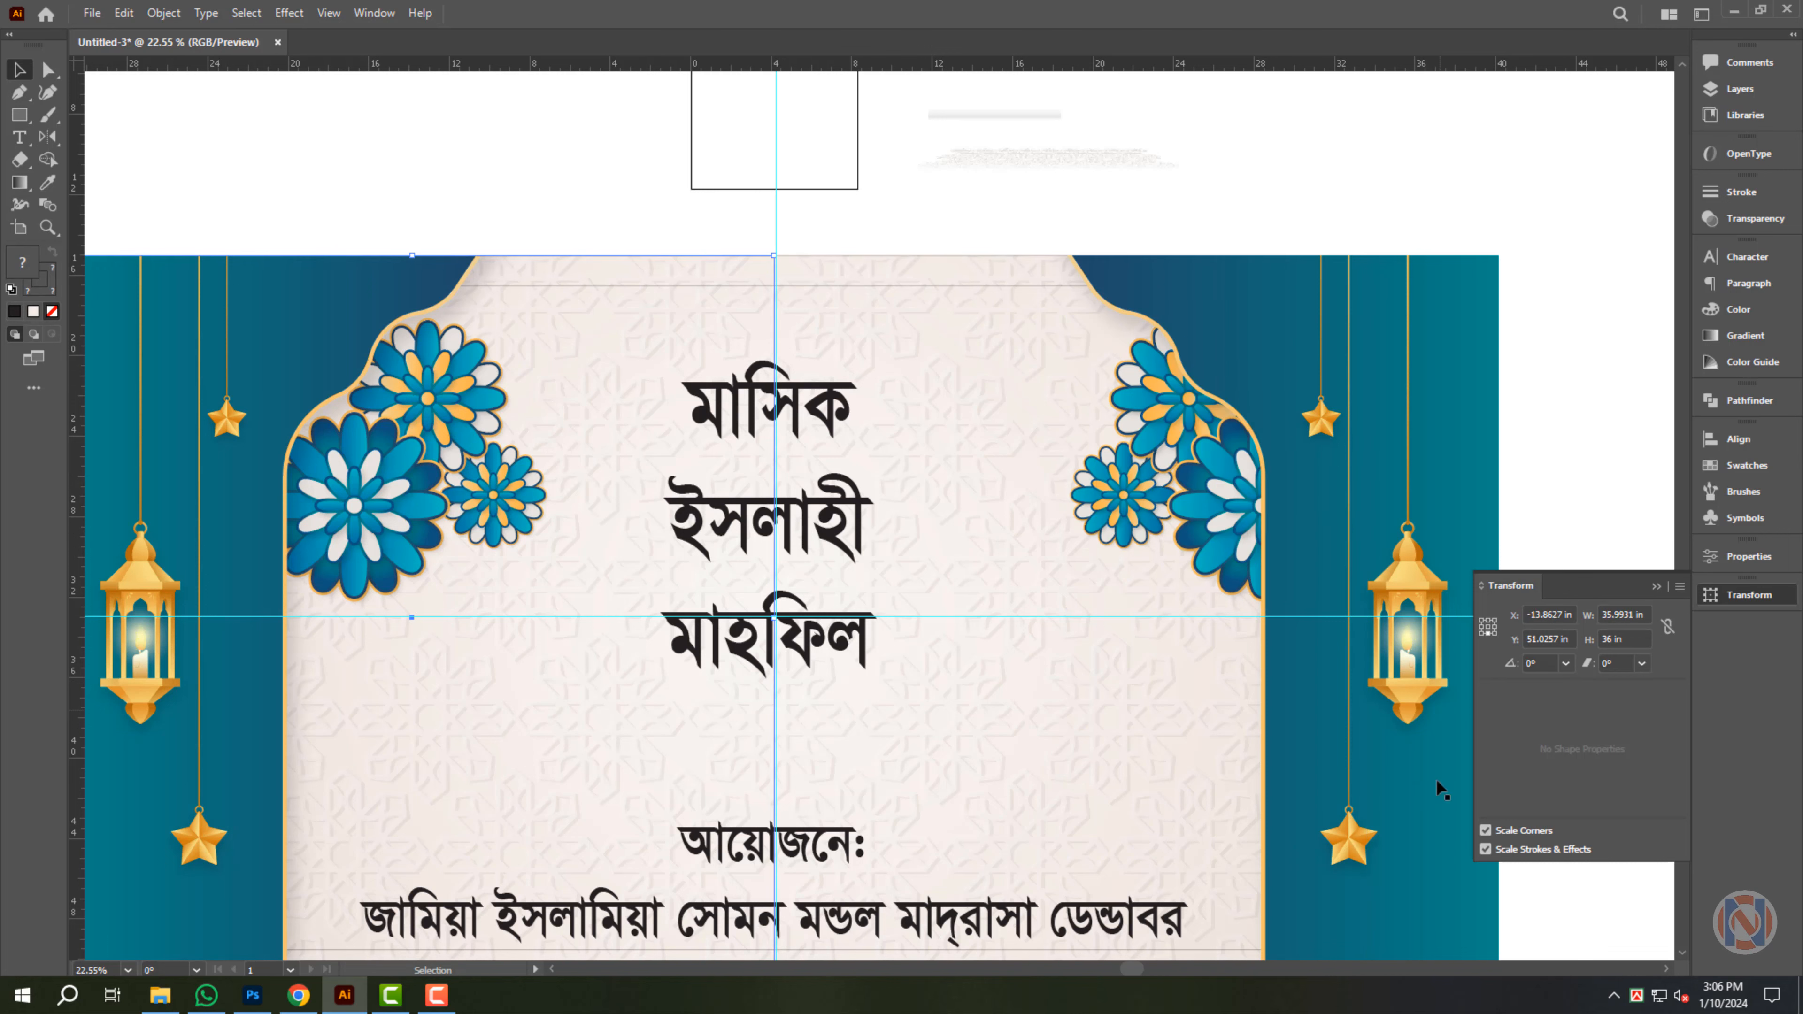
{"action": "left_click", "coordinate": [1301, 829], "text": "shift"}
{"action": "key", "text": "ctrl+2"}
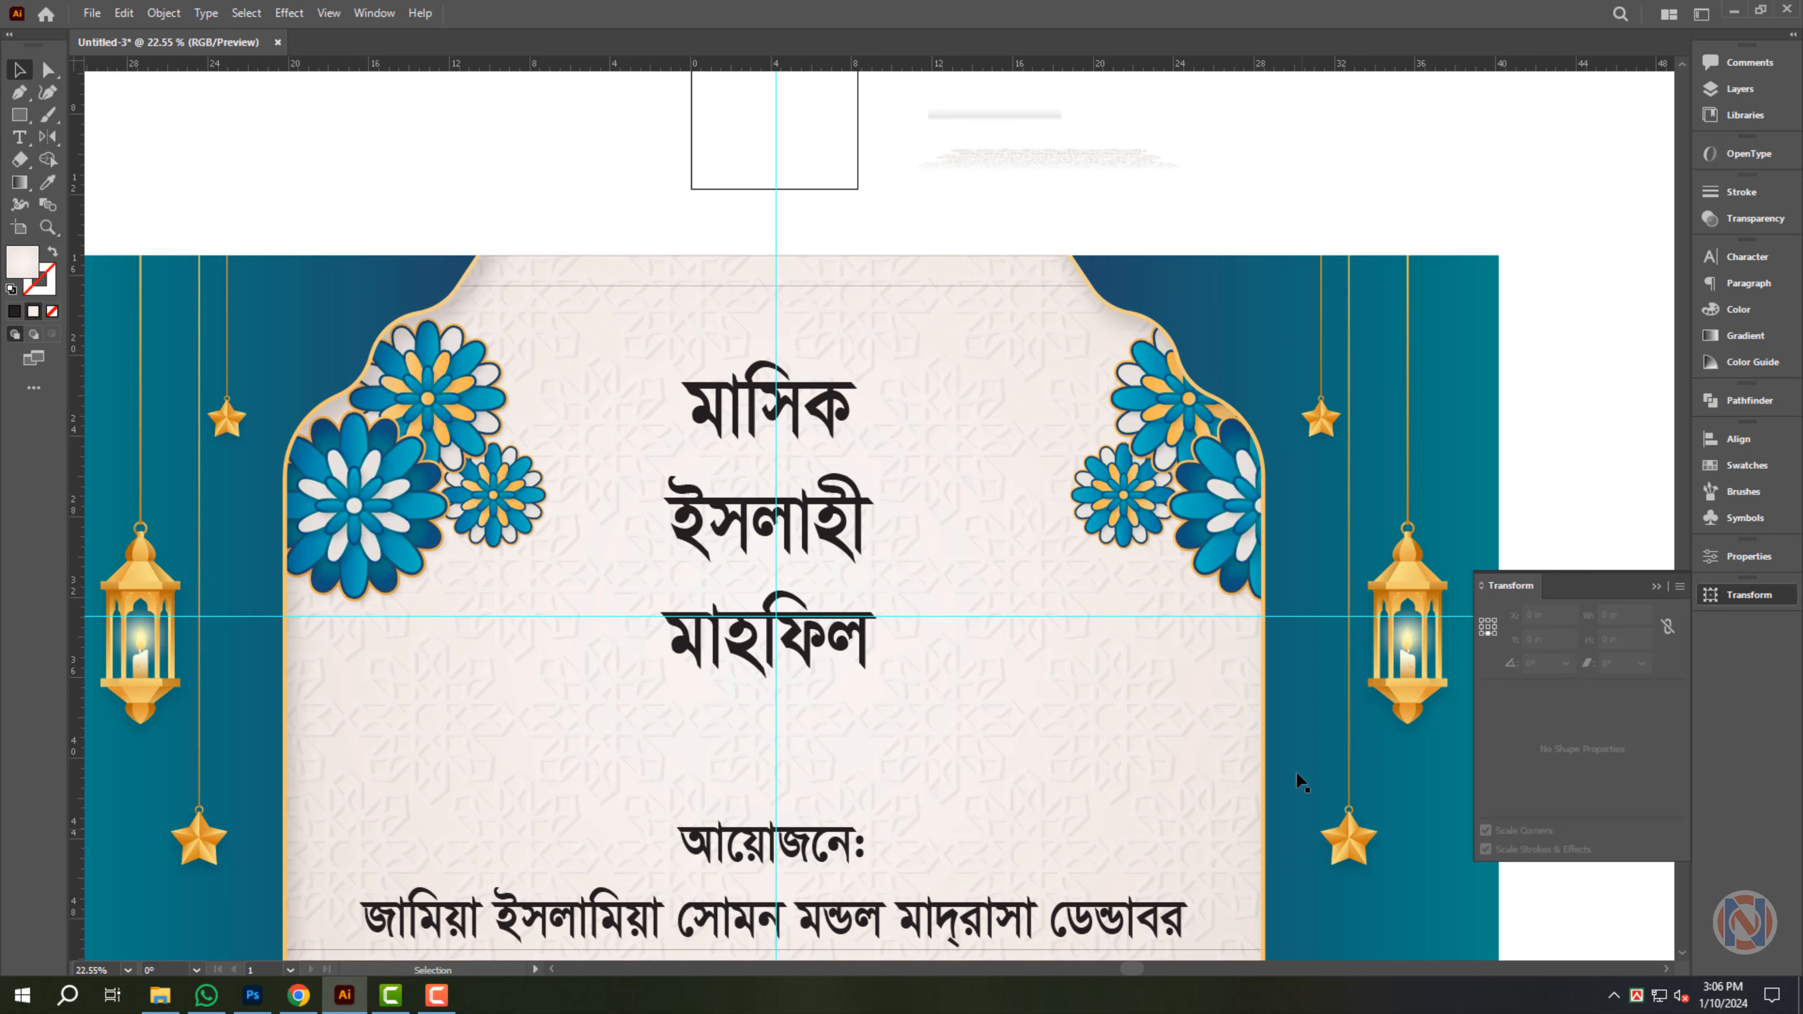
- Nudge the right flower group inward and shift both flower groups left until they sit symmetrically about the vertical centre guide
{"action": "left_click", "coordinate": [1129, 503]}
{"action": "left_click", "coordinate": [496, 517], "text": "shift"}
{"action": "key", "text": "shift+Left"}
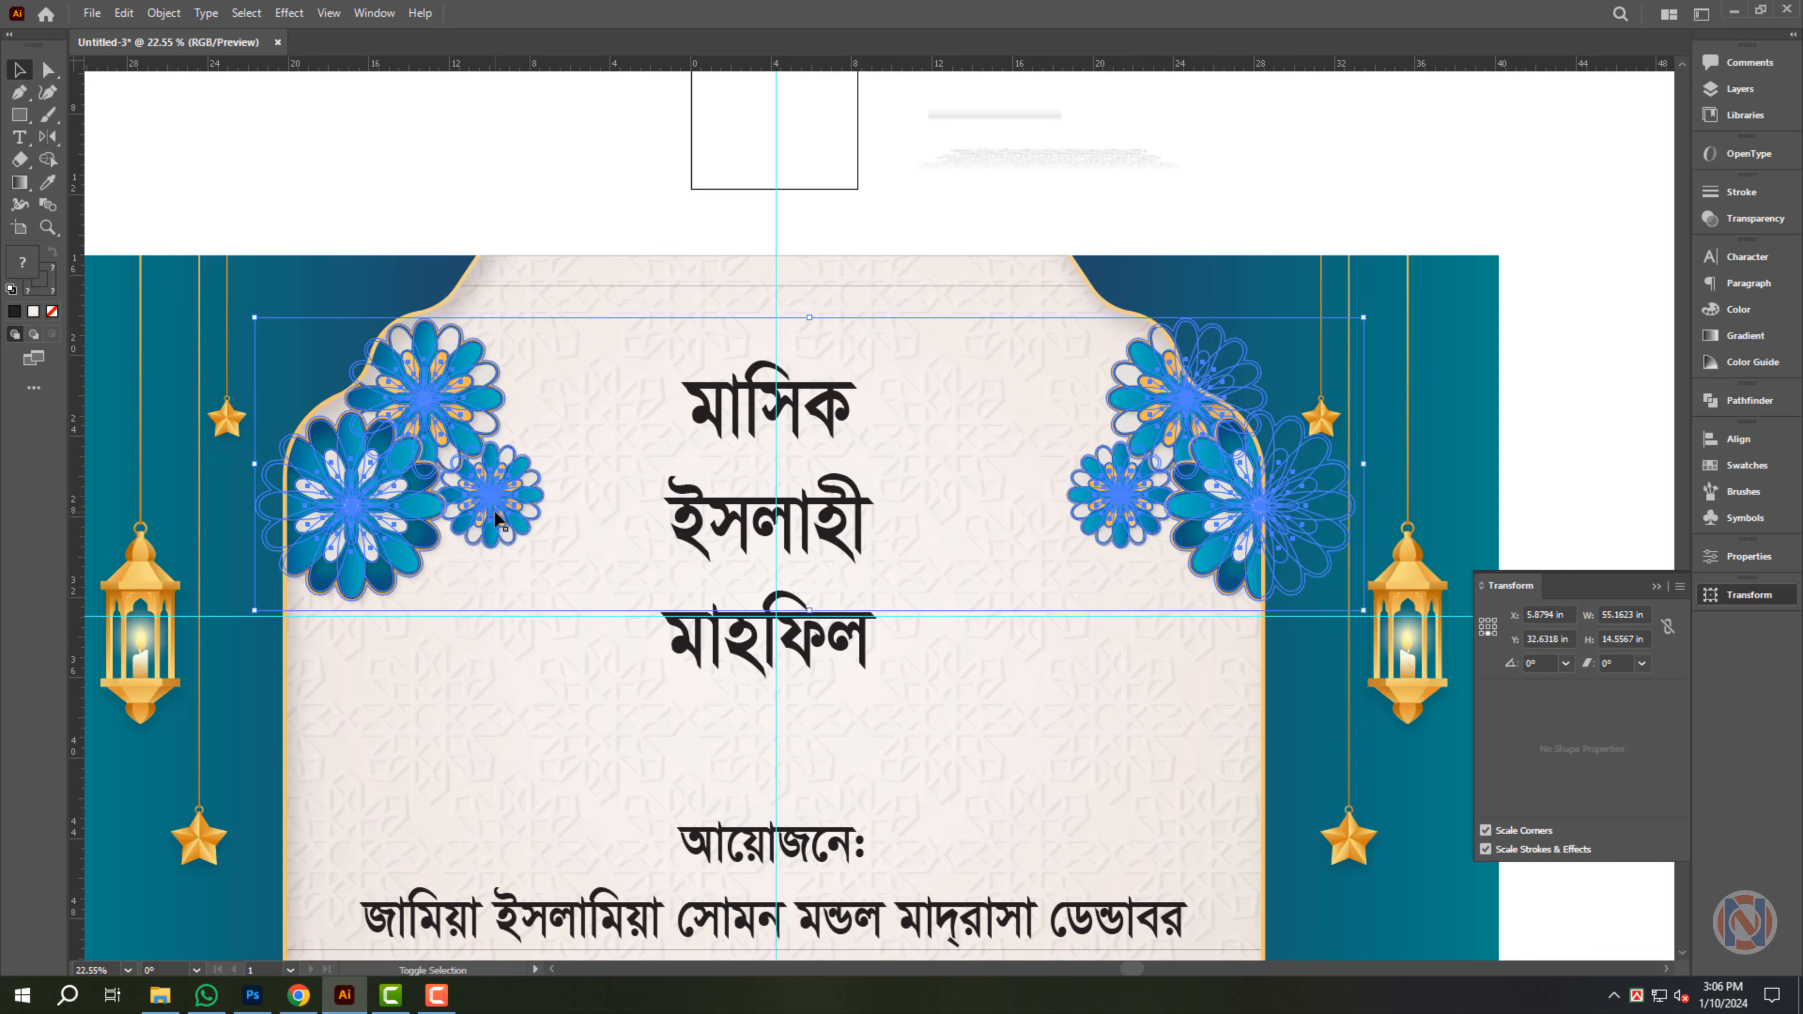
{"action": "left_click", "coordinate": [1079, 171]}
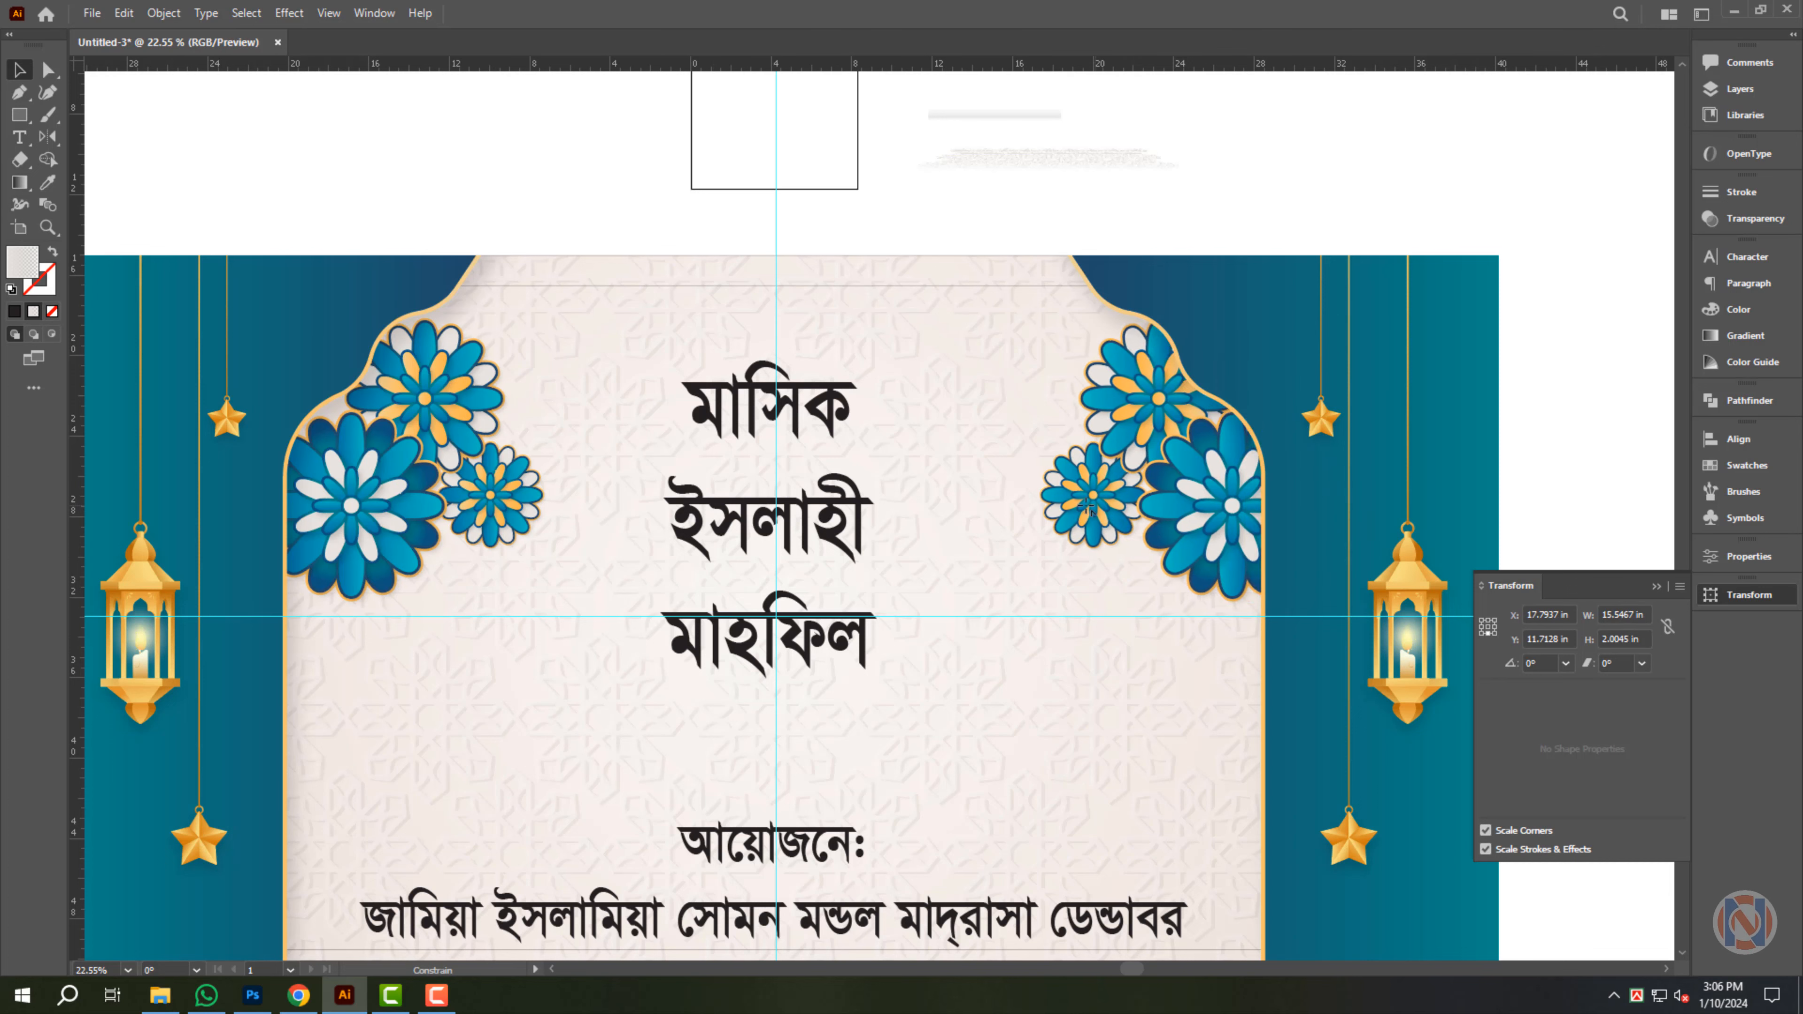
{"action": "left_click", "coordinate": [489, 531]}
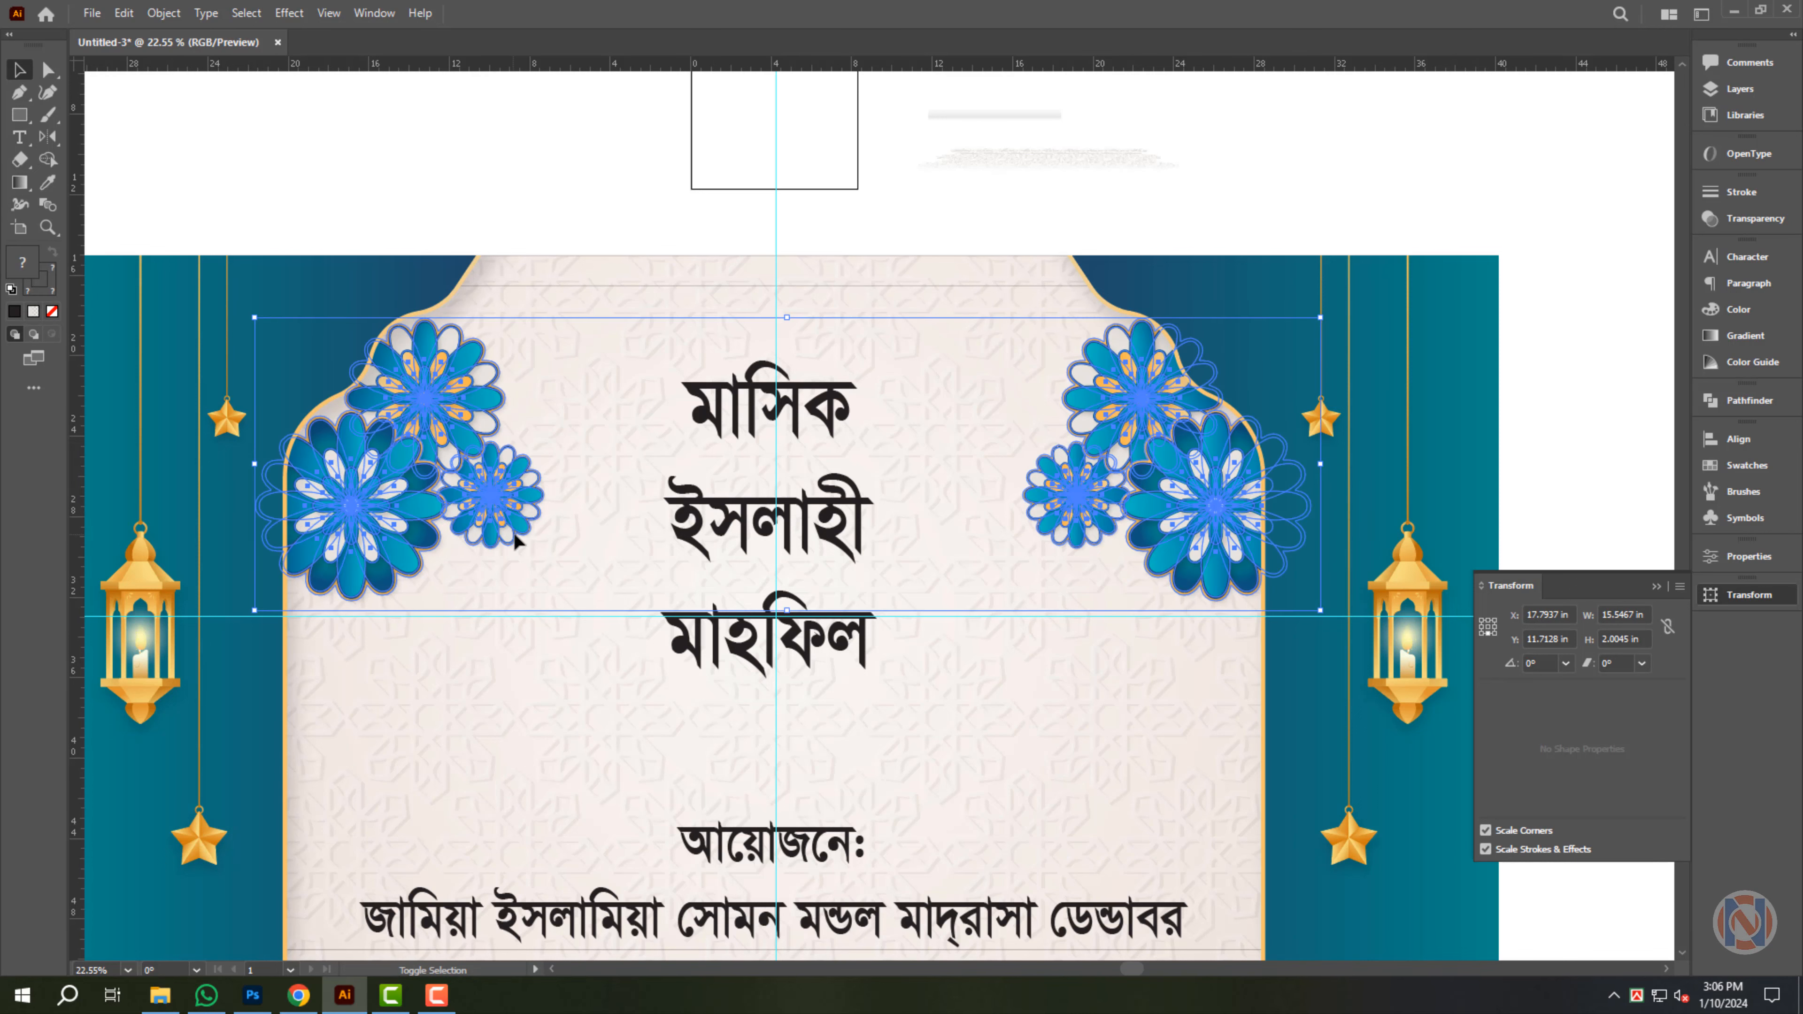
{"action": "key", "text": "shift+Left"}
{"action": "key", "text": "shift+Left"}
{"action": "key", "text": "shift+Left"}
{"action": "key", "text": "shift+Left"}
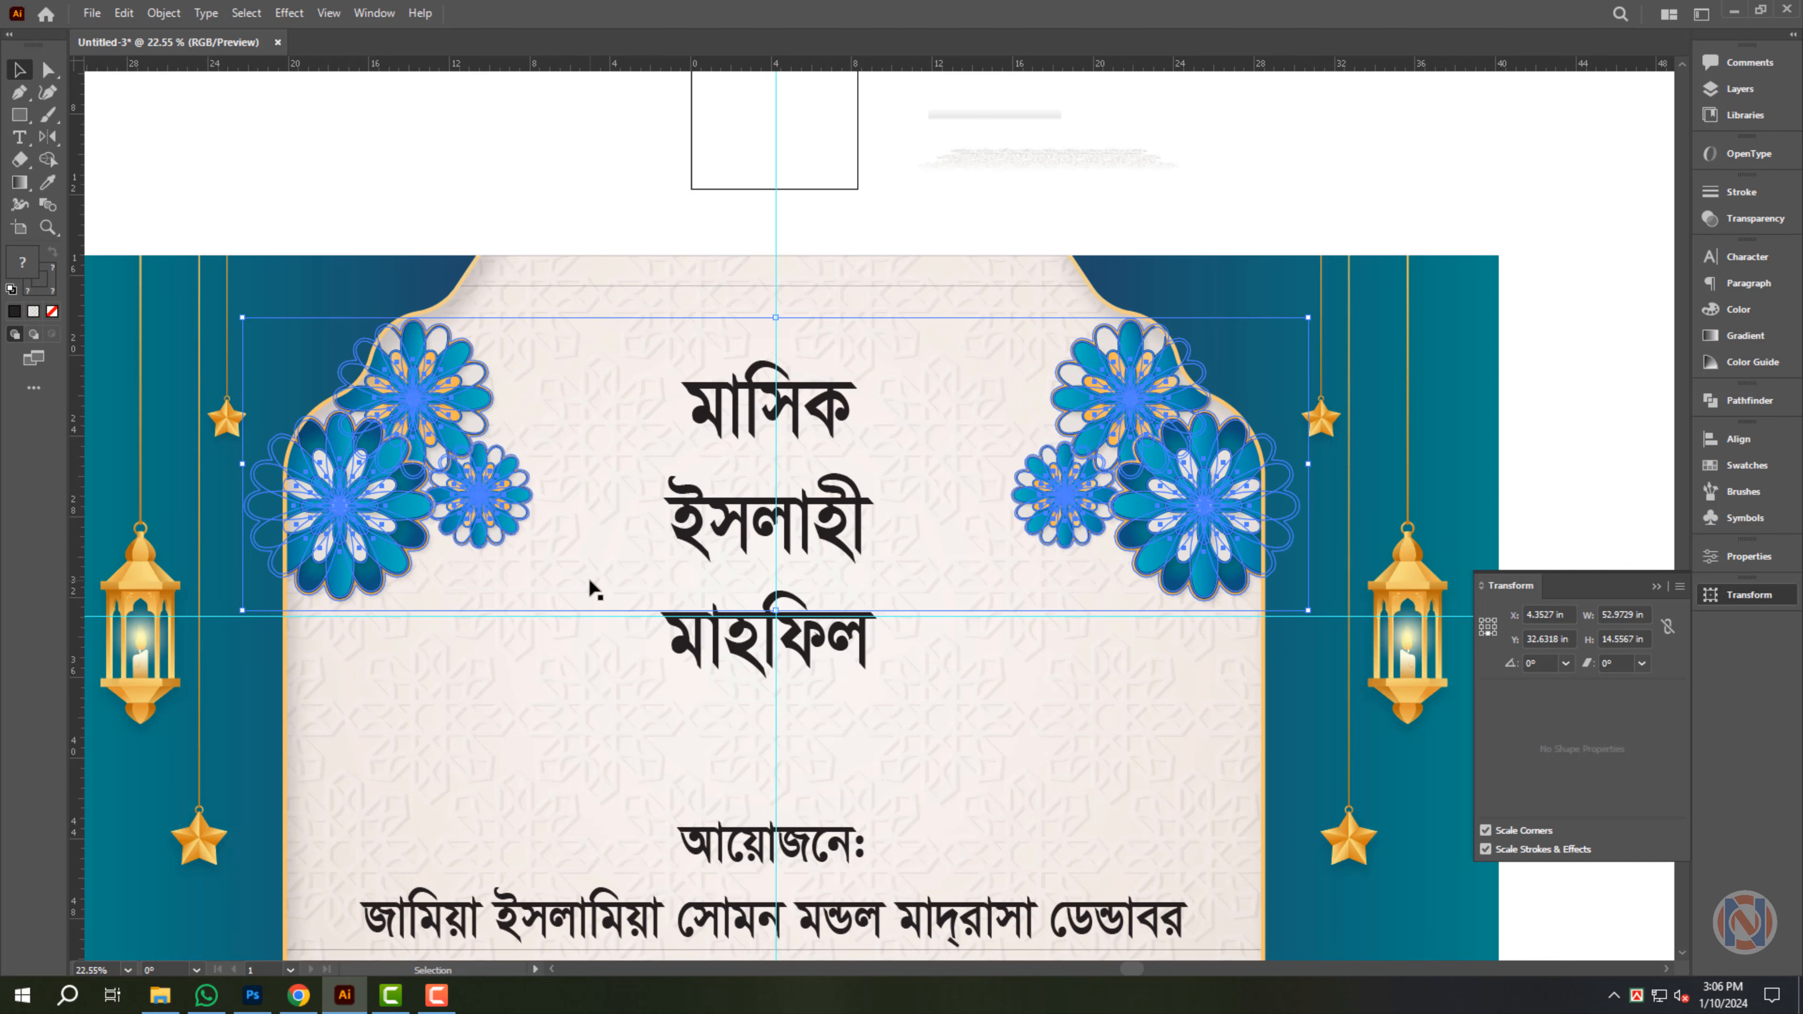
{"action": "left_click", "coordinate": [755, 230]}
- Lock the pattern over the background and paste a copy of the 72 × 36 in gradient background in the same position
{"action": "left_click_drag", "start_coordinate": [751, 229], "coordinate": [568, 206]}
{"action": "left_click_drag", "start_coordinate": [814, 187], "coordinate": [858, 270]}
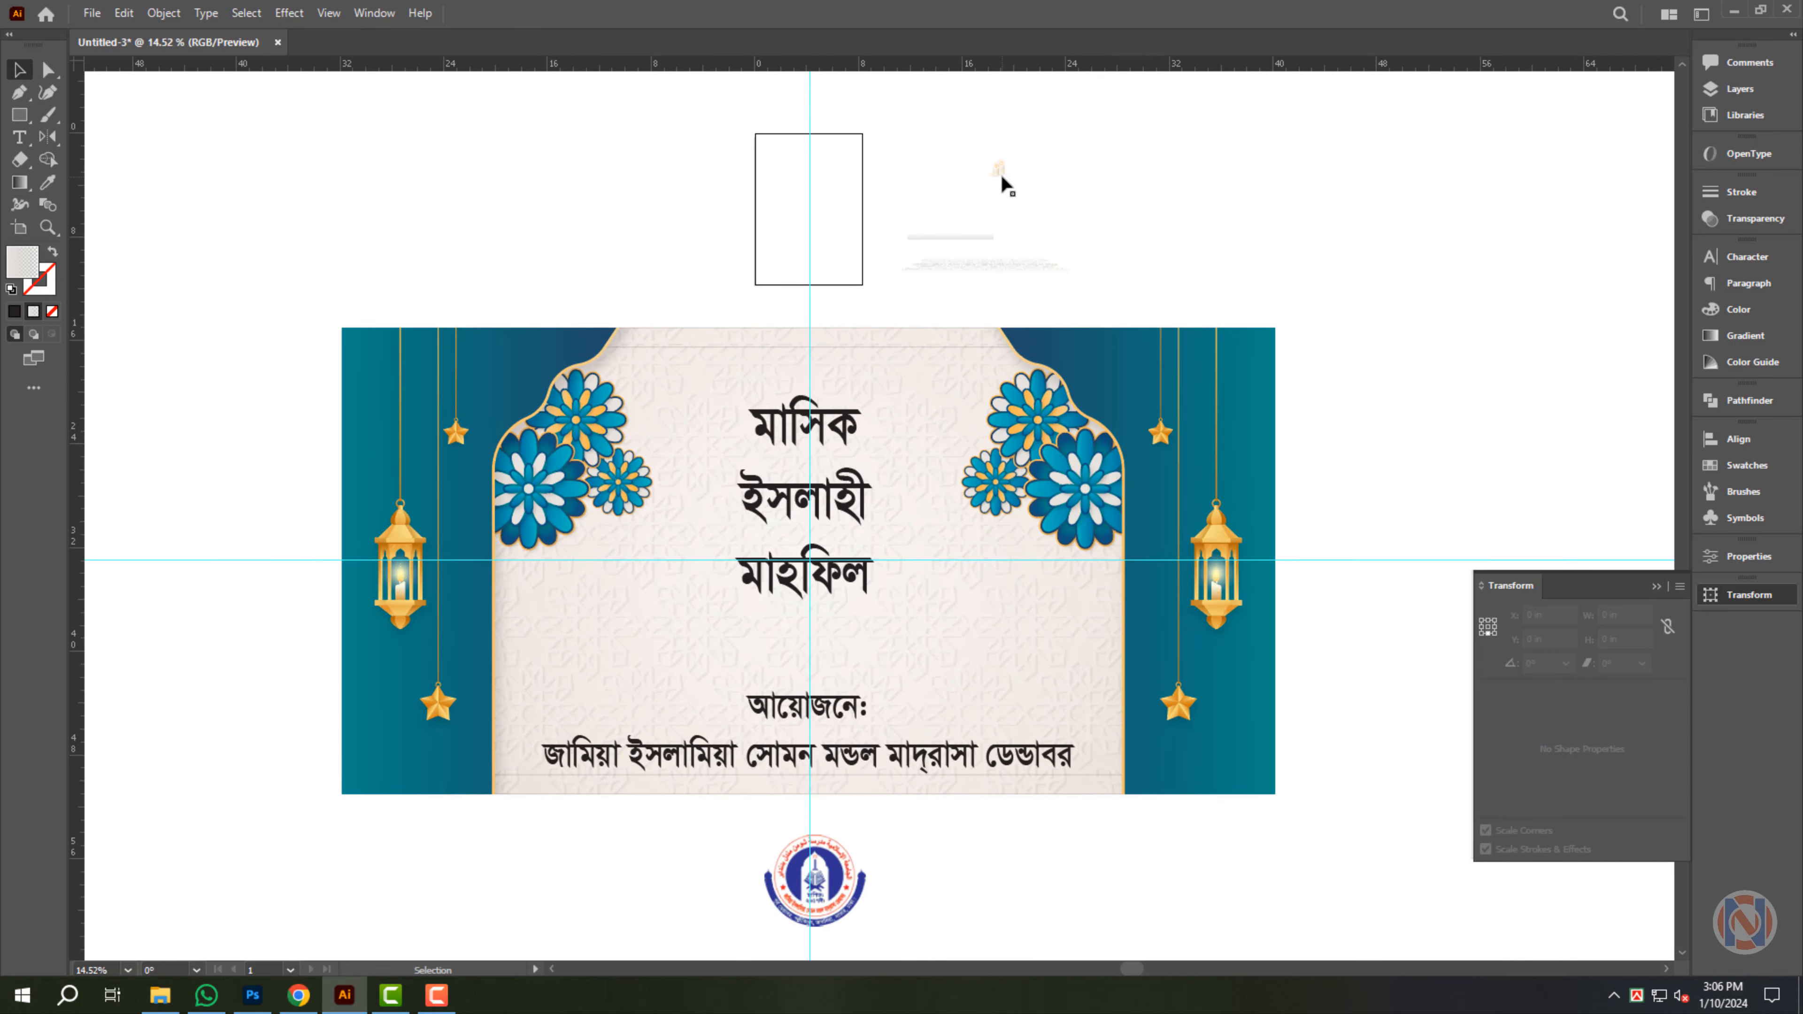
{"action": "left_click_drag", "start_coordinate": [866, 835], "coordinate": [886, 836]}
{"action": "left_click", "coordinate": [1016, 208]}
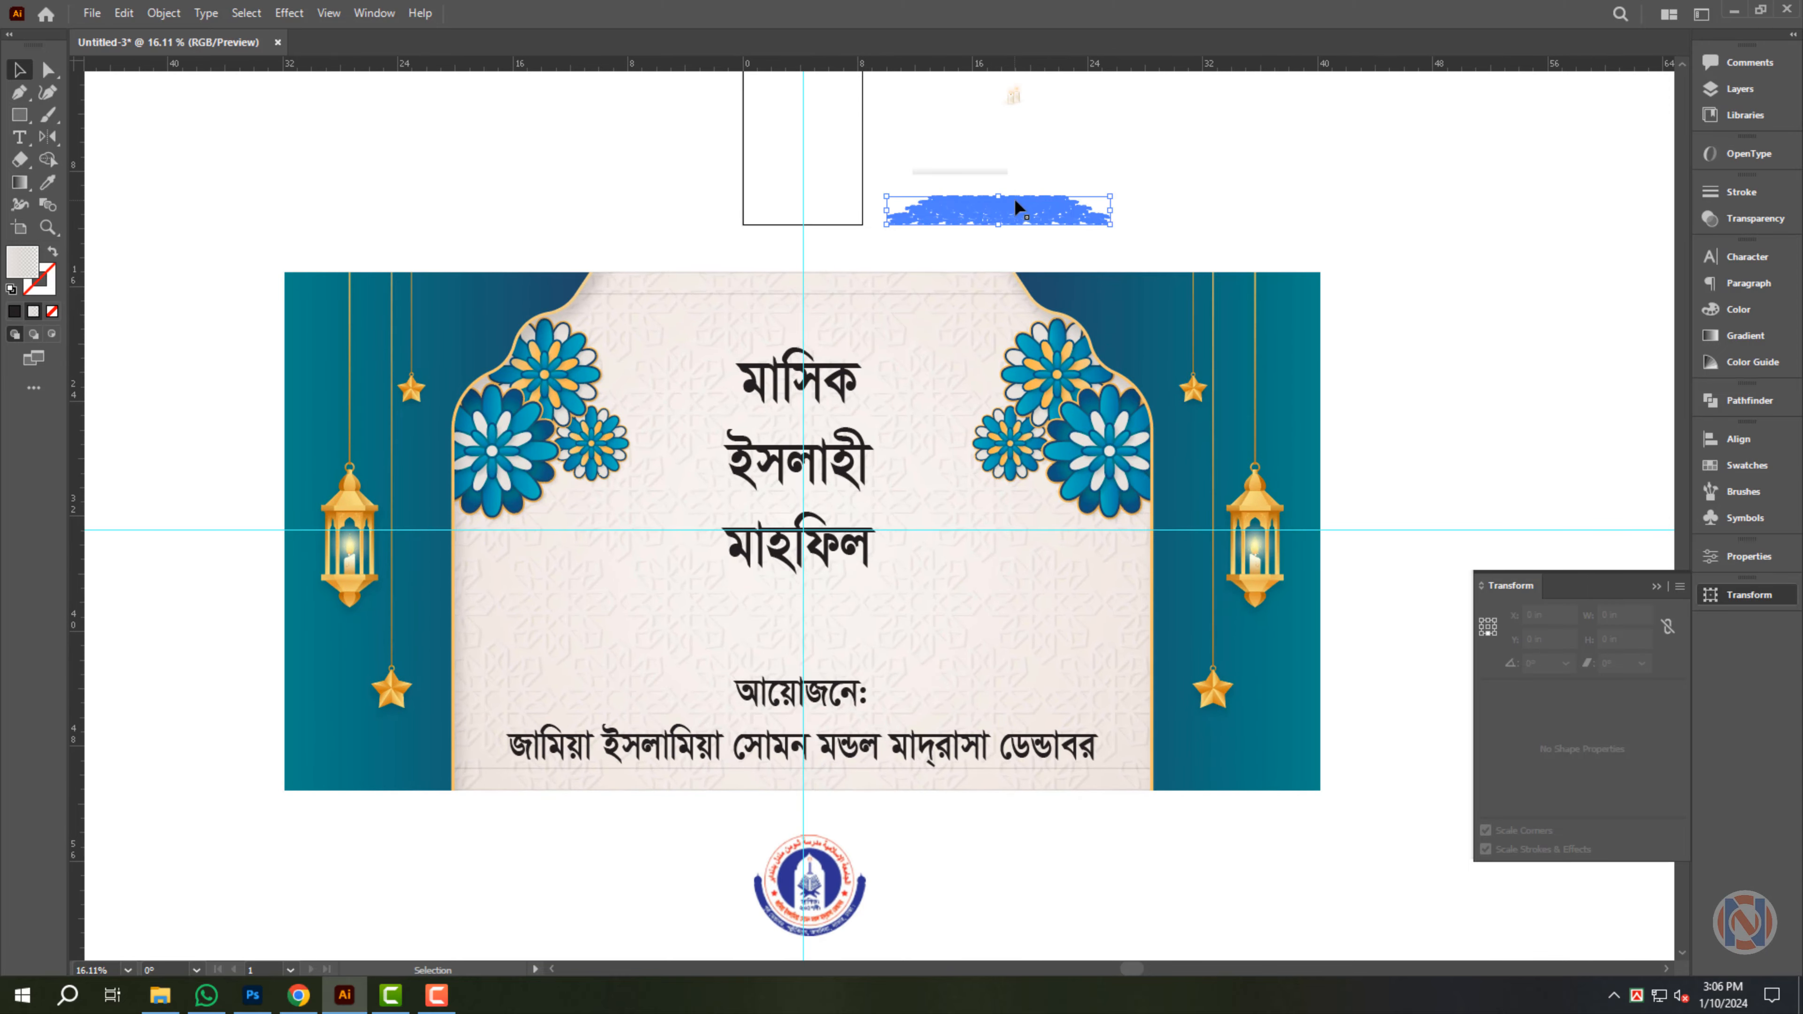
{"action": "left_click", "coordinate": [958, 644]}
{"action": "key", "text": "ctrl+c"}
{"action": "key", "text": "ctrl+2"}
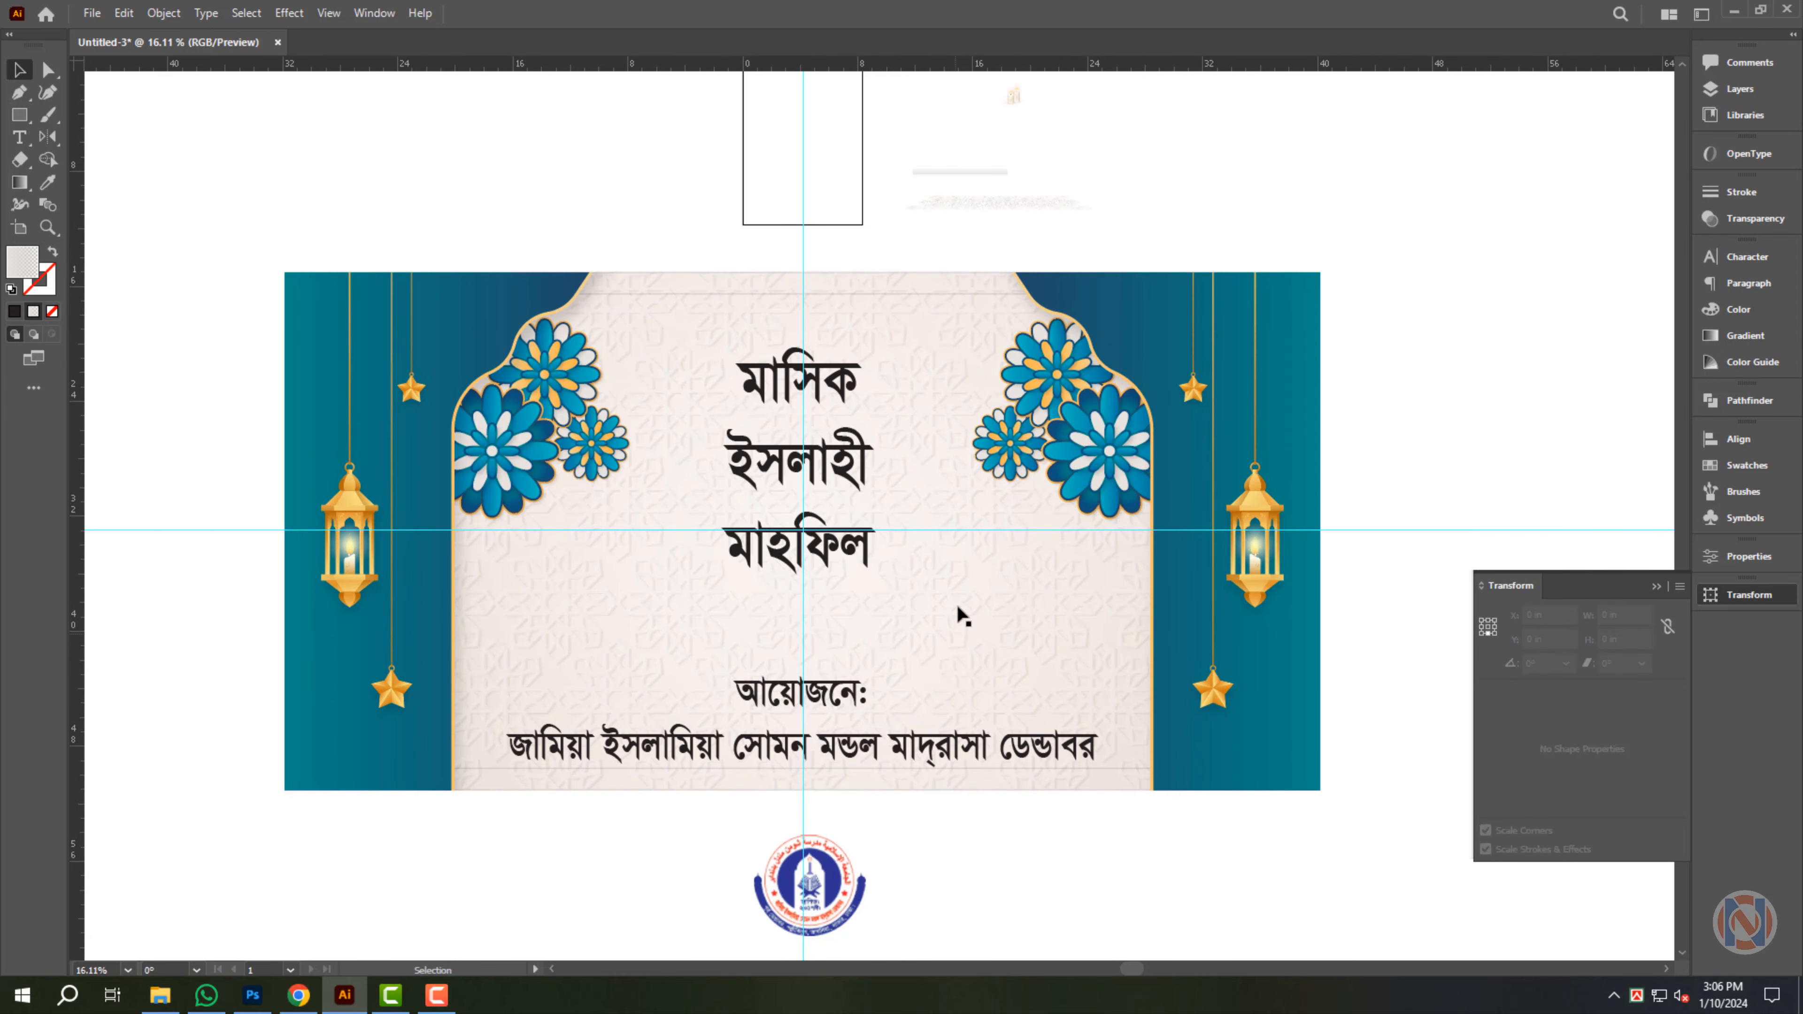
{"action": "key", "text": "ctrl+f"}
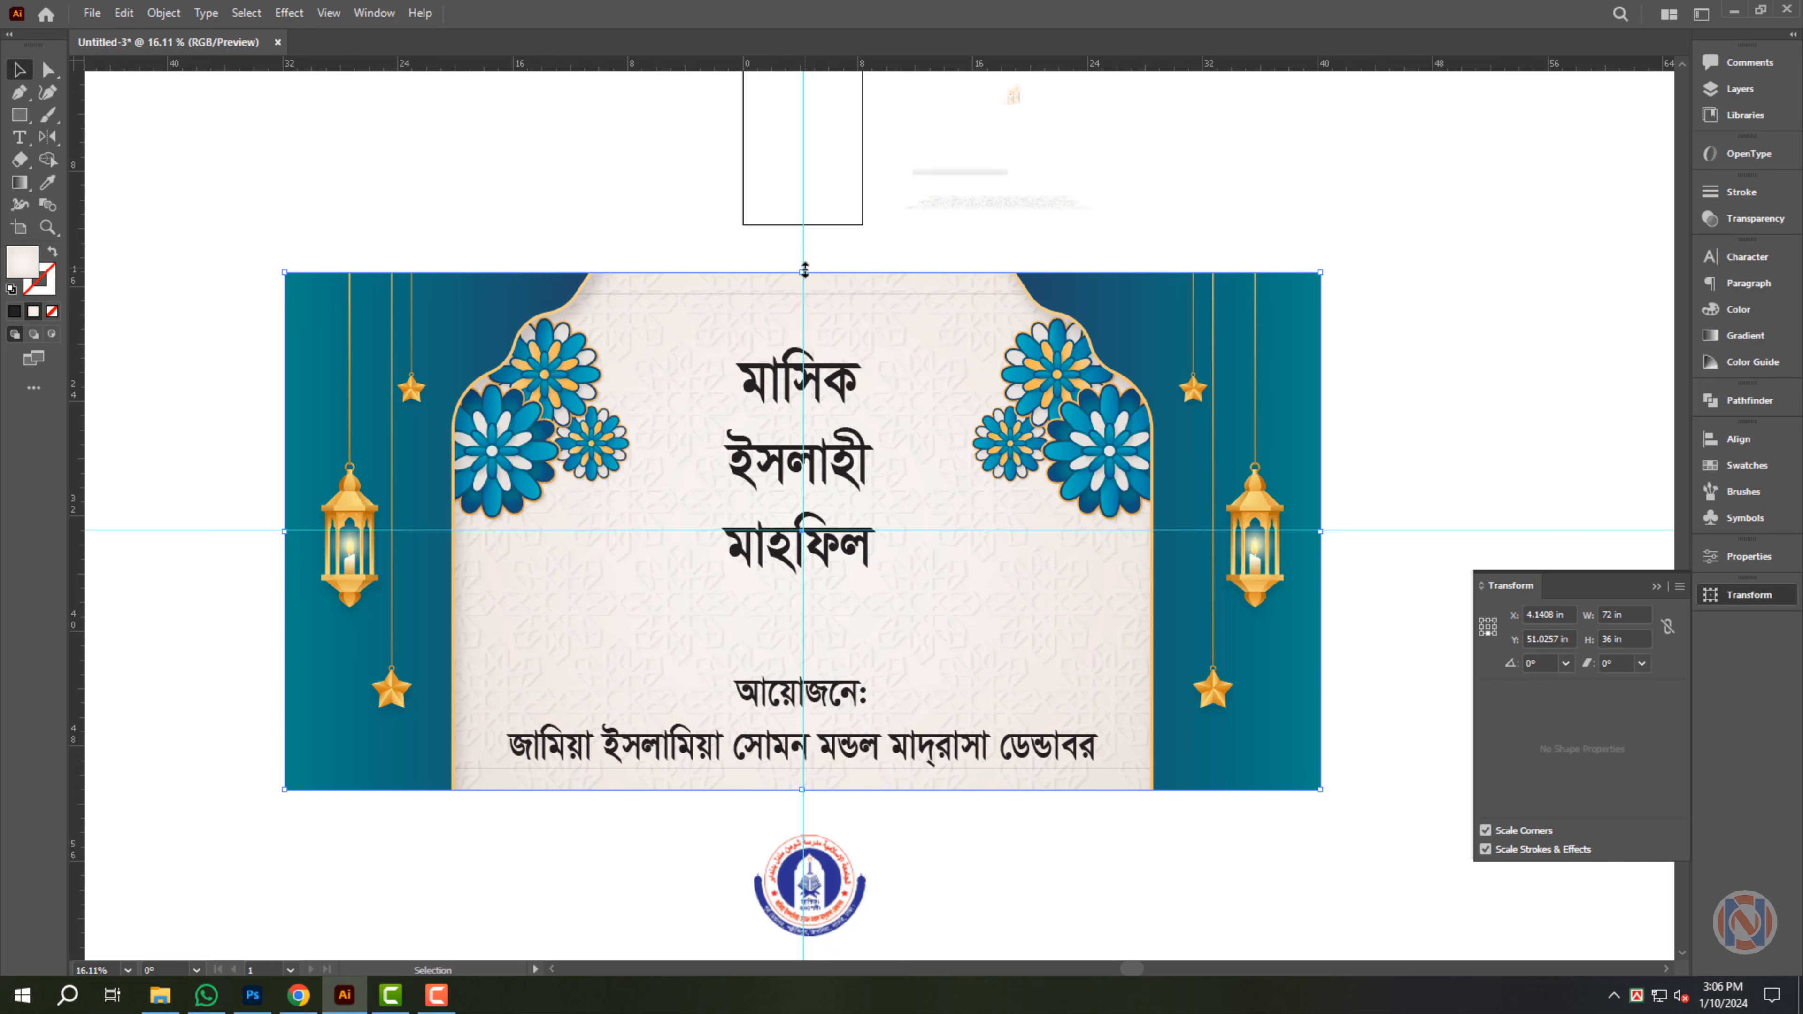
- Reduce the background copy to a bottom strip about 48.43 × 9.03 in between the teal panels, stacked over the pattern and behind the text
{"action": "left_click_drag", "start_coordinate": [804, 270], "coordinate": [827, 676]}
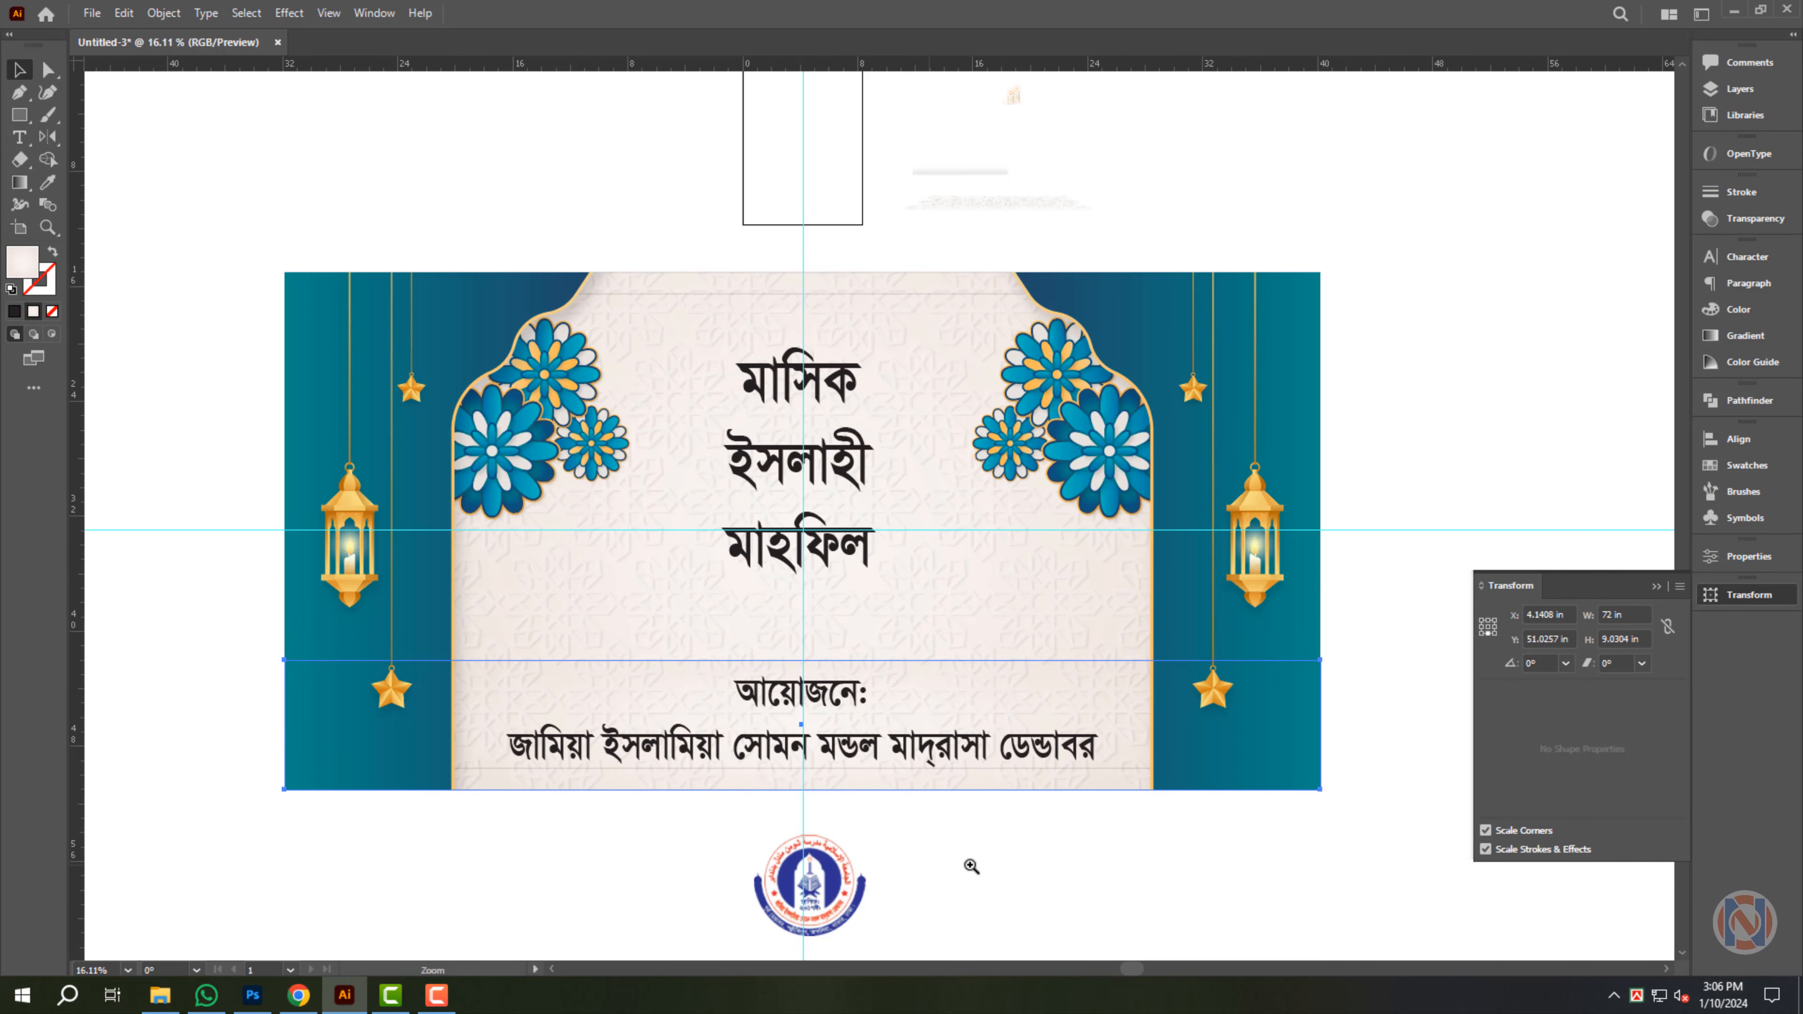
{"action": "left_click_drag", "start_coordinate": [971, 865], "coordinate": [1075, 854]}
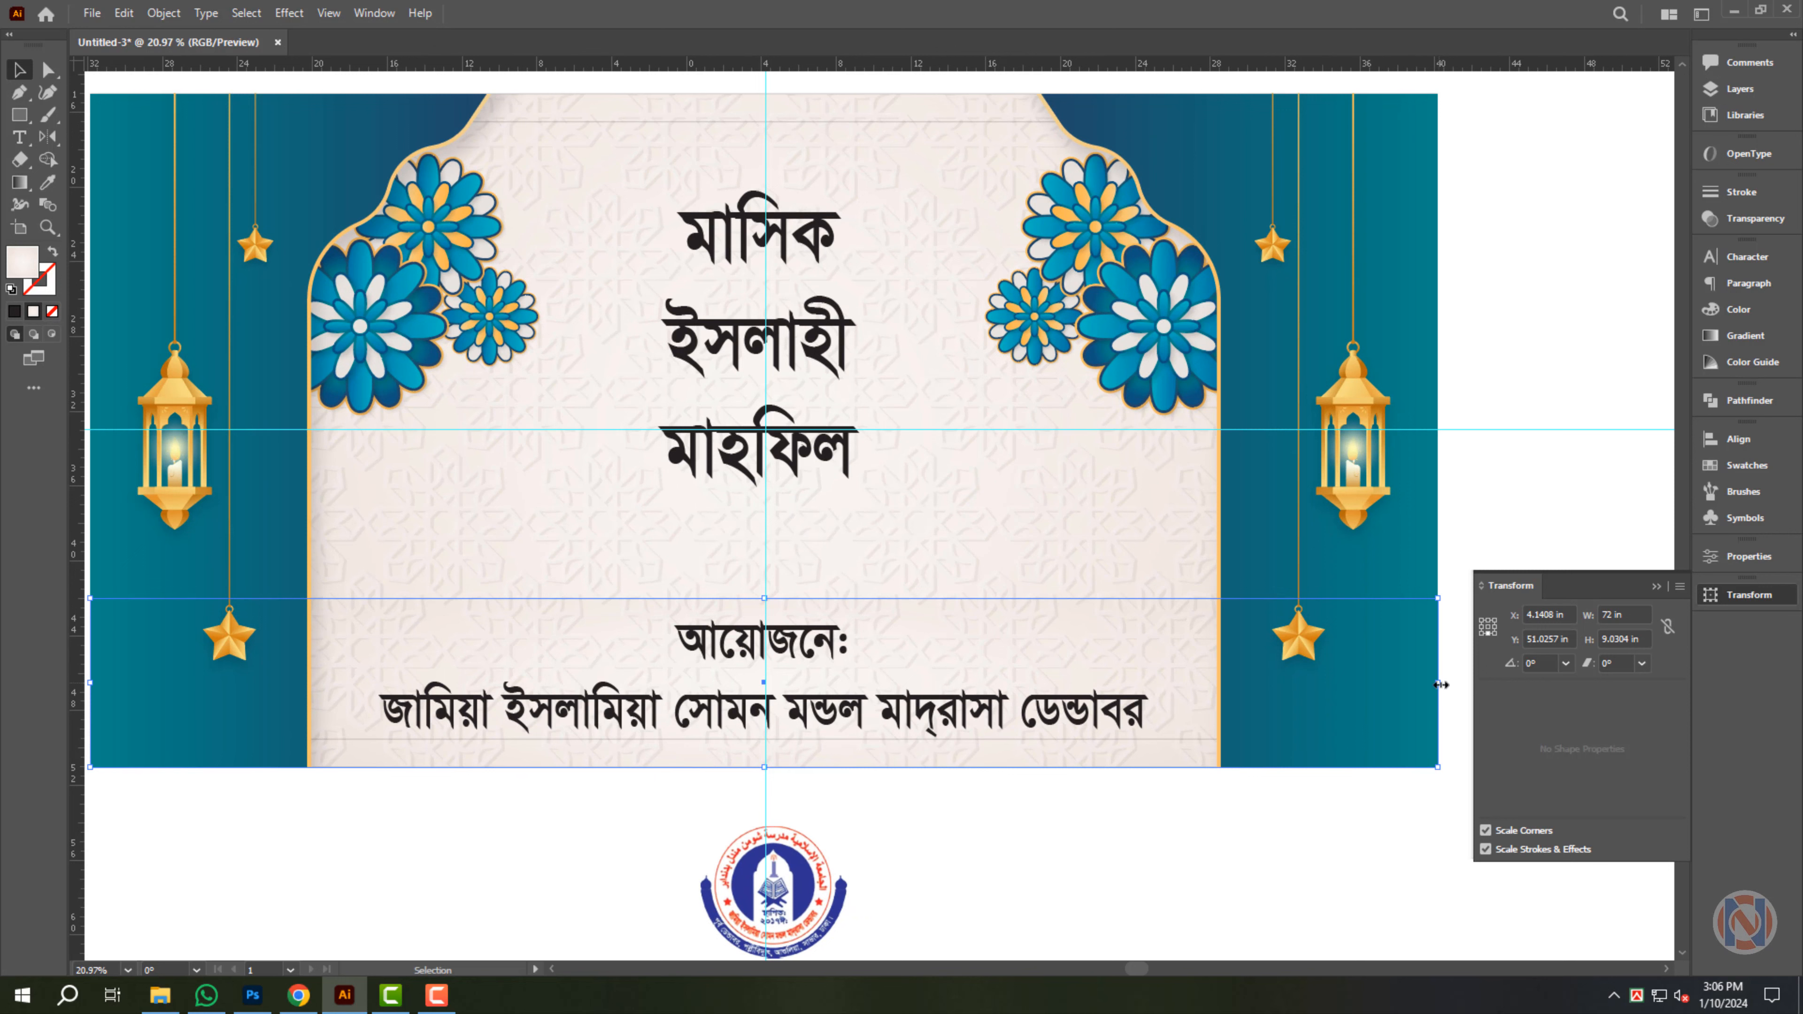
{"action": "left_click_drag", "start_coordinate": [1360, 695], "coordinate": [1229, 693]}
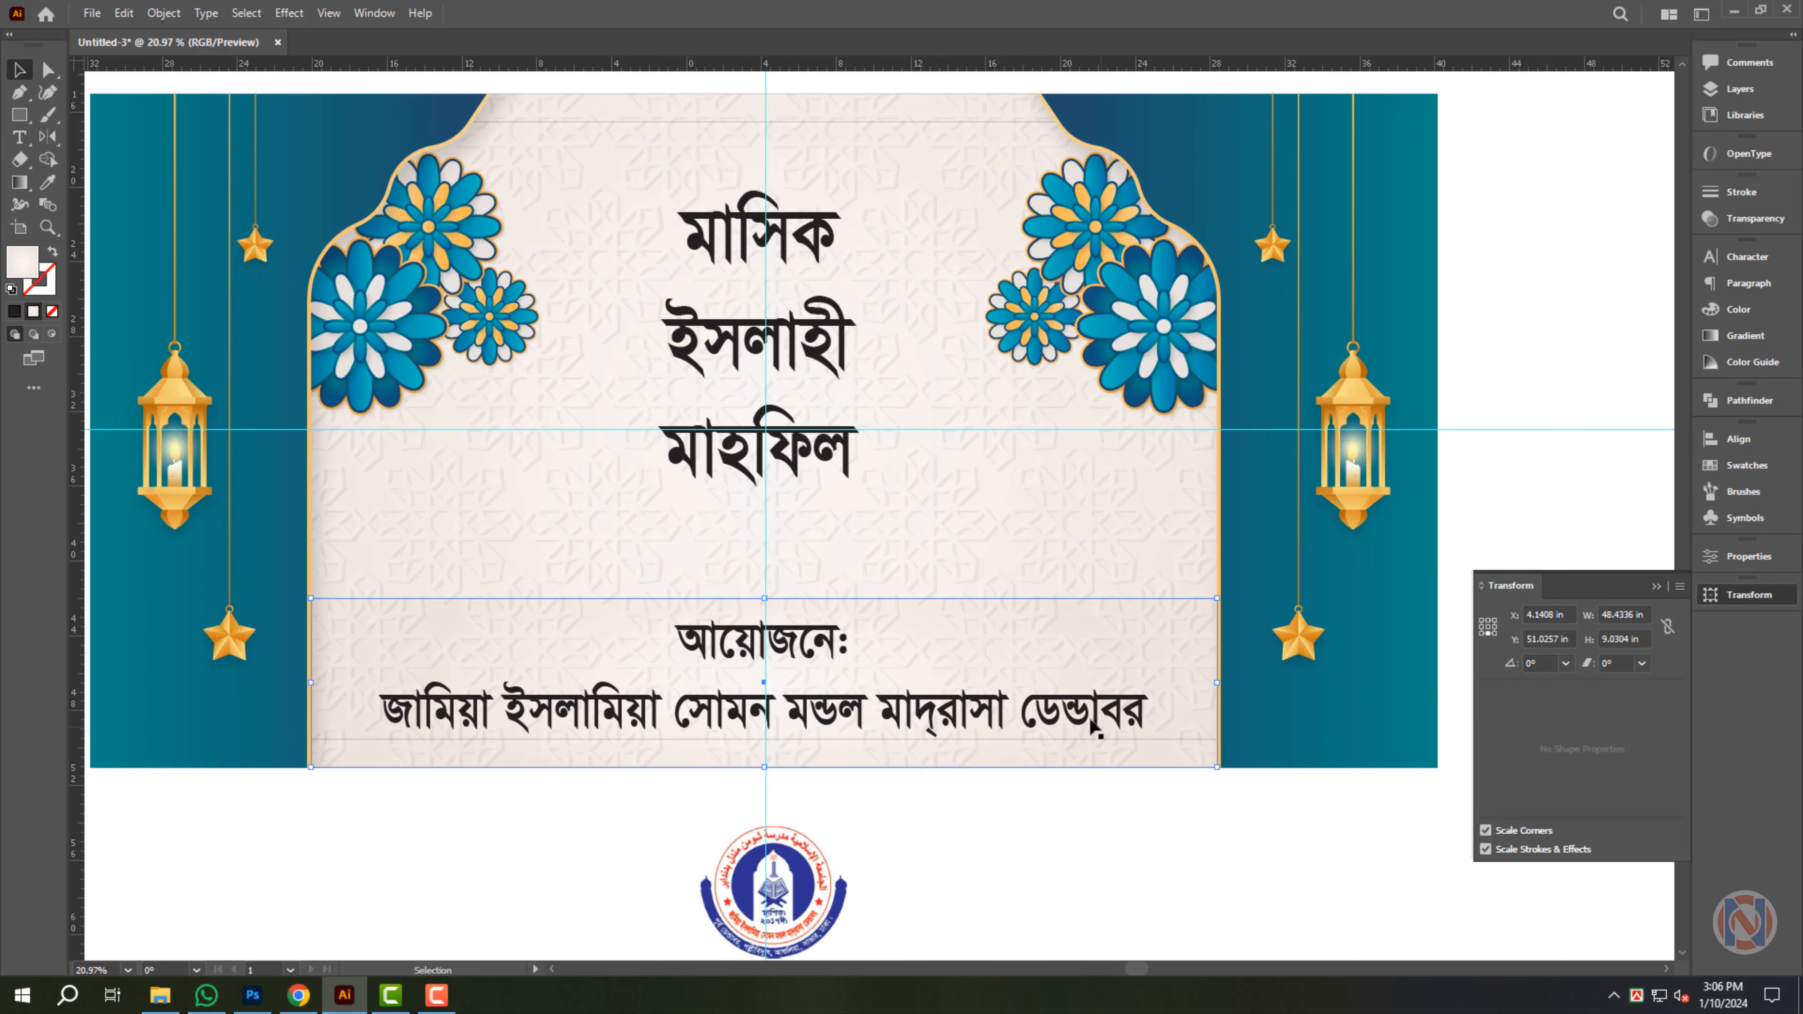
{"action": "key", "text": "ctrl+shift+bracketright"}
{"action": "key", "text": "ctrl+shift+a"}
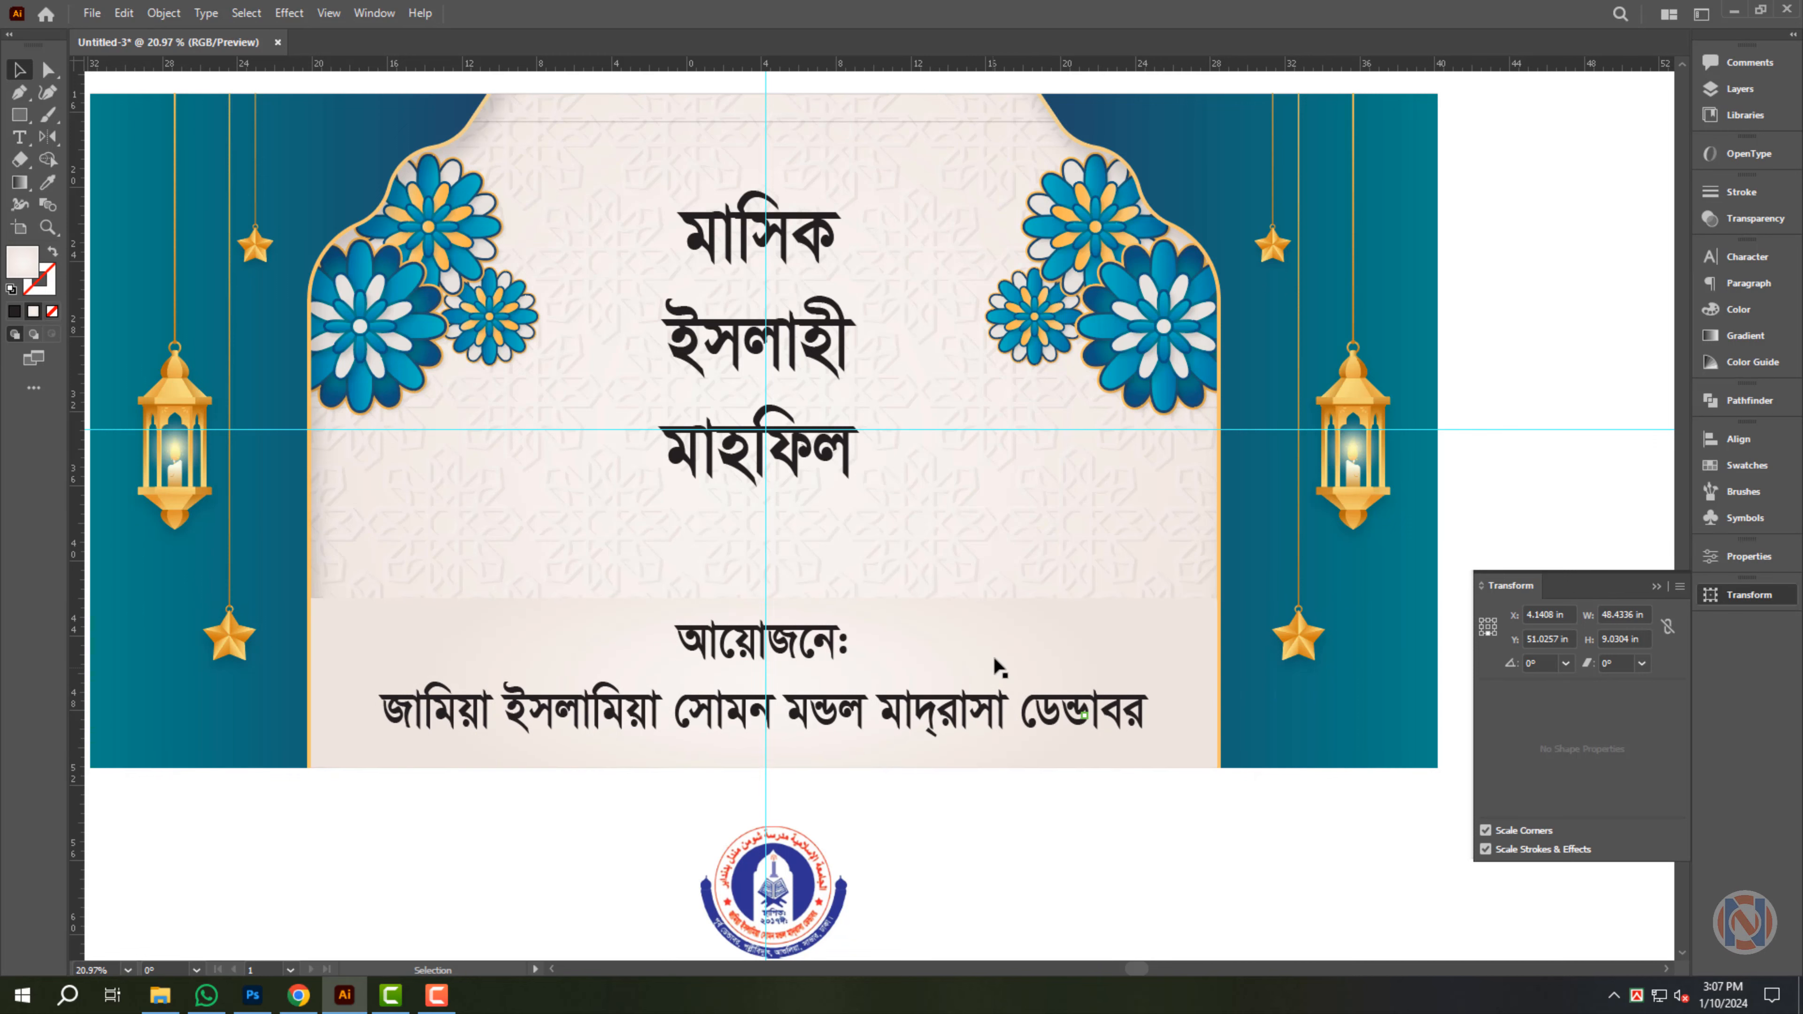
- Move the two-line organiser text off the banner to below the logo
{"action": "left_click", "coordinate": [771, 658]}
{"action": "scroll", "coordinate": [765, 696], "scroll_direction": "down", "scroll_amount": 1}
{"action": "scroll", "coordinate": [781, 639], "scroll_direction": "down", "scroll_amount": 3}
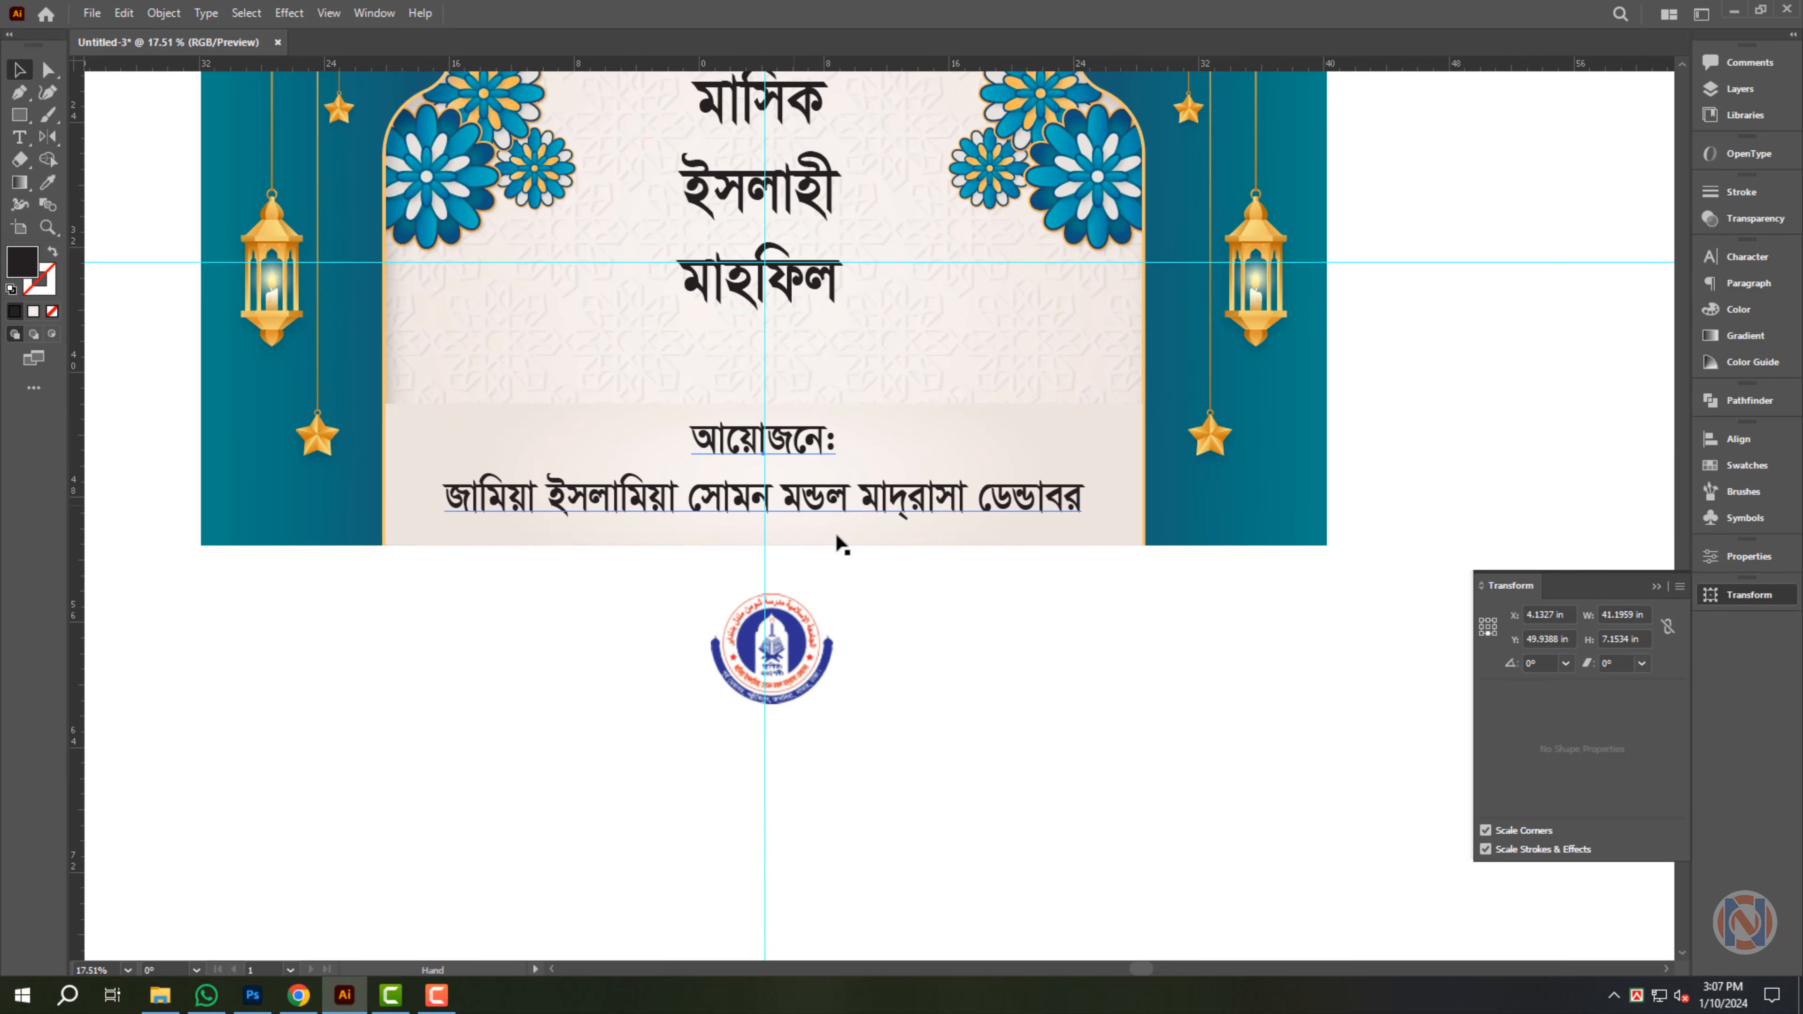
{"action": "left_click_drag", "start_coordinate": [858, 499], "coordinate": [857, 806]}
{"action": "scroll", "coordinate": [857, 807], "scroll_direction": "down", "scroll_amount": 1}
{"action": "scroll", "coordinate": [915, 431], "scroll_direction": "up", "scroll_amount": 3}
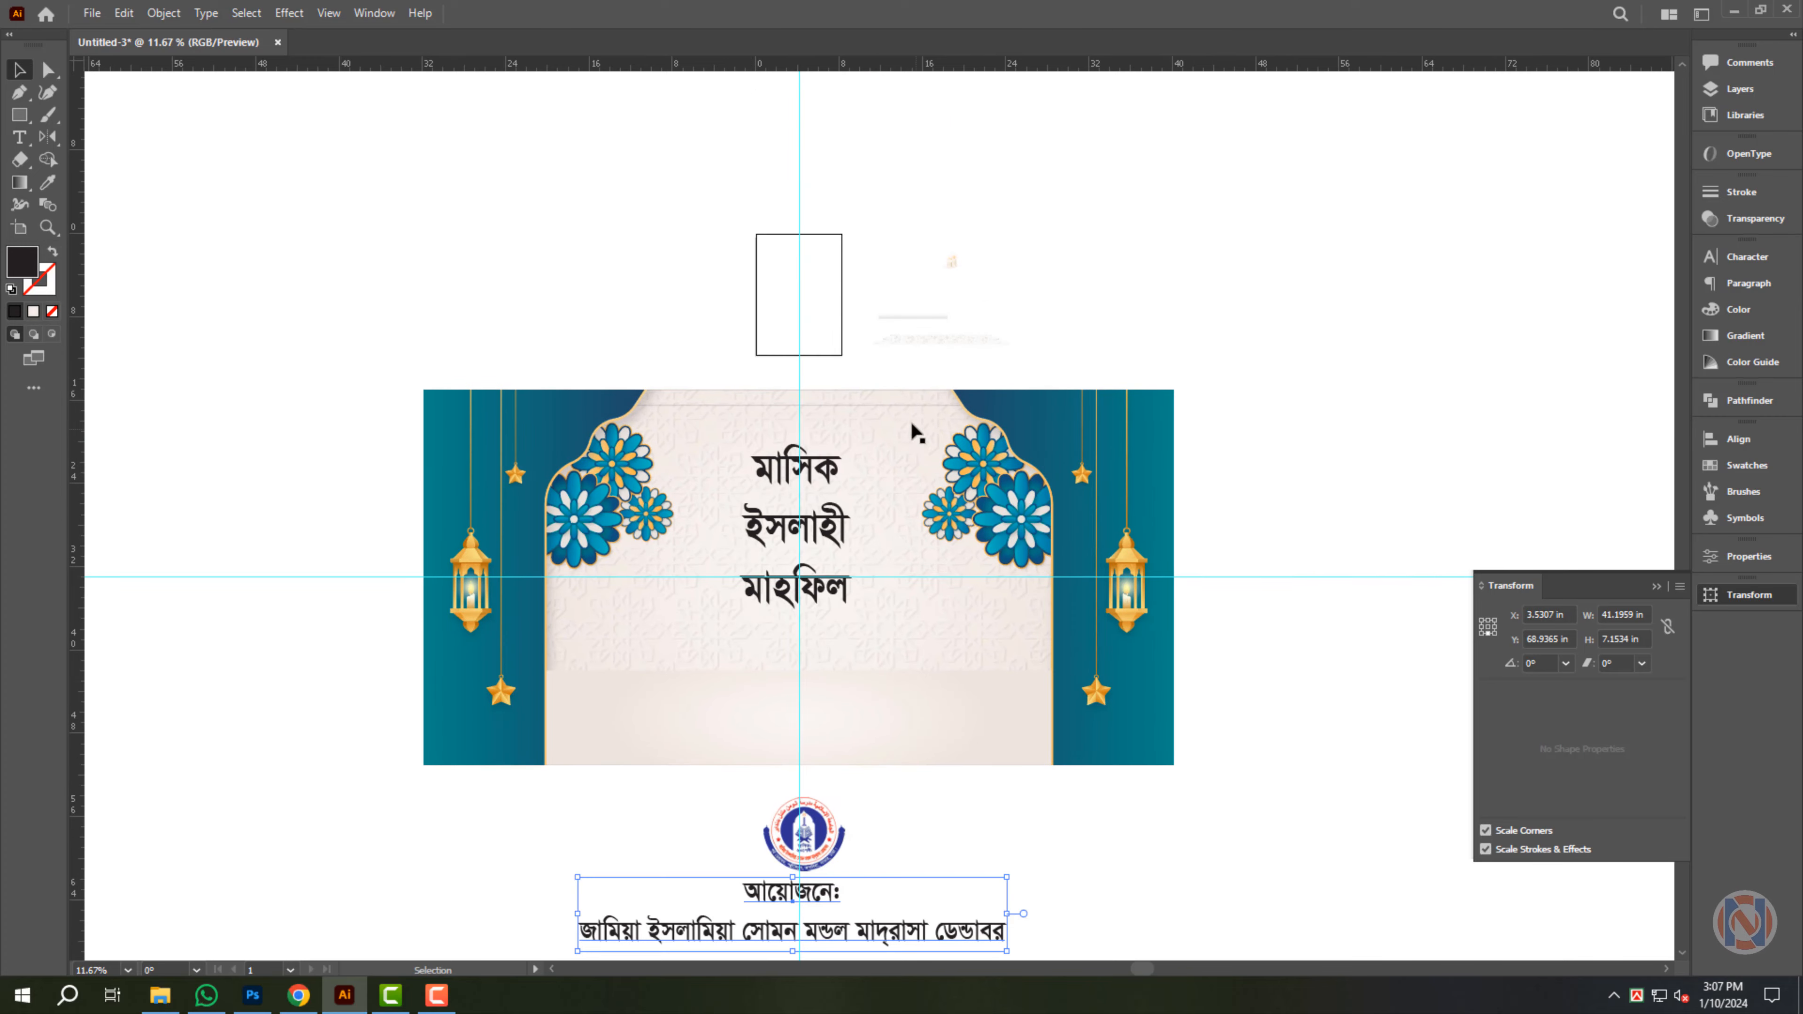
- Bring the small gradient shadow bar onto the banner and enlarge it to about 31 in wide along the bottom strip's upper edge
{"action": "left_click_drag", "start_coordinate": [844, 676], "coordinate": [838, 723]}
{"action": "left_click_drag", "start_coordinate": [818, 724], "coordinate": [959, 751]}
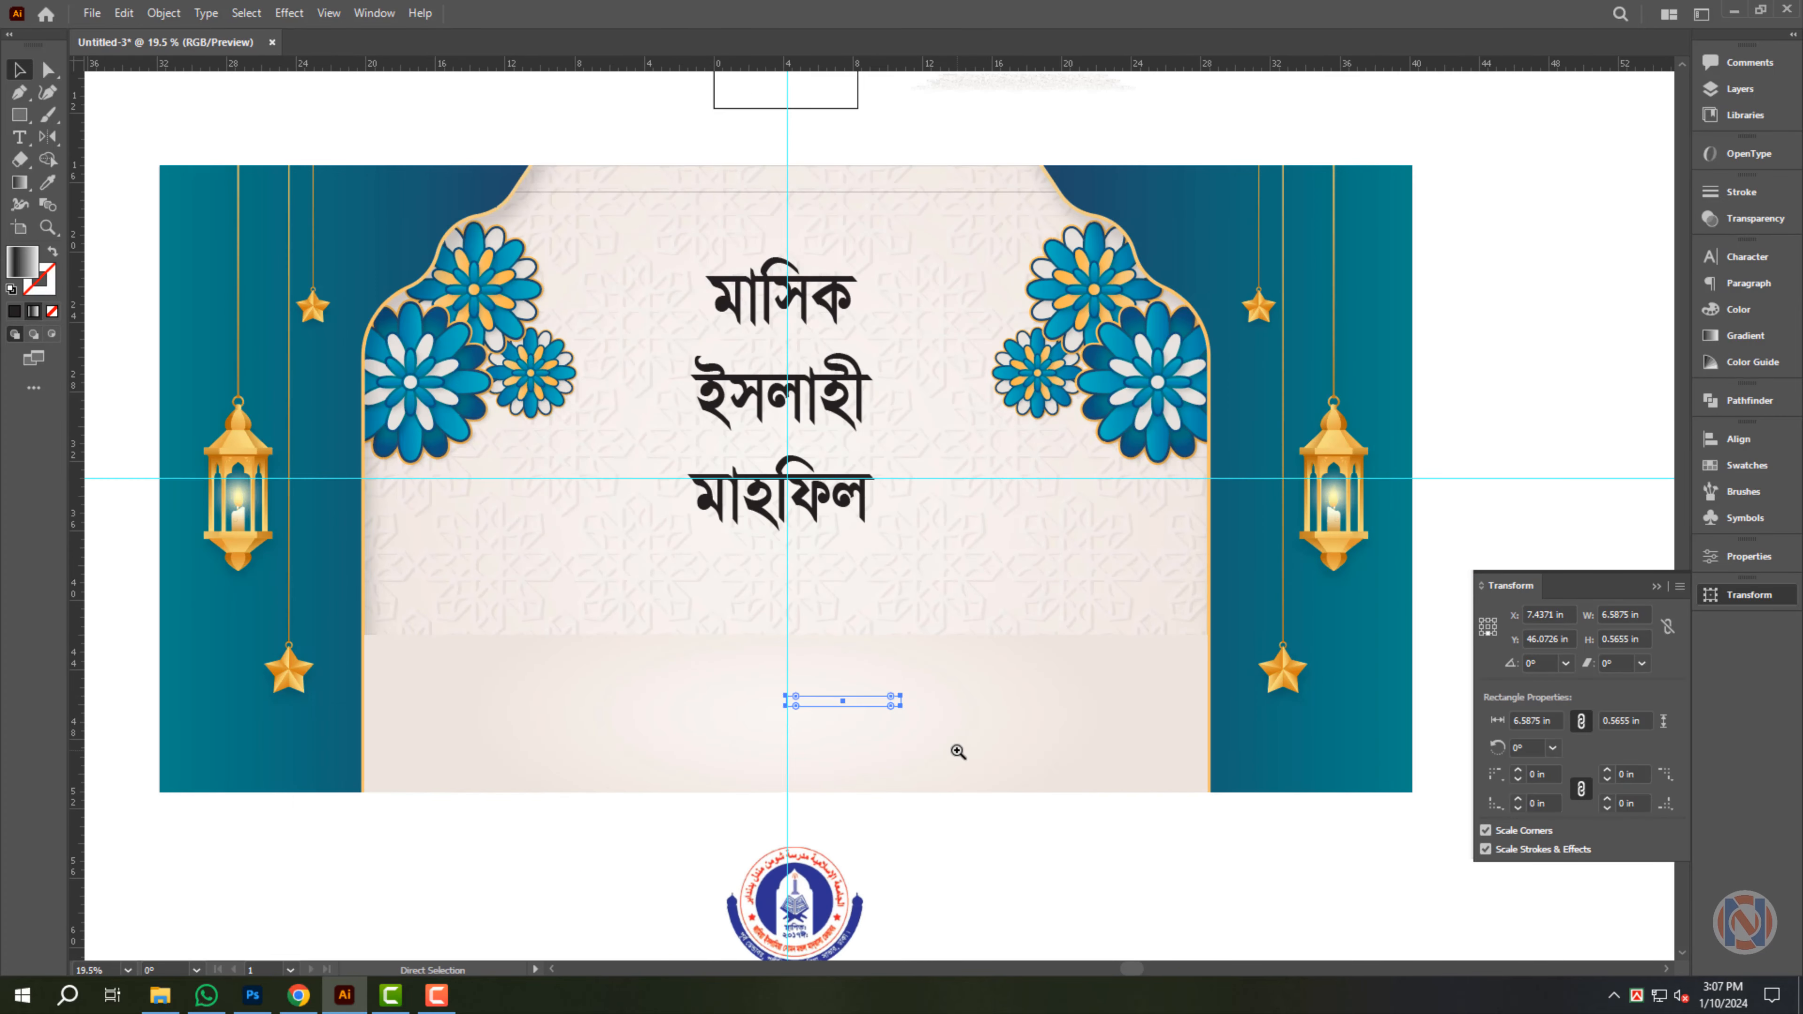
{"action": "left_click_drag", "start_coordinate": [901, 694], "coordinate": [780, 658]}
- Align the shadow bar to the bottom strip's left edge and stretch it across the strip's full width as shading under its upper edge
{"action": "left_click", "coordinate": [1107, 777], "text": "shift"}
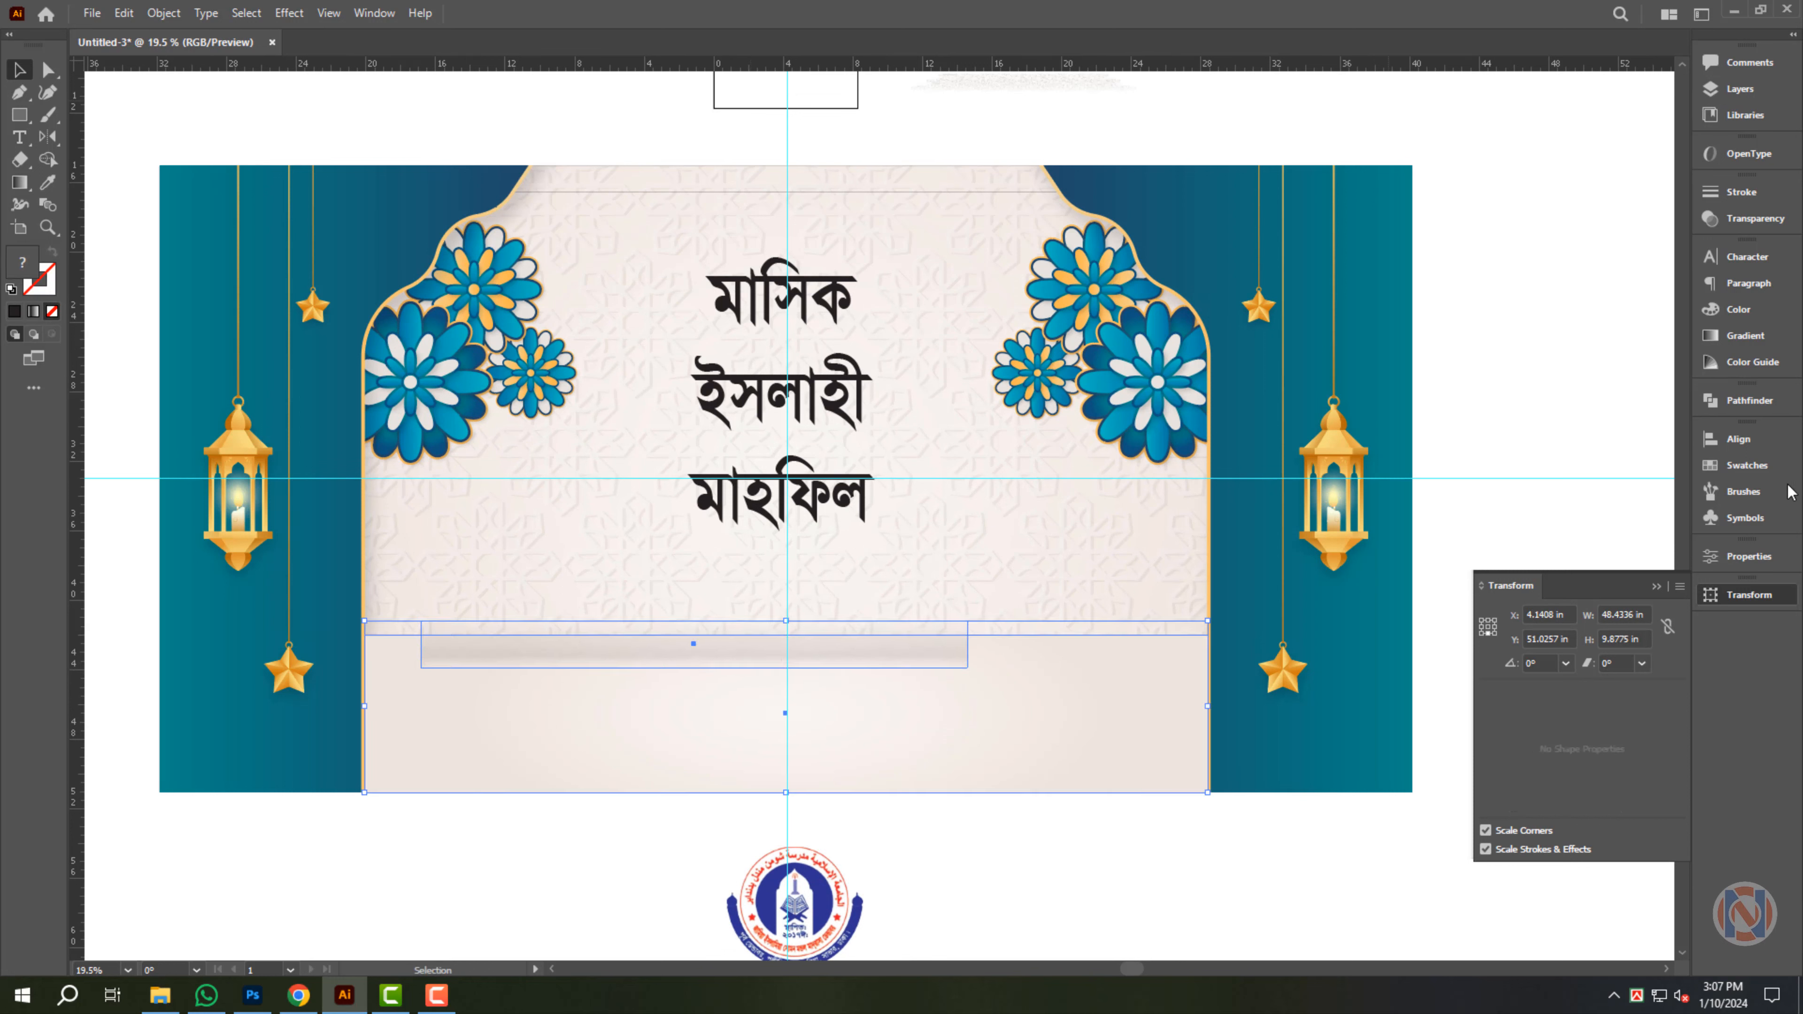
{"action": "left_click", "coordinate": [1727, 442]}
{"action": "left_click", "coordinate": [1460, 719]}
{"action": "left_click", "coordinate": [873, 658]}
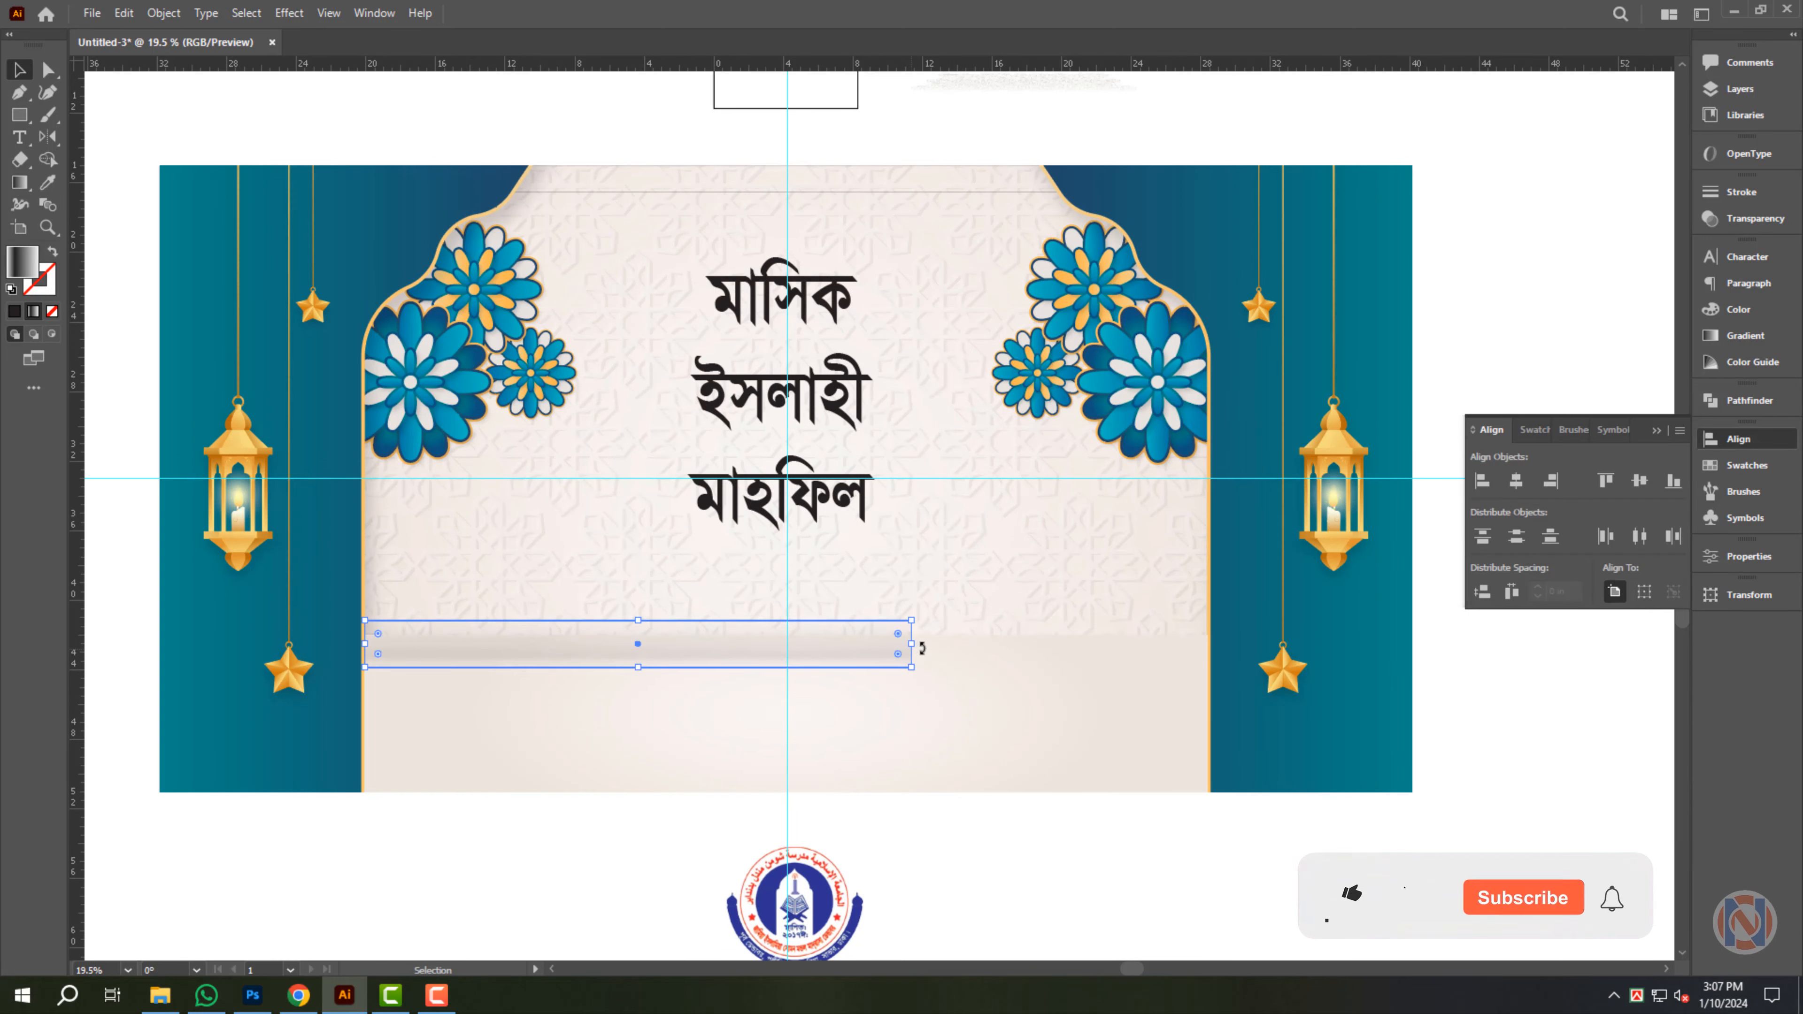
{"action": "left_click_drag", "start_coordinate": [921, 644], "coordinate": [1286, 695]}
{"action": "scroll", "coordinate": [1206, 625], "scroll_direction": "up", "scroll_amount": 6}
{"action": "scroll", "coordinate": [760, 609], "scroll_direction": "down", "scroll_amount": 7}
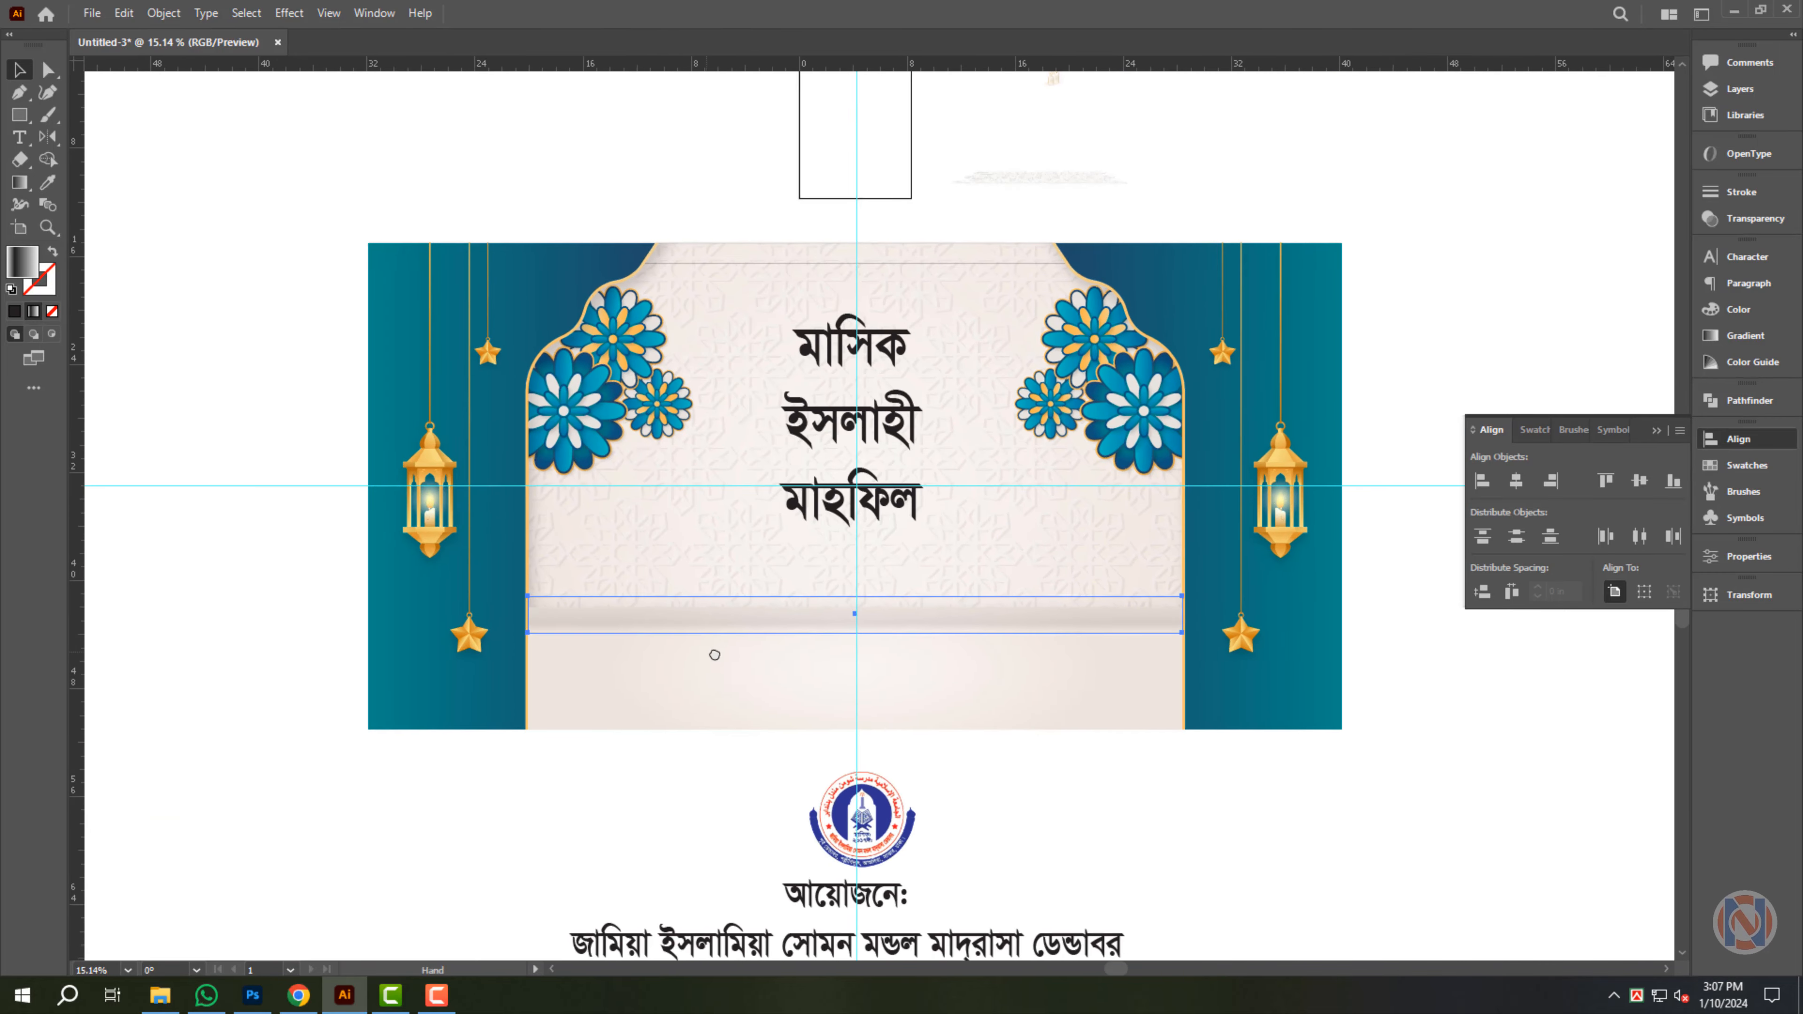
{"action": "scroll", "coordinate": [937, 658], "scroll_direction": "up", "scroll_amount": 1}
{"action": "scroll", "coordinate": [957, 664], "scroll_direction": "down", "scroll_amount": 2}
{"action": "left_click", "coordinate": [868, 695]}
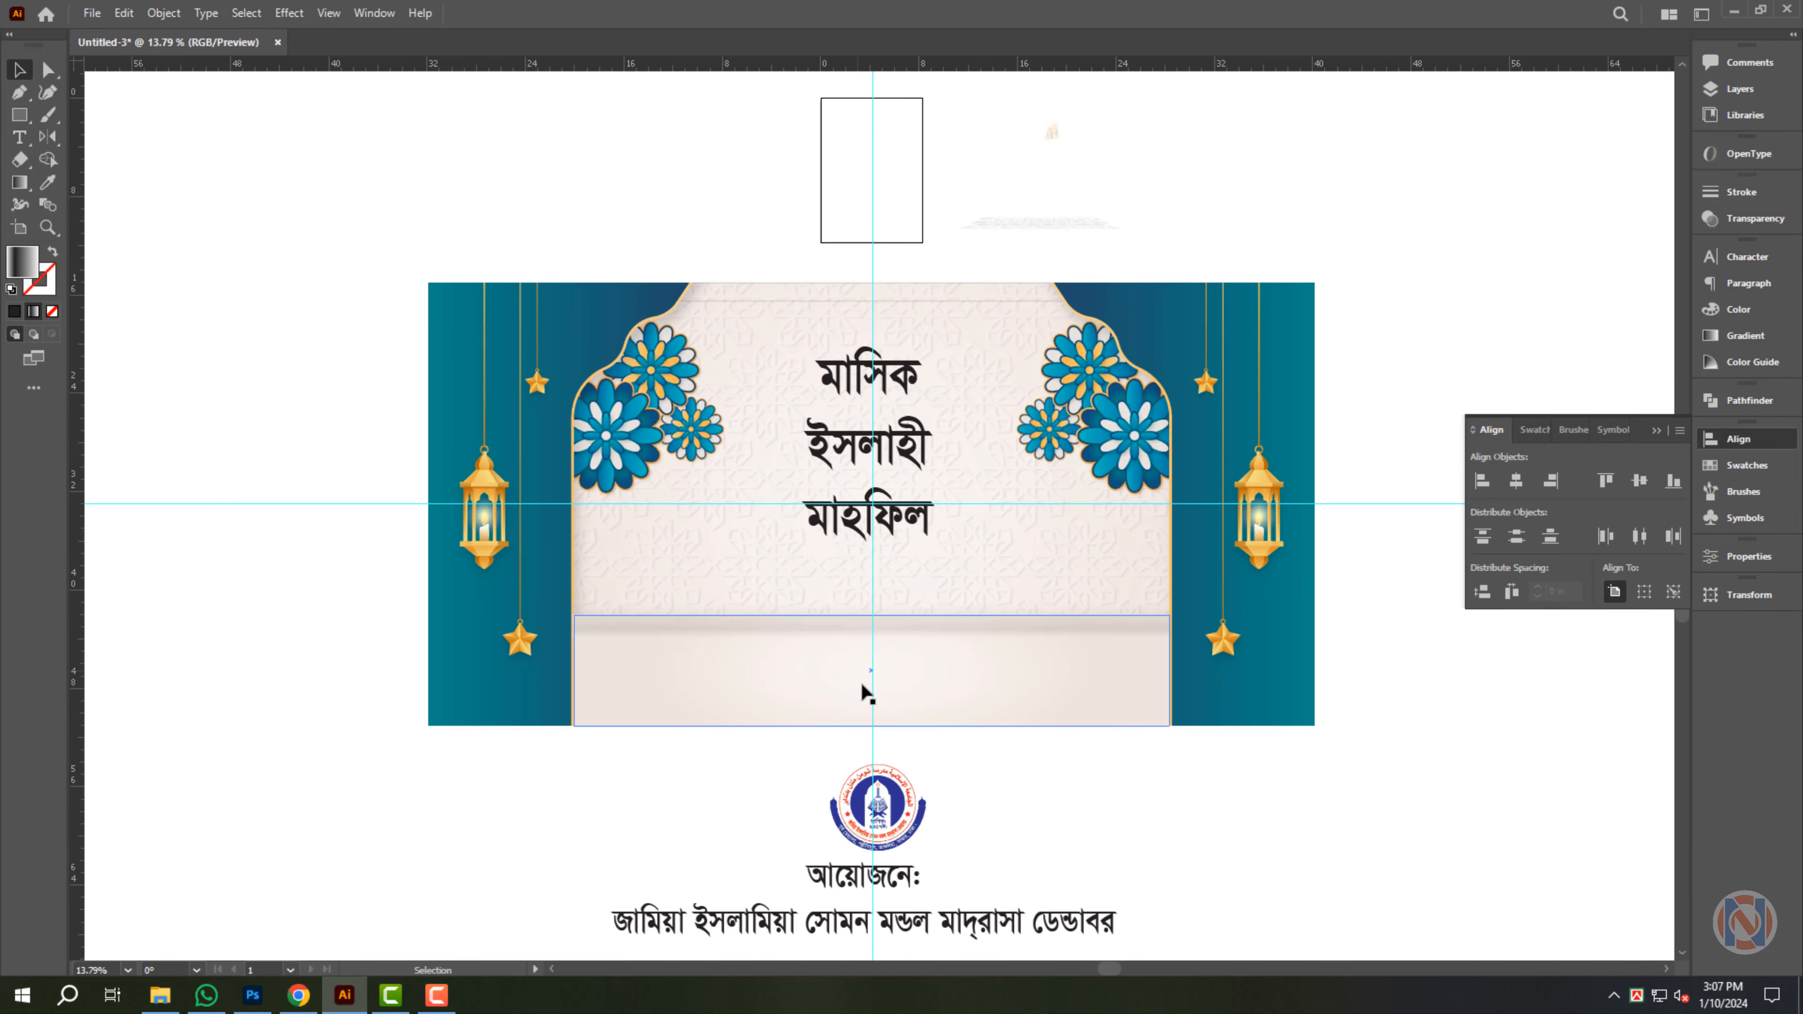
{"action": "left_click", "coordinate": [878, 731]}
- Enlarge the candle artwork, place it near the left end of the bottom strip, and bring it to the front
{"action": "scroll", "coordinate": [886, 644], "scroll_direction": "down", "scroll_amount": 1}
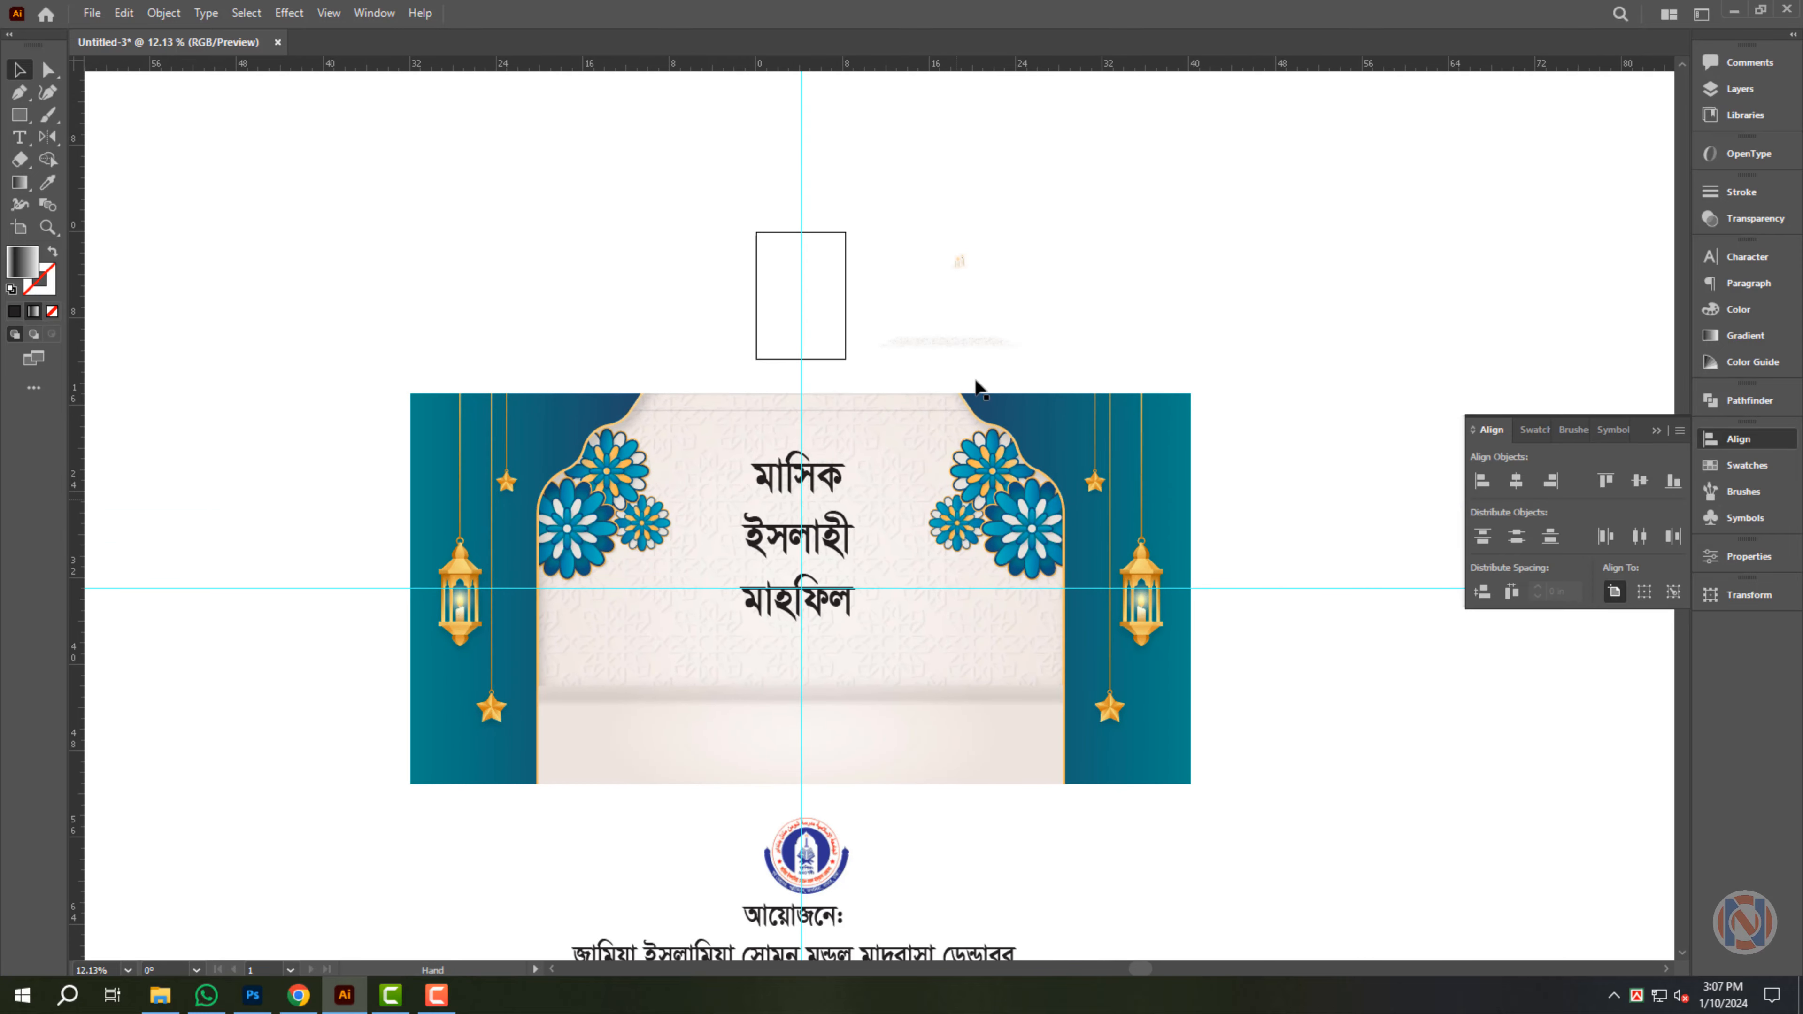
{"action": "scroll", "coordinate": [912, 468], "scroll_direction": "down", "scroll_amount": 1}
{"action": "left_click", "coordinate": [959, 260]}
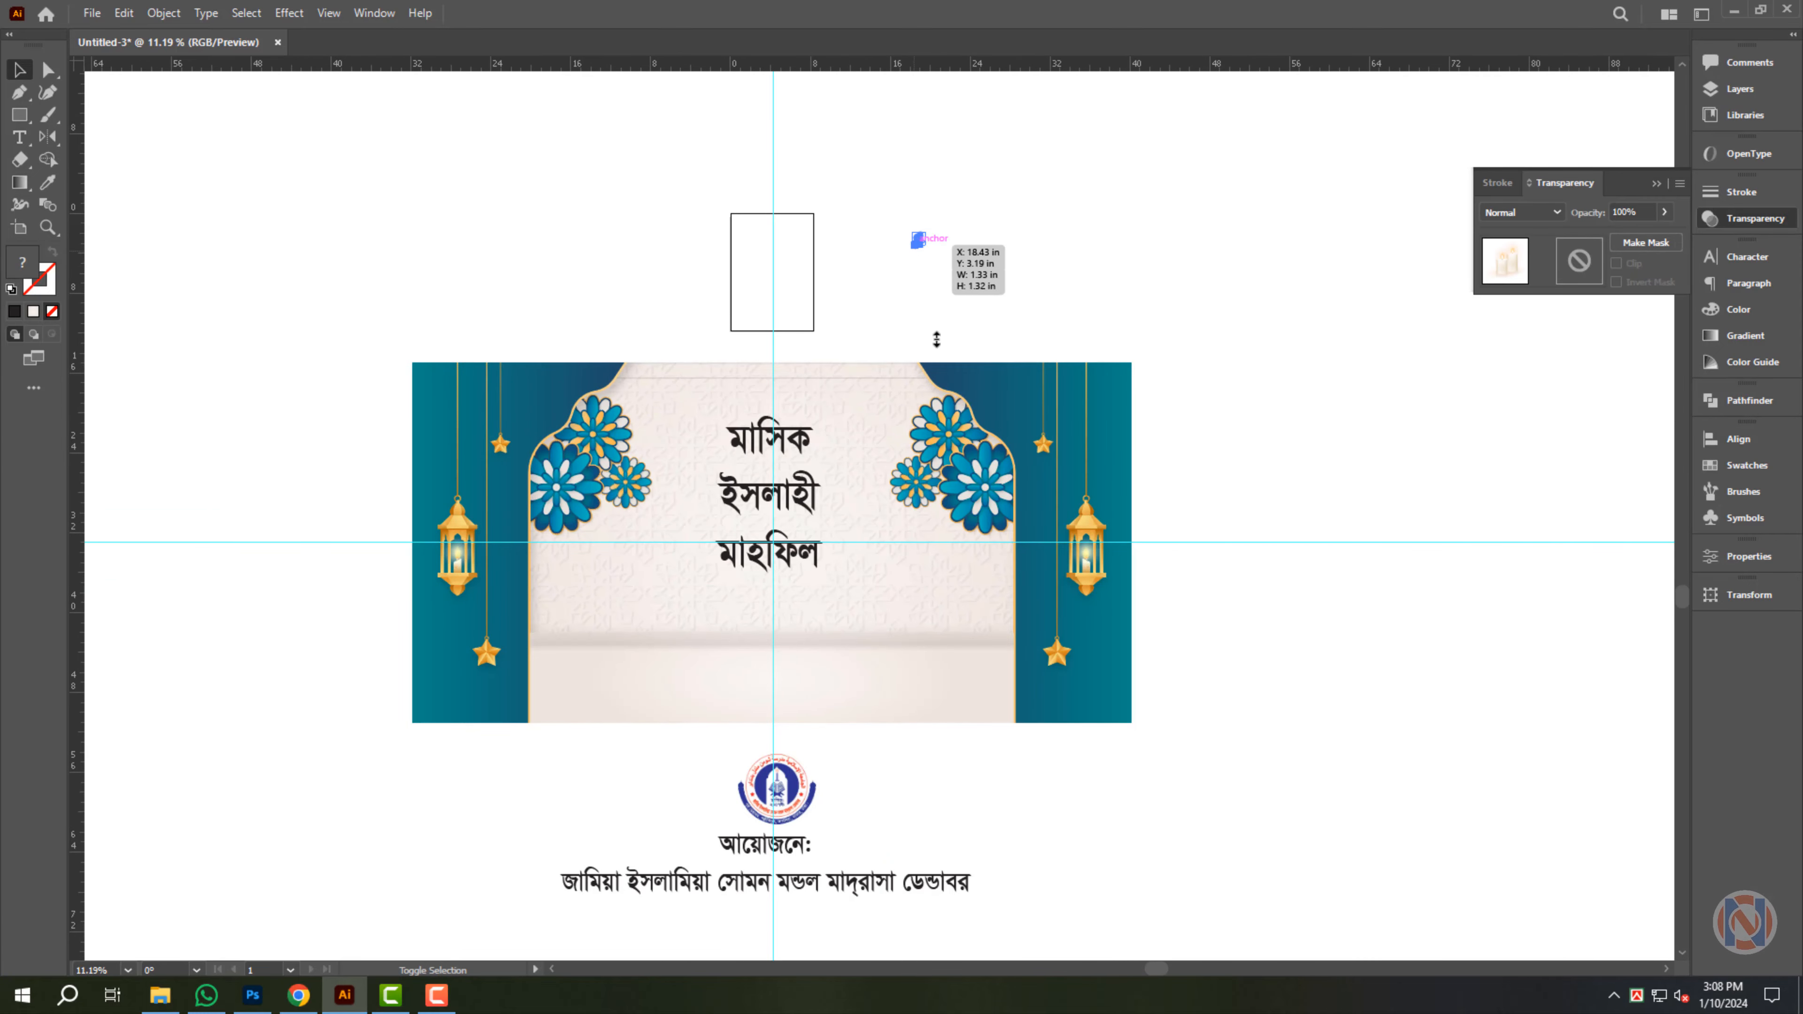
{"action": "left_click_drag", "start_coordinate": [937, 340], "coordinate": [637, 629]}
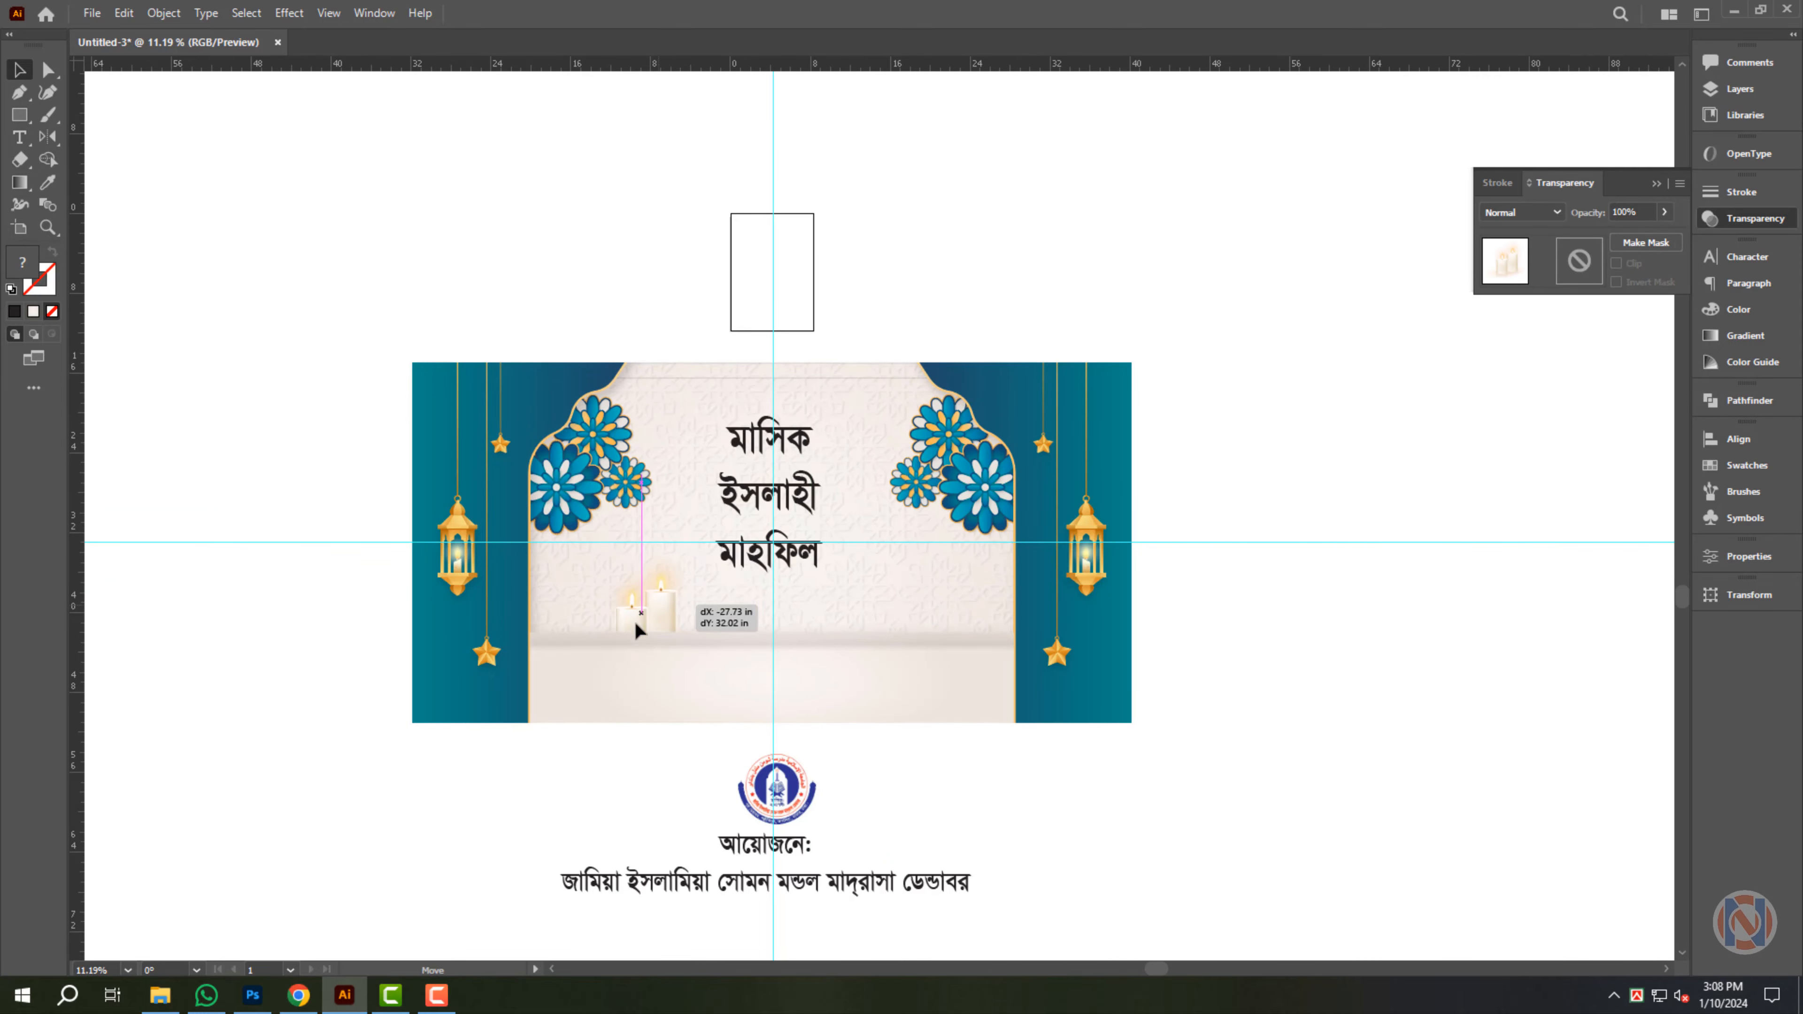
{"action": "scroll", "coordinate": [575, 704], "scroll_direction": "up", "scroll_amount": 8}
{"action": "key", "text": "ctrl+shift+bracketright"}
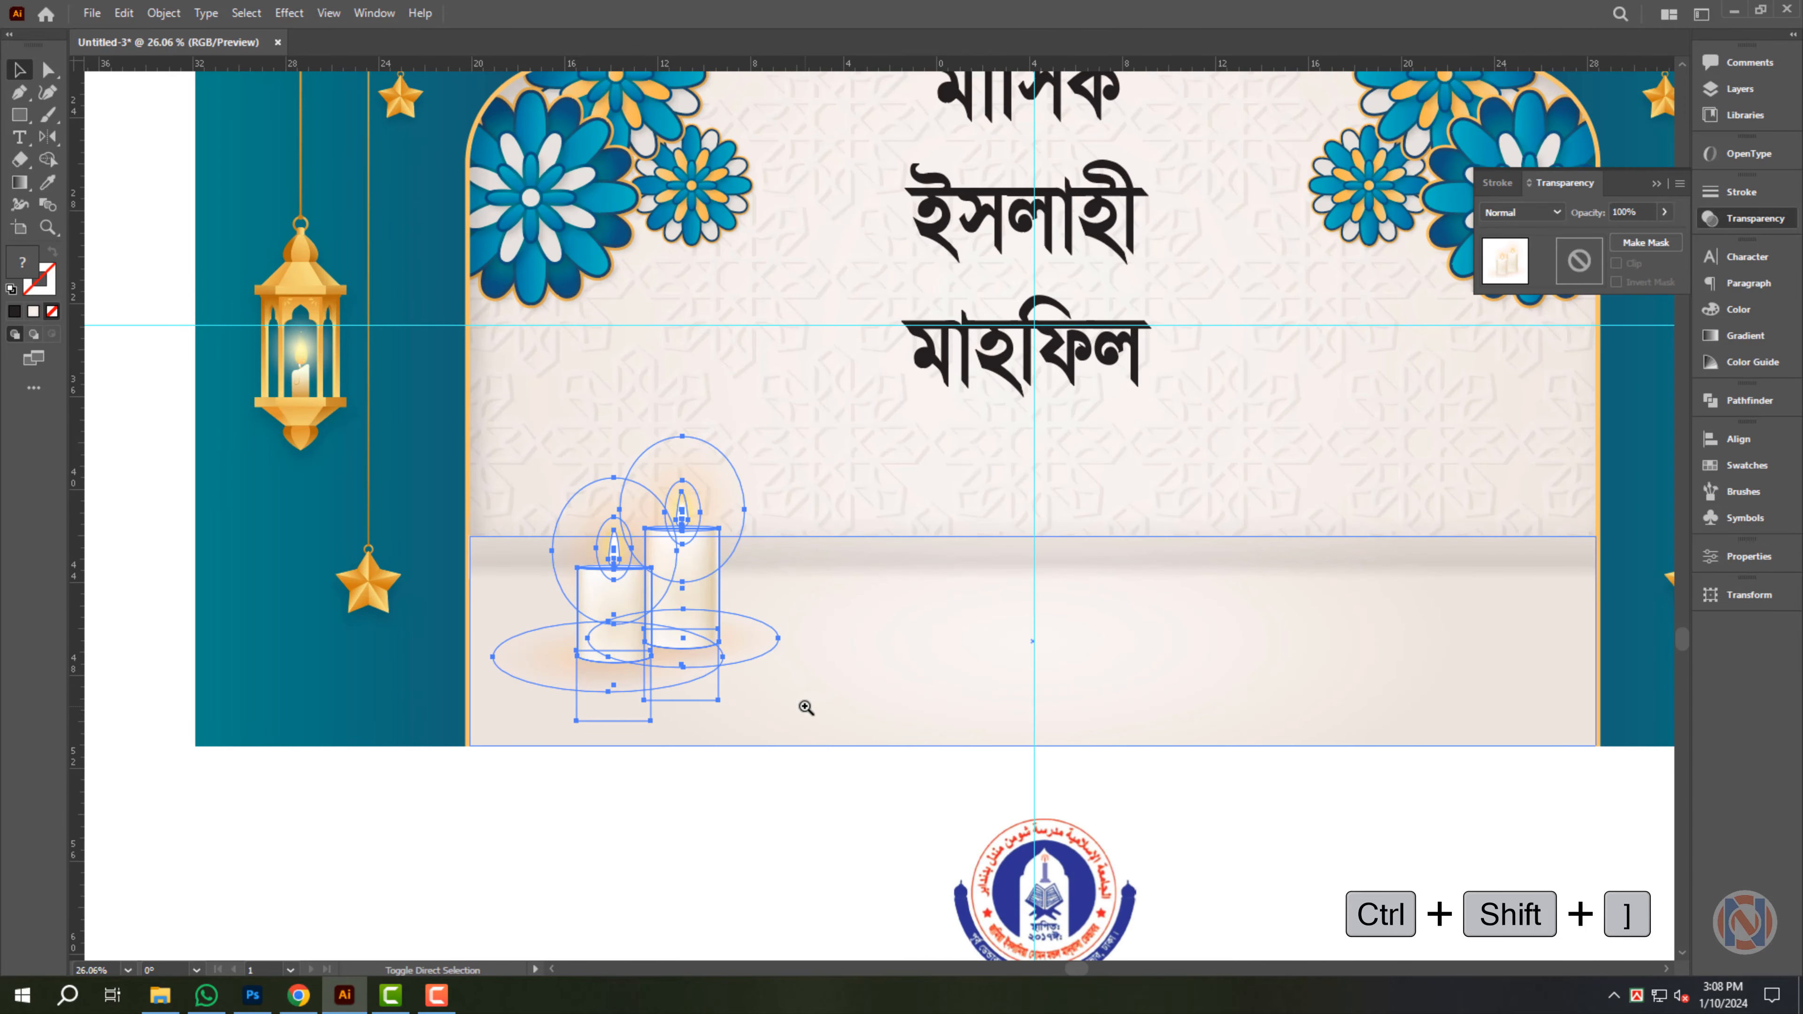
- Align the candles' bottom edge with the bottom edge of the banner's bottom strip
{"action": "scroll", "coordinate": [595, 826], "scroll_direction": "up", "scroll_amount": 2}
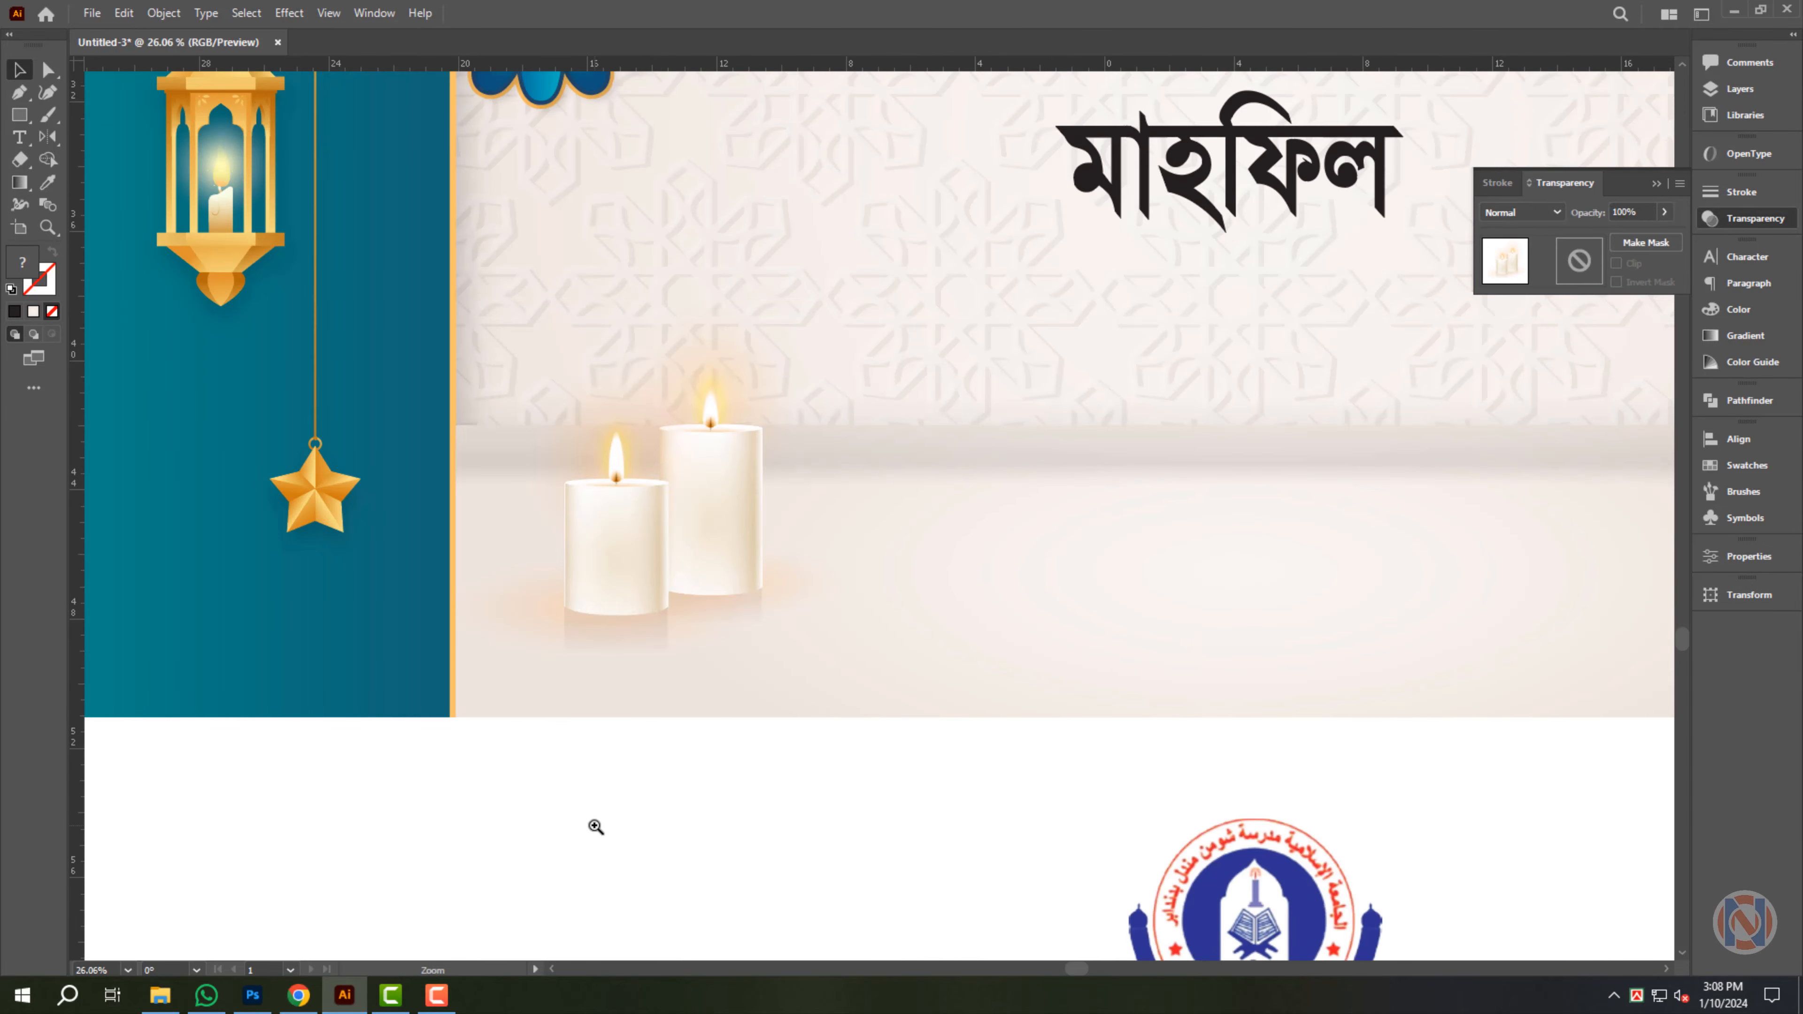
{"action": "left_click", "coordinate": [1079, 576], "text": "shift"}
{"action": "left_click", "coordinate": [1738, 439]}
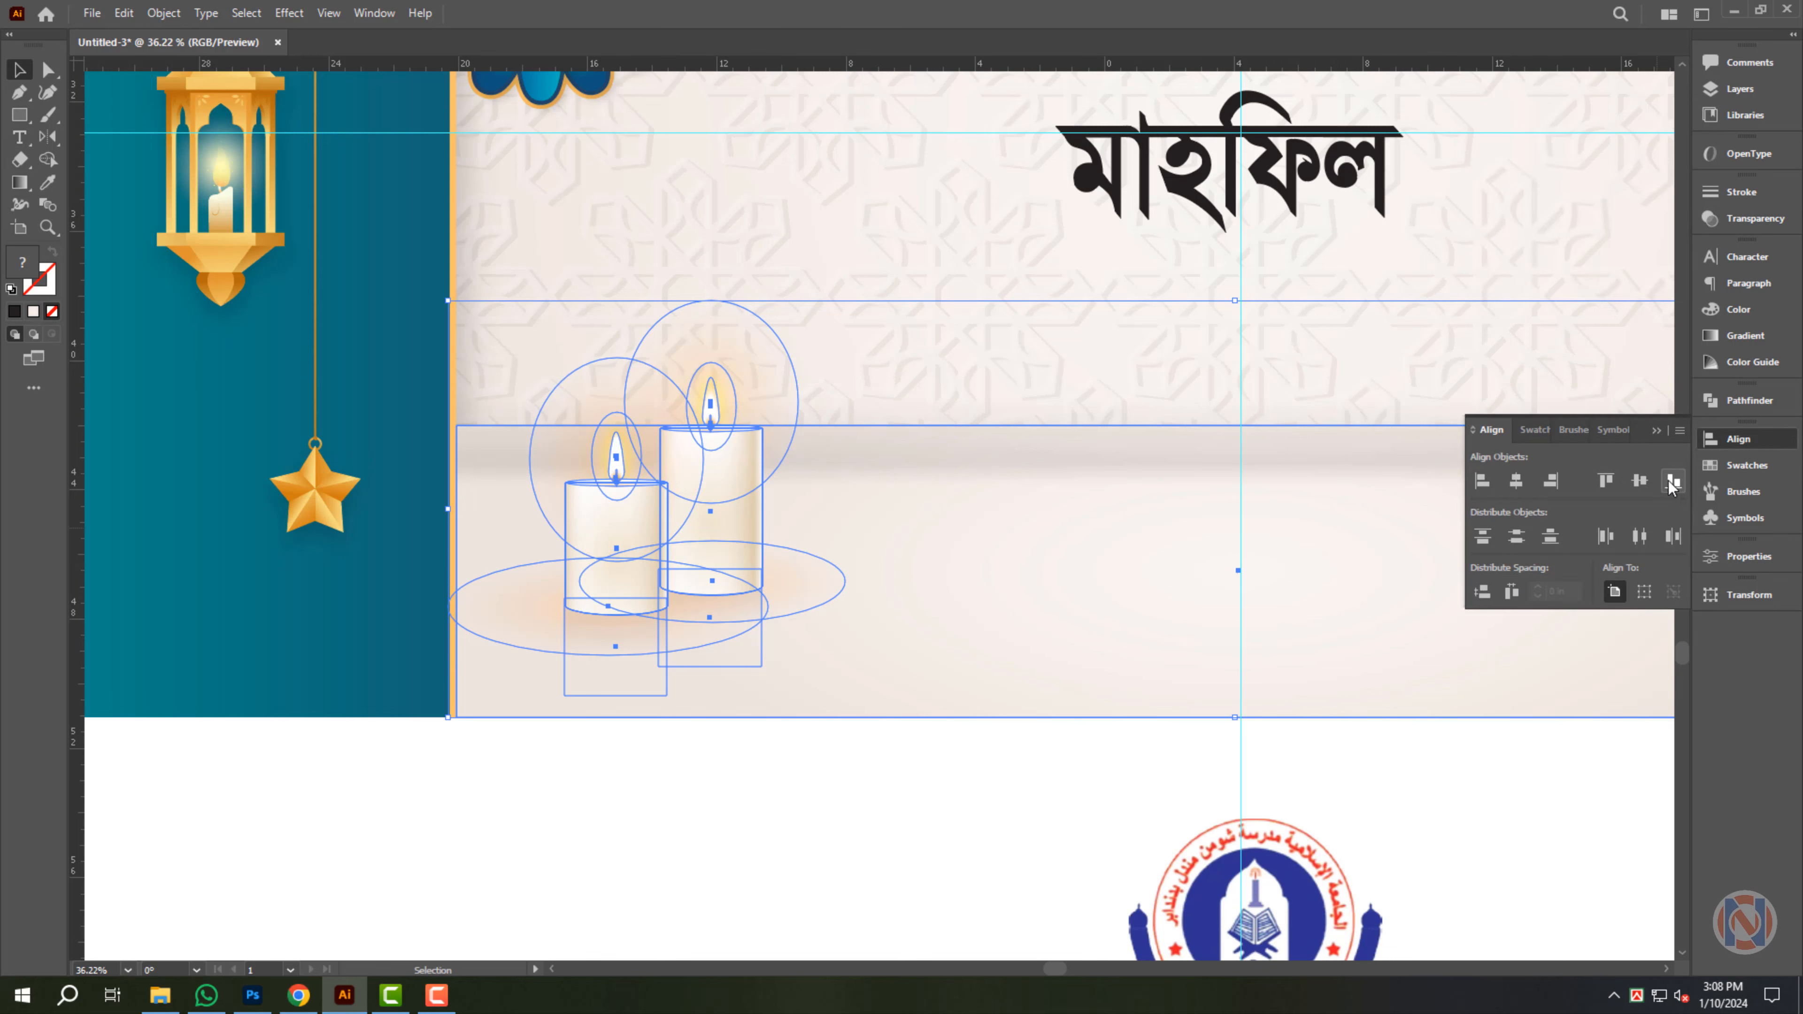
{"action": "left_click", "coordinate": [1672, 484]}
{"action": "left_click", "coordinate": [584, 780]}
{"action": "scroll", "coordinate": [583, 780], "scroll_direction": "down", "scroll_amount": 4}
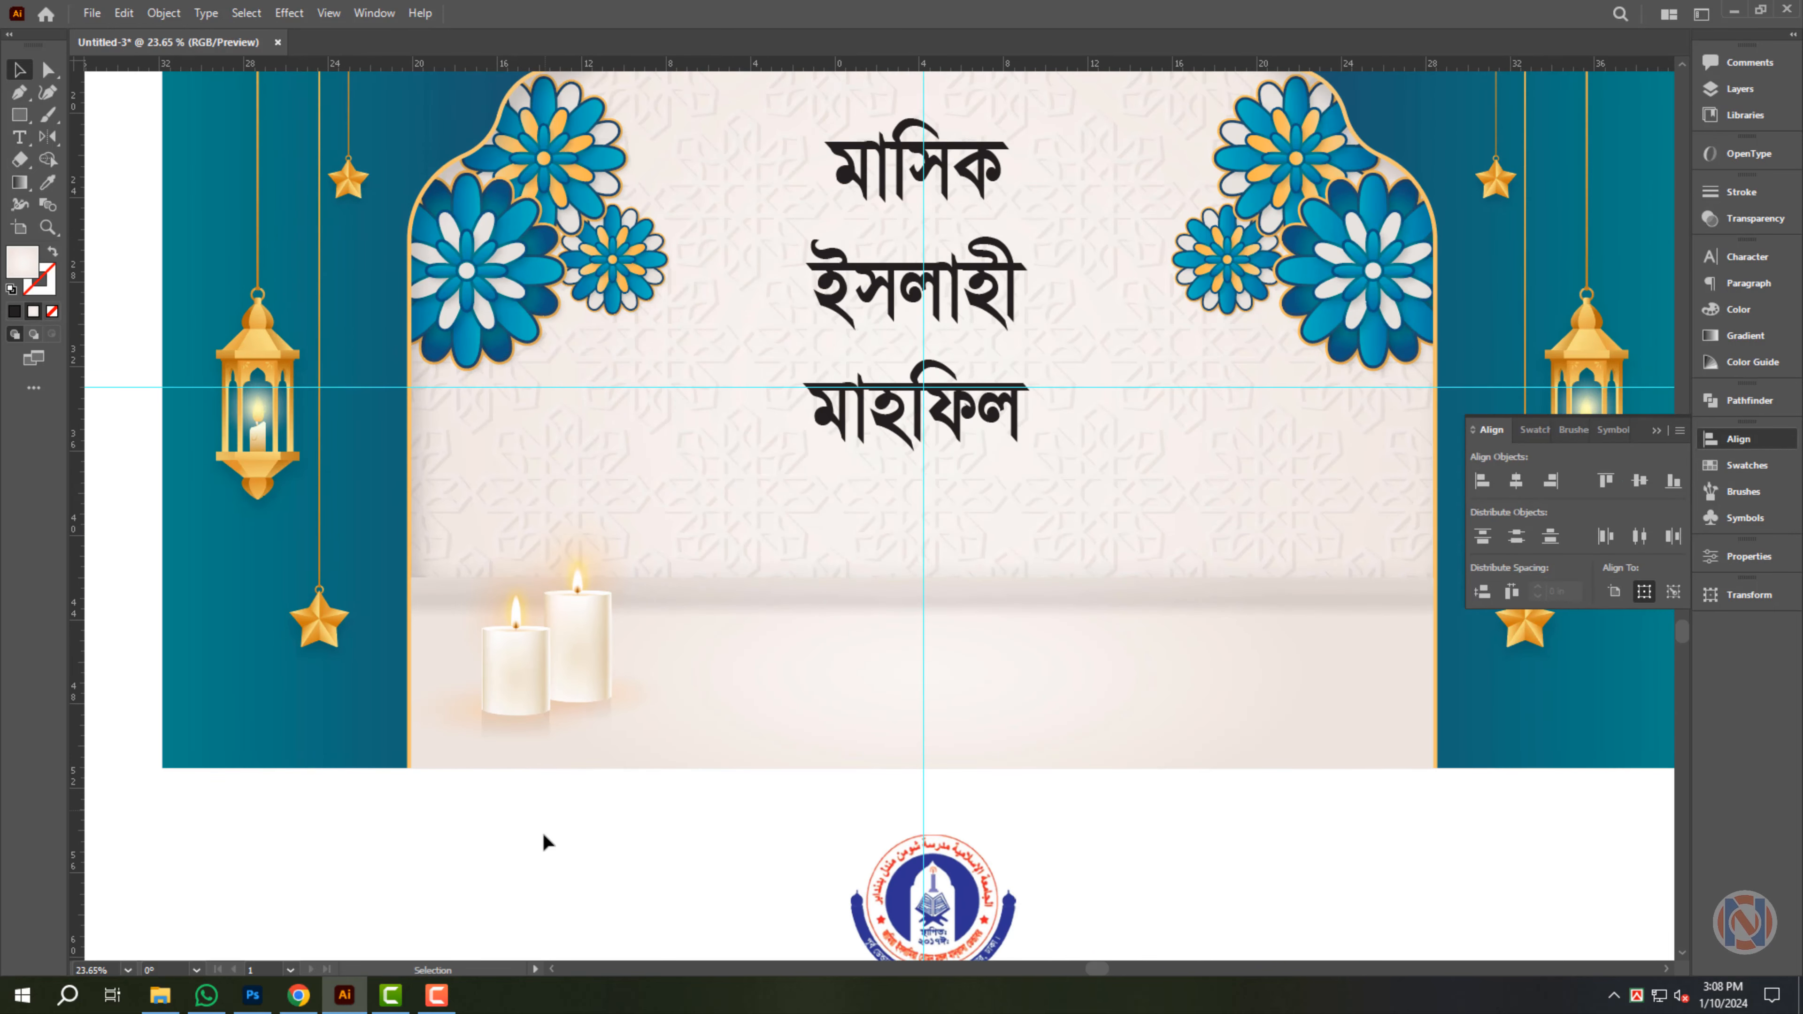
- Move the candles up above the bottom strip and align their bottom edge with that of the shadow bar
{"action": "left_click_drag", "start_coordinate": [503, 693], "coordinate": [502, 465]}
{"action": "left_click", "coordinate": [616, 575]}
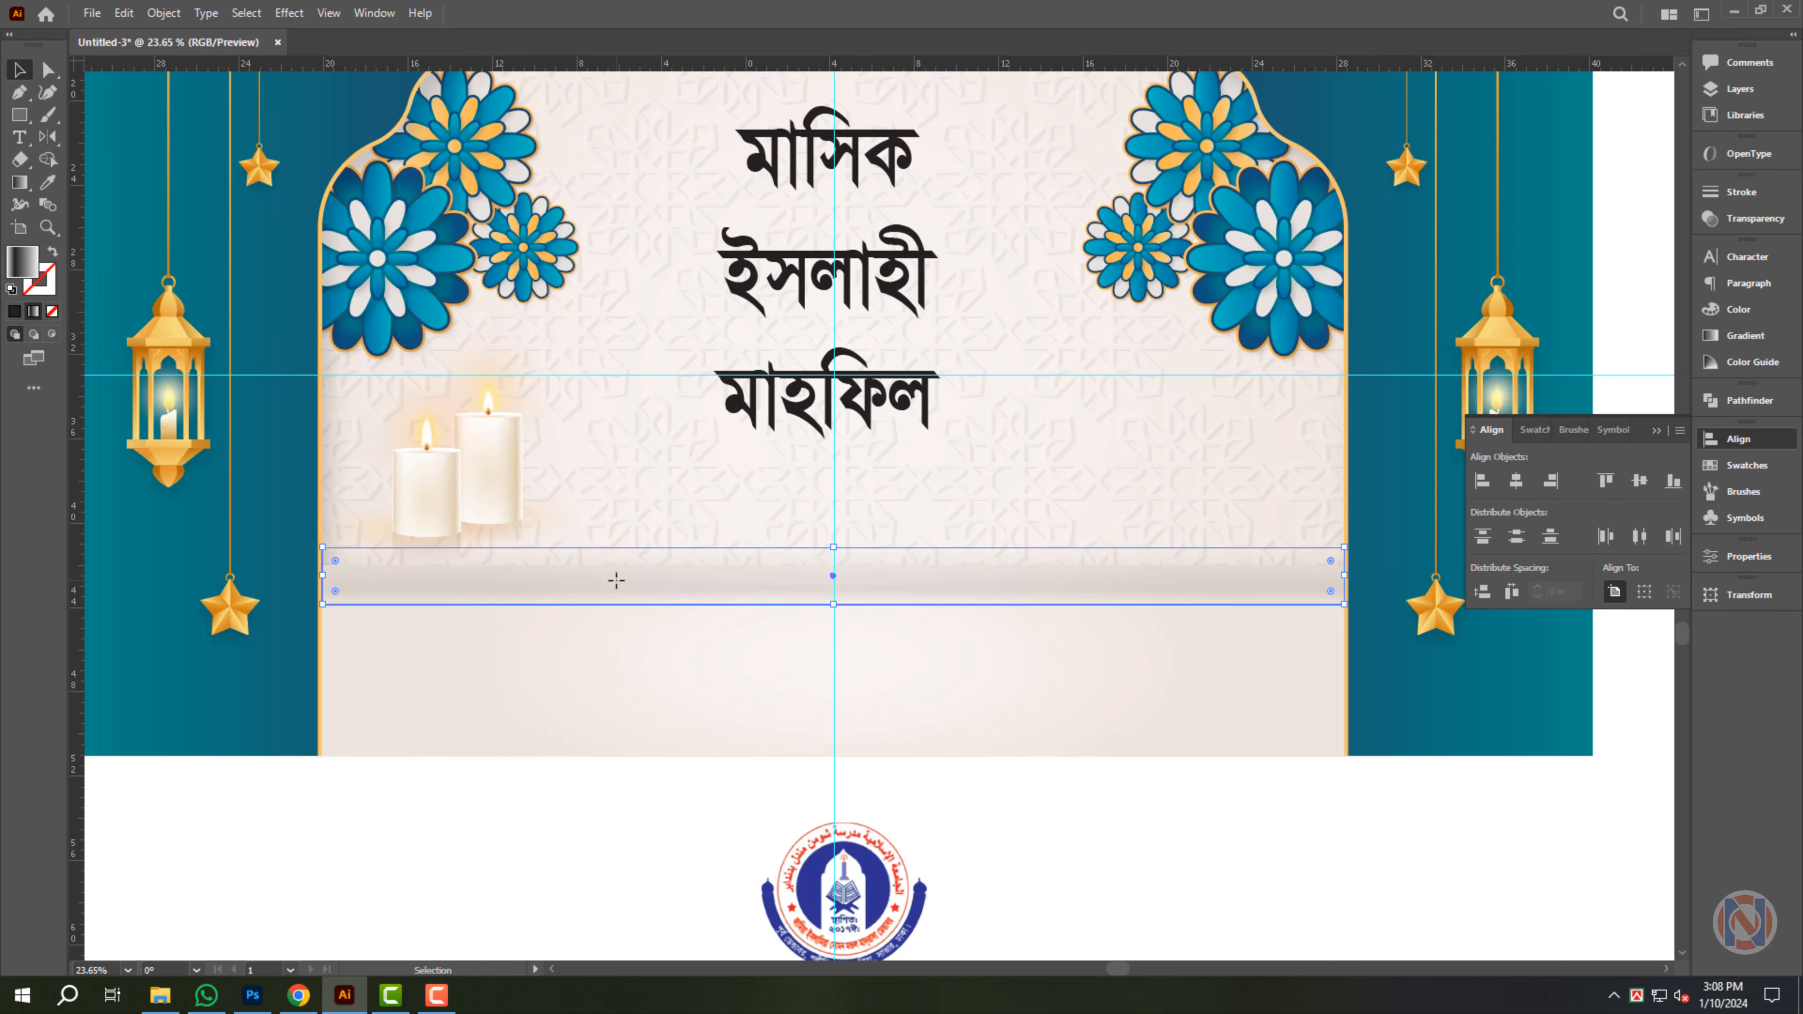
{"action": "left_click", "coordinate": [495, 490], "text": "shift"}
{"action": "scroll", "coordinate": [426, 600], "scroll_direction": "up", "scroll_amount": 3}
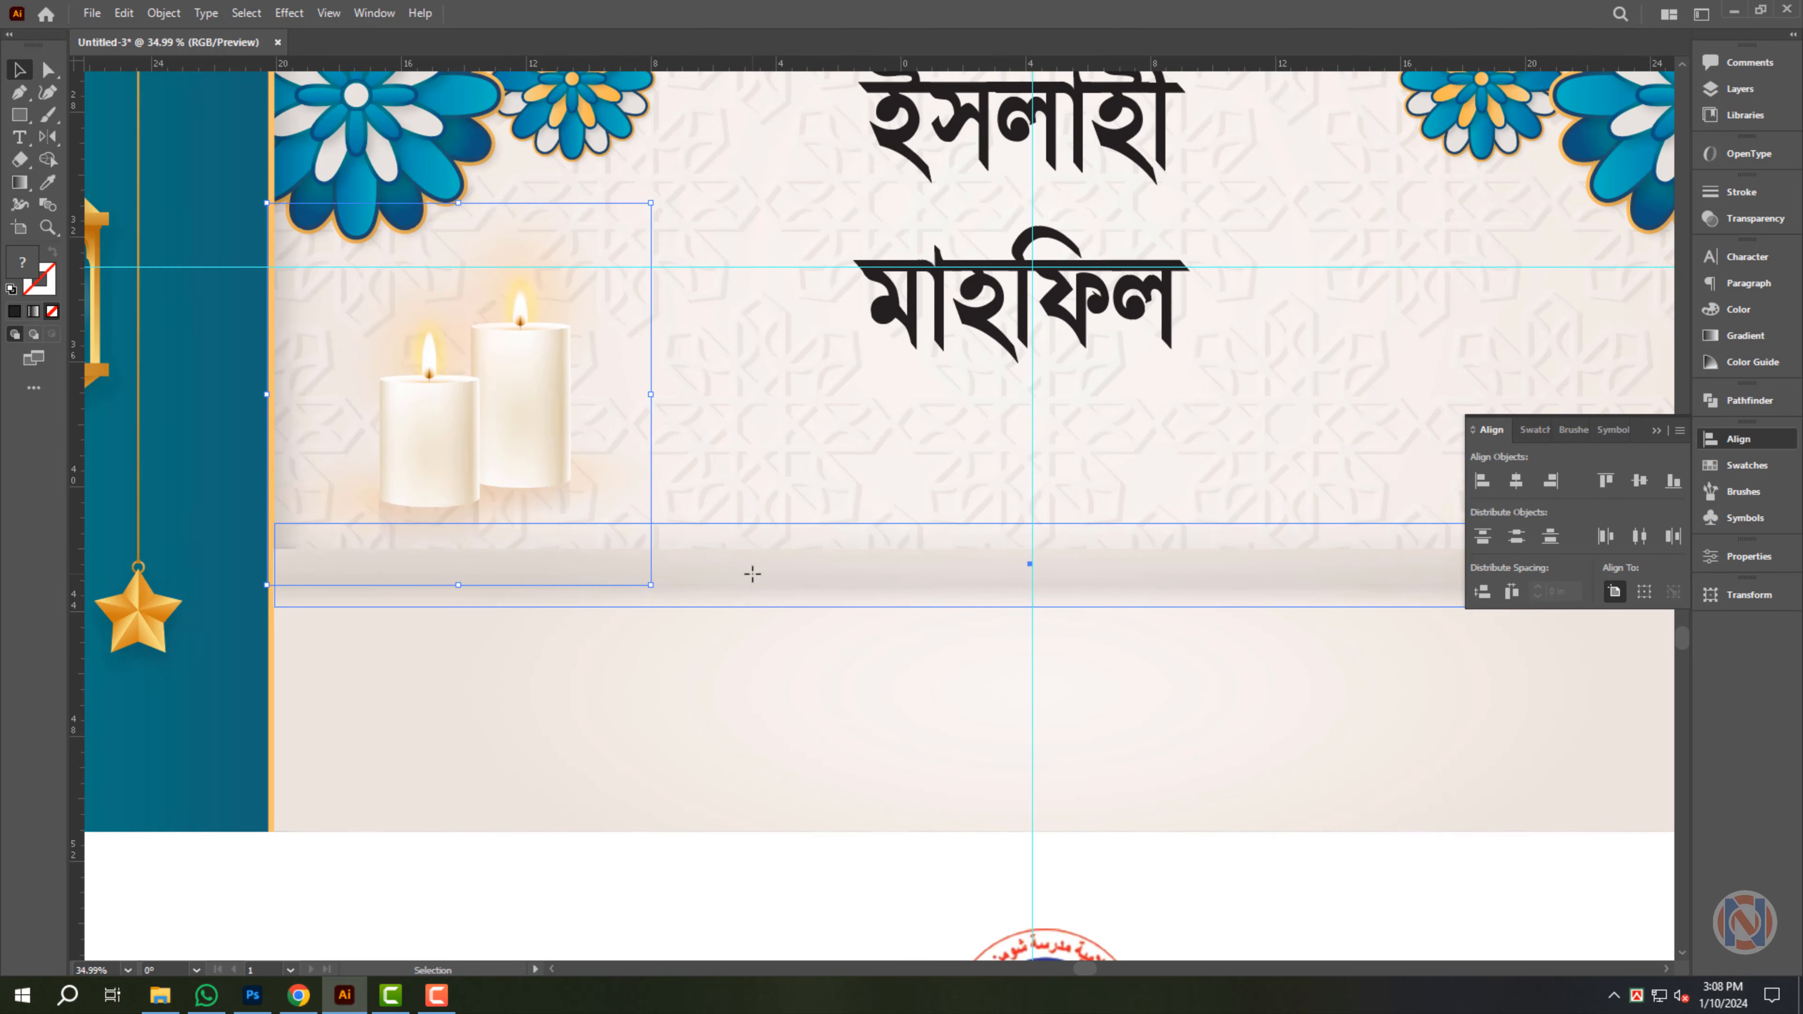
{"action": "left_click", "coordinate": [487, 473], "text": "shift"}
{"action": "left_click", "coordinate": [518, 412], "text": "shift"}
{"action": "left_click", "coordinate": [1673, 480]}
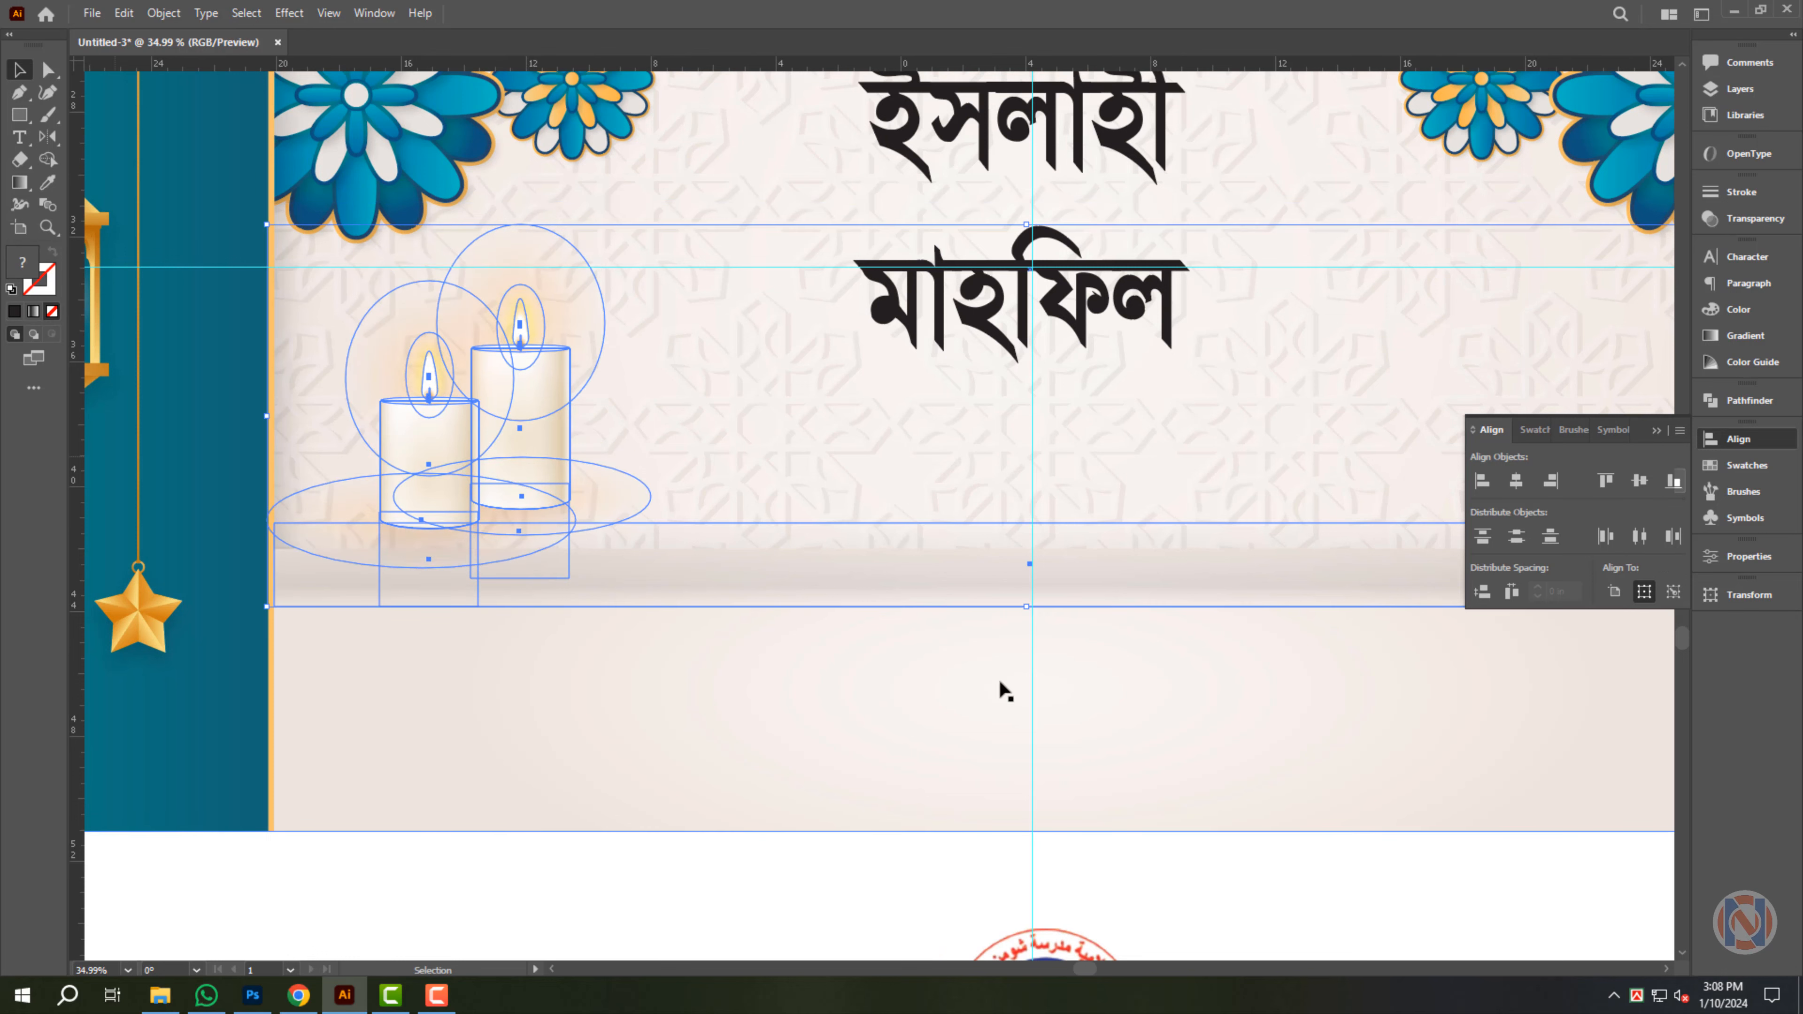
{"action": "left_click", "coordinate": [681, 923]}
- Place a mirrored copy of the candles near the bar's right end and nudge both candle sets to line up with the shadow bar's ends
{"action": "left_click_drag", "start_coordinate": [521, 413], "coordinate": [1035, 502]}
{"action": "scroll", "coordinate": [398, 461], "scroll_direction": "down", "scroll_amount": 3}
{"action": "left_click", "coordinate": [373, 434], "text": "shift"}
{"action": "left_click", "coordinate": [550, 524], "text": "shift"}
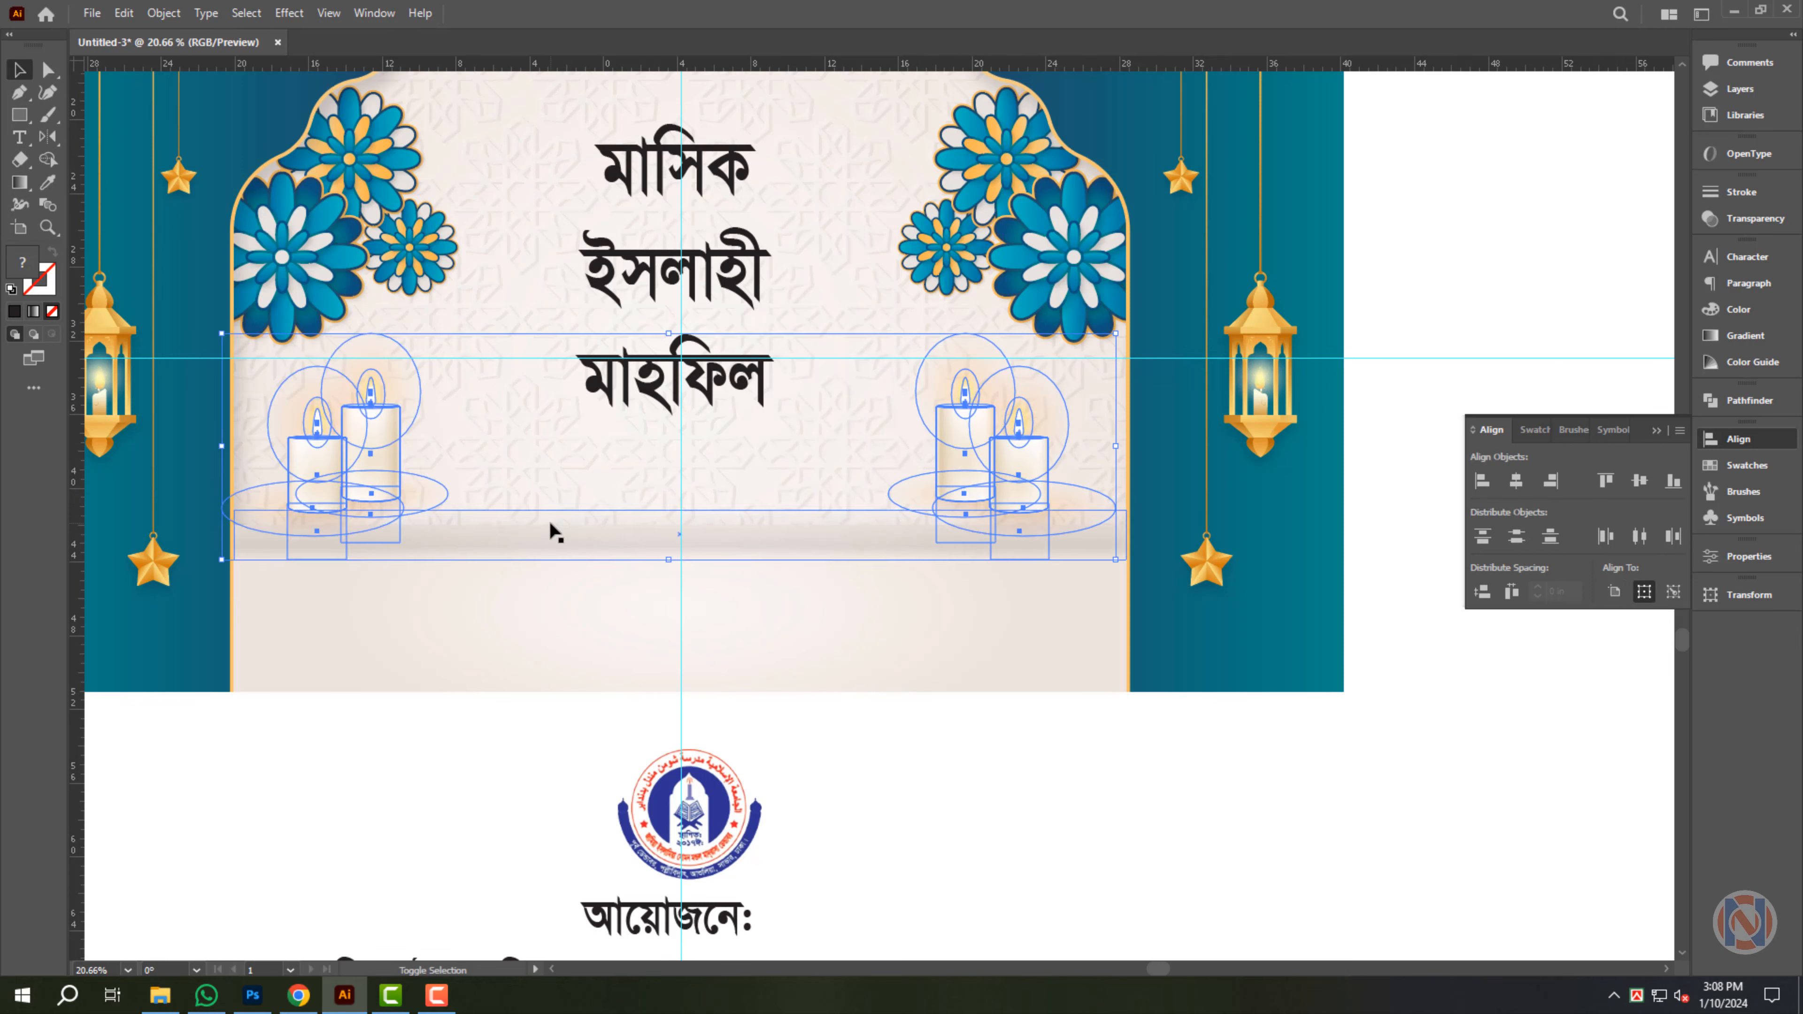
{"action": "key", "text": "shift+Right"}
{"action": "key", "text": "shift+Right"}
{"action": "key", "text": "shift+Right"}
{"action": "key", "text": "shift+Right"}
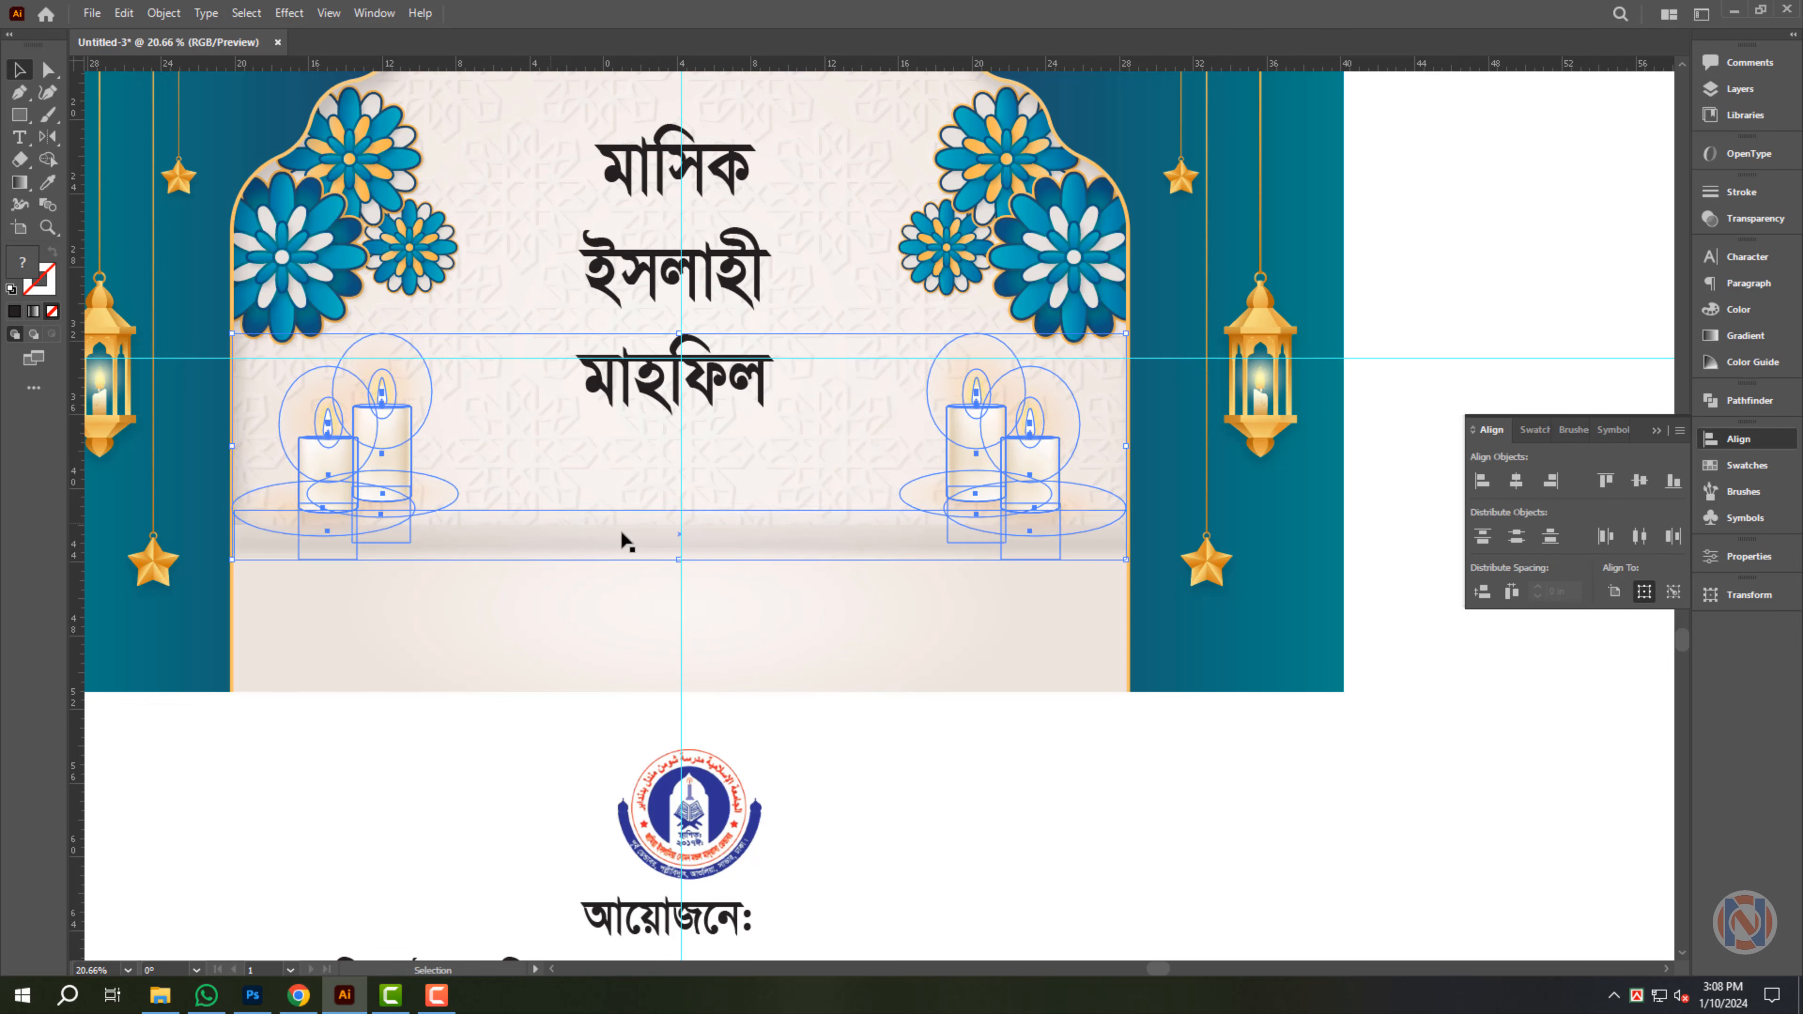
- Move the logo to the left below the banner, and place the two-line organiser text on the bottom strip
{"action": "left_click", "coordinate": [893, 865]}
{"action": "left_click_drag", "start_coordinate": [870, 867], "coordinate": [938, 696]}
{"action": "scroll", "coordinate": [923, 710], "scroll_direction": "down", "scroll_amount": 1}
{"action": "left_click_drag", "start_coordinate": [783, 706], "coordinate": [513, 721]}
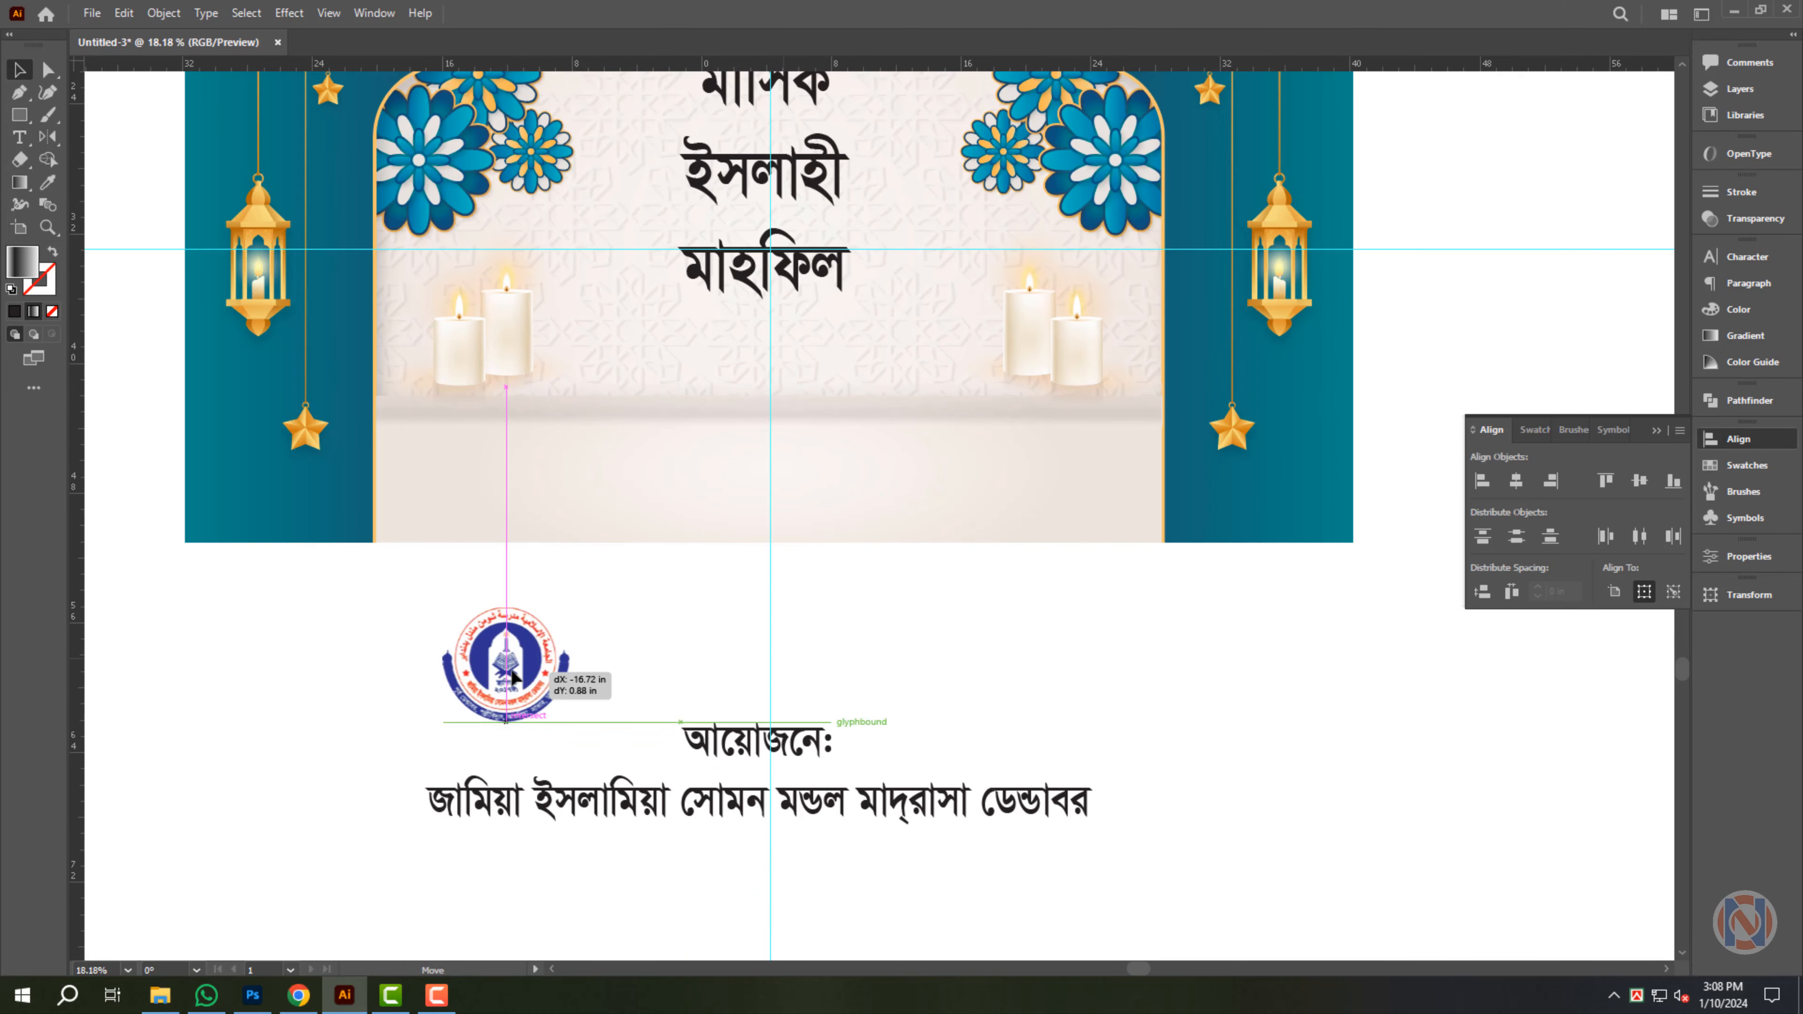
{"action": "left_click_drag", "start_coordinate": [731, 721], "coordinate": [742, 417]}
{"action": "scroll", "coordinate": [743, 417], "scroll_direction": "up", "scroll_amount": 2}
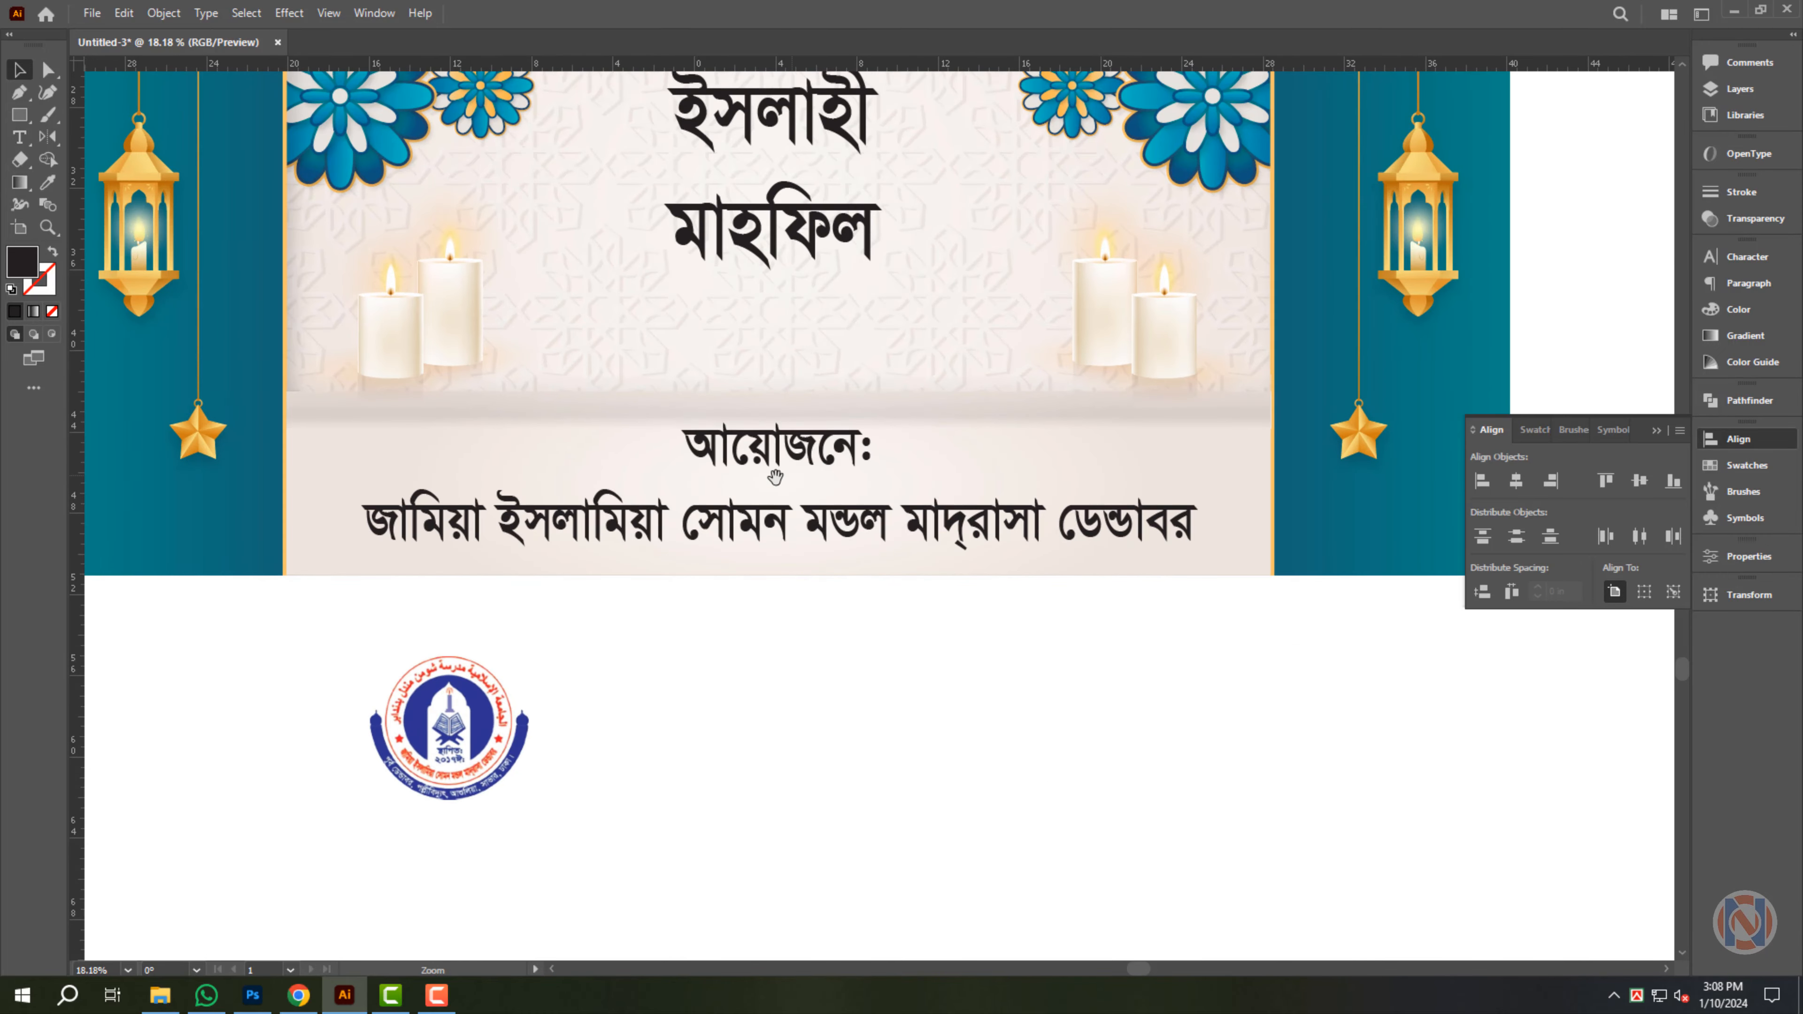
- Cut the heading word আয়োজনে: out of the organiser text and remove the empty line it leaves
{"action": "scroll", "coordinate": [710, 497], "scroll_direction": "up", "scroll_amount": 2}
{"action": "key", "text": "t"}
{"action": "left_click_drag", "start_coordinate": [692, 543], "coordinate": [956, 620]}
{"action": "key", "text": "ctrl+x"}
{"action": "key", "text": "Right"}
{"action": "key", "text": "BackSpace"}
{"action": "key", "text": "Escape"}
- Set the organiser name line to KongshoMJ Bold and enlarge it across most of the bottom strip
{"action": "key", "text": "ctrl+t"}
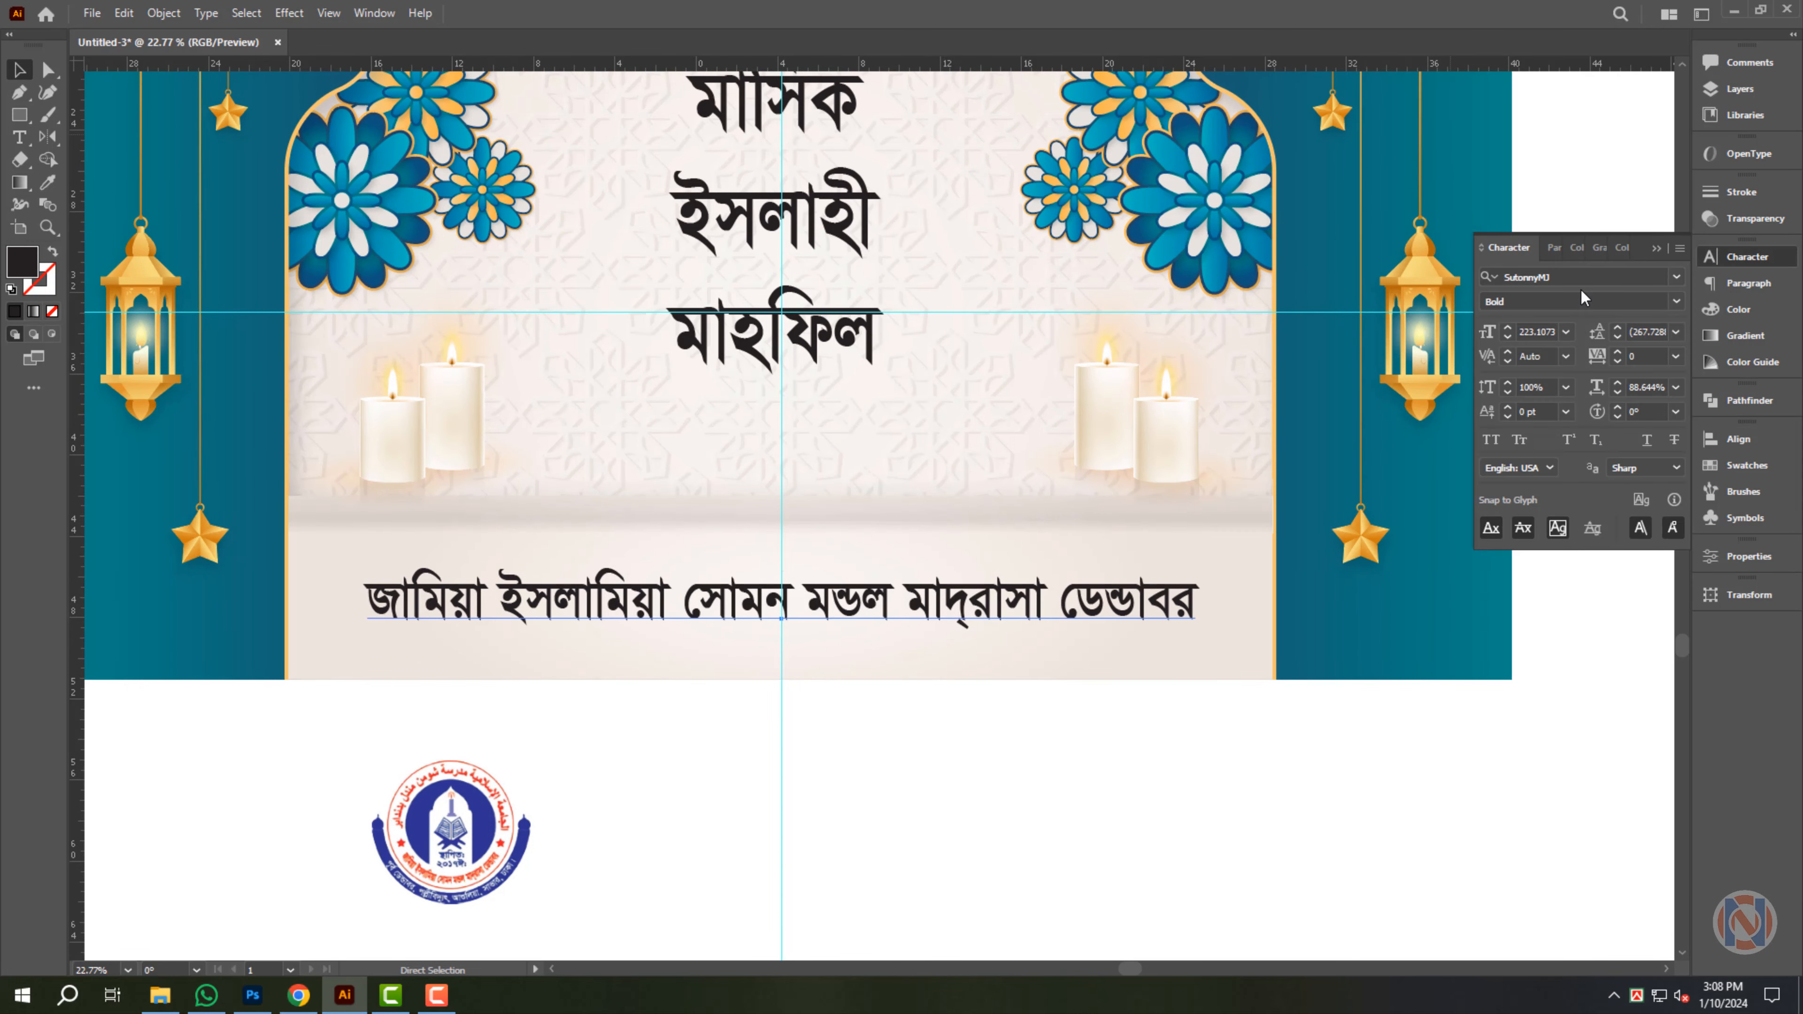
{"action": "left_click", "coordinate": [1577, 277]}
{"action": "type", "text": "s"}
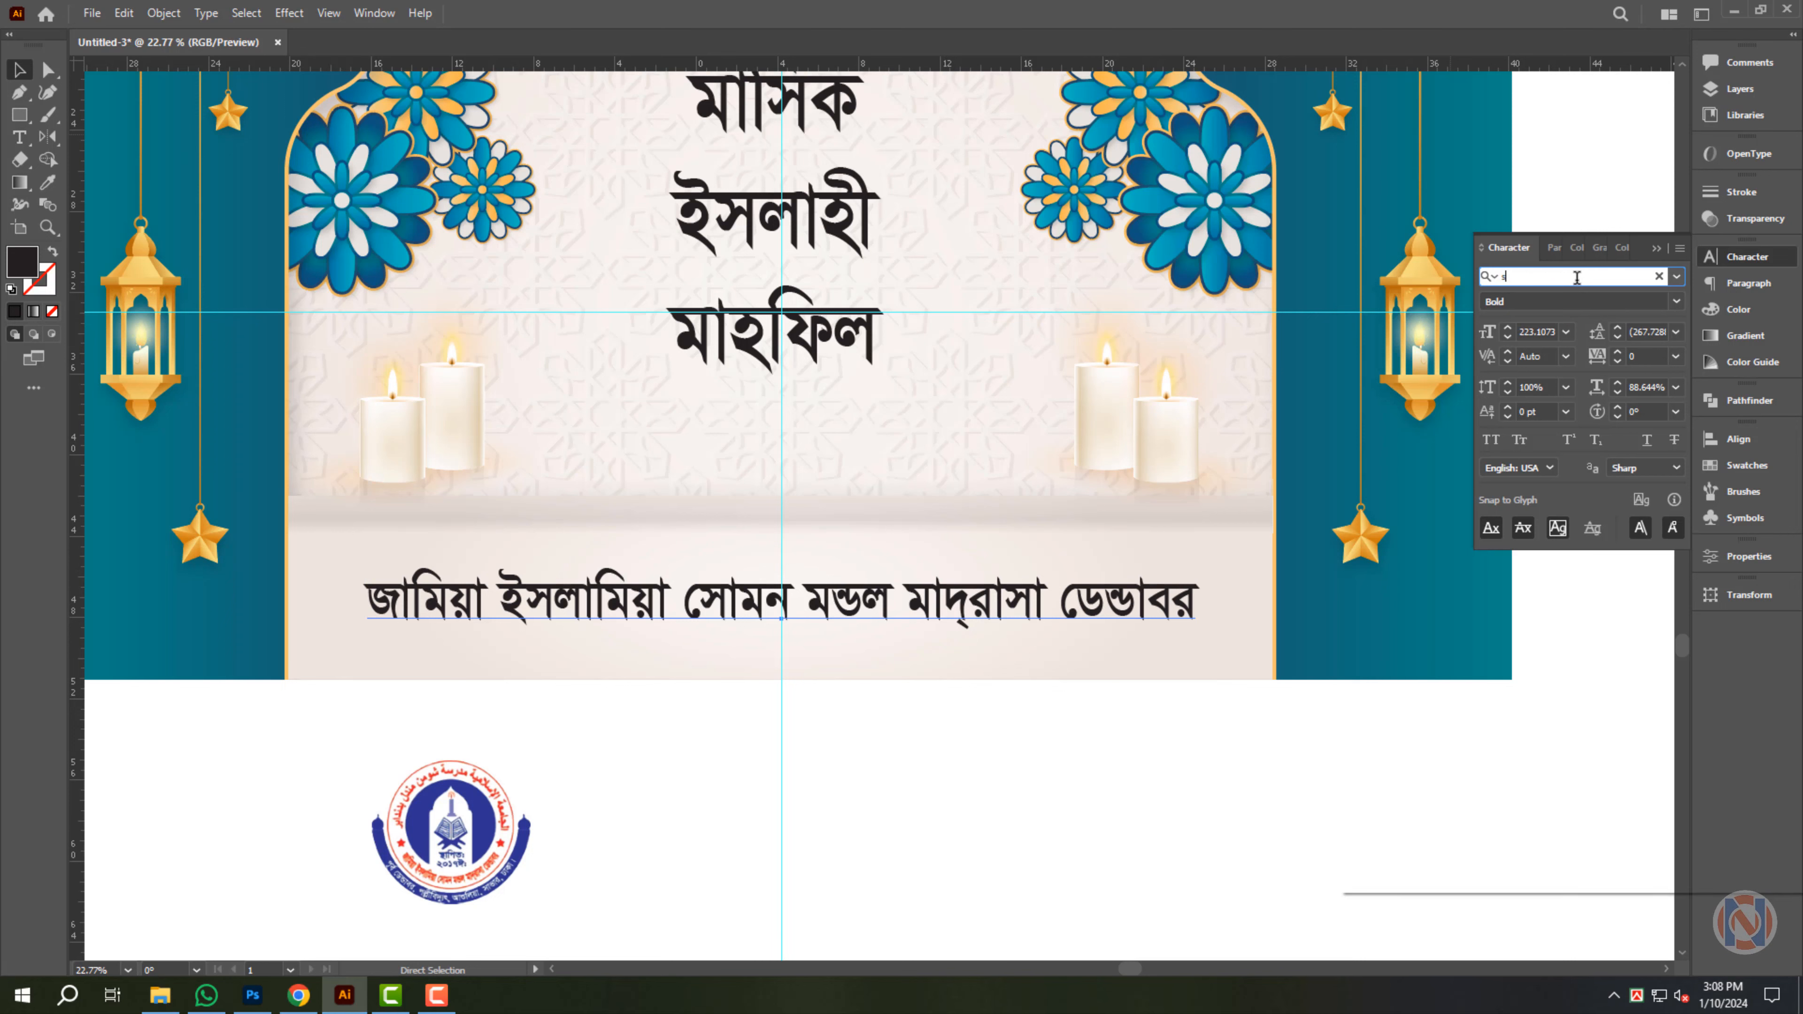
{"action": "type", "text": "hor"}
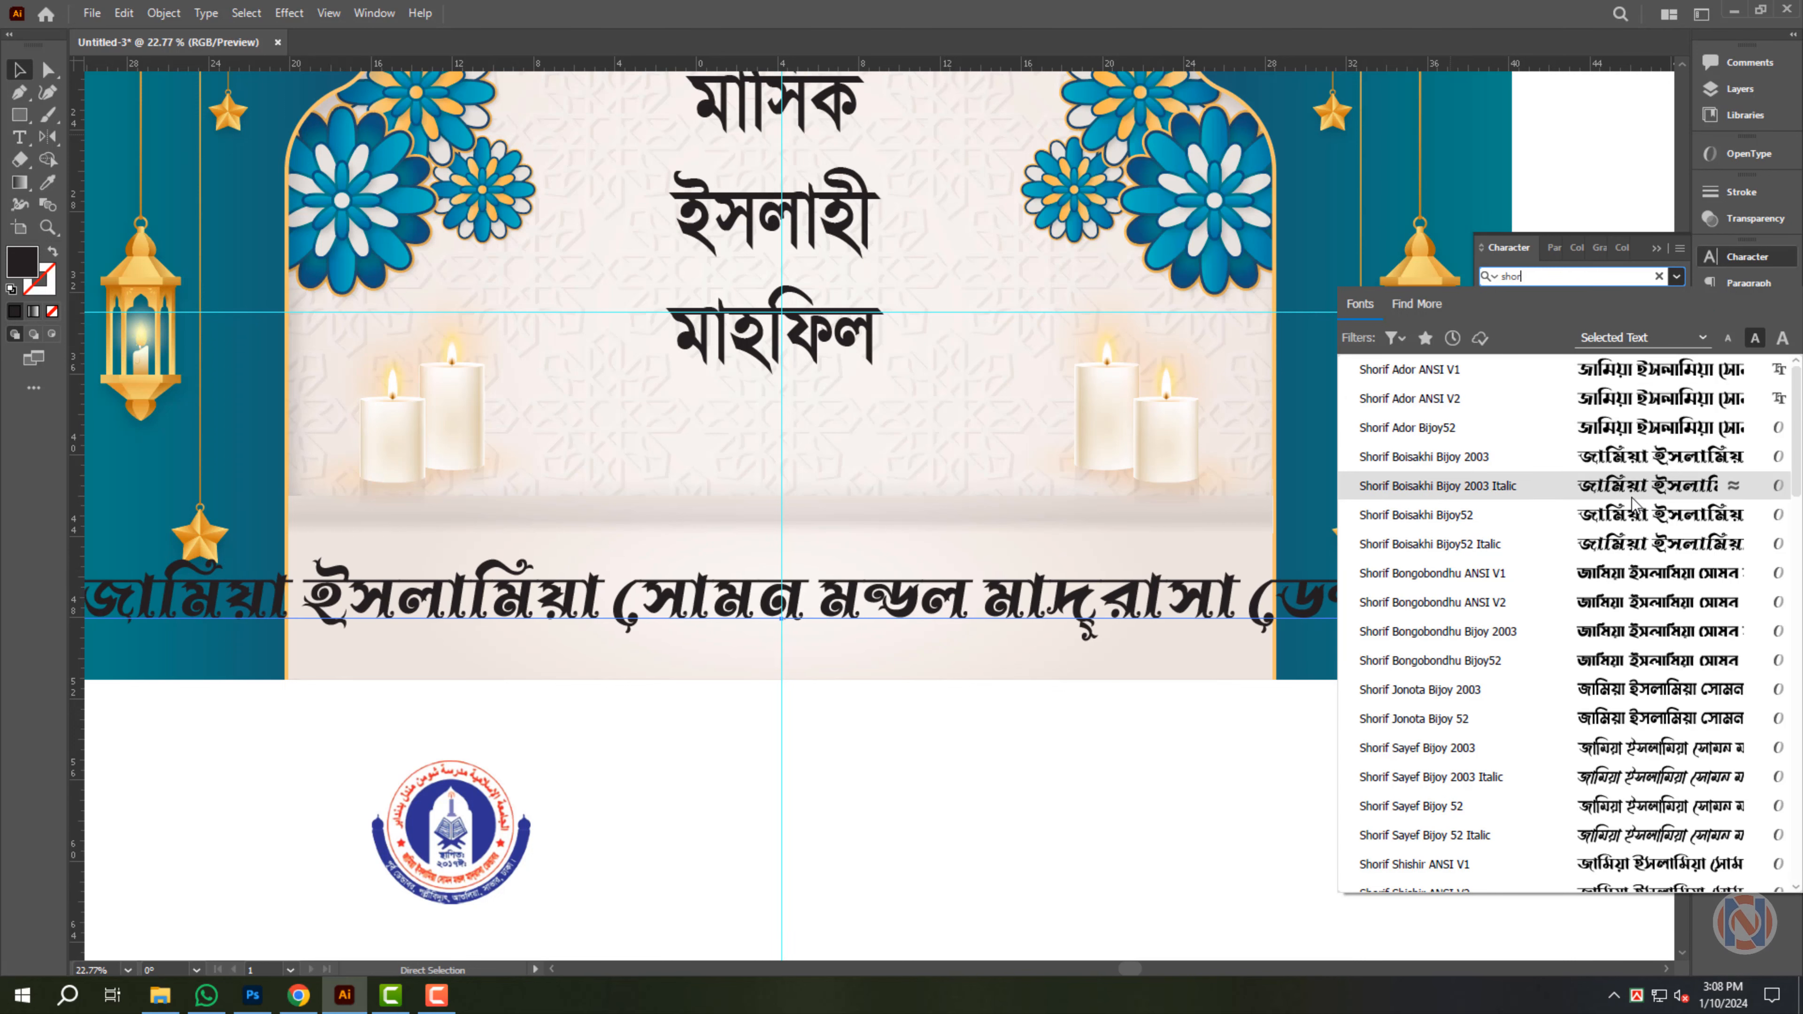
{"action": "type", "text": "k"}
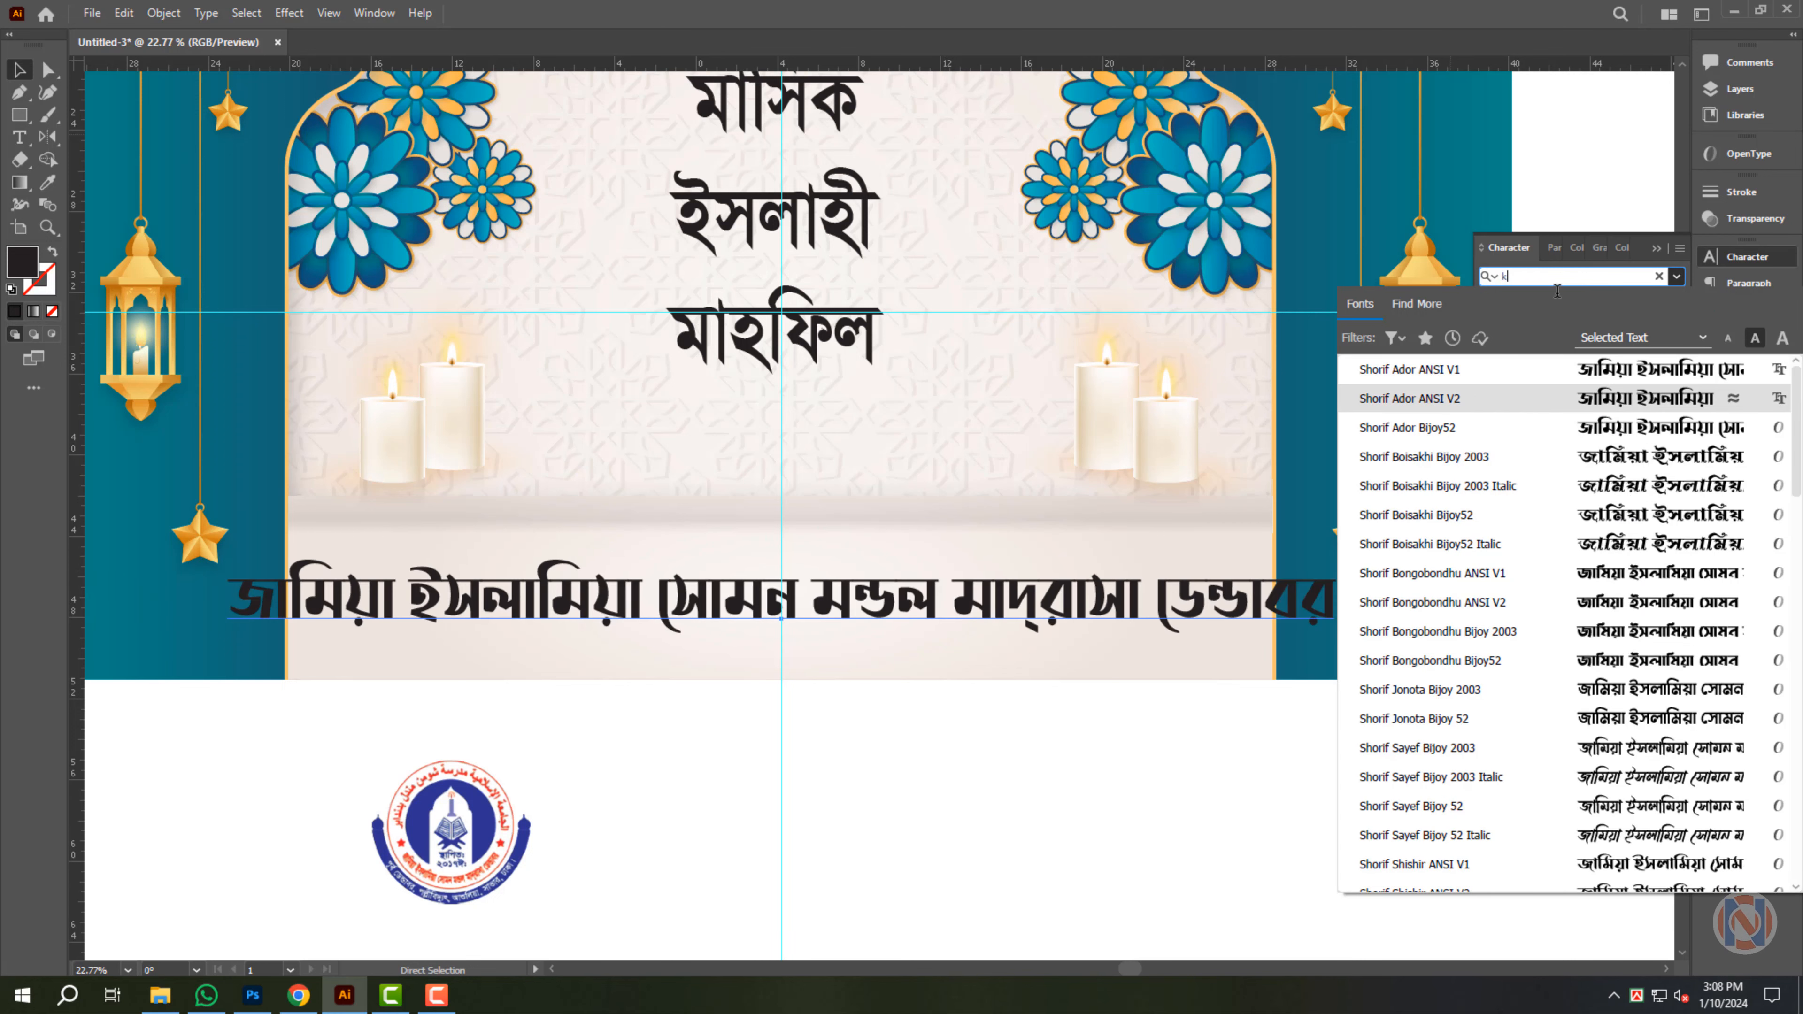
{"action": "type", "text": "ong"}
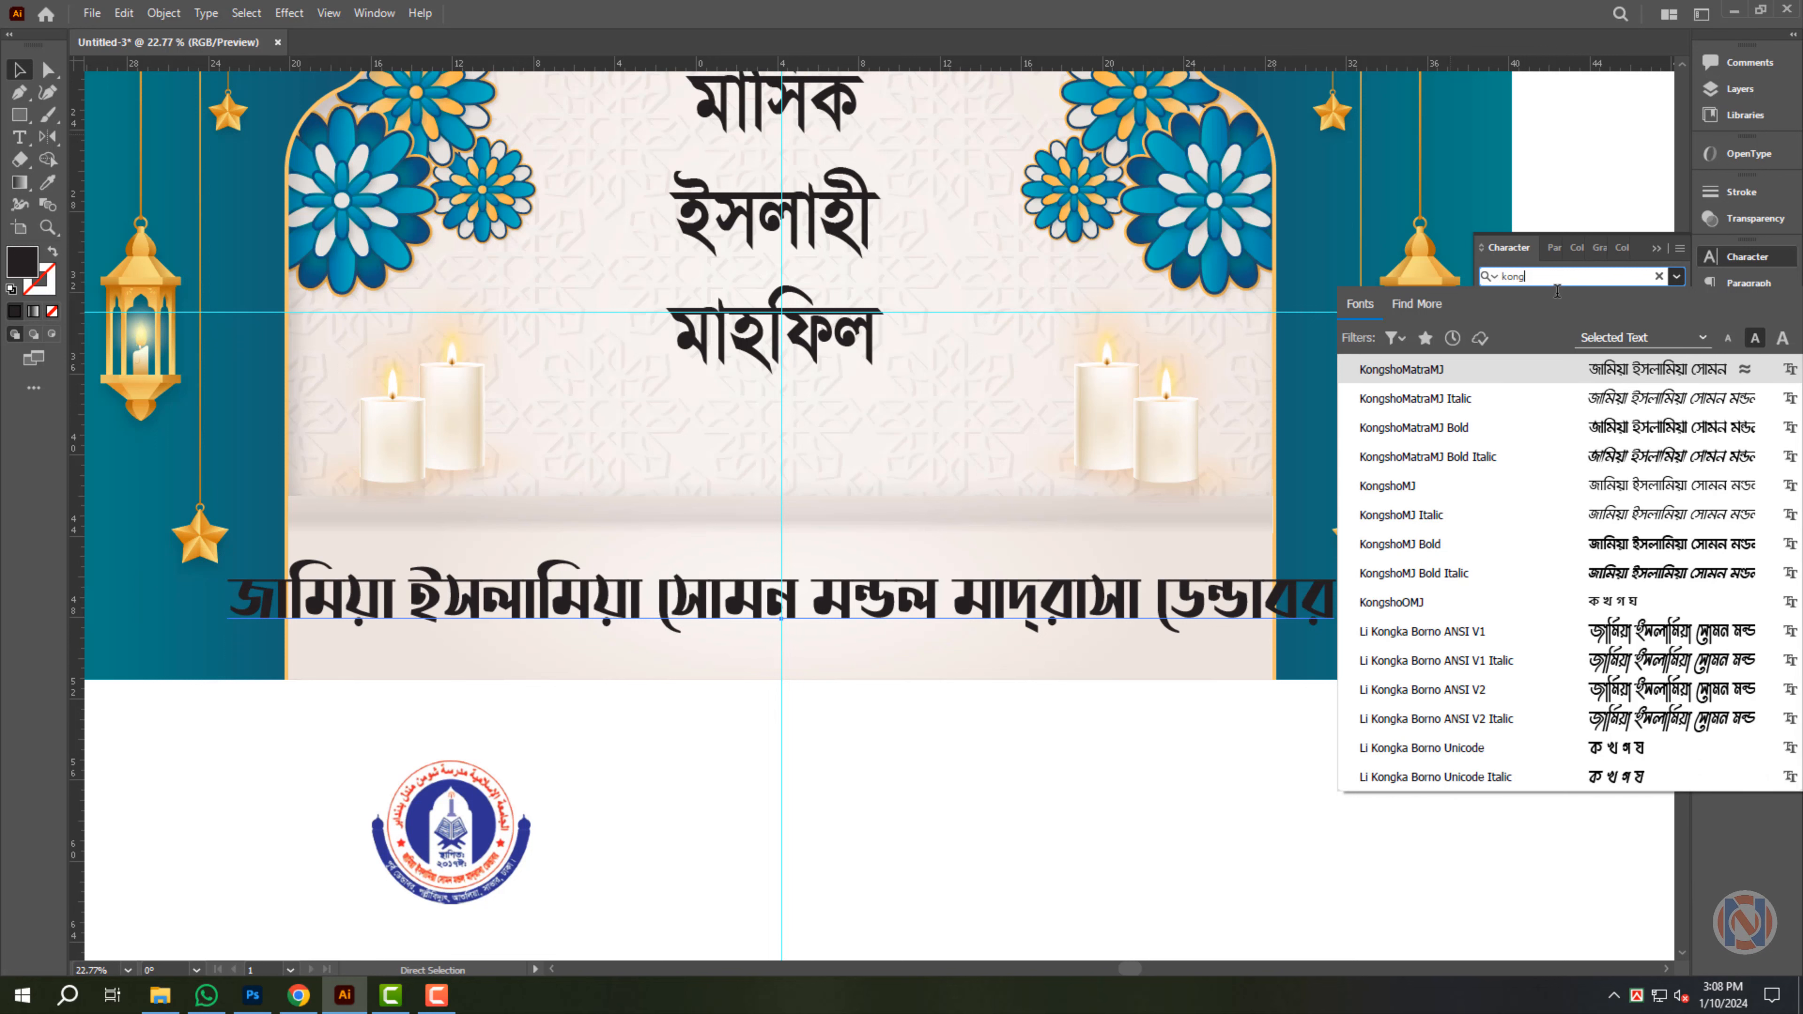
{"action": "left_click", "coordinate": [1633, 556]}
{"action": "left_click_drag", "start_coordinate": [1199, 601], "coordinate": [1244, 607]}
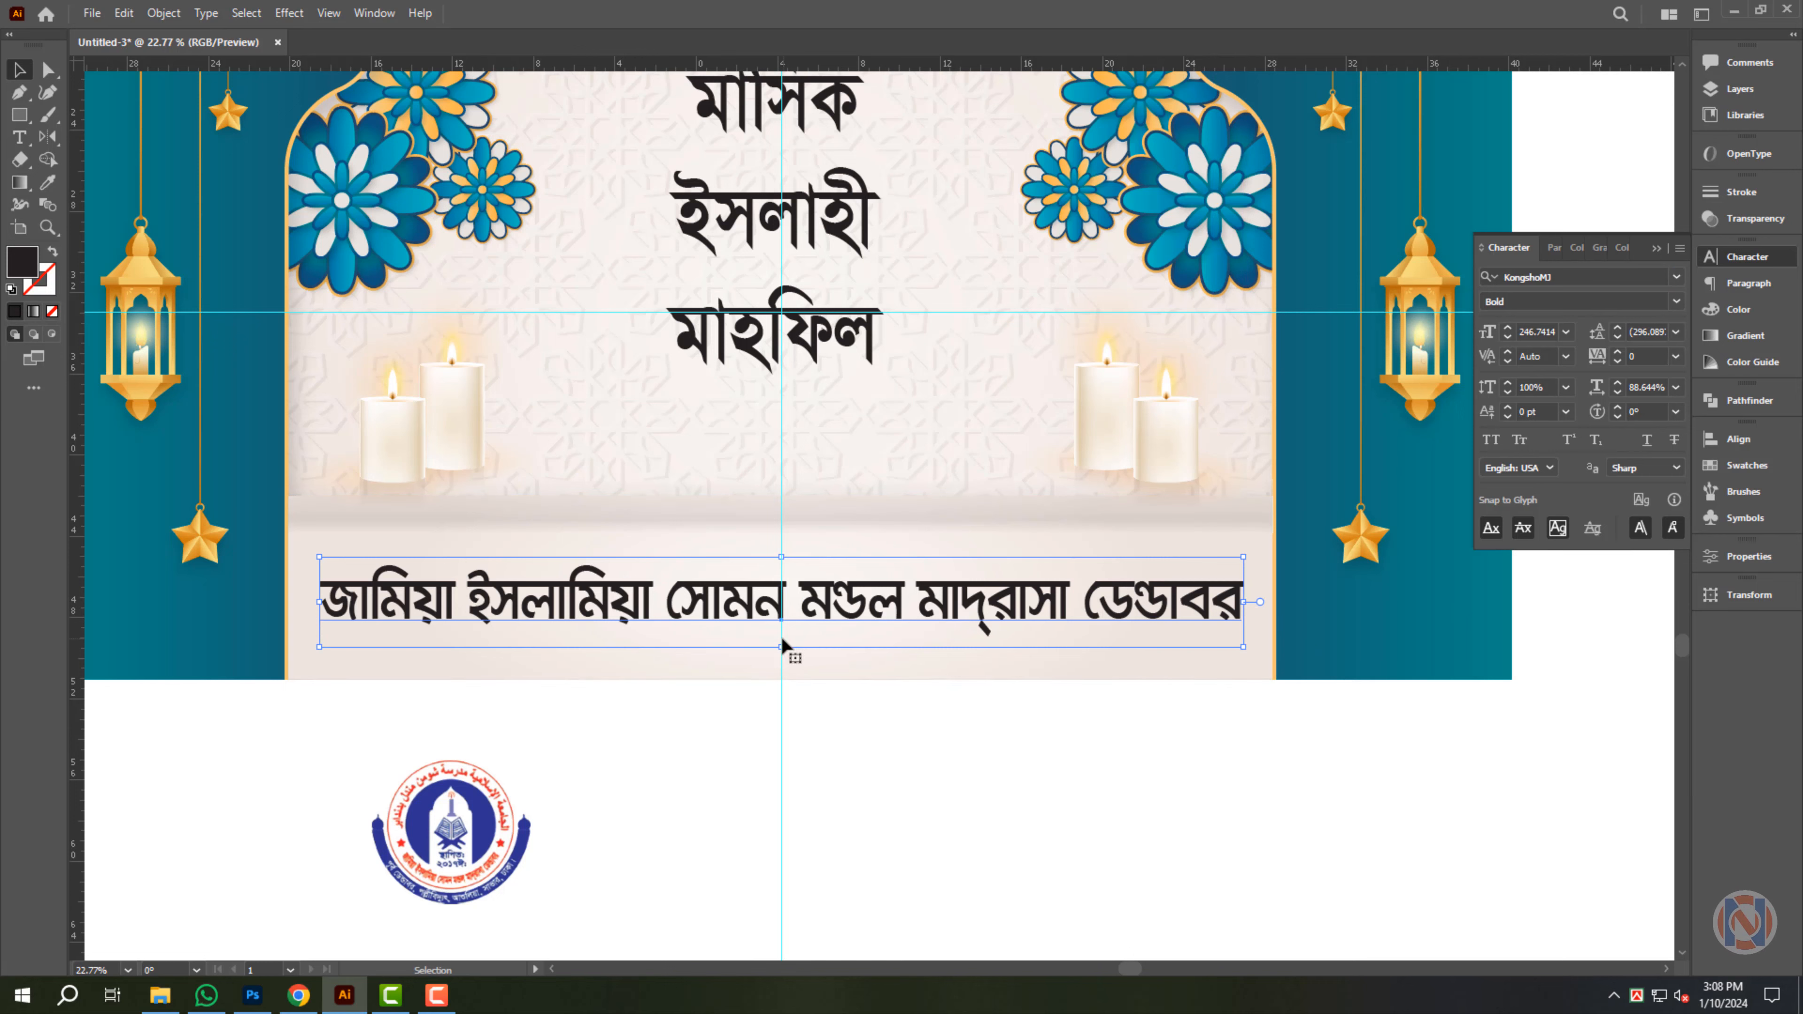
- Duplicate the organiser name line just above itself and replace the copy's text with the cut heading আয়োজনে:, in KongshoMJ Bold
{"action": "left_click", "coordinate": [809, 632]}
{"action": "left_click_drag", "start_coordinate": [809, 632], "coordinate": [837, 537]}
{"action": "scroll", "coordinate": [788, 597], "scroll_direction": "up", "scroll_amount": 2}
{"action": "double_click", "coordinate": [841, 550]}
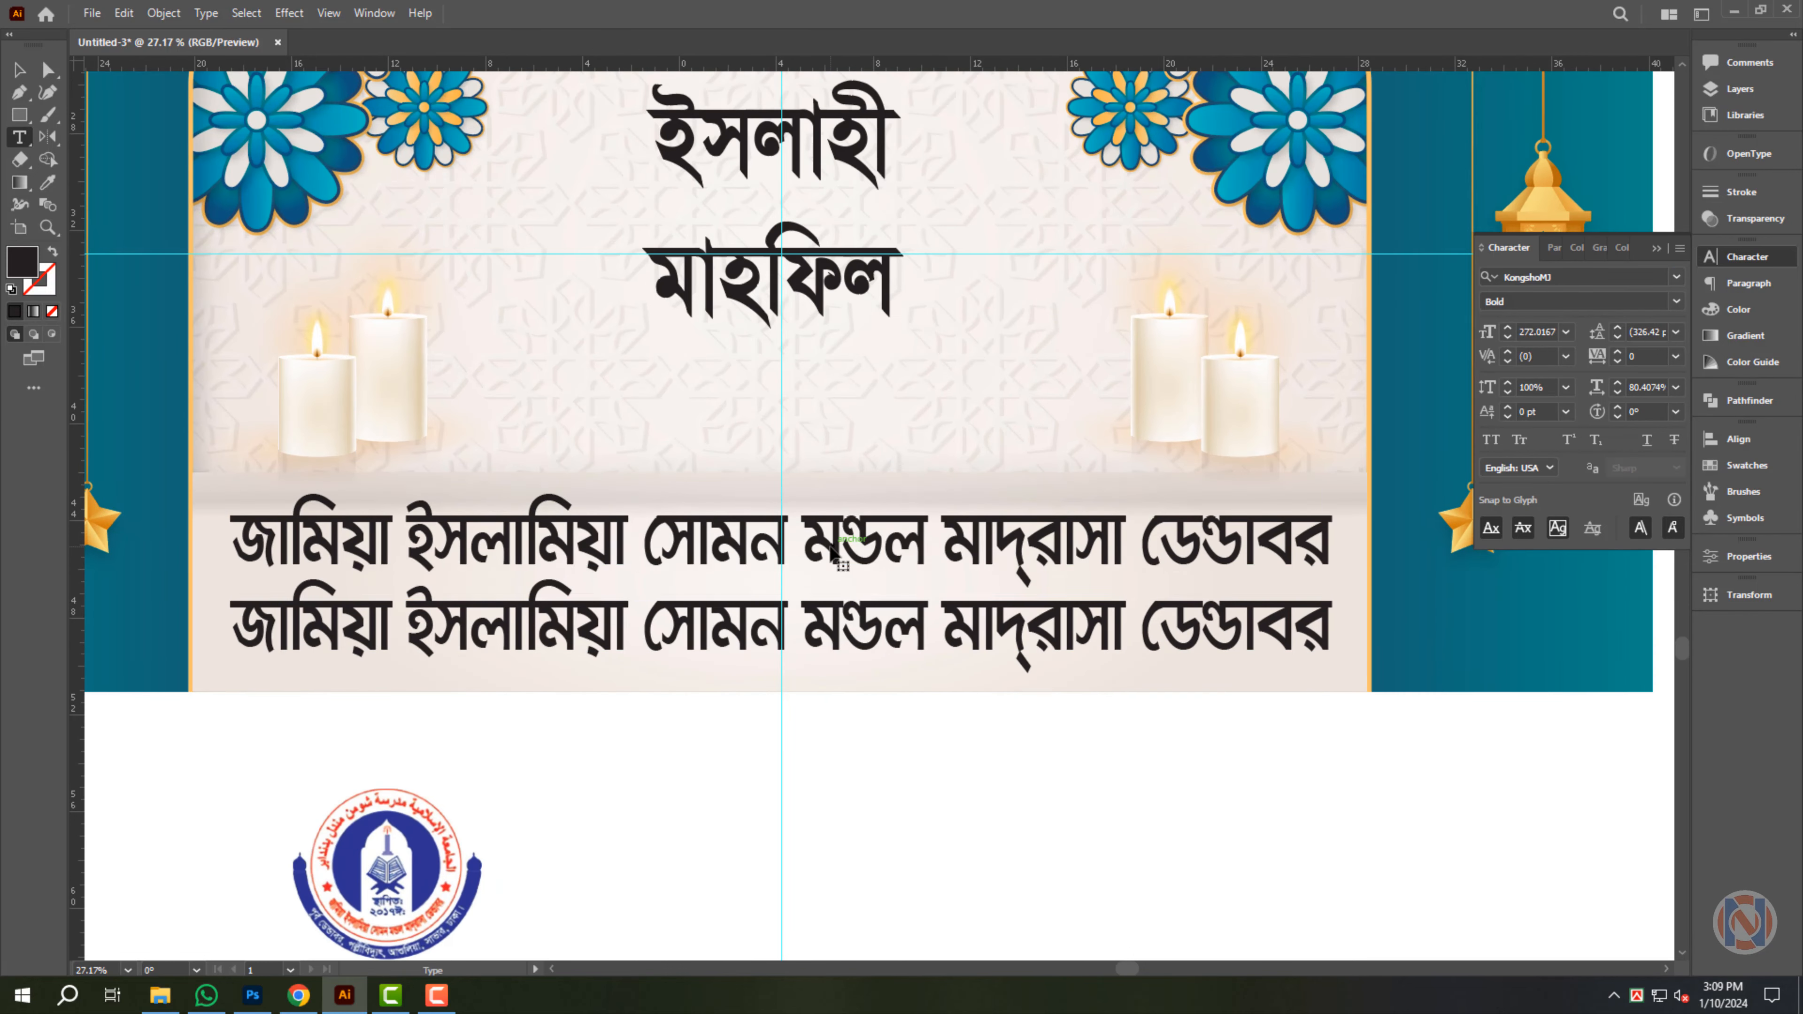
{"action": "key", "text": "ctrl+a"}
{"action": "key", "text": "ctrl+v"}
{"action": "key", "text": "Escape"}
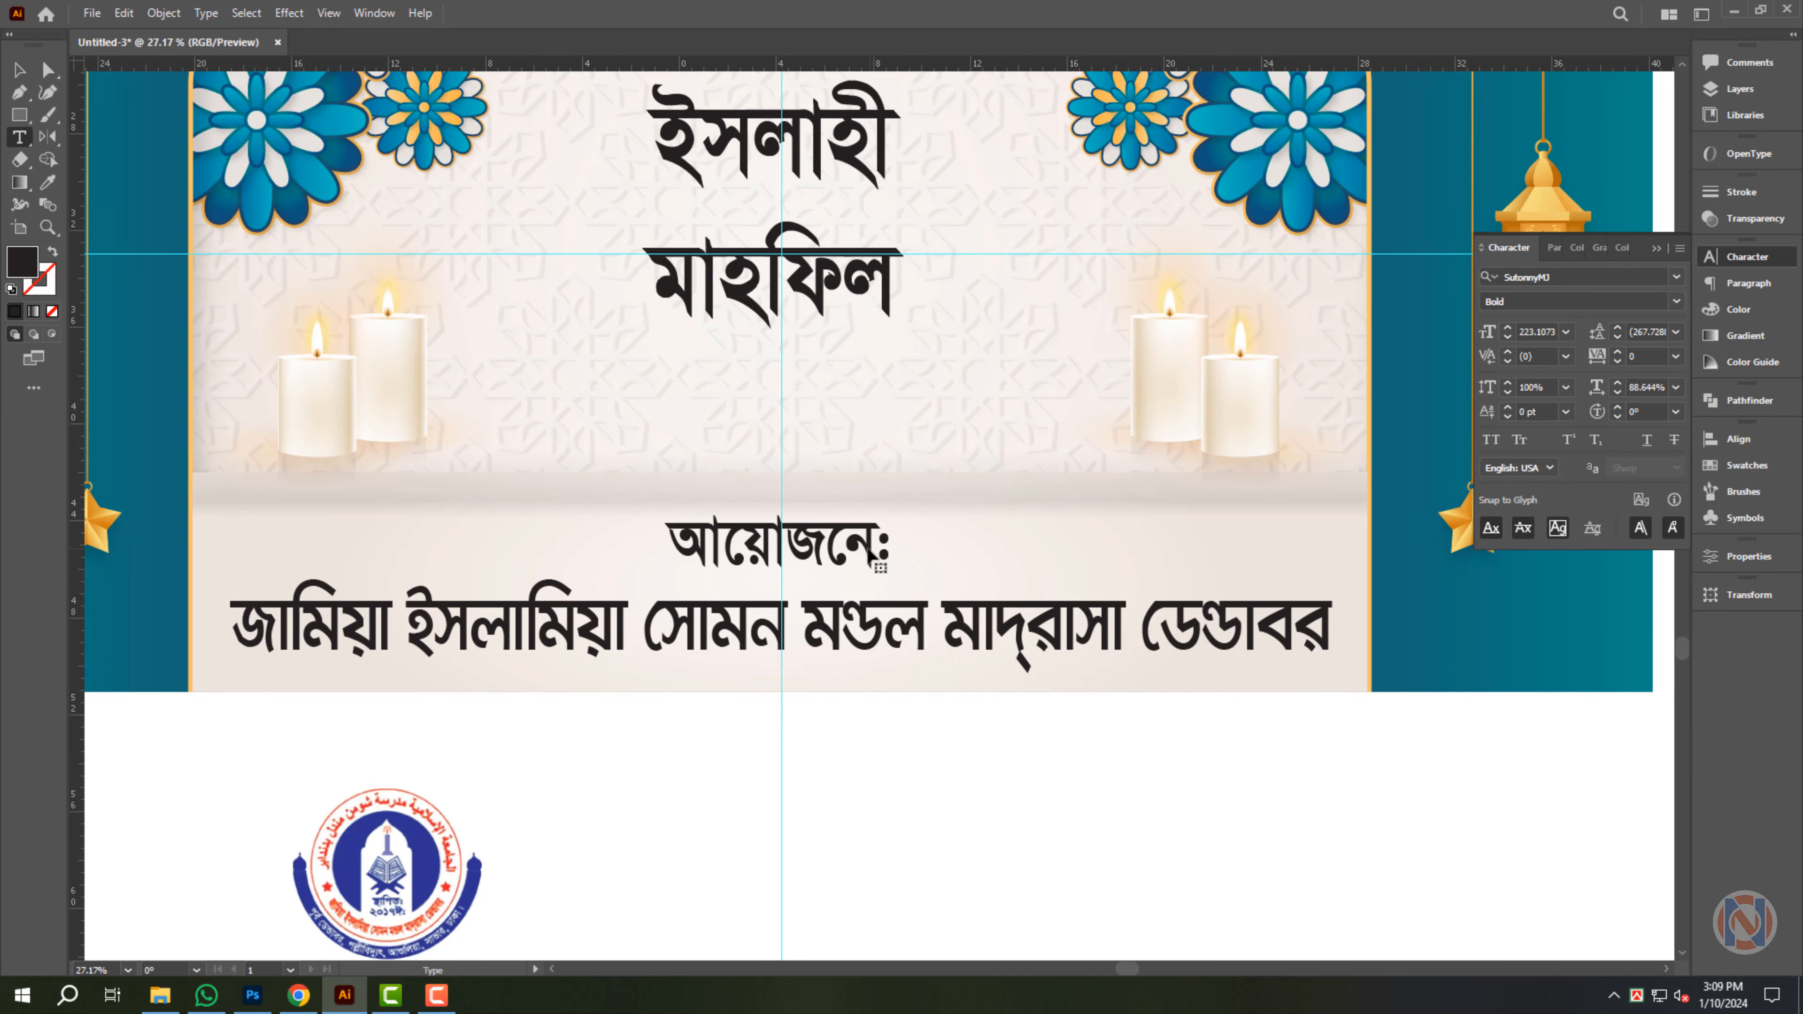
{"action": "key", "text": "Escape"}
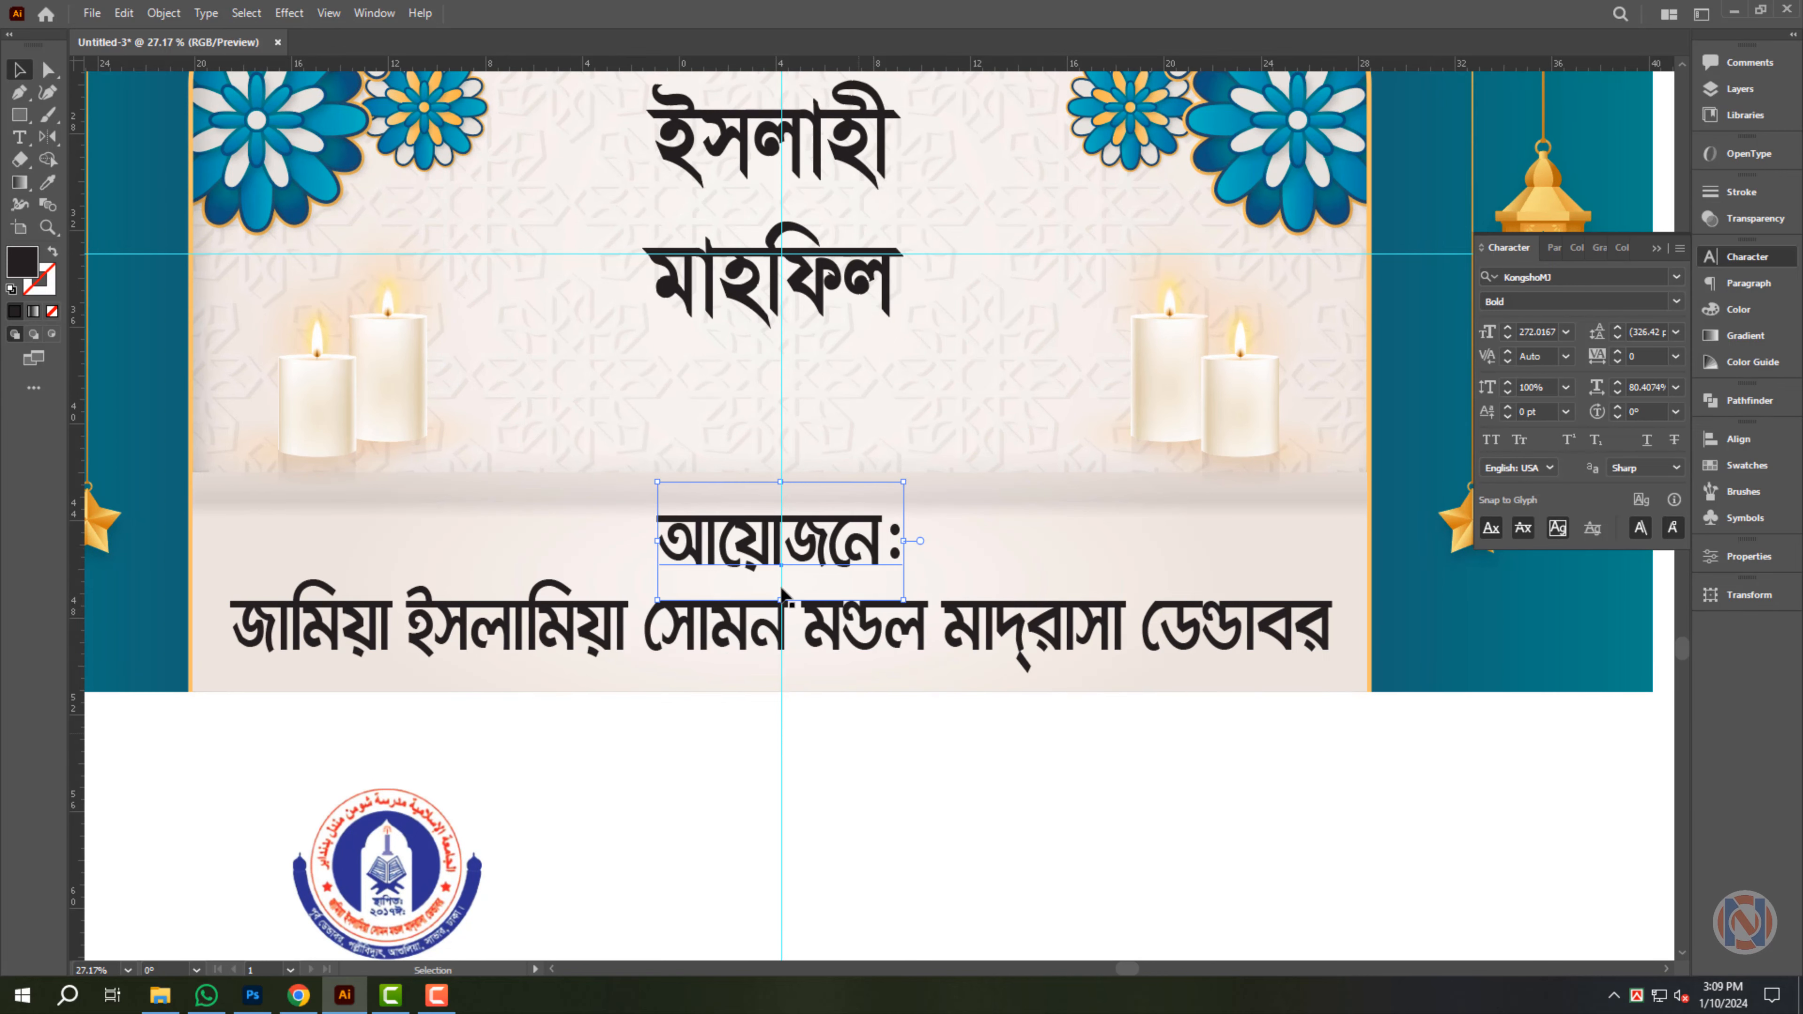
- Scale the আয়োজনে: heading down about its centre and change its font to Li Alinur Bashundhara ANSI V2
{"action": "scroll", "coordinate": [891, 565], "scroll_direction": "up", "scroll_amount": 2}
{"action": "mouse_move", "coordinate": [958, 546]}
{"action": "left_mouse_down", "text": "alt+shift"}
{"action": "mouse_move", "coordinate": [922, 544]}
{"action": "mouse_move", "coordinate": [944, 543]}
{"action": "left_mouse_up", "text": "alt+shift"}
{"action": "key", "text": "ctrl+t"}
{"action": "key", "text": "ctrl+t"}
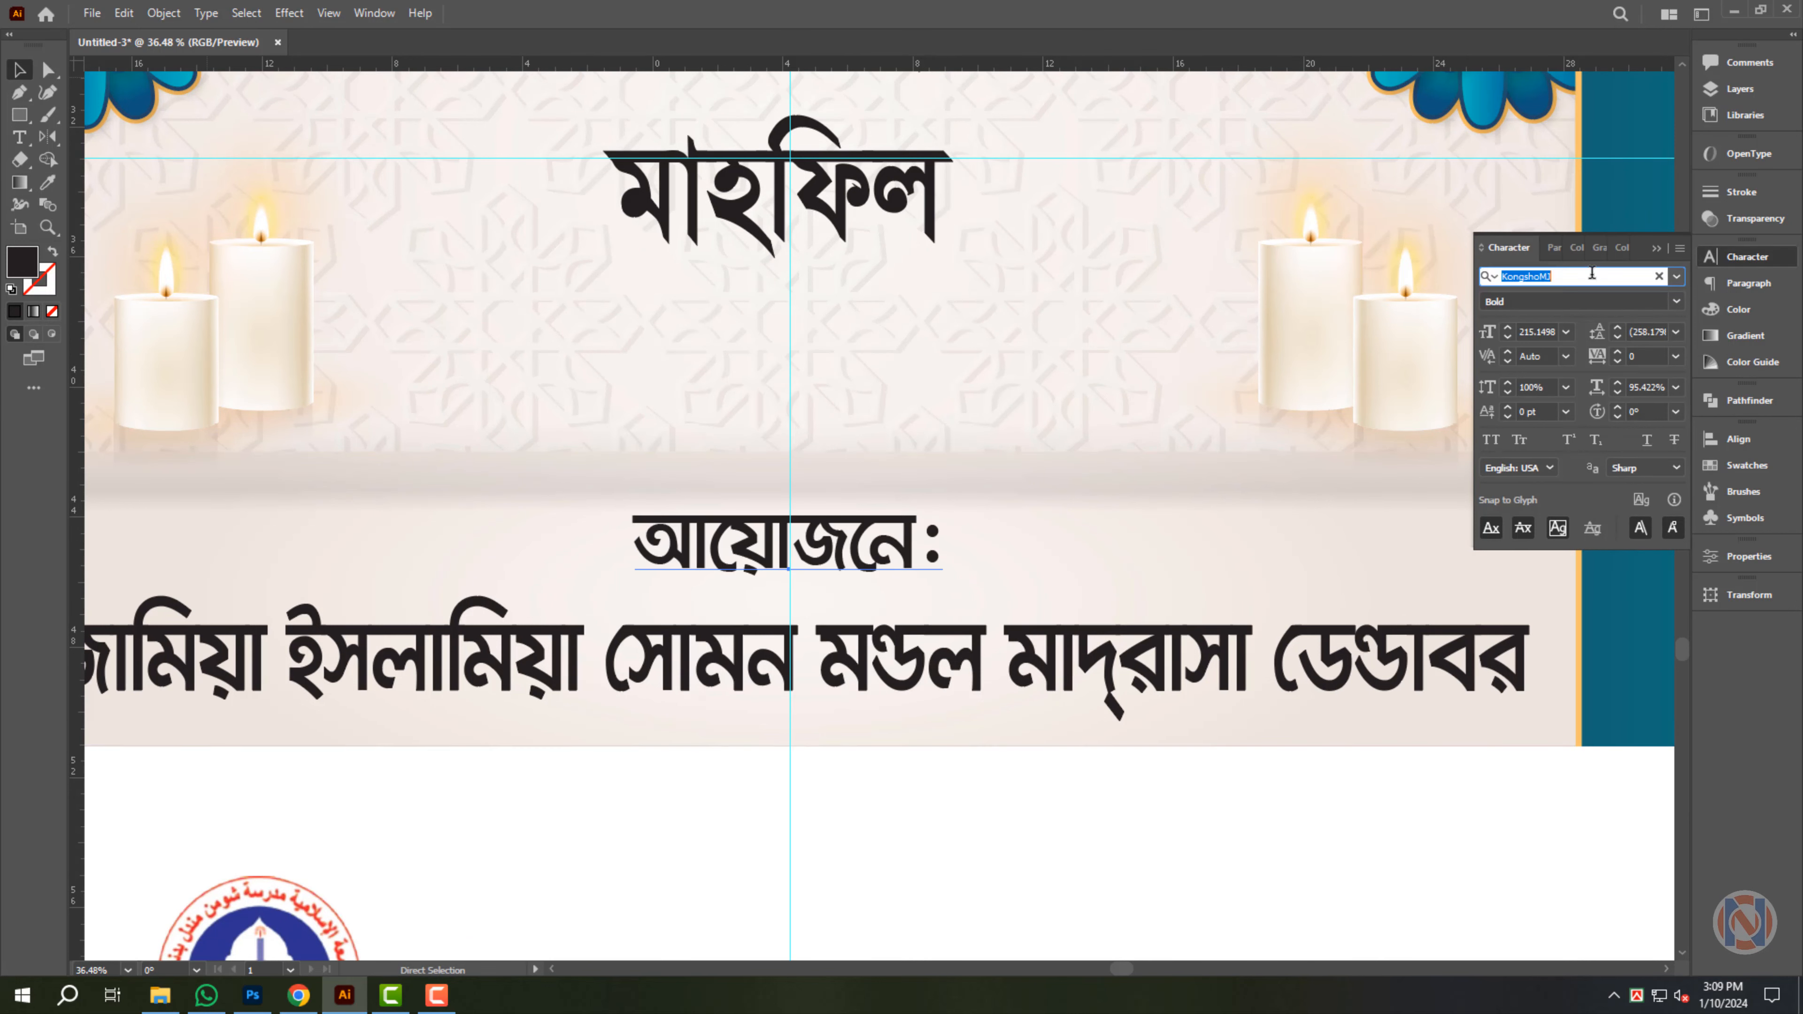
{"action": "type", "text": "li"}
{"action": "scroll", "coordinate": [1611, 689], "scroll_direction": "down", "scroll_amount": 3}
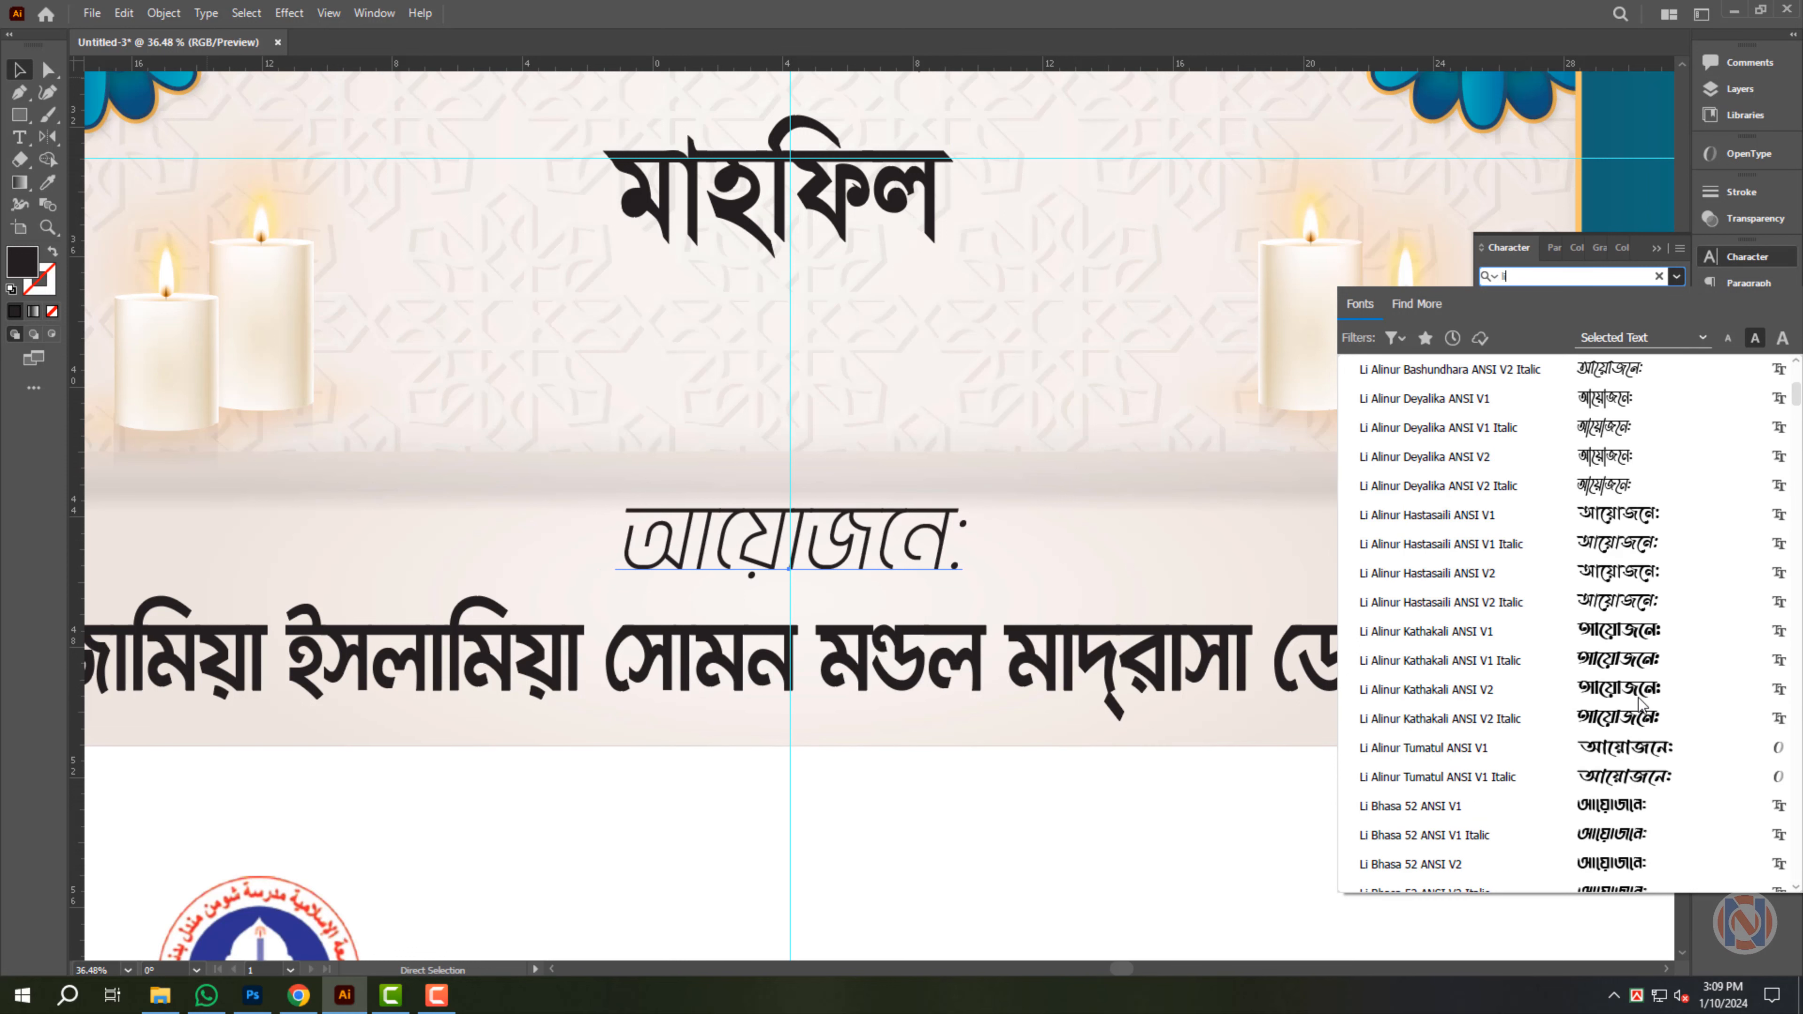
{"action": "scroll", "coordinate": [1622, 426], "scroll_direction": "up", "scroll_amount": 1}
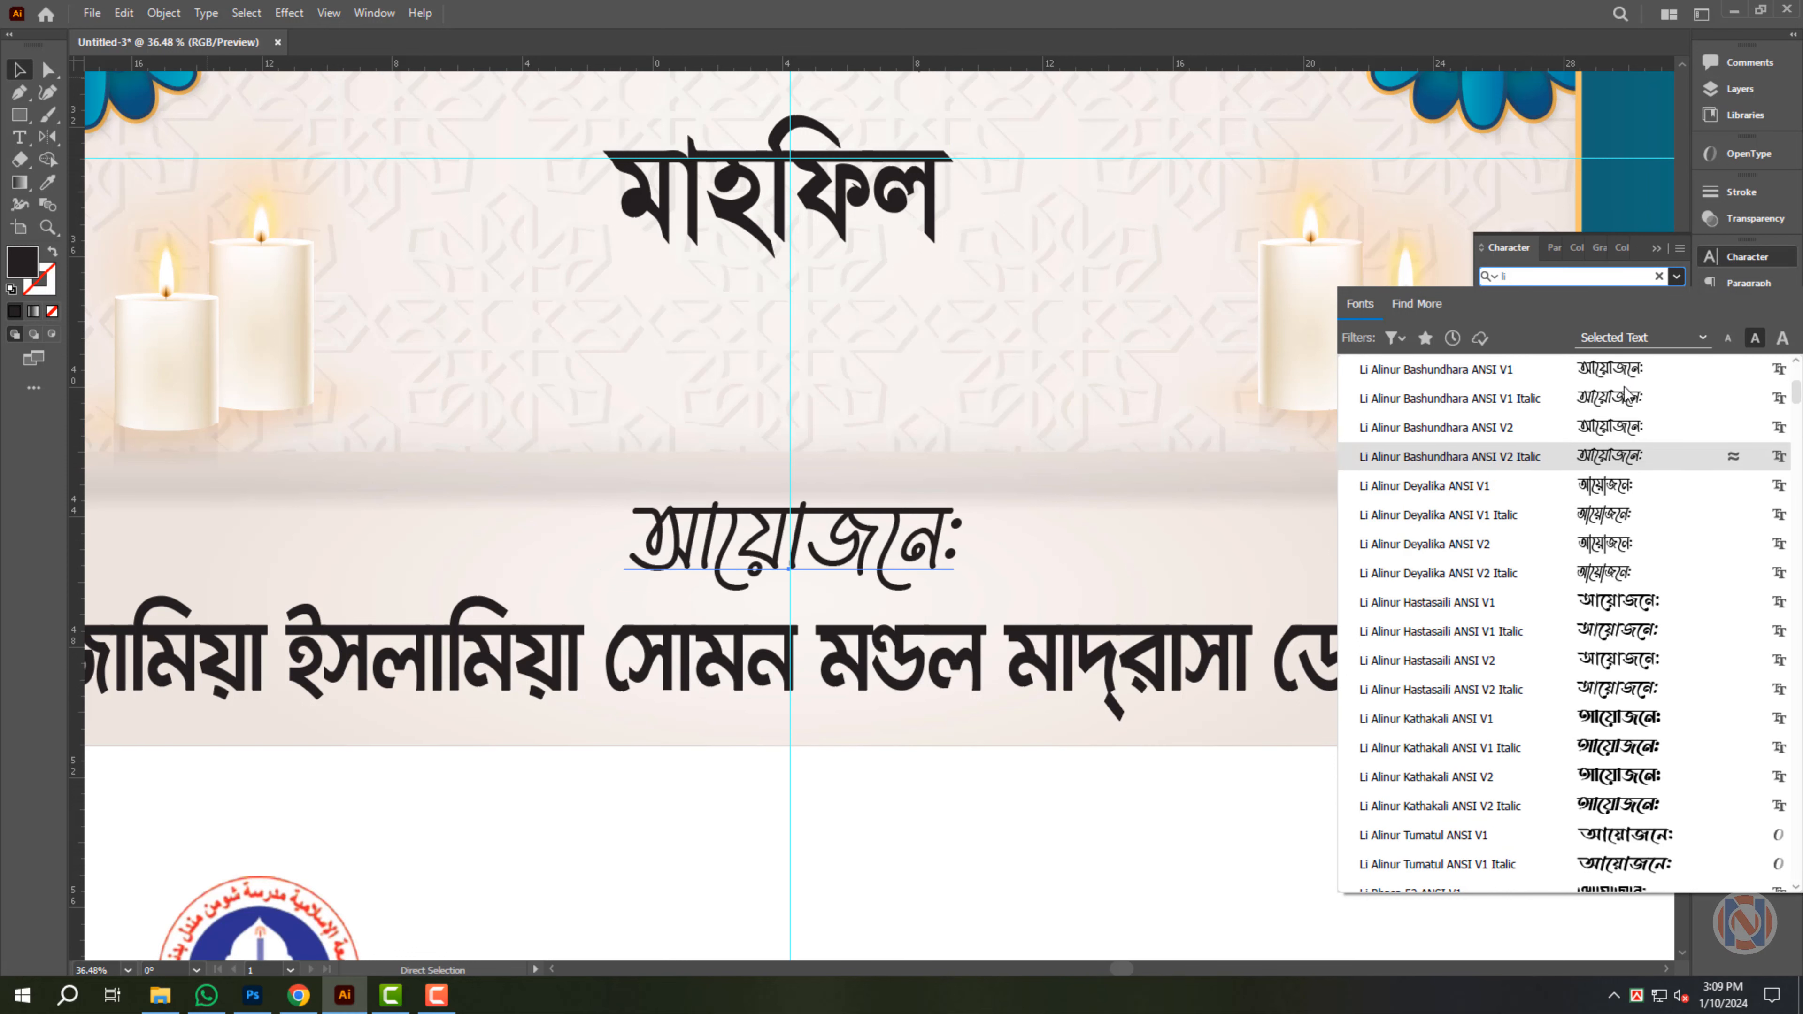
{"action": "left_click", "coordinate": [1627, 425]}
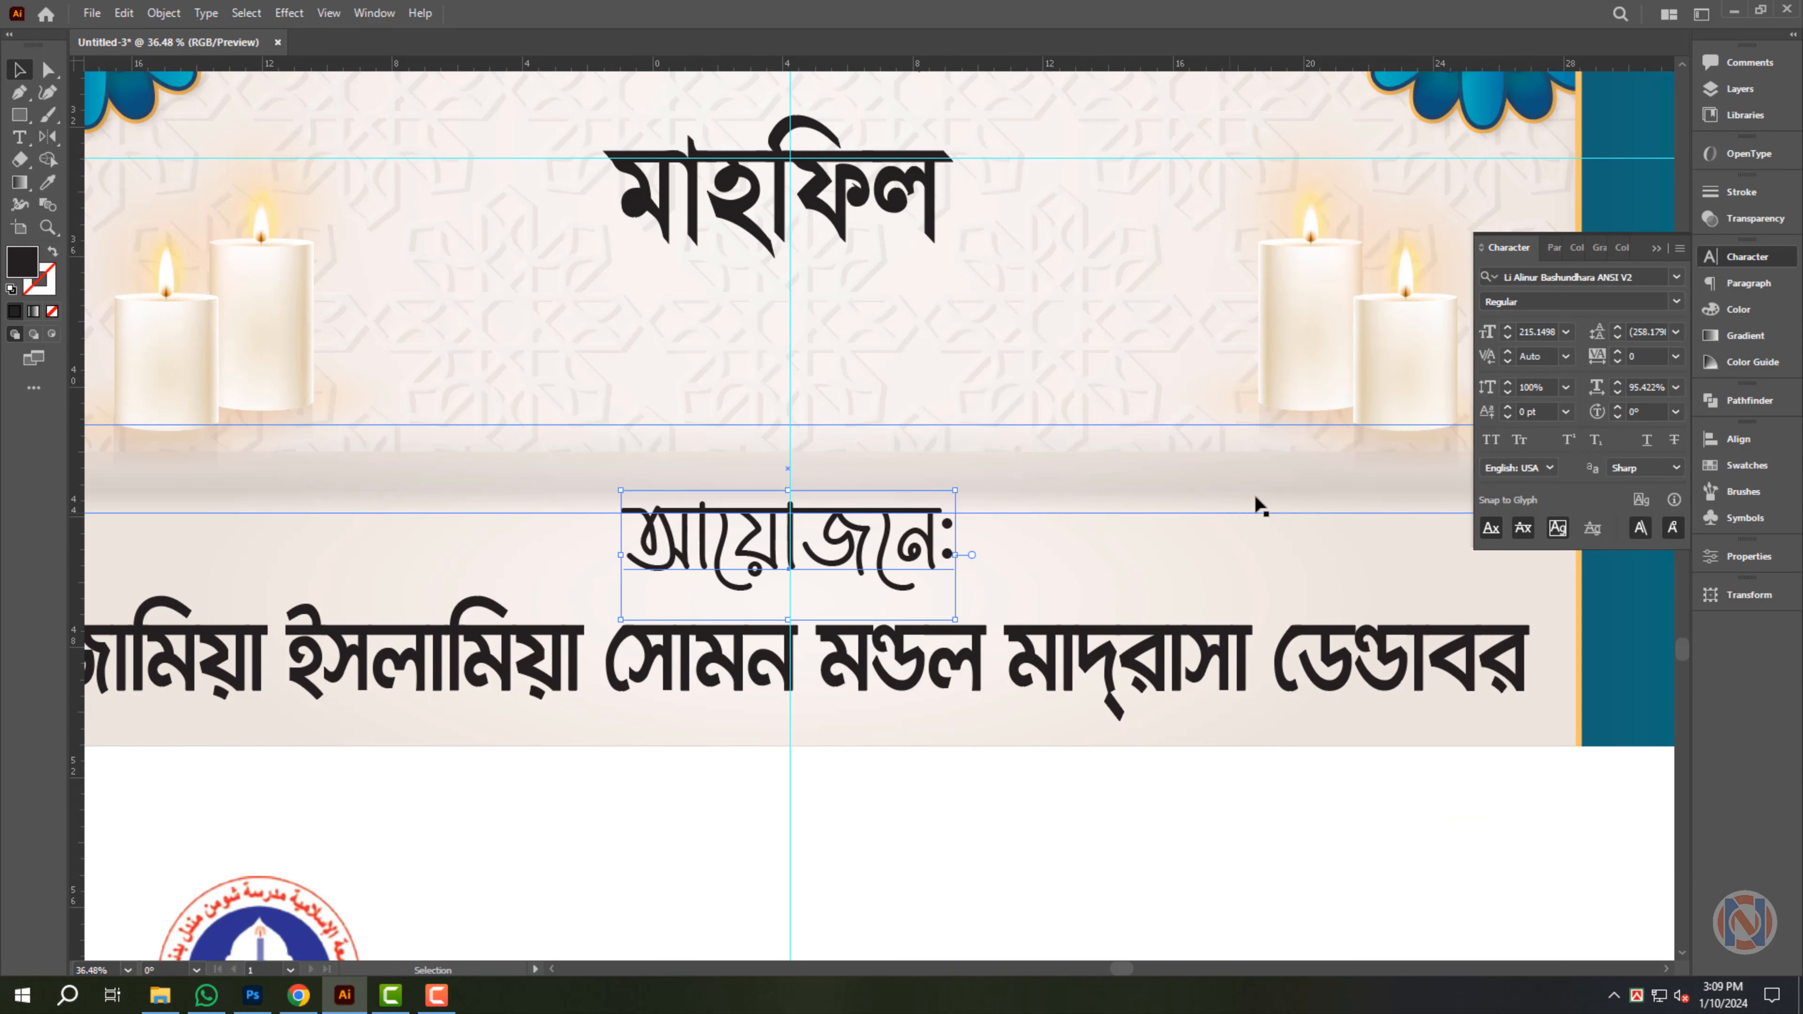
- Underline and slightly flatten the আয়োজনে: heading, and fill it with magenta (C 0, M 100, Y 0, K 0)
{"action": "left_click", "coordinate": [1650, 441]}
{"action": "left_click_drag", "start_coordinate": [789, 489], "coordinate": [789, 512]}
{"action": "left_click", "coordinate": [1742, 313]}
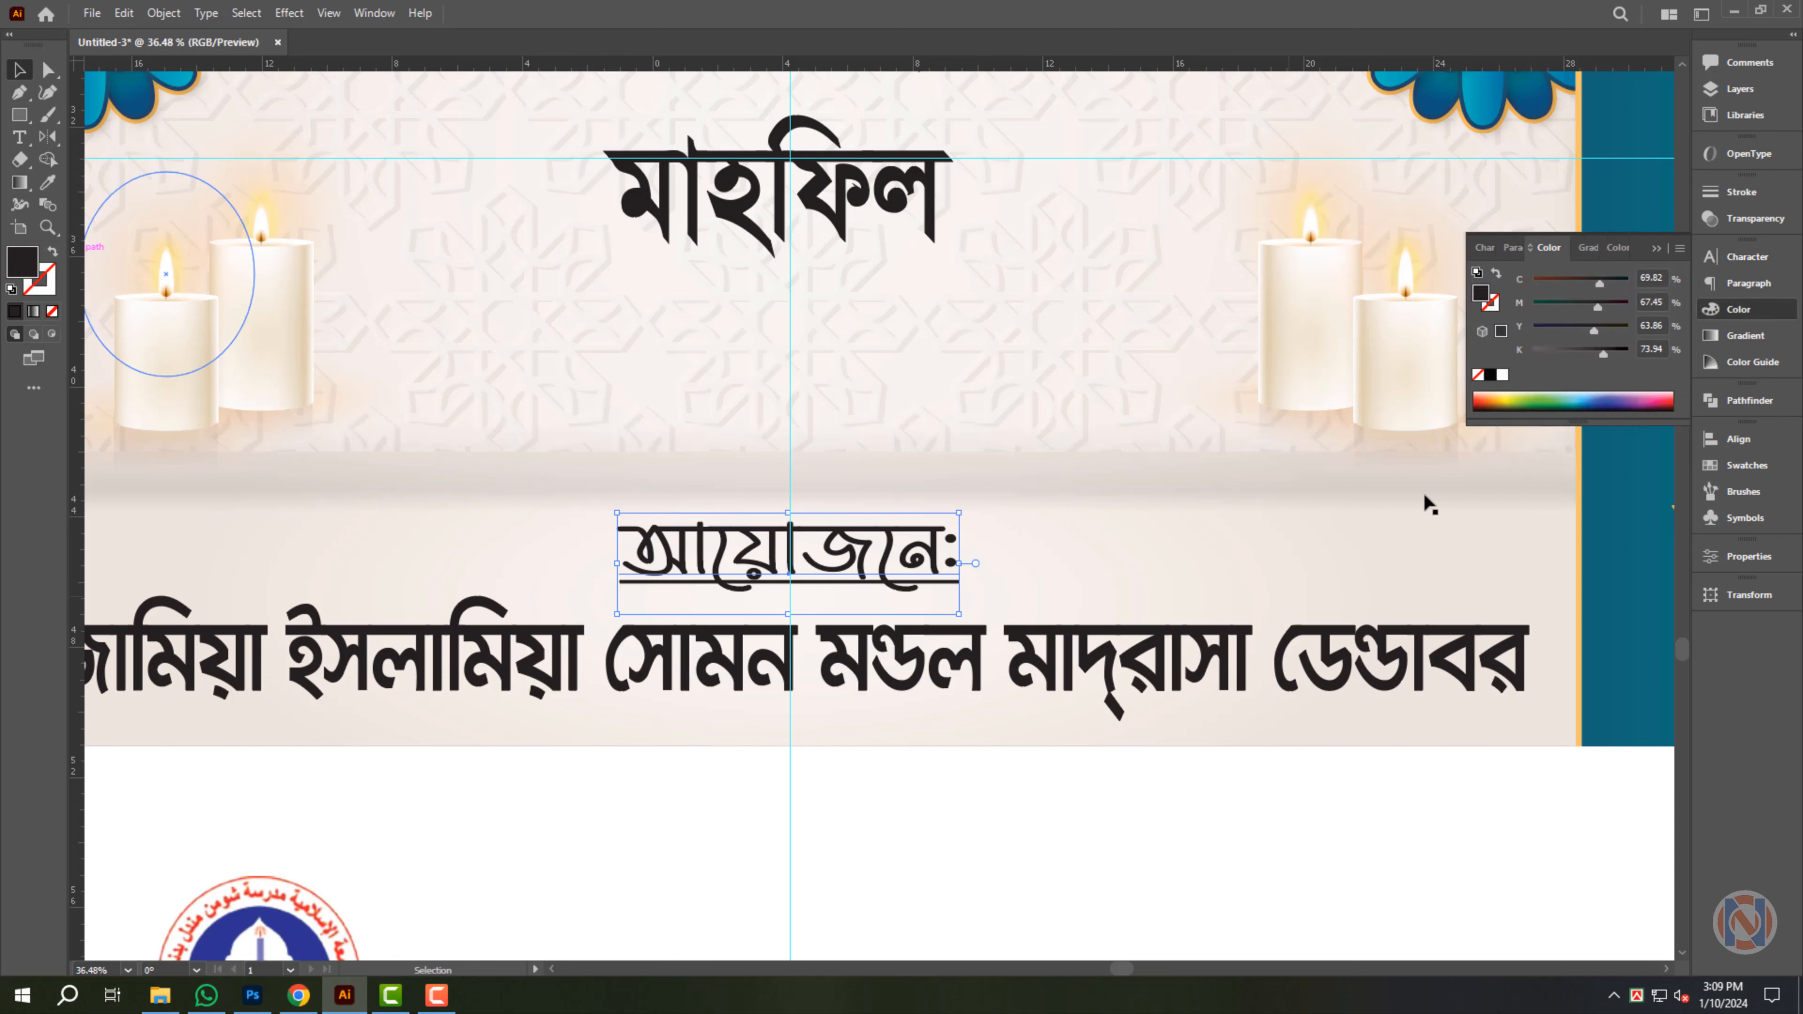
{"action": "left_click", "coordinate": [1504, 377]}
{"action": "left_click_drag", "start_coordinate": [1533, 307], "coordinate": [1628, 307]}
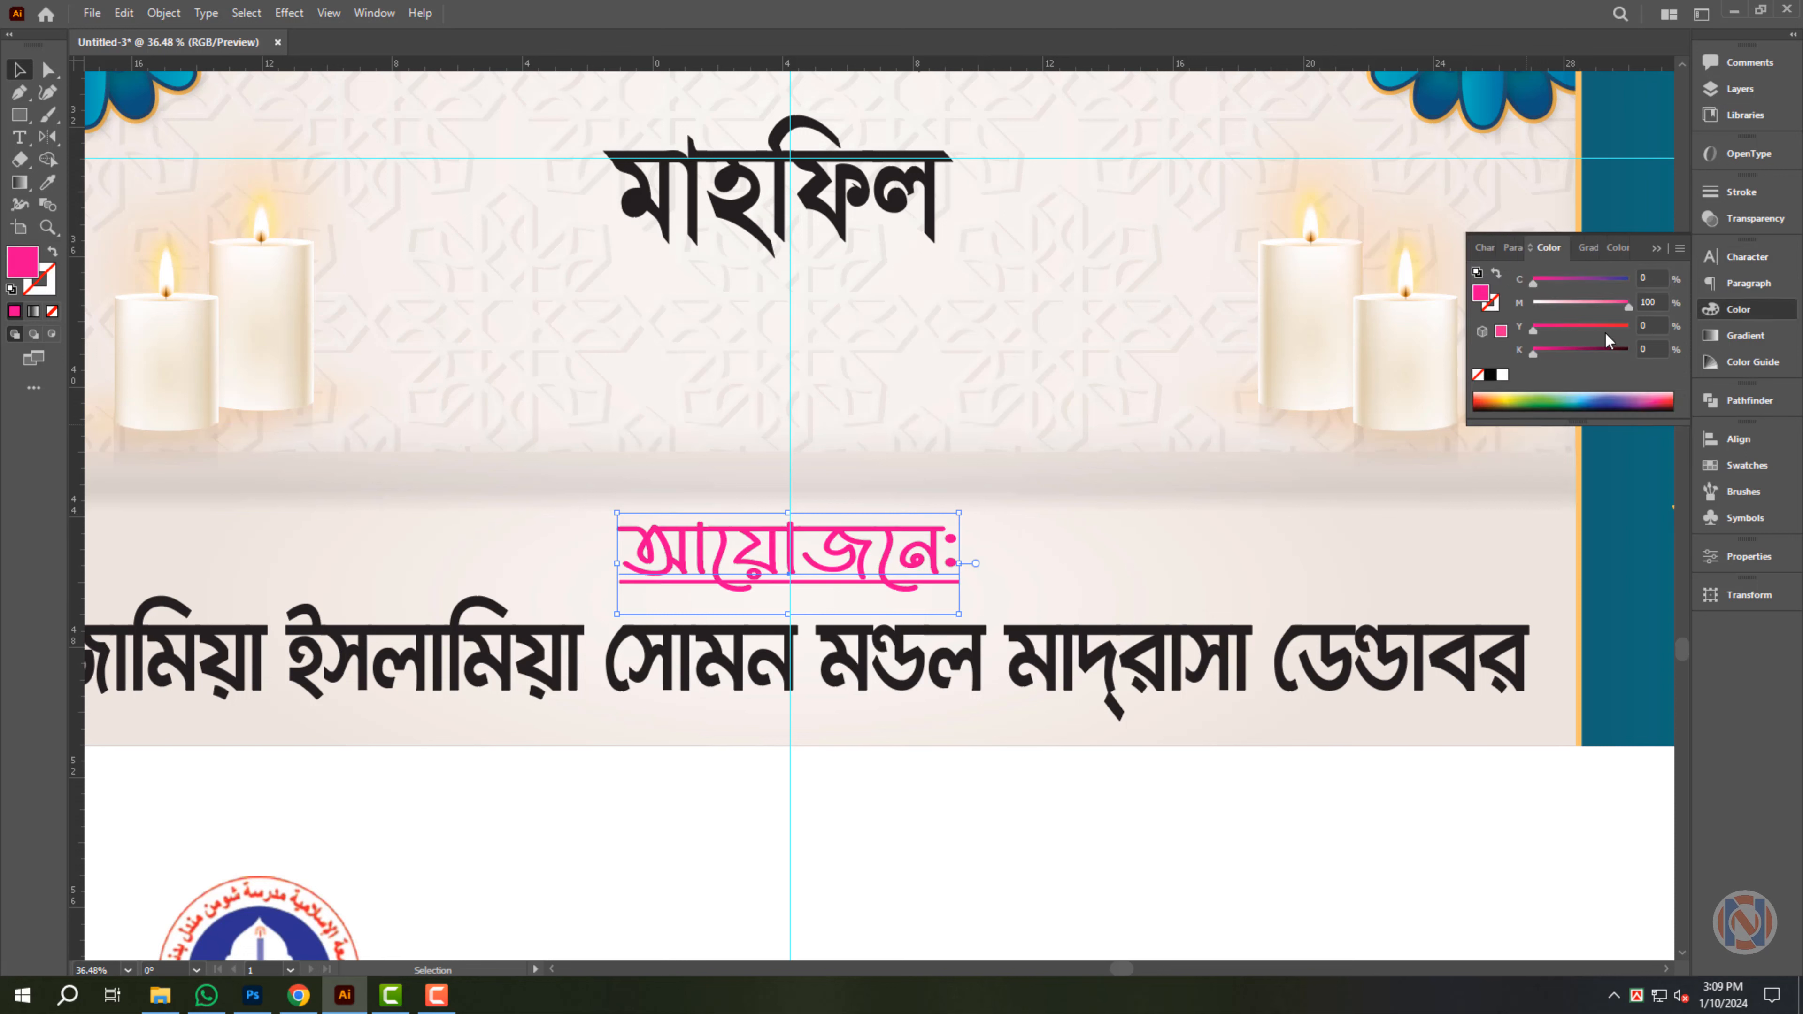